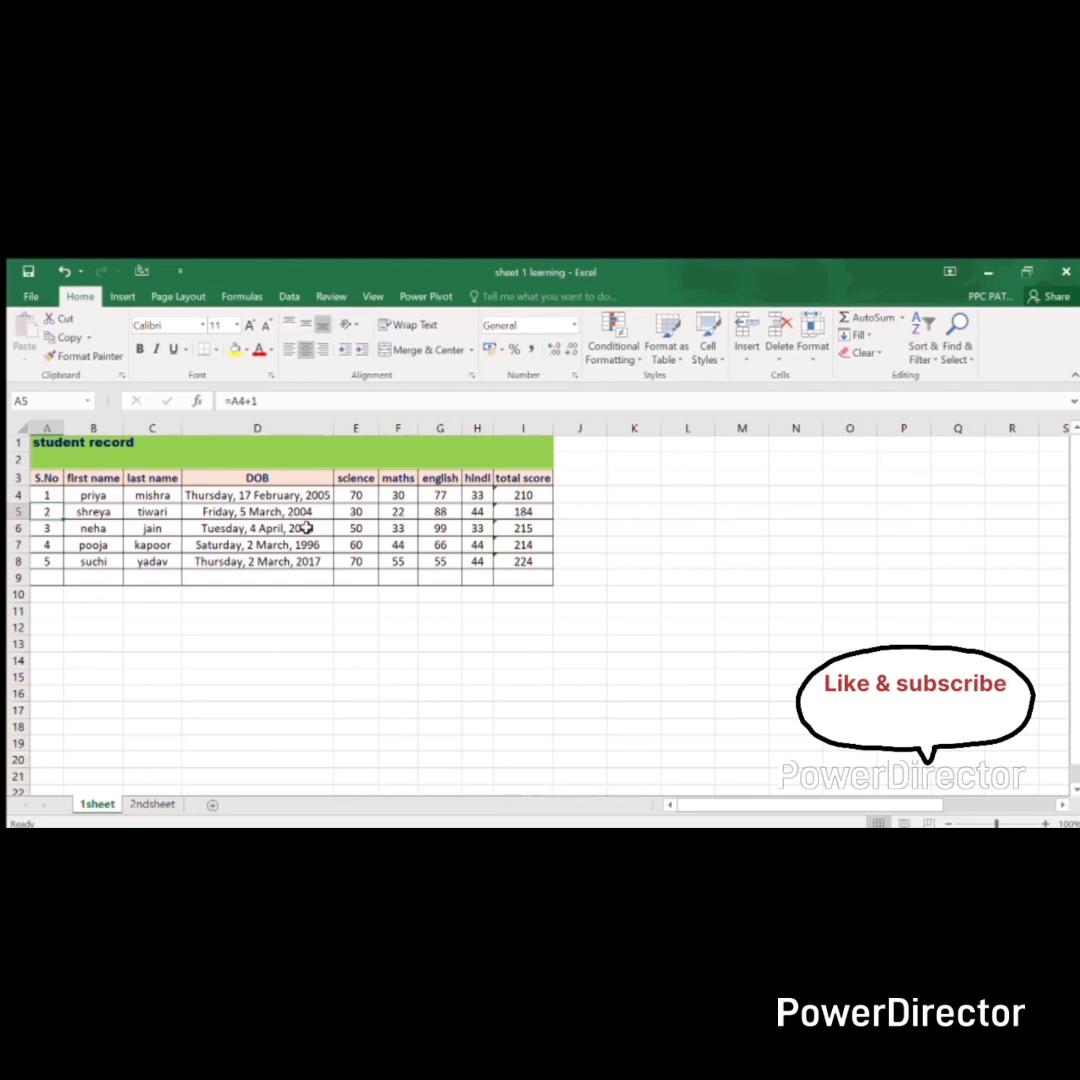
- Review the student record title and the column headings from S.No through total score
click(206, 464)
key(Left)
key(Left)
key(Left)
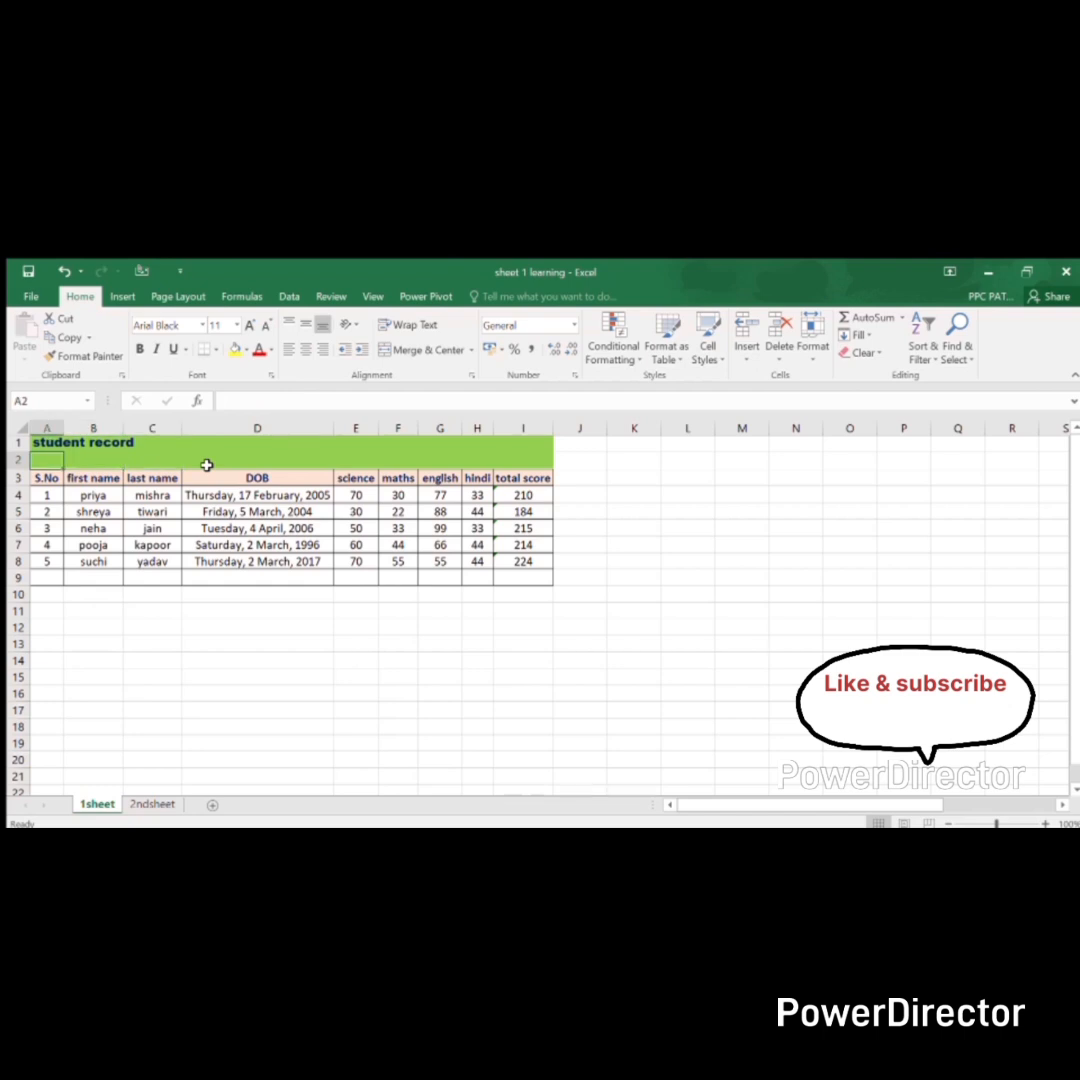
key(Down)
key(Right)
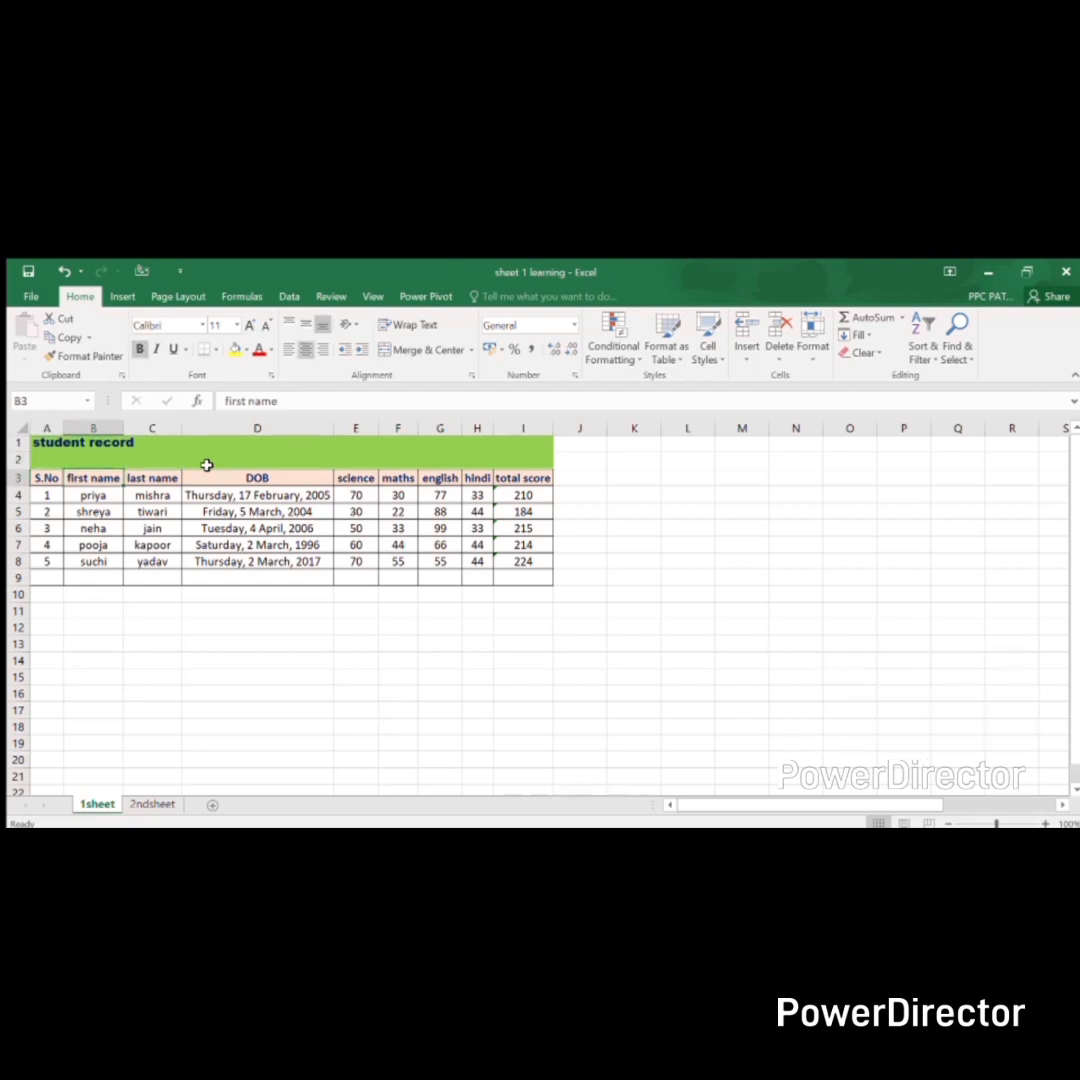
key(Right)
key(Right)
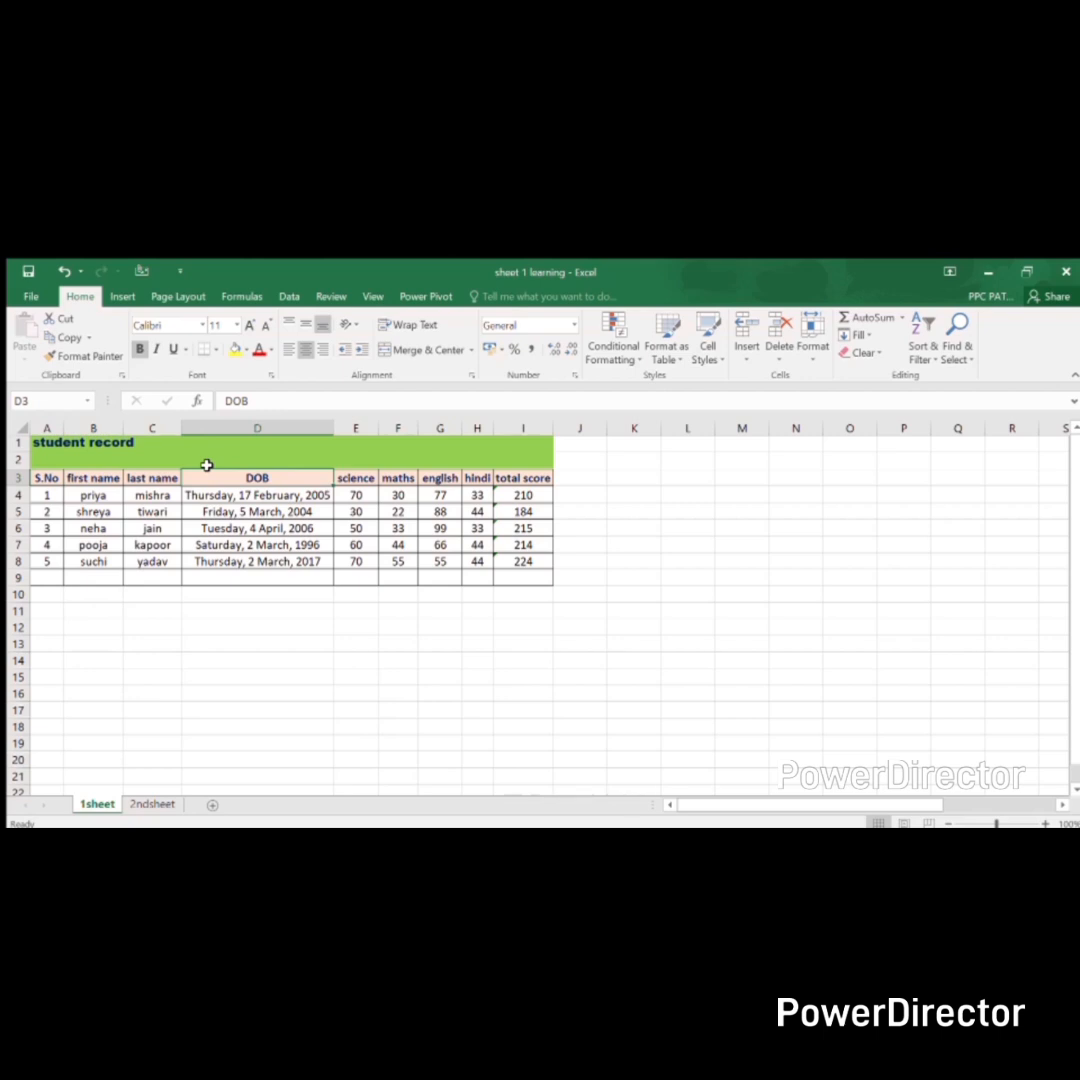
key(Right)
key(Right)
key(Right)
key(Right)
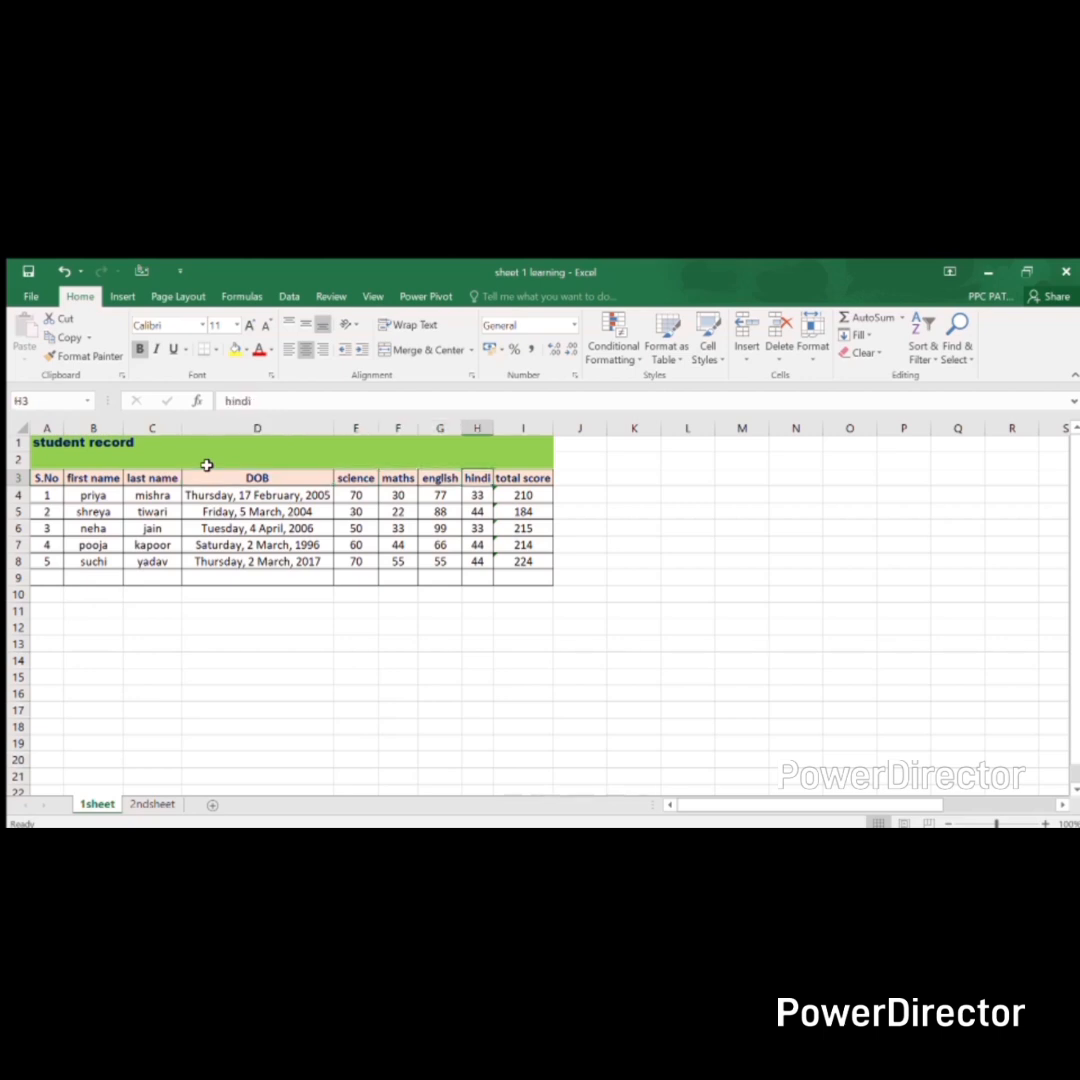
key(Right)
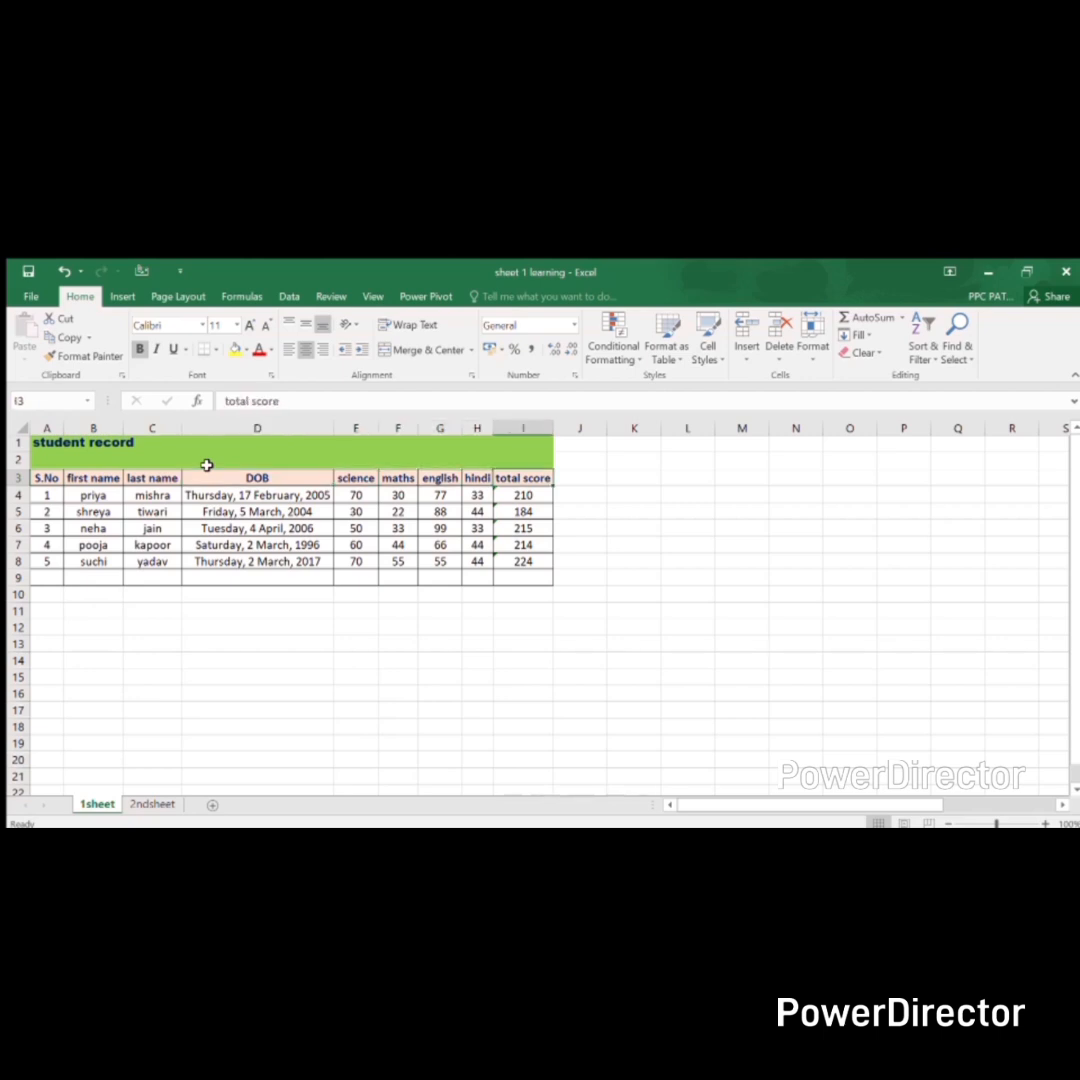
mouse_move(67, 459)
mouse_down()
mouse_move(178, 443)
mouse_move(67, 460)
mouse_up()
double_click(45, 446)
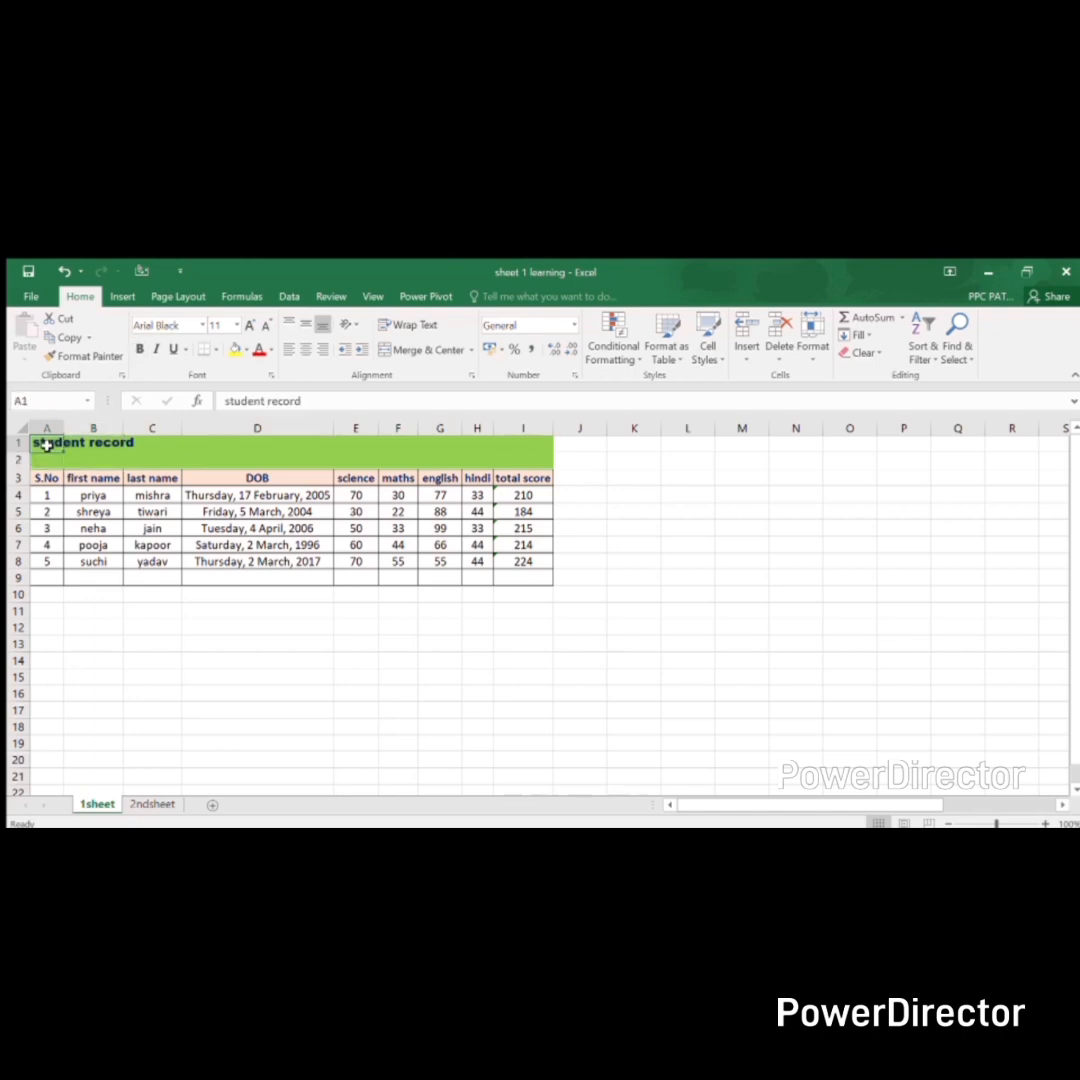
click(200, 469)
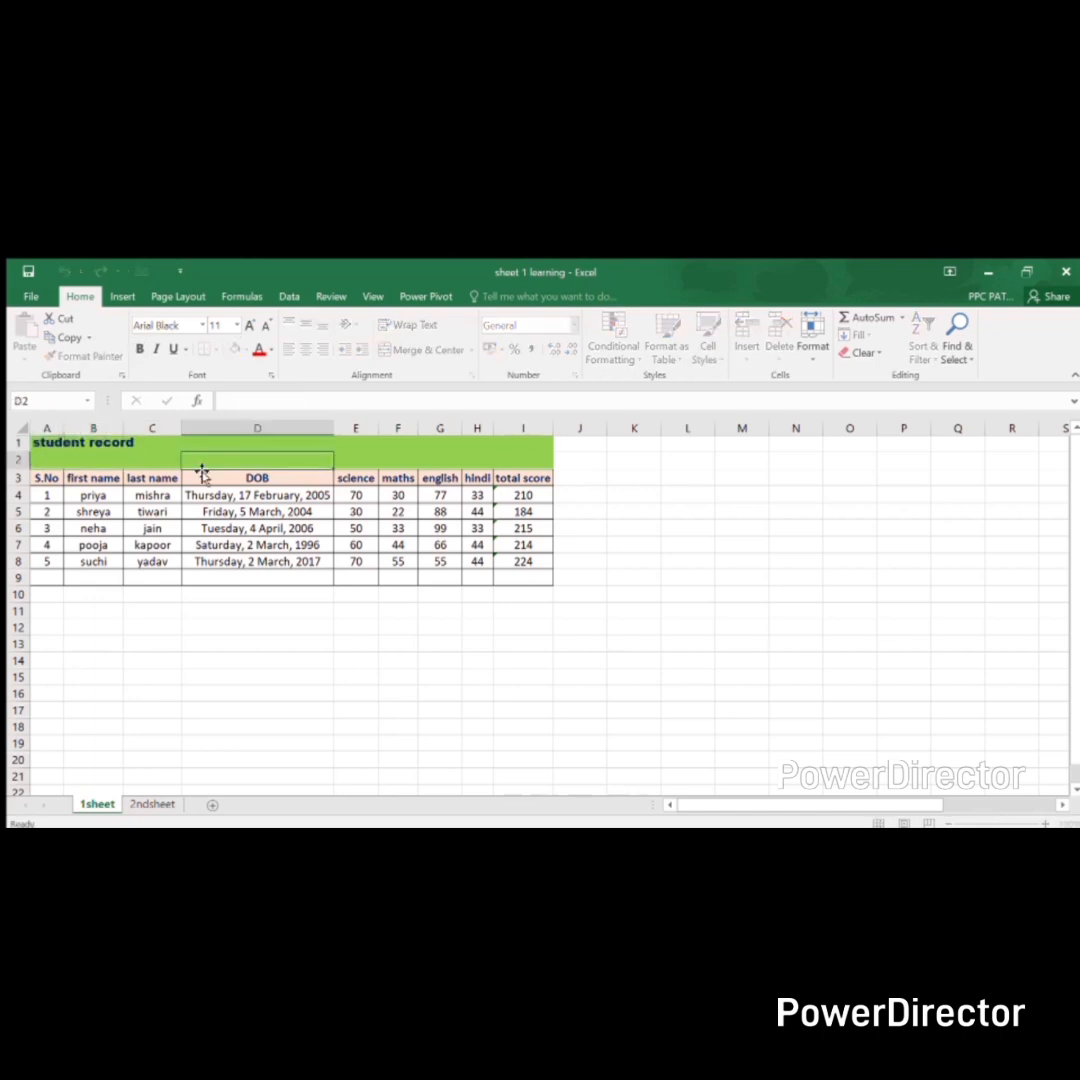
click(417, 600)
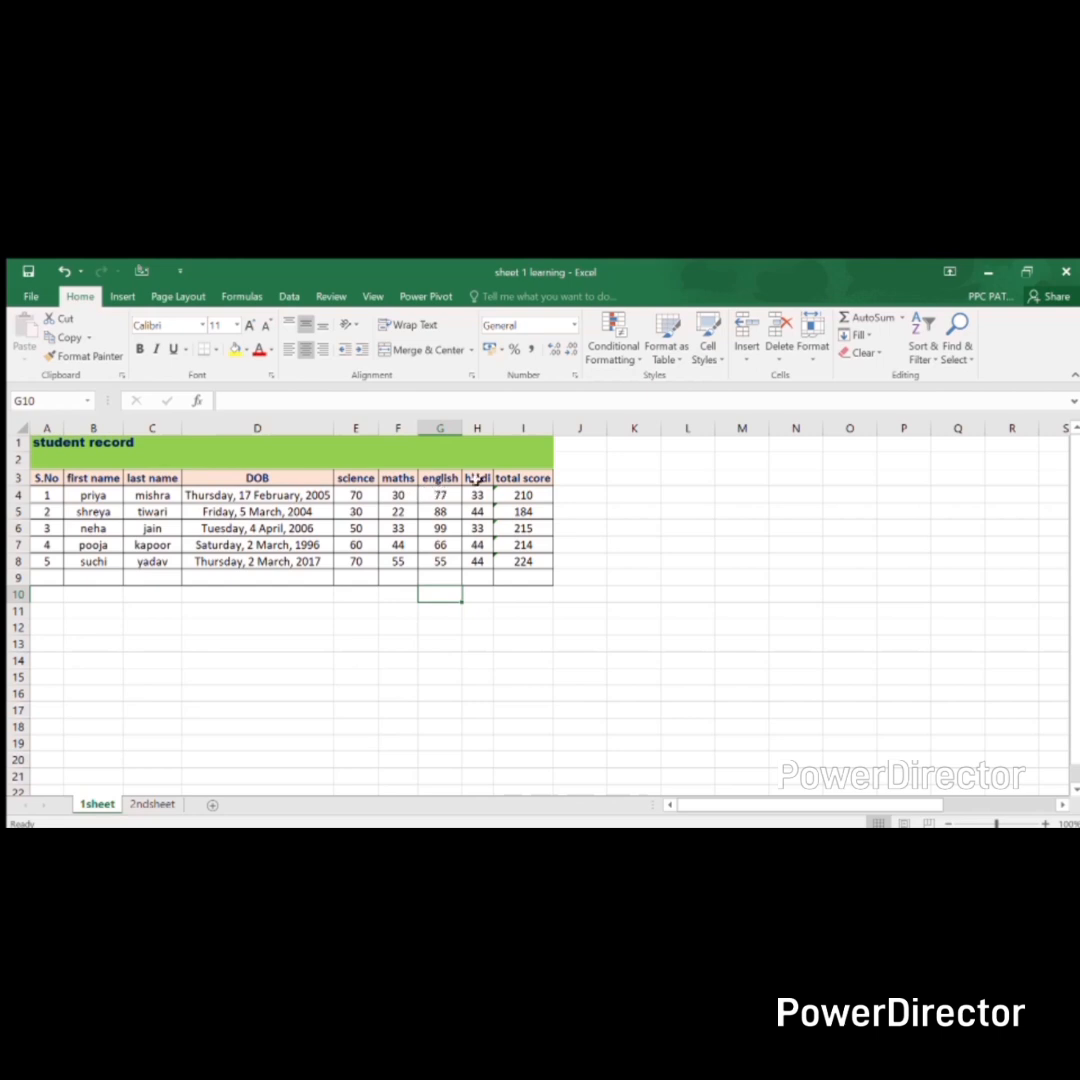
- Clear the existing values in the total score column from I4 to I9
click(538, 478)
click(575, 476)
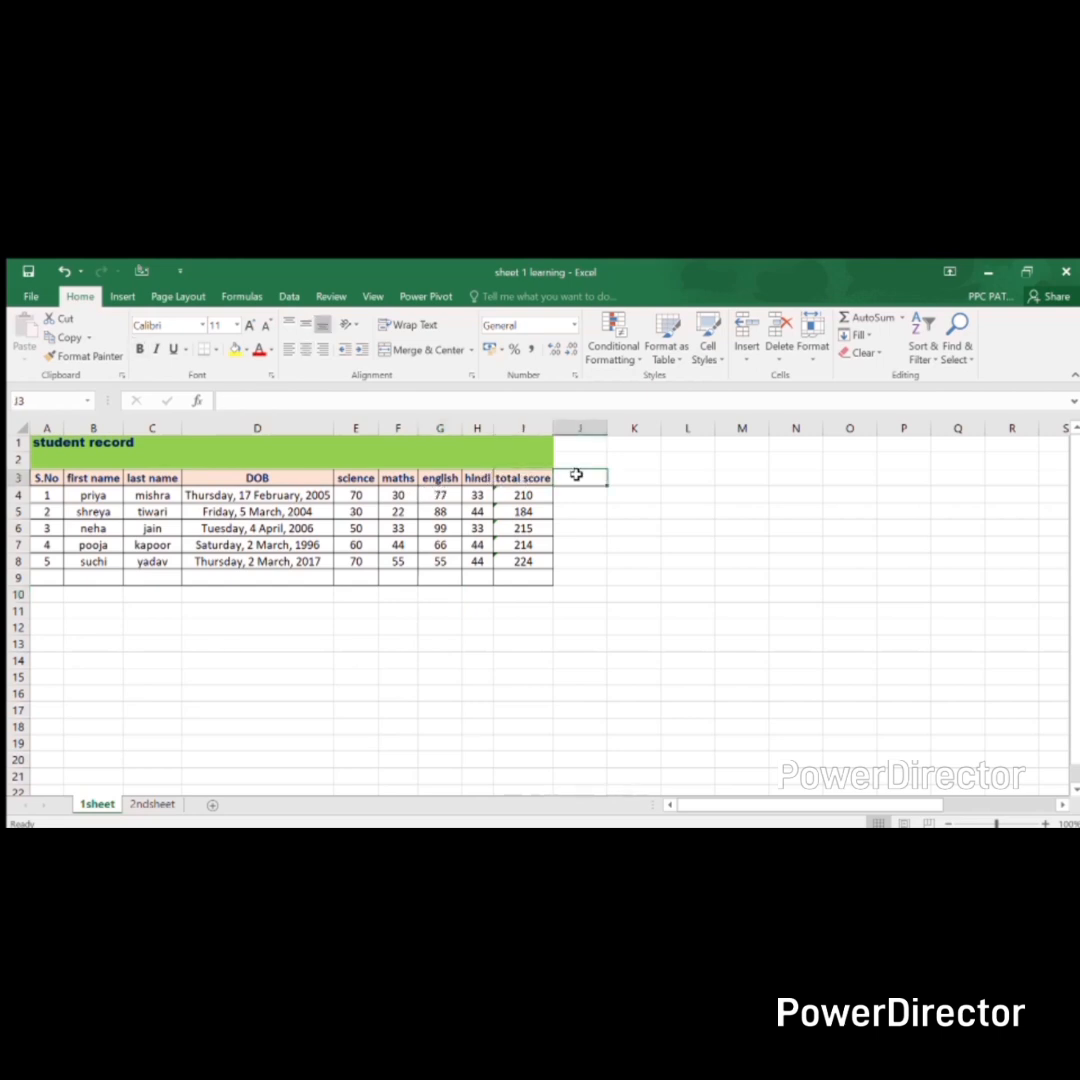
key(Left)
key(Down)
key(shift+Down)
key(shift+Down)
key(shift+Down)
key(shift+Down)
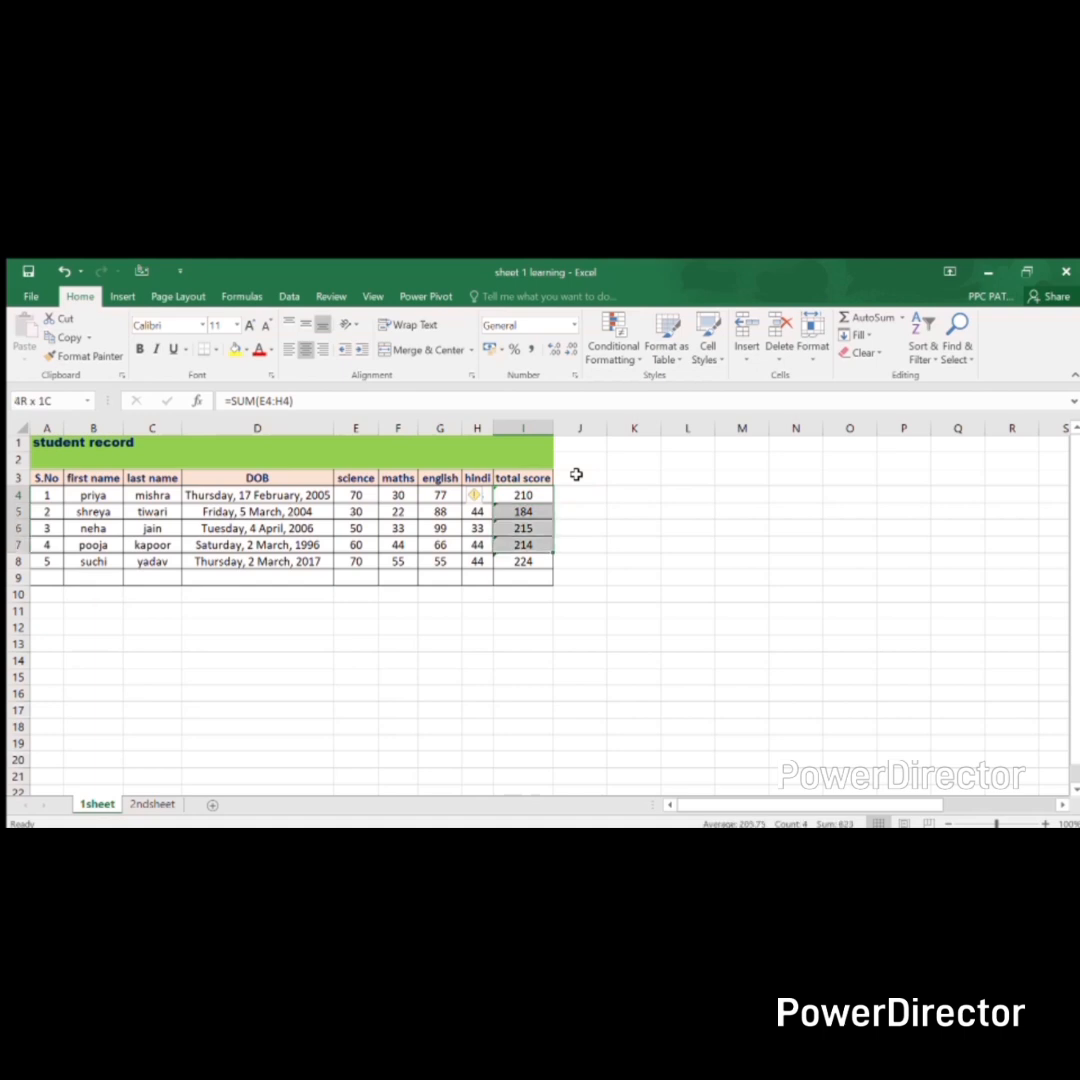
key(shift+Down)
key(Delete)
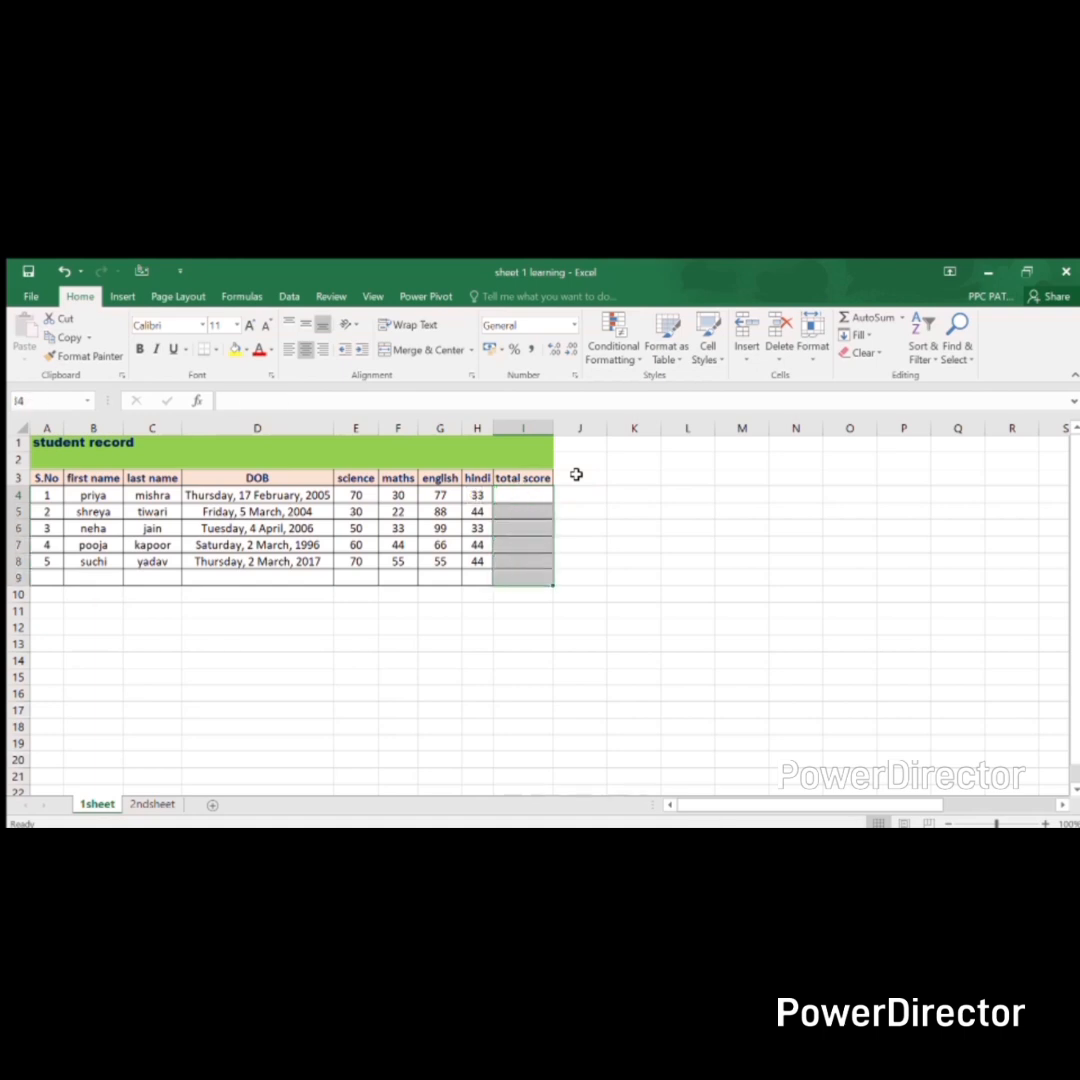
- Enter =SUM(E4:H4) in I4 to total the first student's science, maths, english and hindi marks
key(Up)
key(Down)
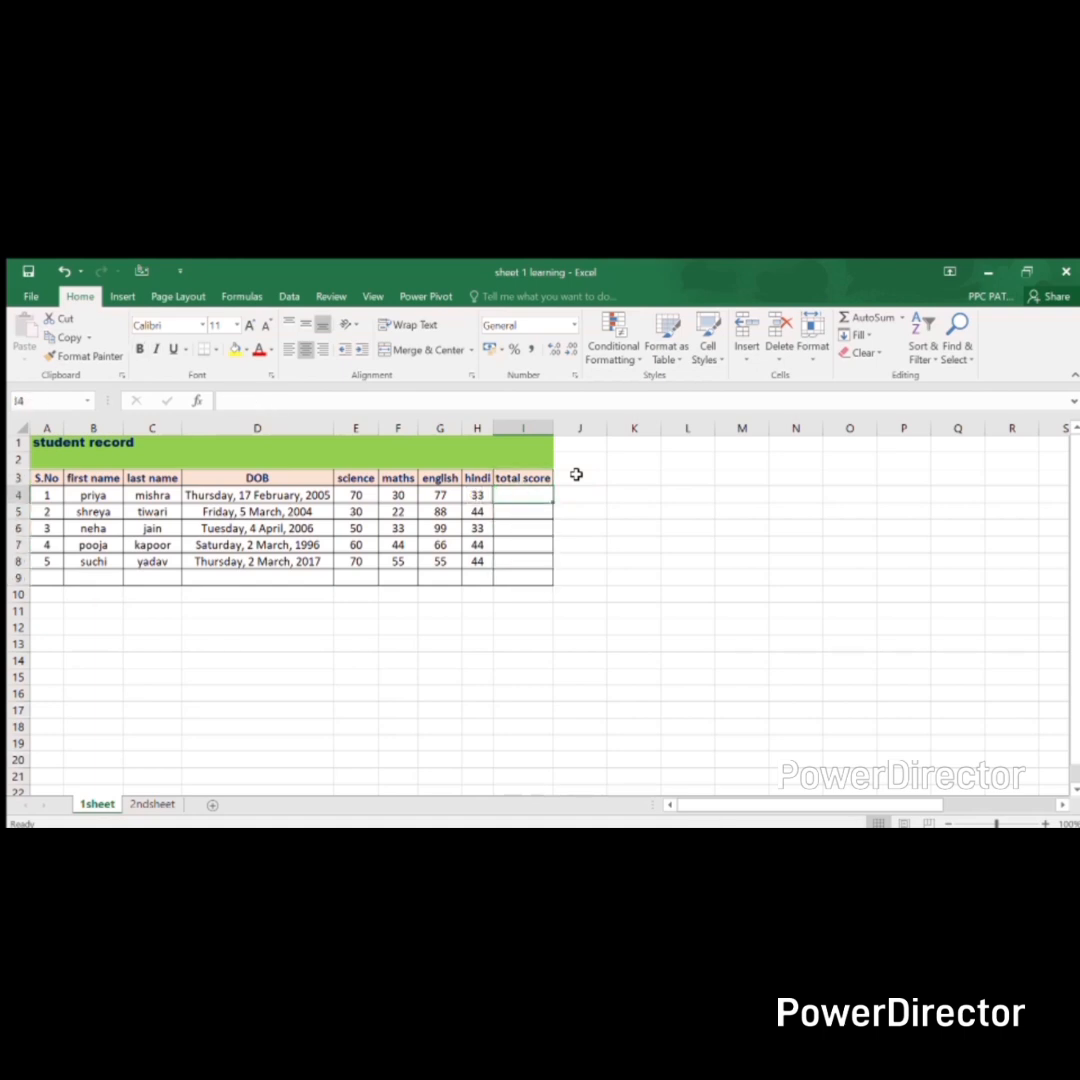
text(=sum)
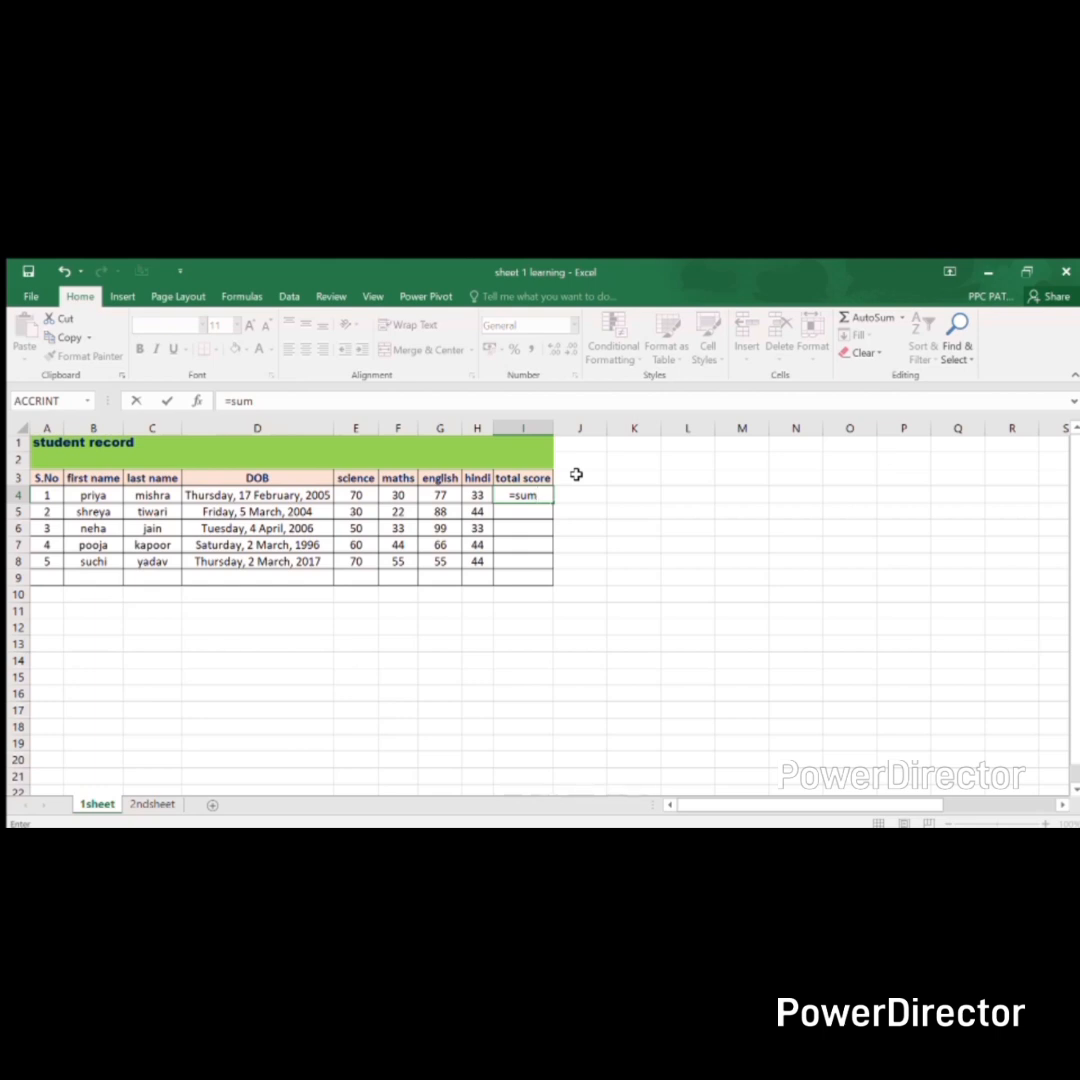
key(Tab)
drag(354, 497, 478, 500)
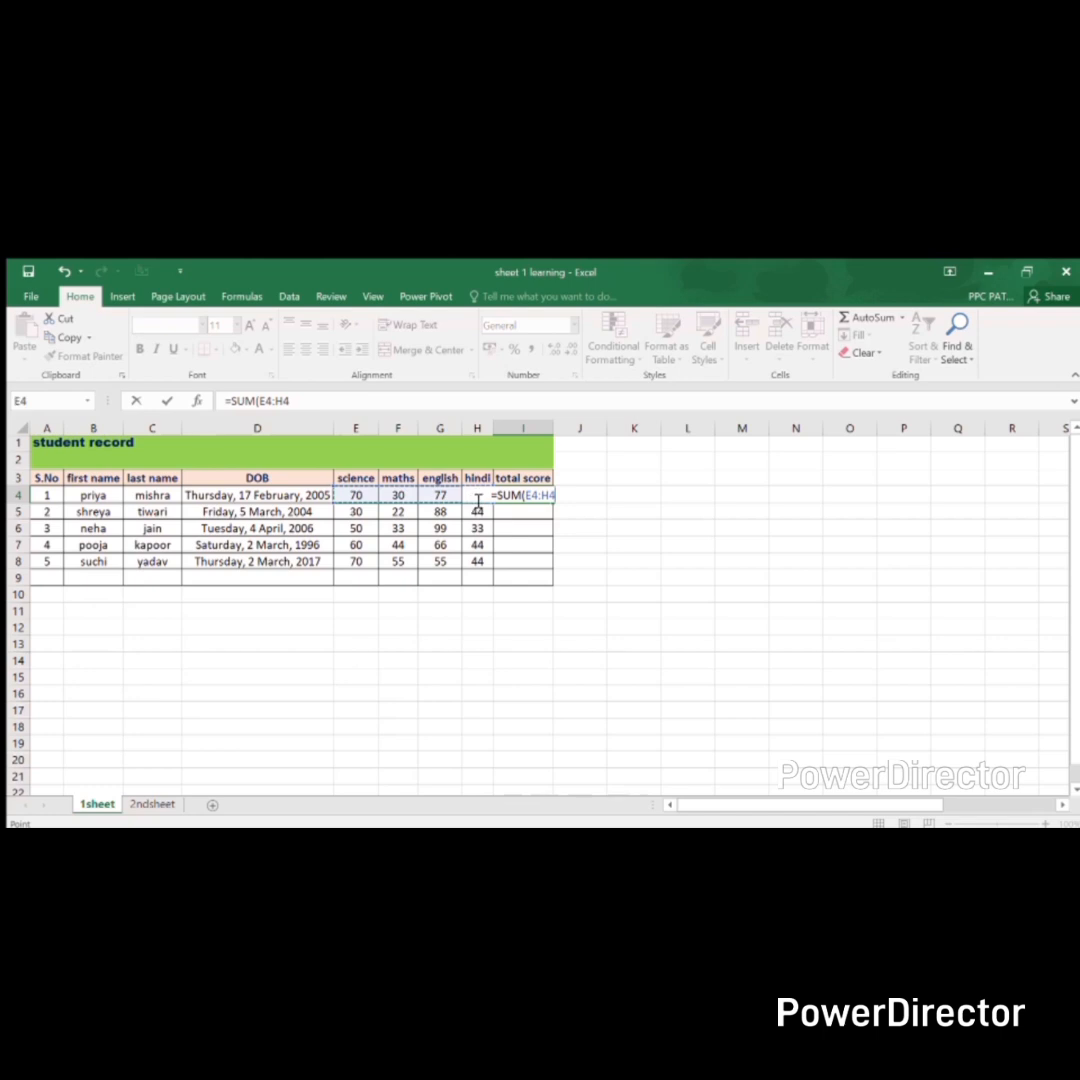
key(Return)
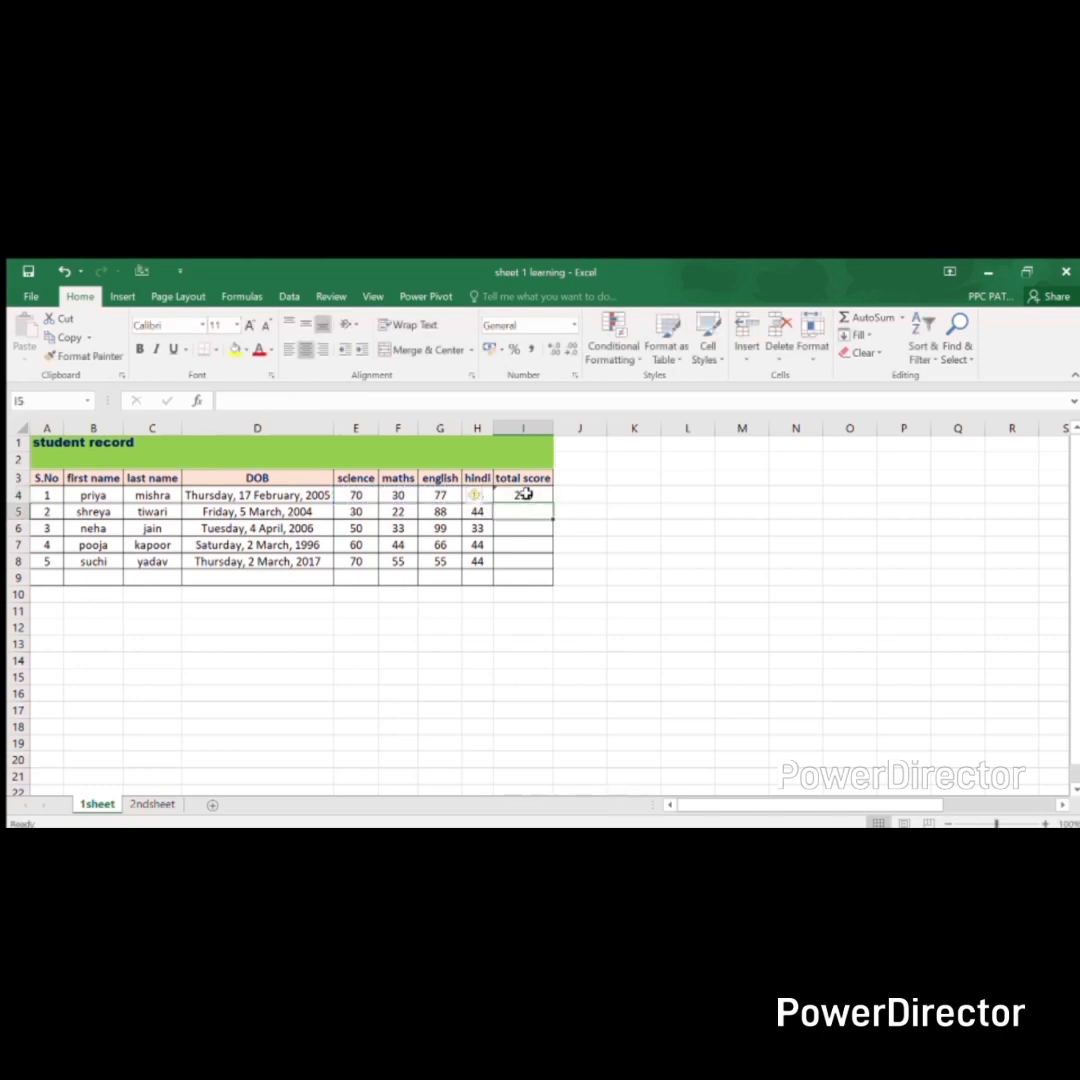
- Copy the total score formula from I4 down to I8, and undo that fill
click(523, 495)
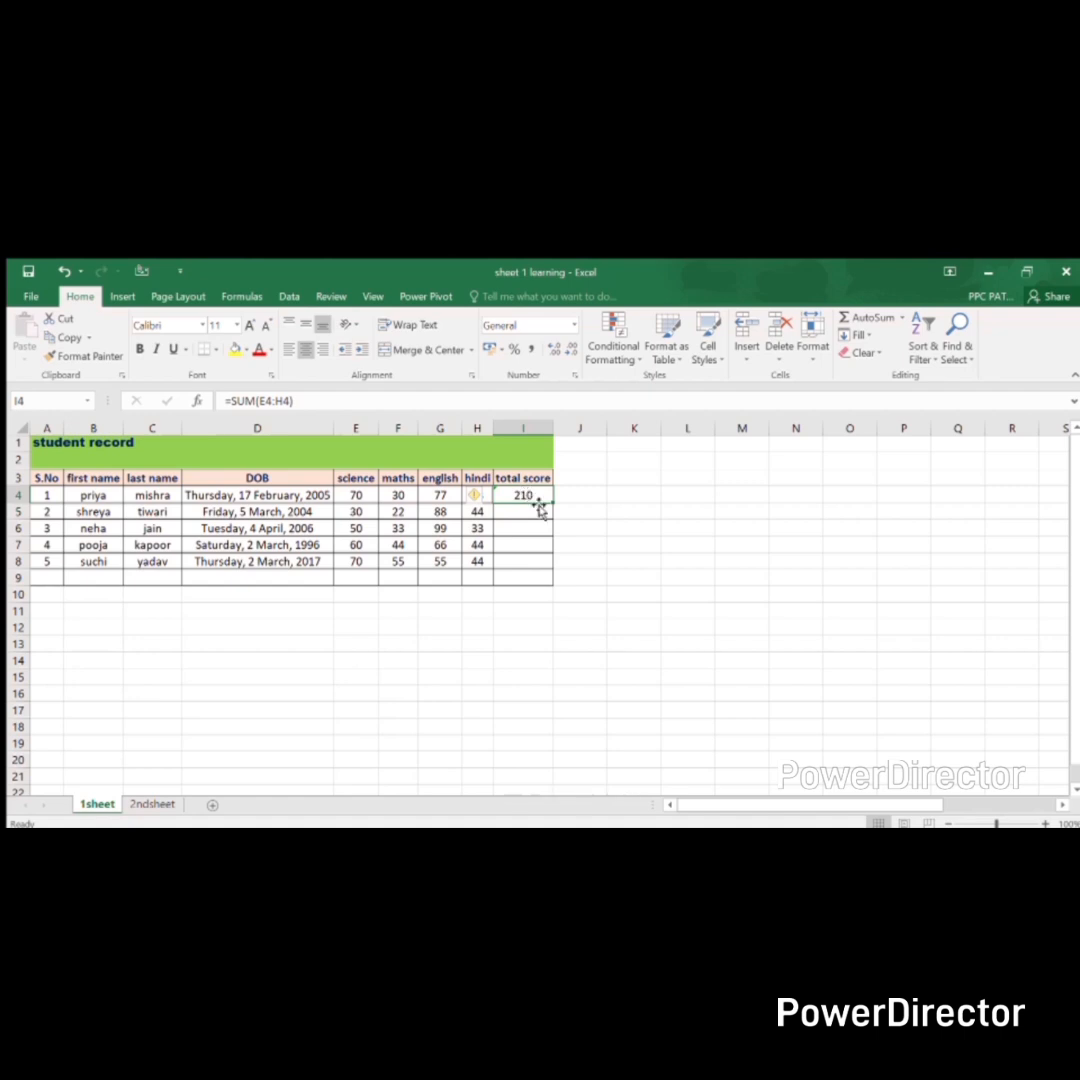
drag(552, 503, 549, 577)
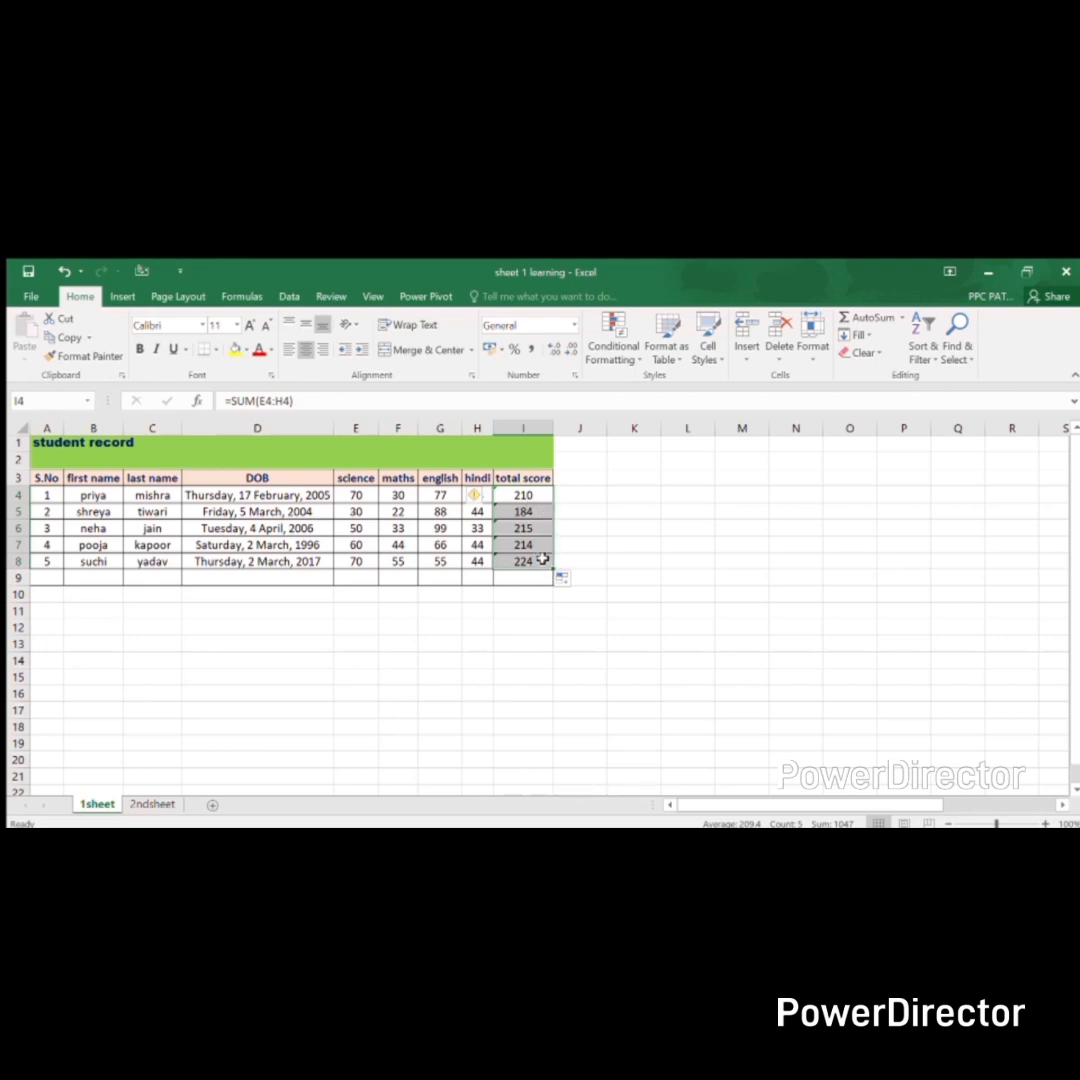
key(ctrl+z)
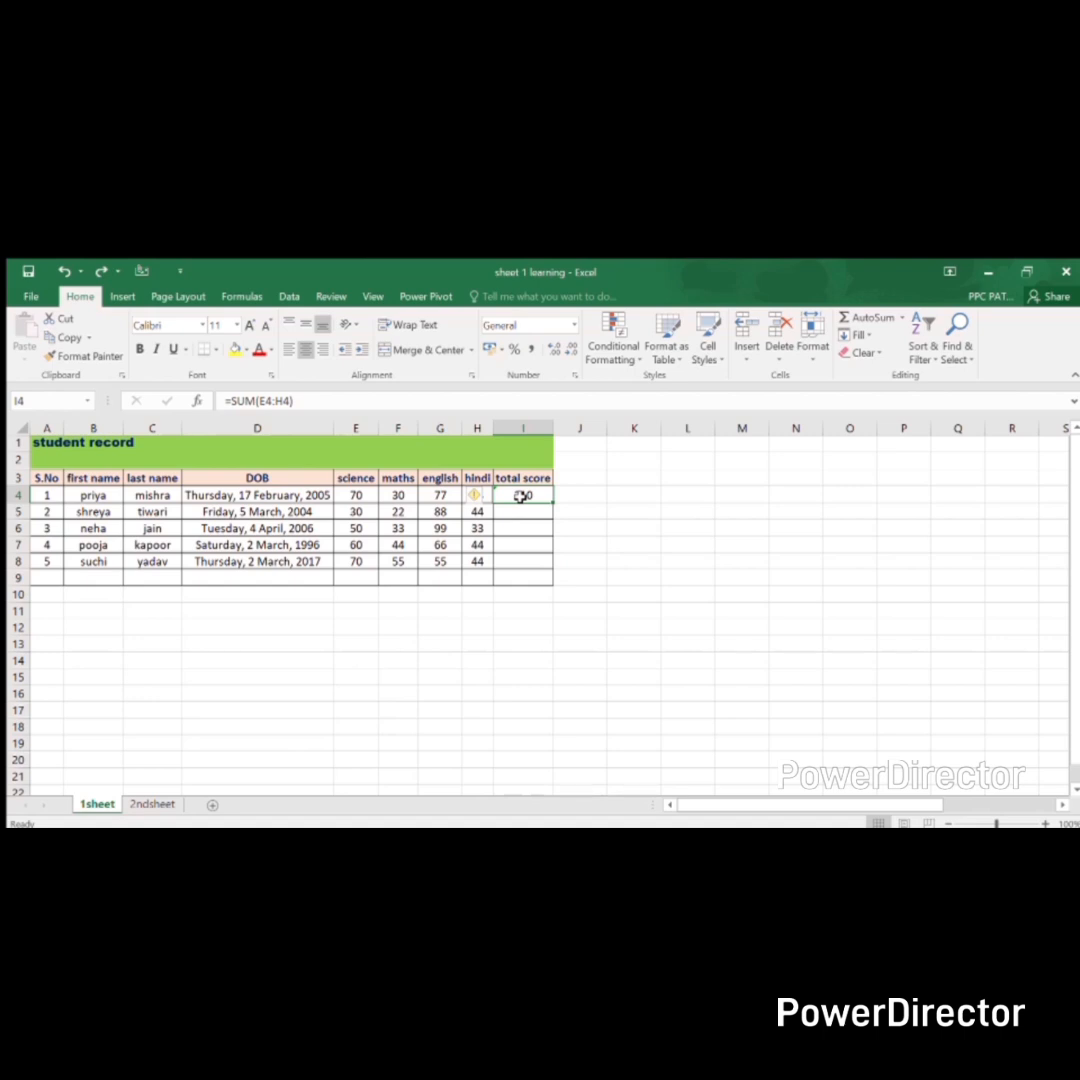
- Fill the SUM formula from I4 down through I8 for the remaining students
key(shift+Down)
key(shift+Down)
key(shift+Down)
key(shift+Down)
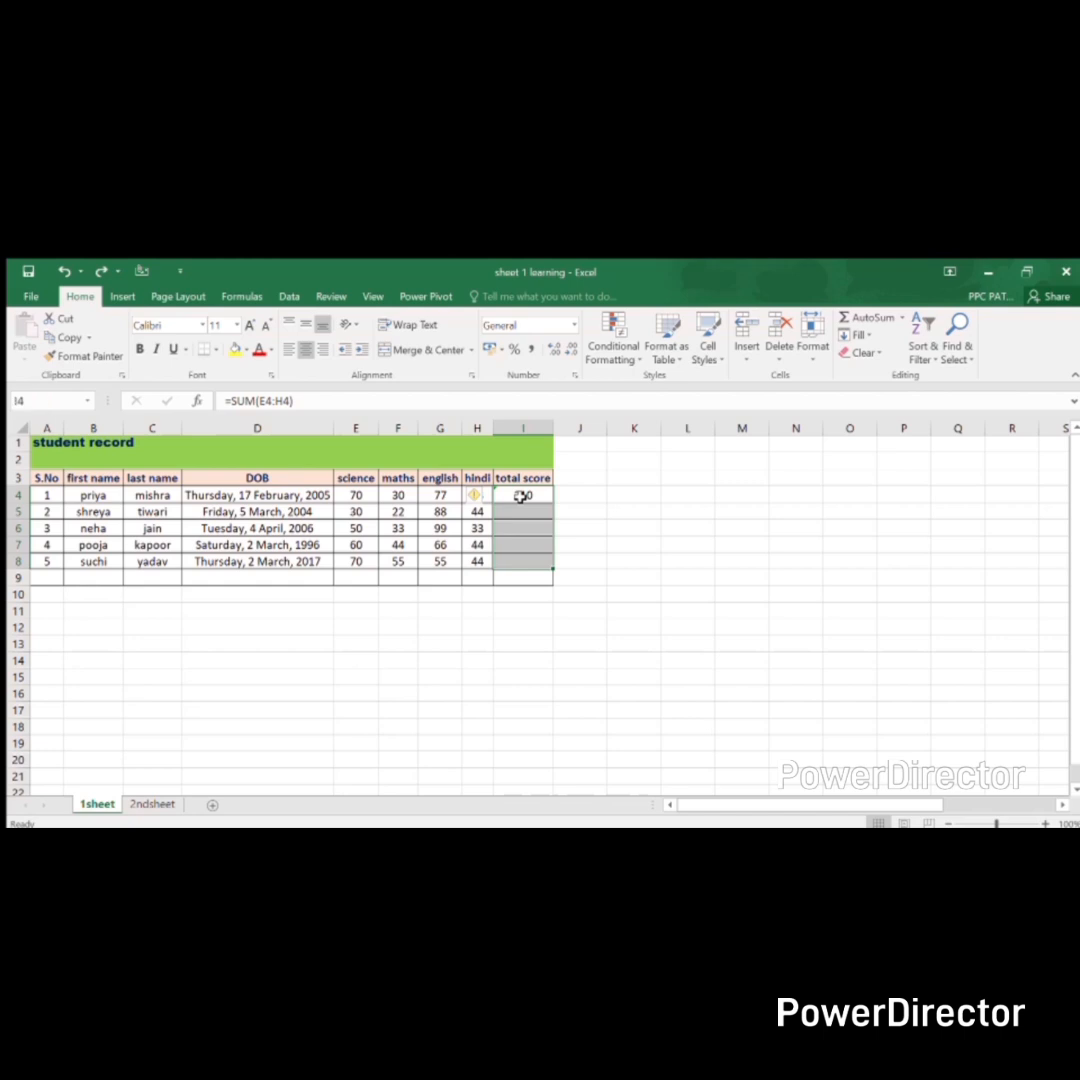
key(ctrl+d)
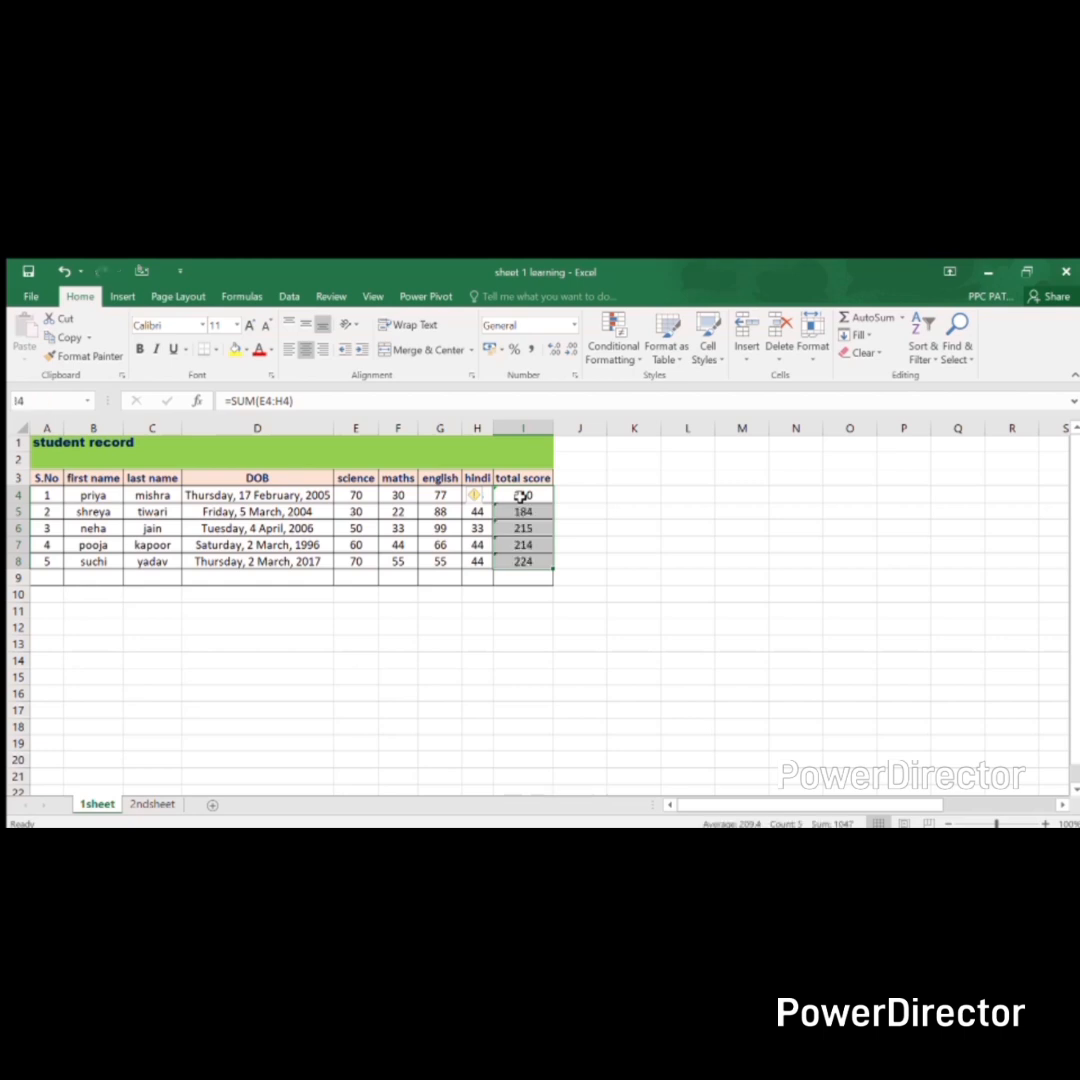
- Add the column heading Average in J3, beside total score
click(593, 479)
text(A)
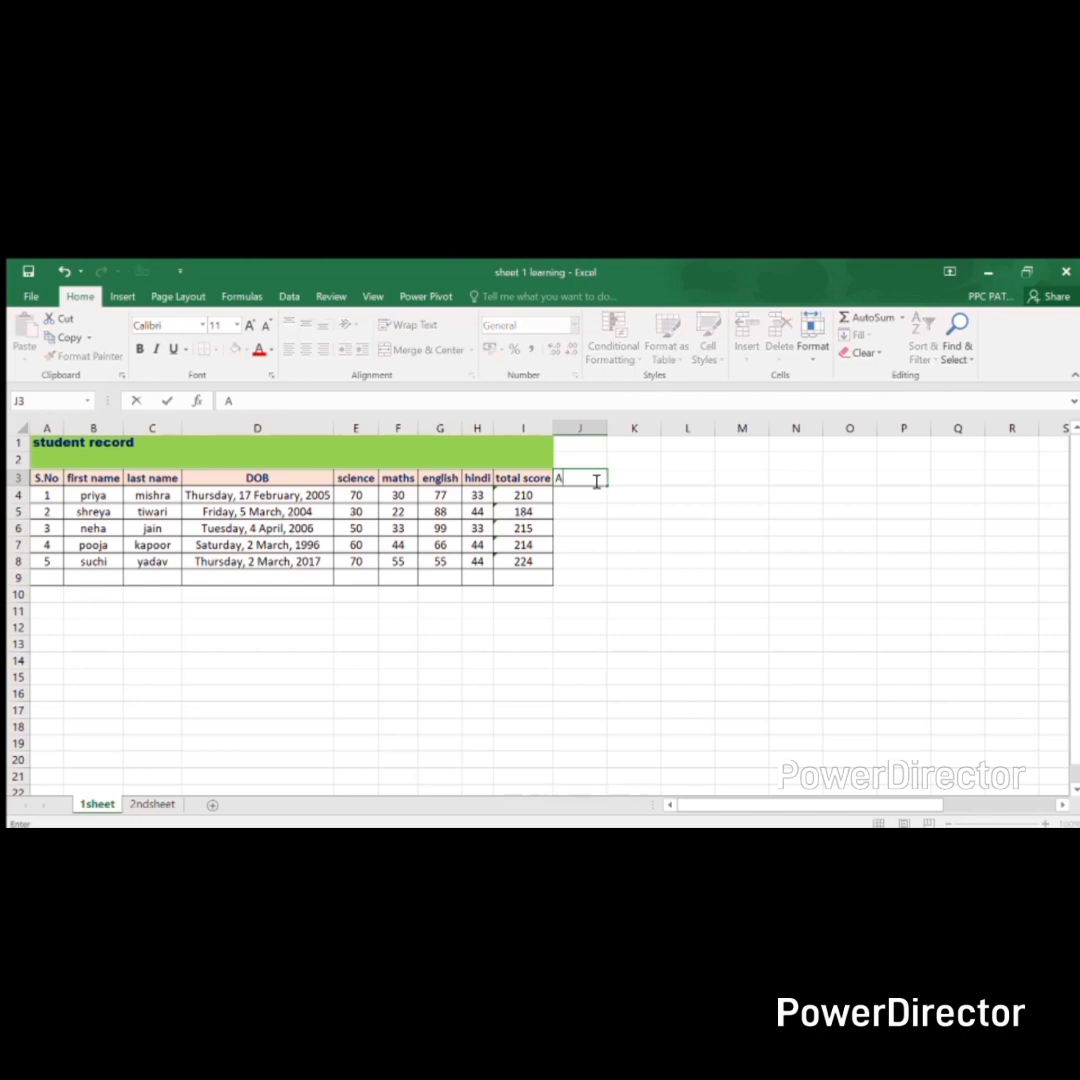
text(verage)
key(Return)
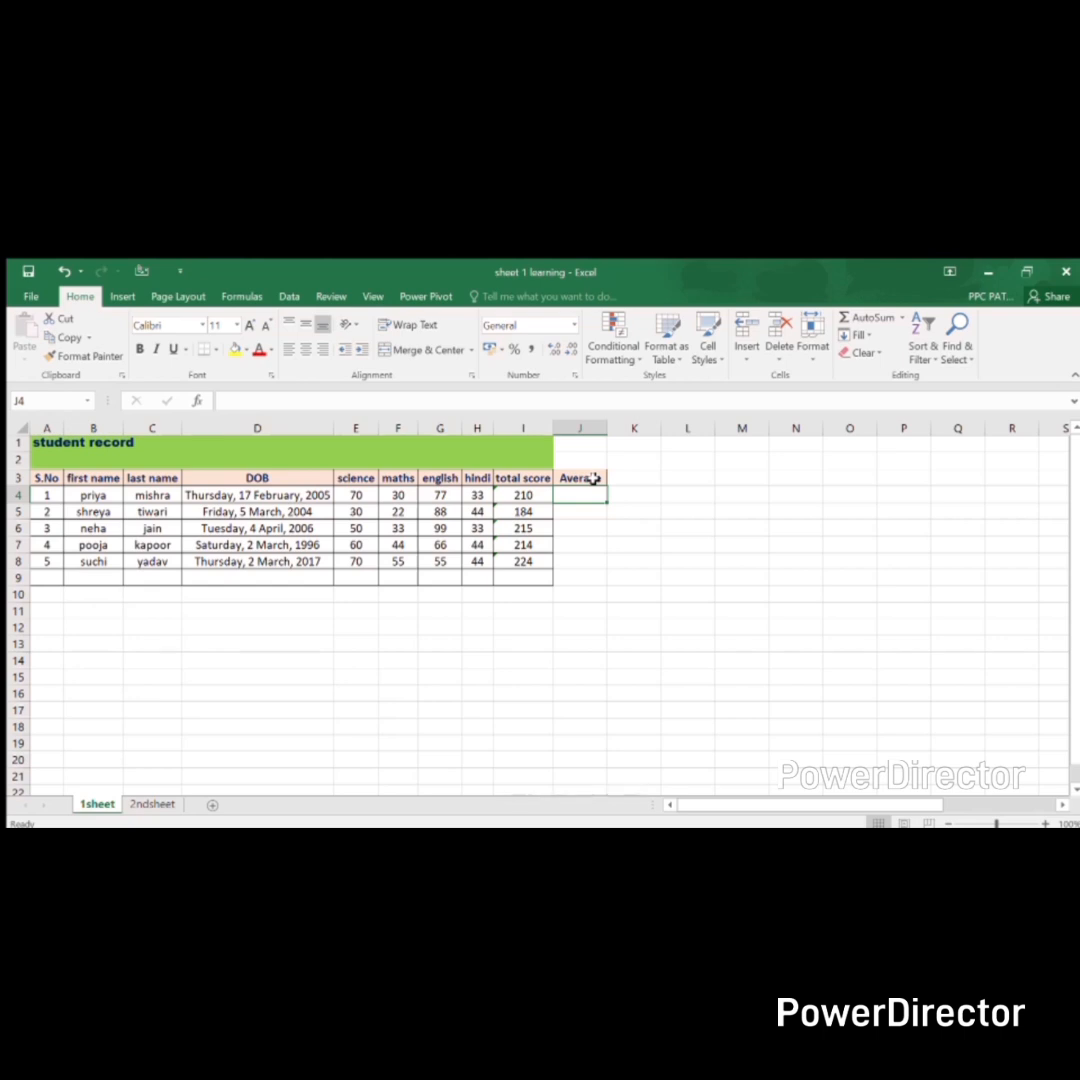
- Enter =AVERAGE(E4:H4) in J4 to average the first student's four subject marks
text(=aver)
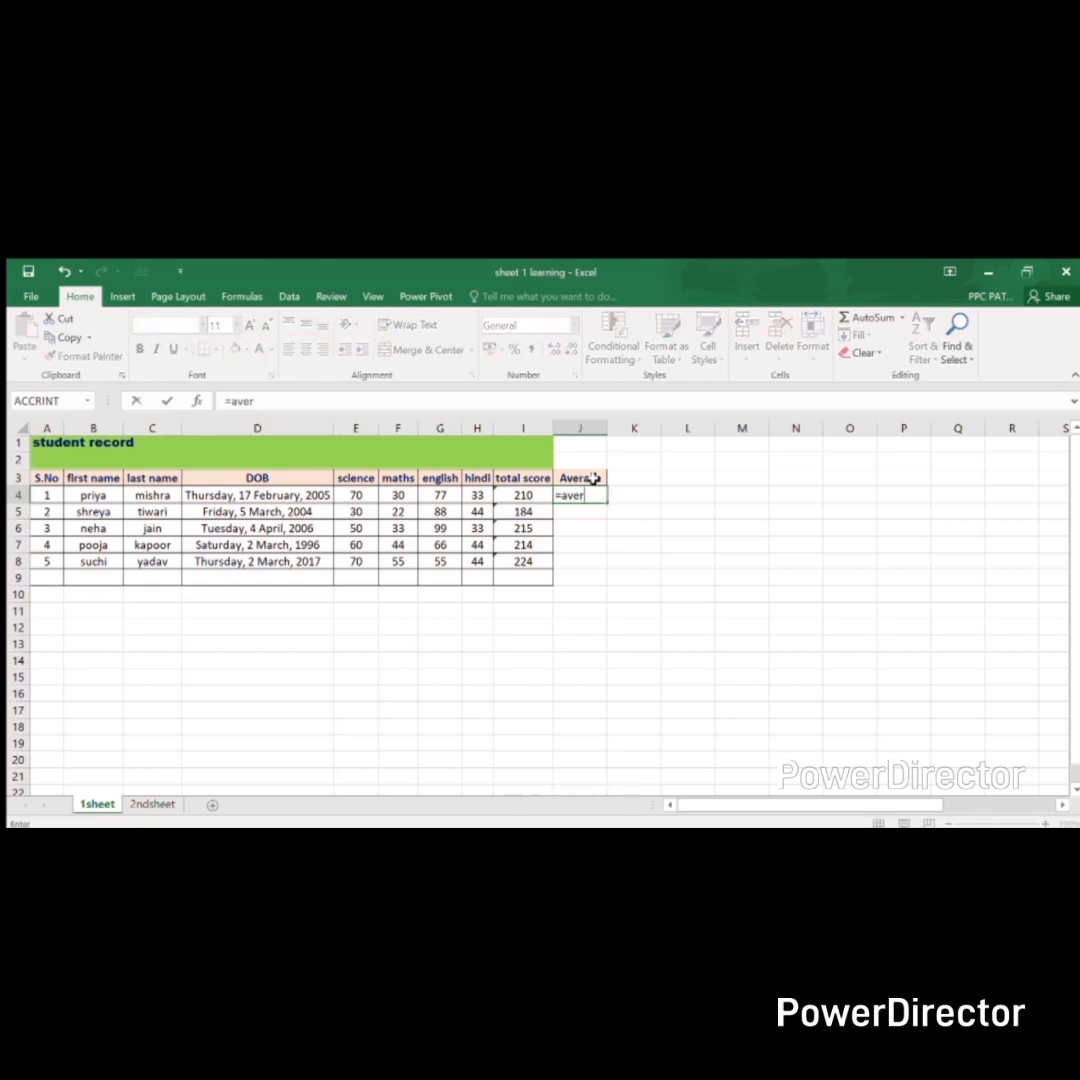
key(Tab)
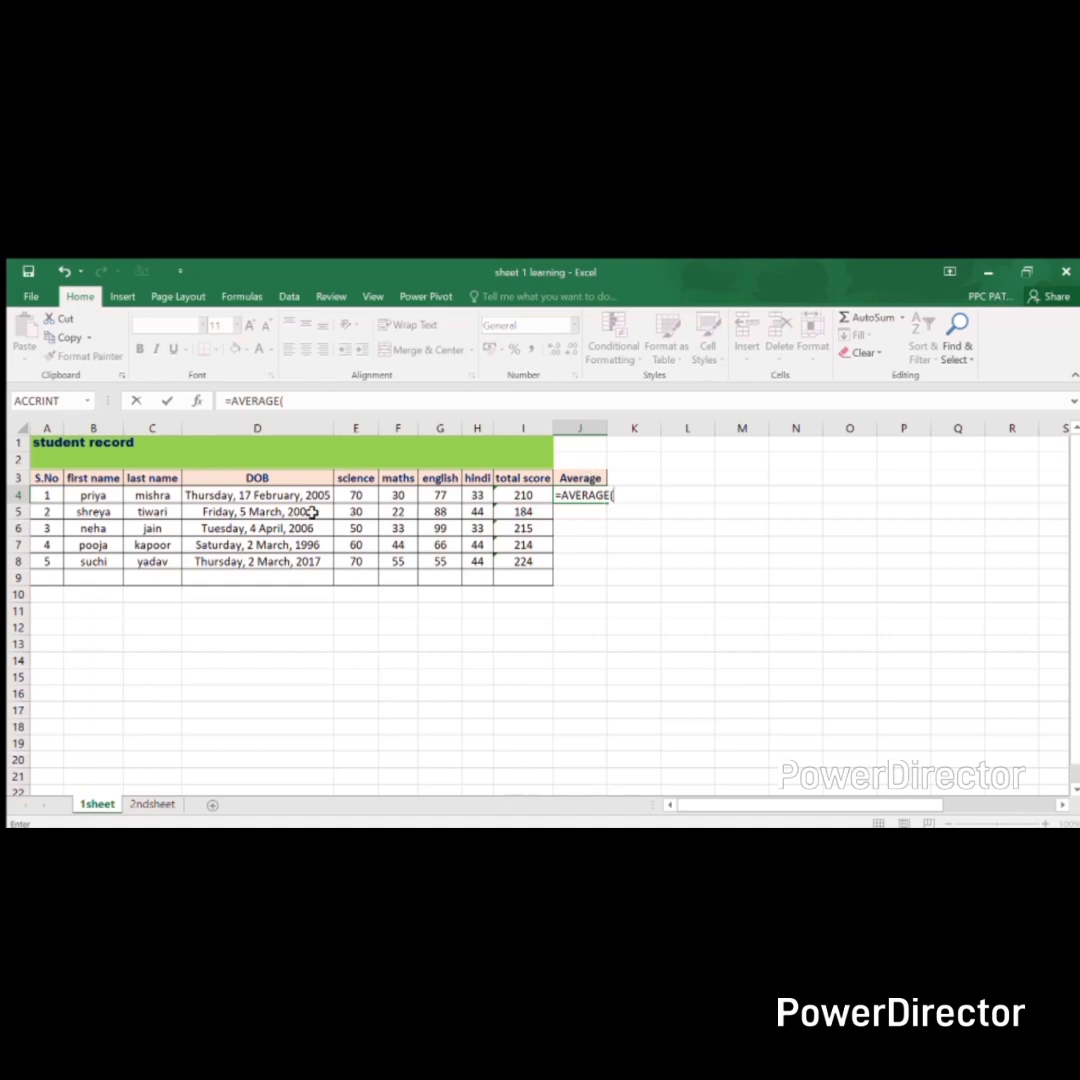
drag(355, 495, 474, 495)
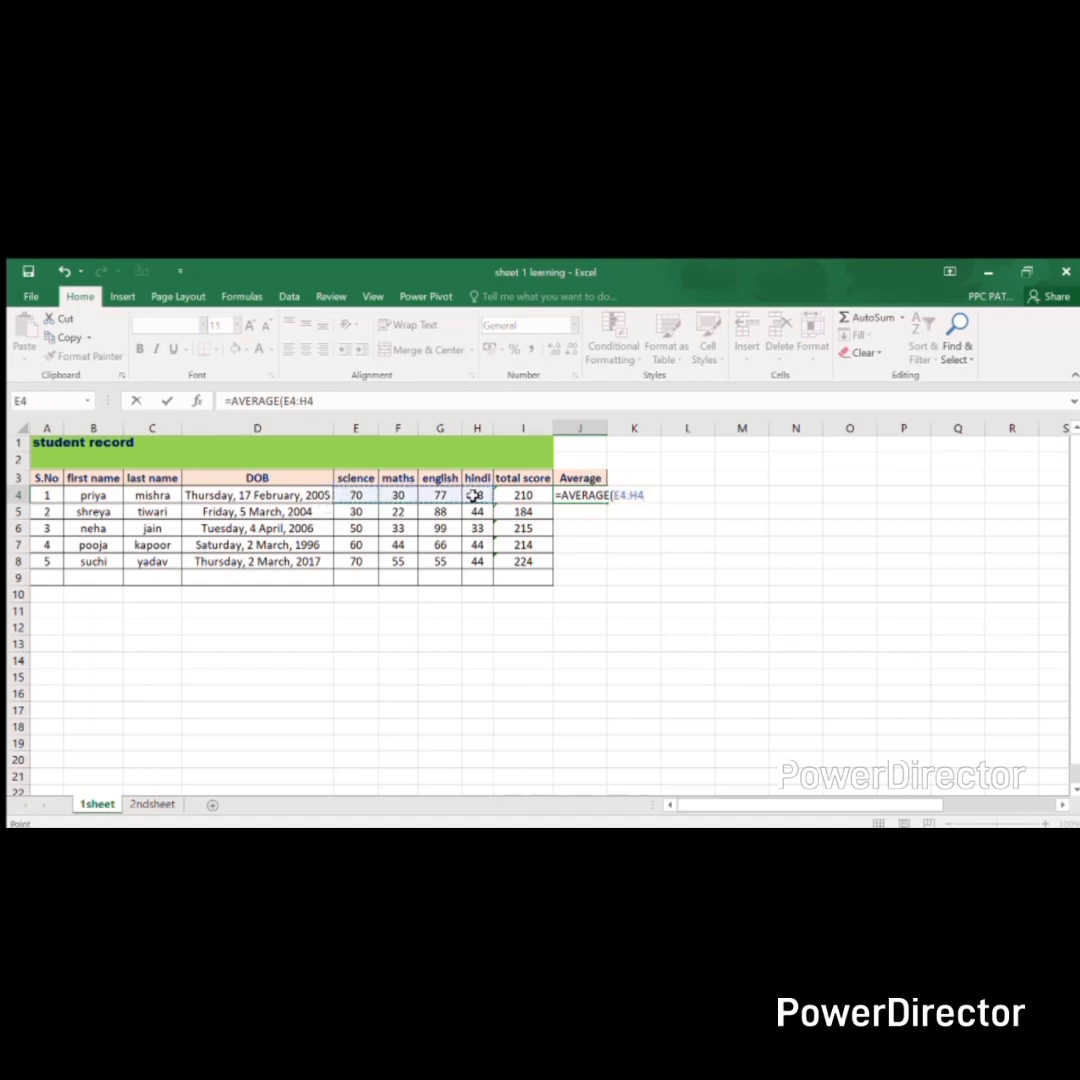
key(ctrl+Return)
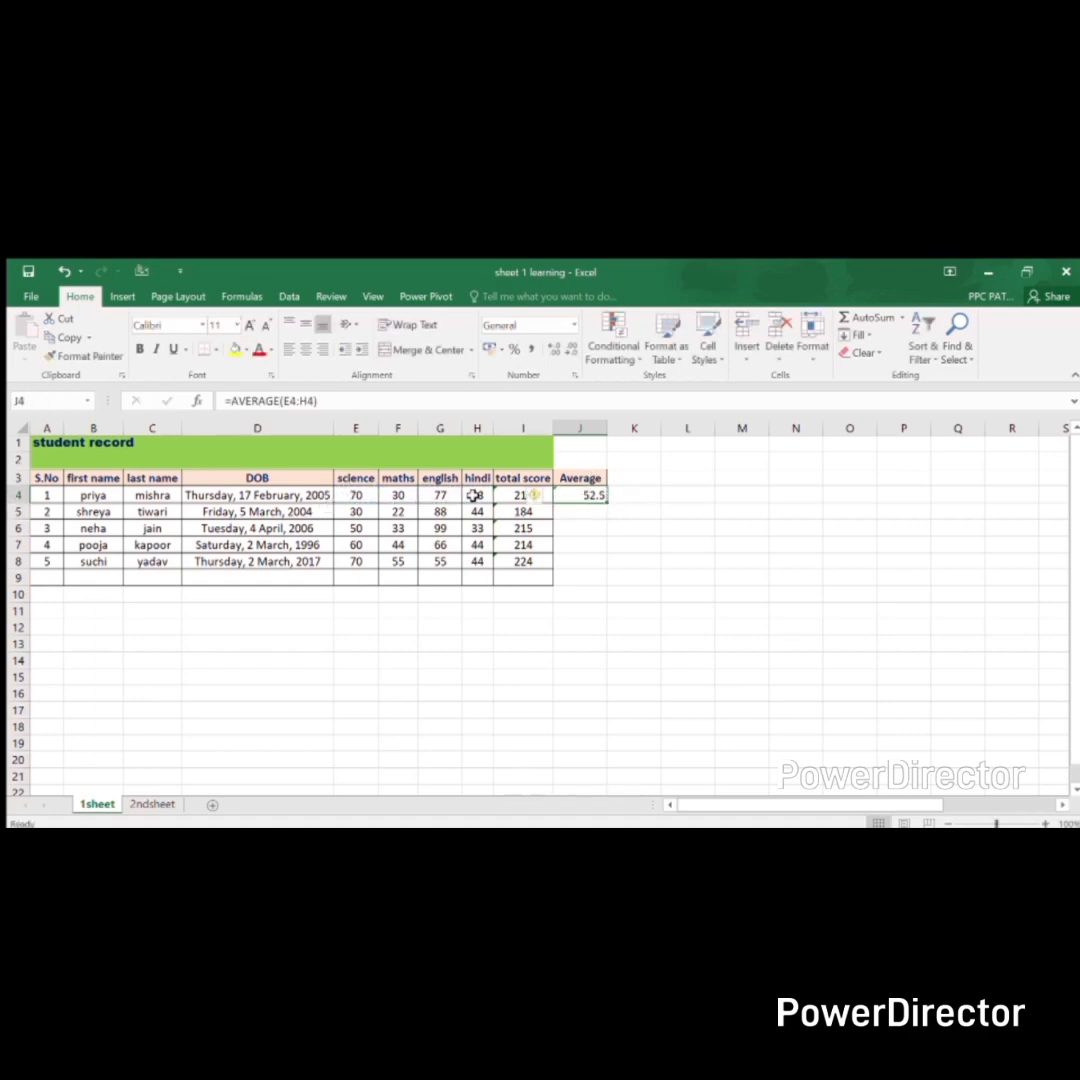
- Fill the AVERAGE formula from J4 down through J8 for the remaining students
key(ctrl+shift+Down)
key(ctrl+shift+Up)
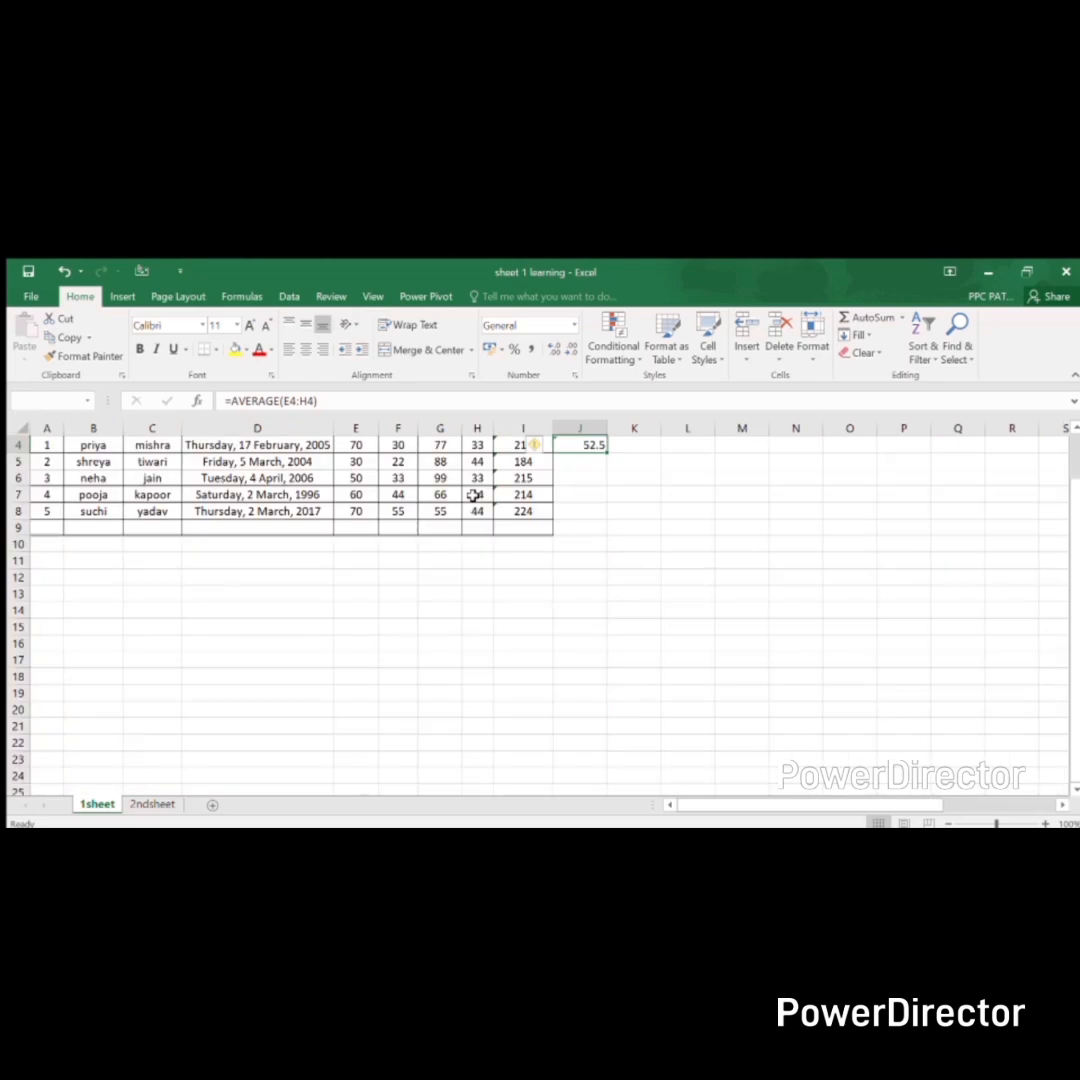
key(shift+Down)
key(shift+Down)
key(shift+Down)
key(shift+Down)
key(ctrl+d)
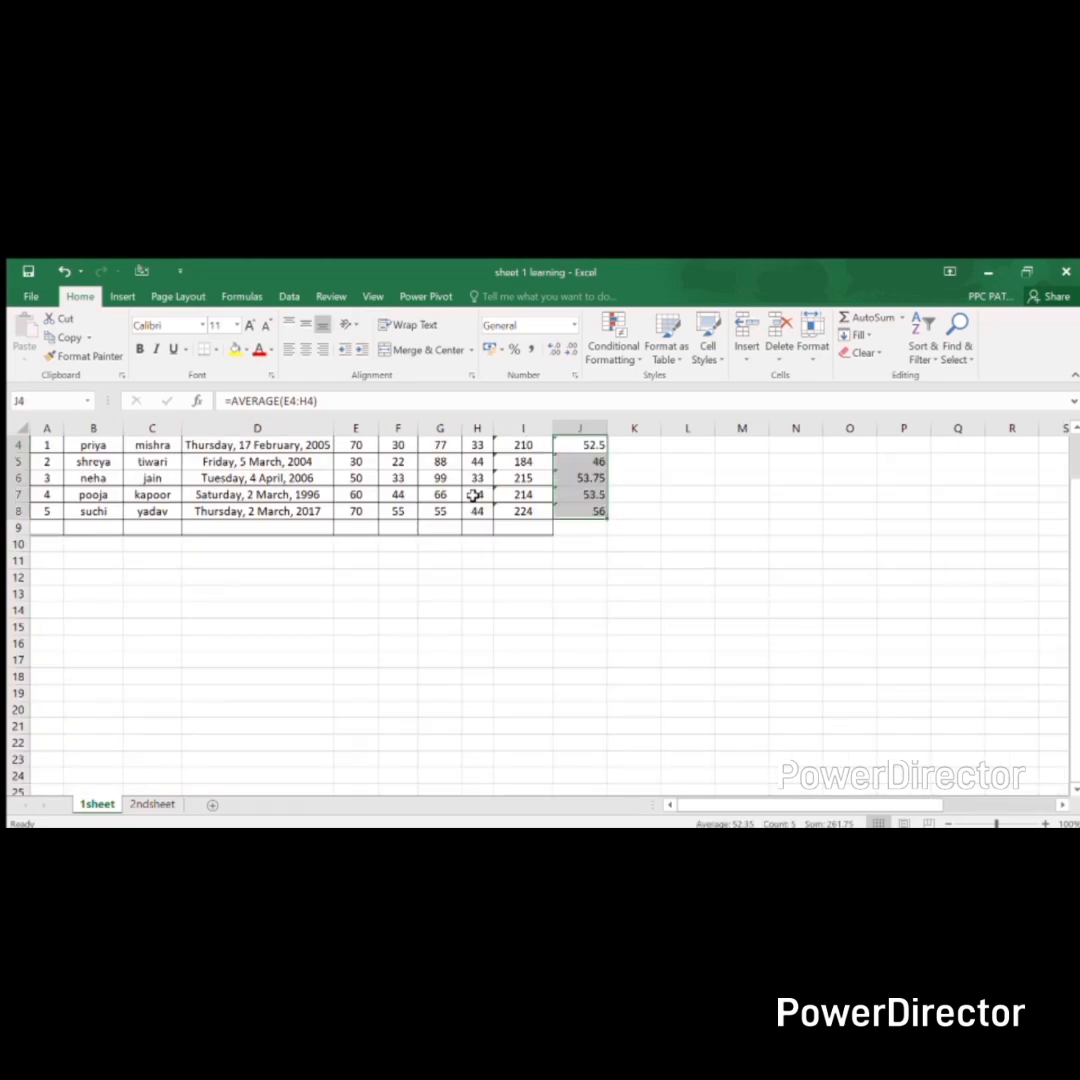
- Add the column heading MAX in K3, beside Average
key(Up)
key(Up)
key(Down)
key(Down)
key(Right)
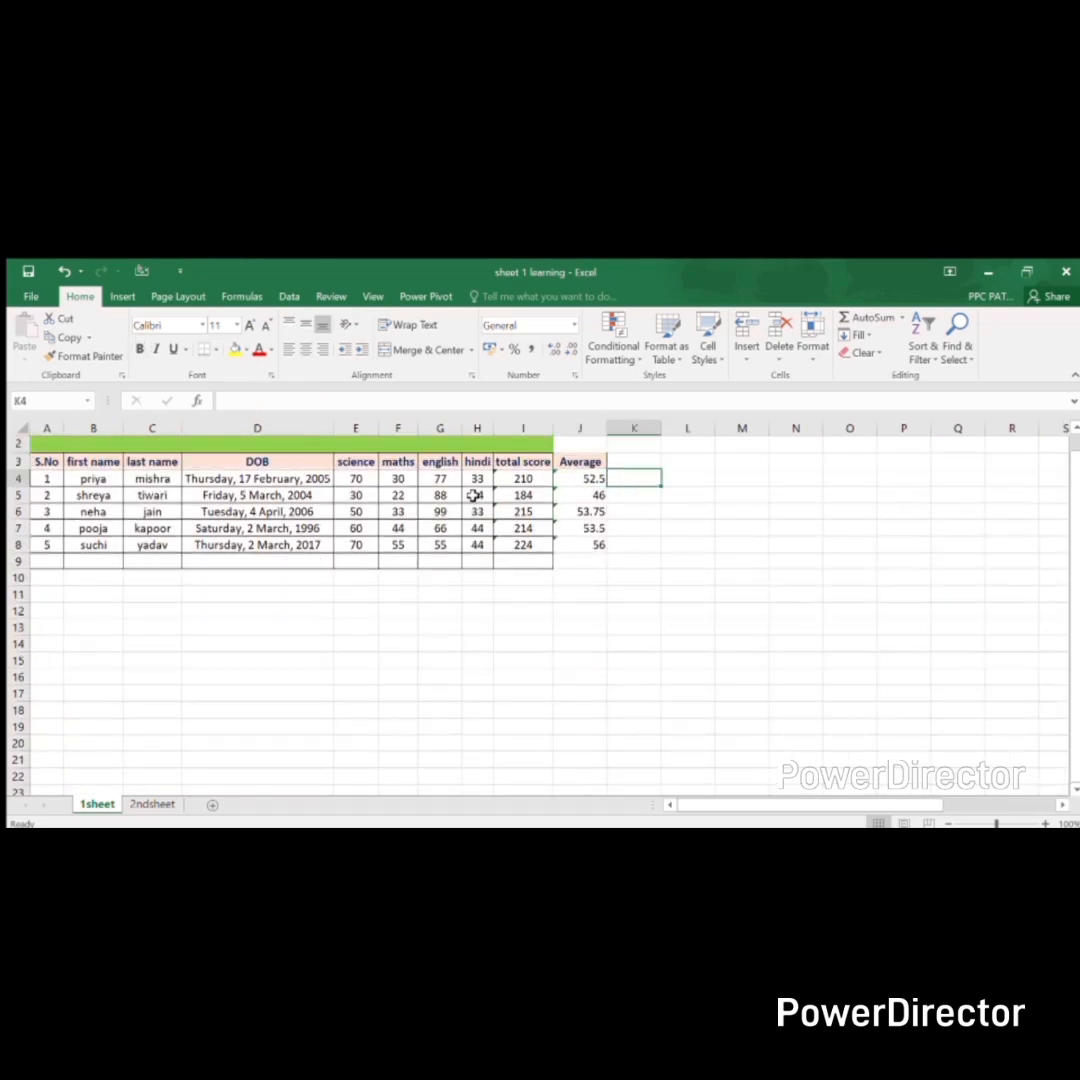
key(Up)
text(M)
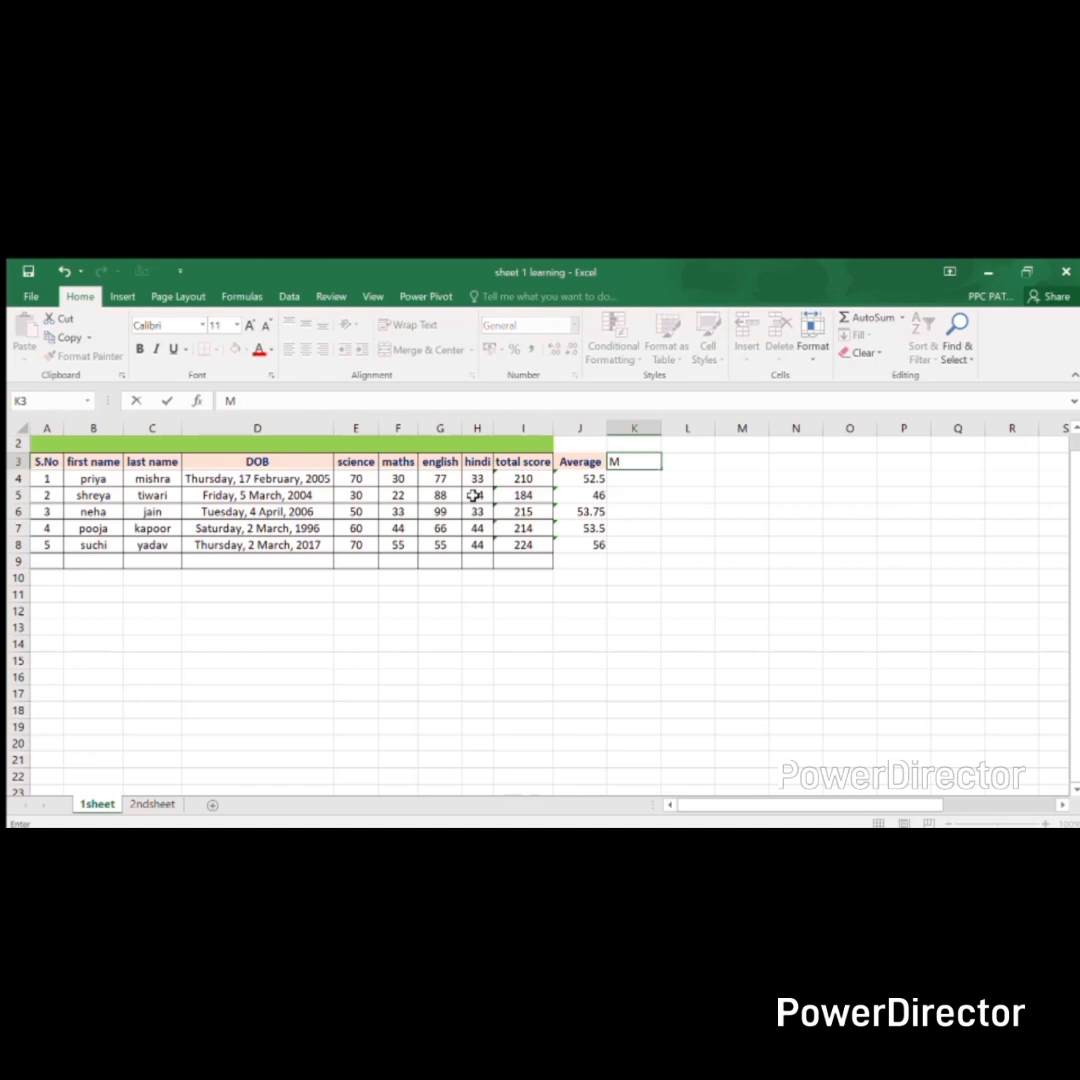
text(AX)
key(Return)
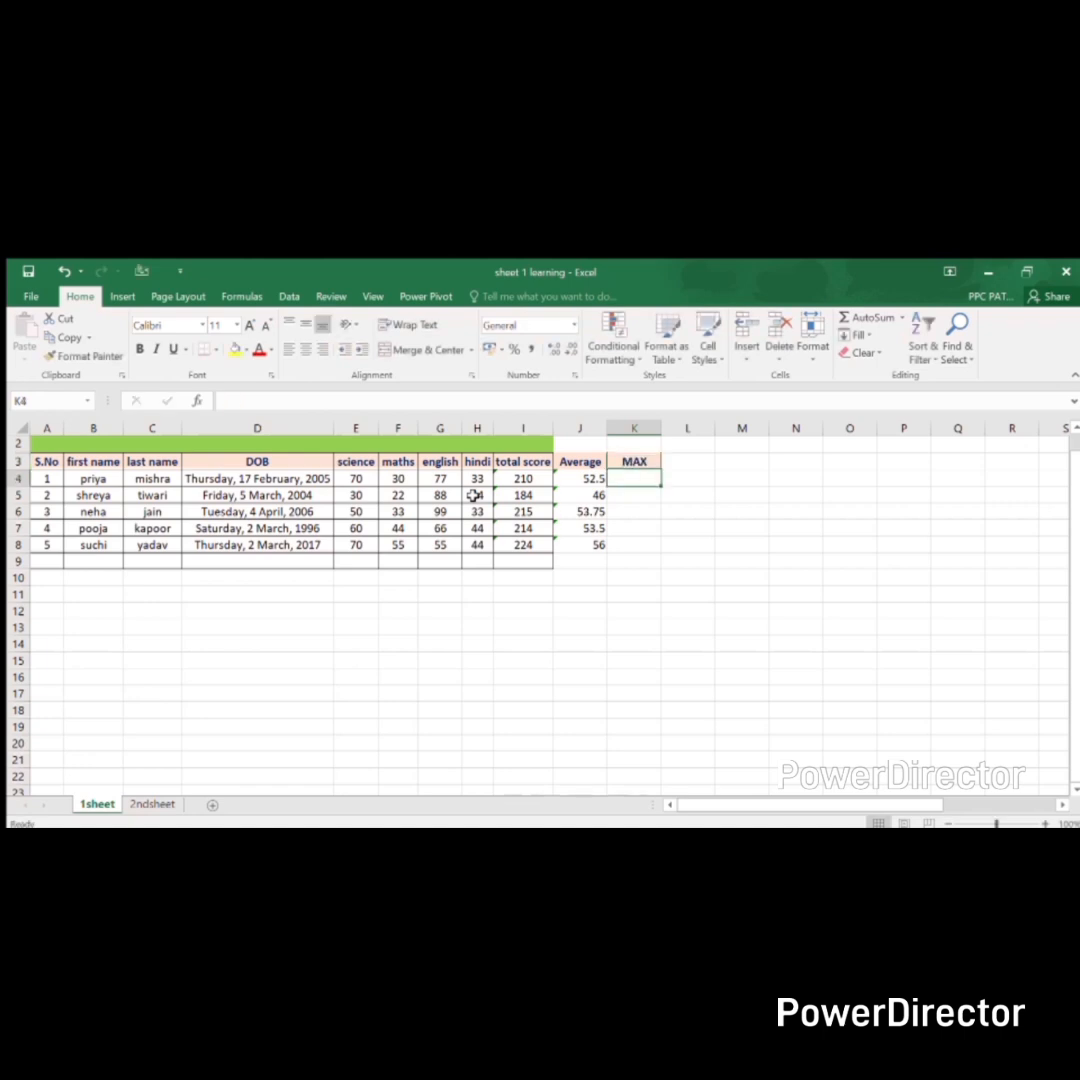
- Enter =MAX(E4:H4) in K4 to find the first student's highest subject mark
text(=maw)
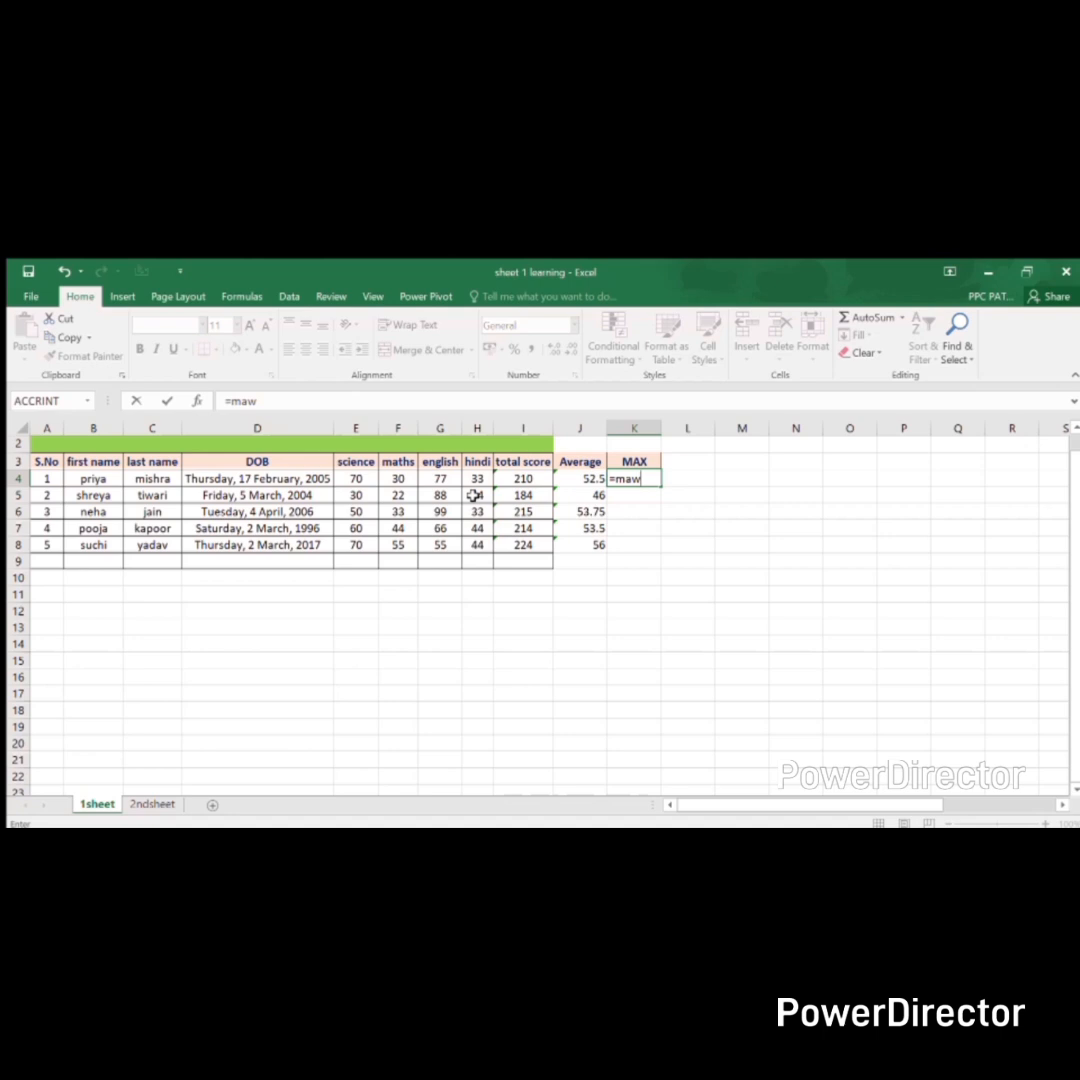
key(BackSpace)
text(z)
key(BackSpace)
text(x)
key(Tab)
key(Left)
key(Left)
key(Left)
key(Left)
key(Left)
key(Left)
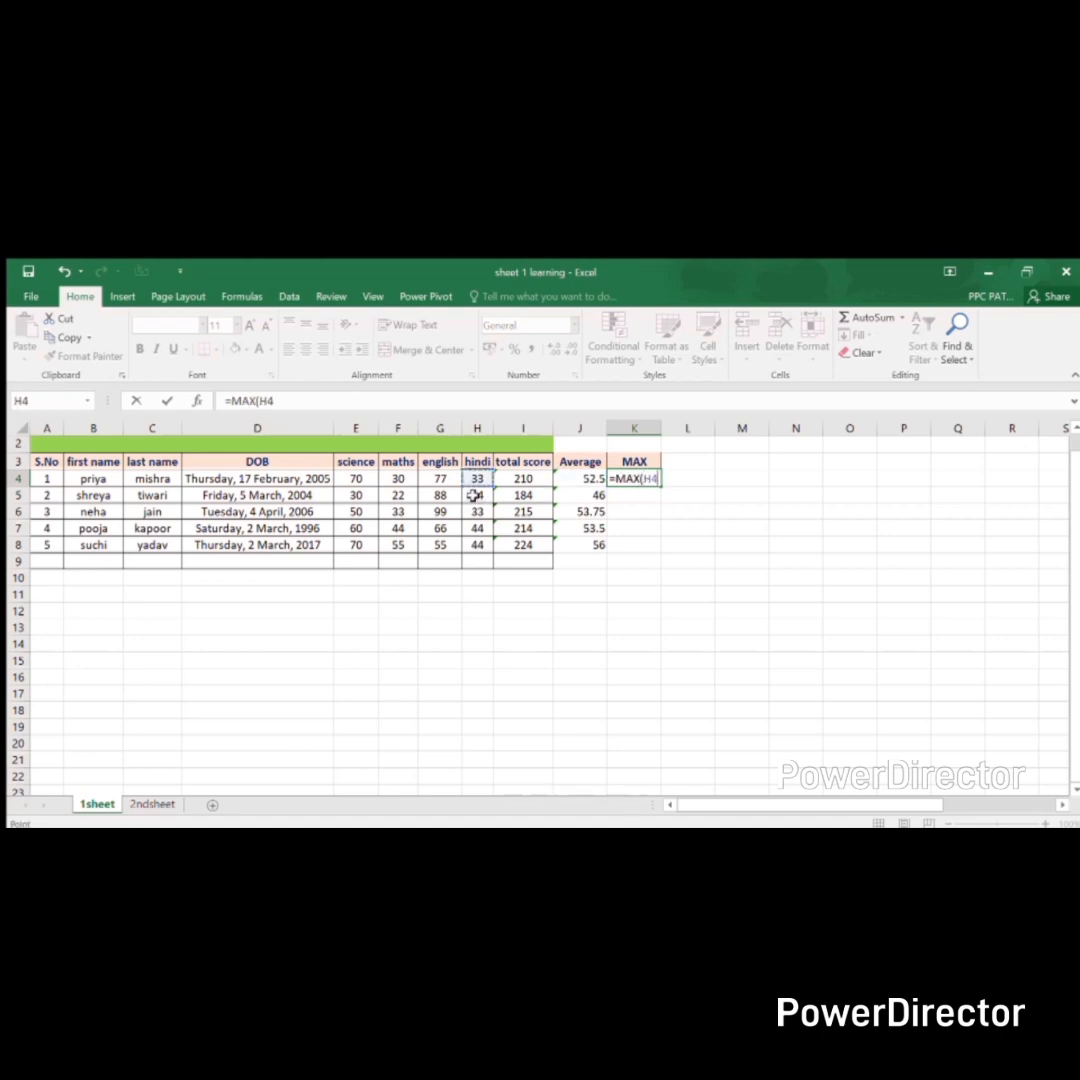
key(shift+Right)
key(shift+Right)
key(shift+Right)
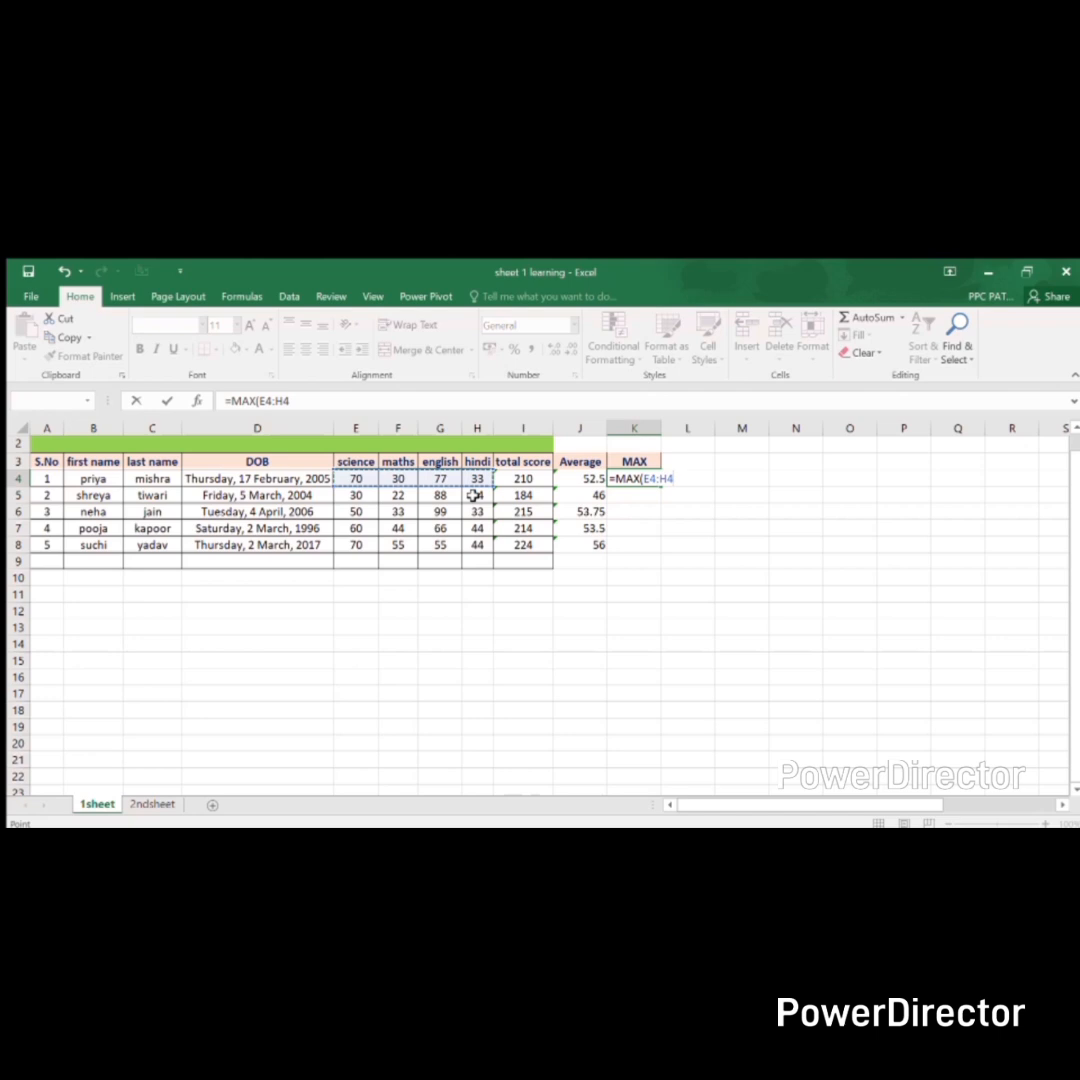
text())
key(ctrl+Return)
- Fill the MAX formula from K4 down through K8 for the remaining students
key(shift+Down)
key(shift+Down)
key(shift+Down)
key(shift+Down)
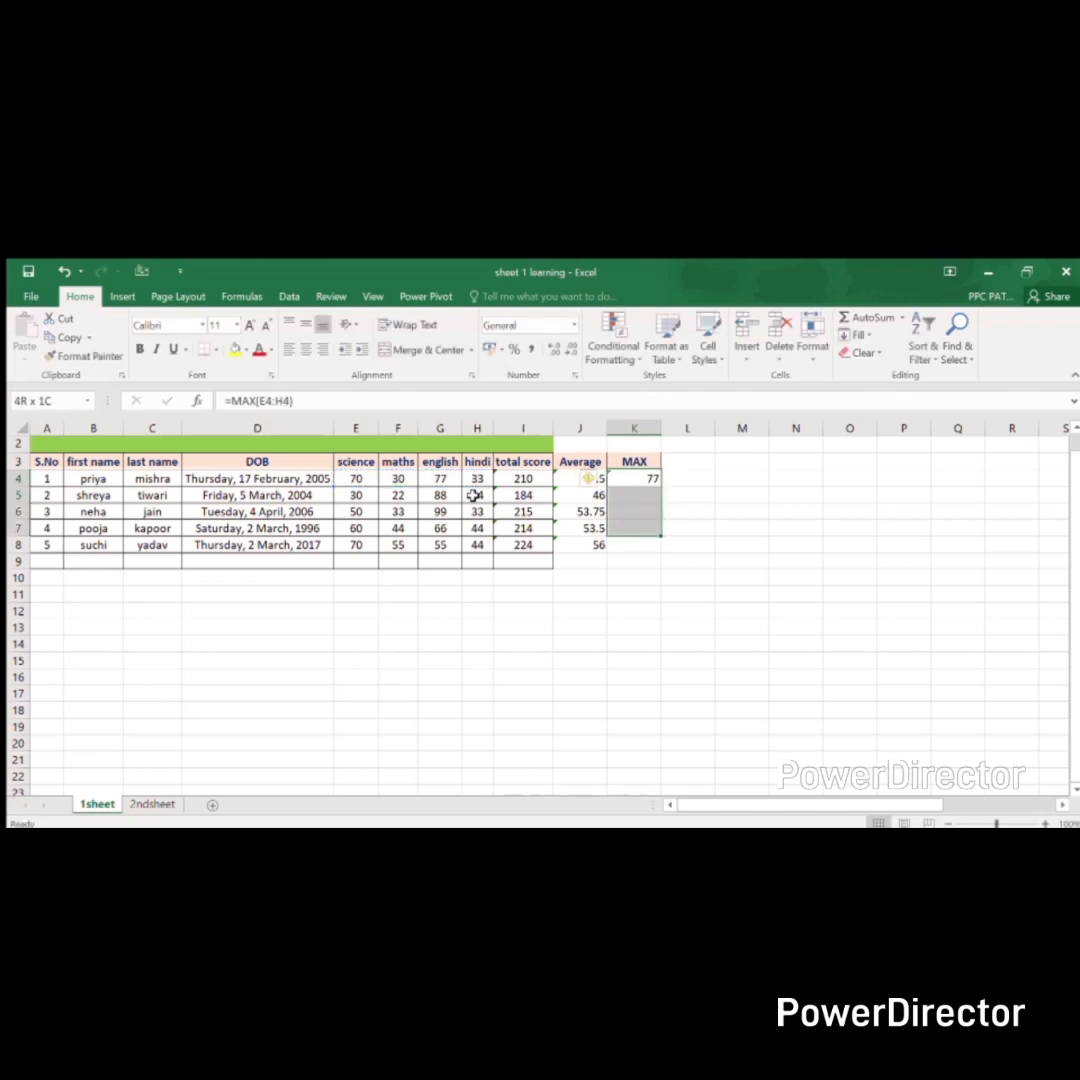
key(ctrl+d)
- Add the column heading MIN in L3, beside MAX
key(Up)
key(Right)
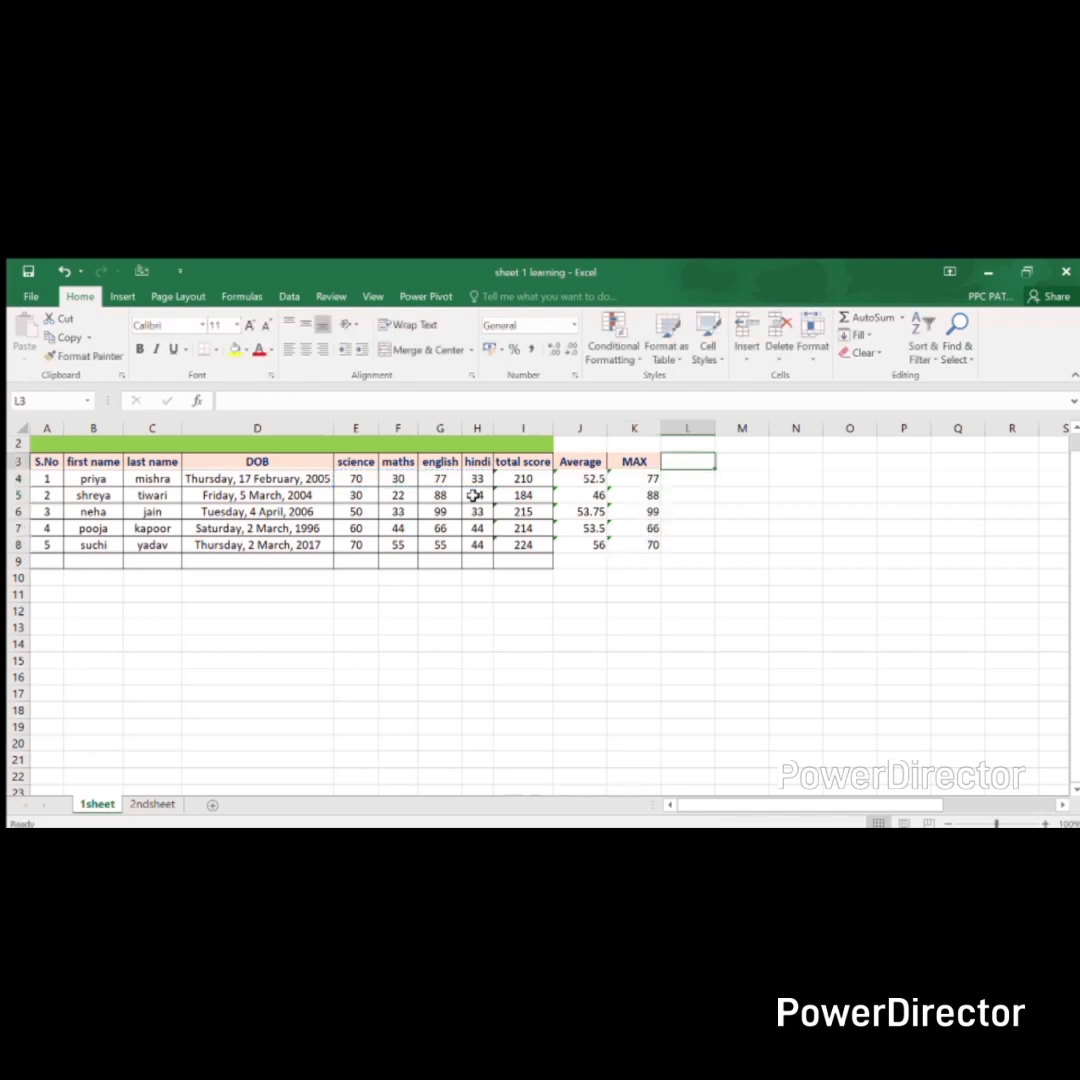
text(MIN)
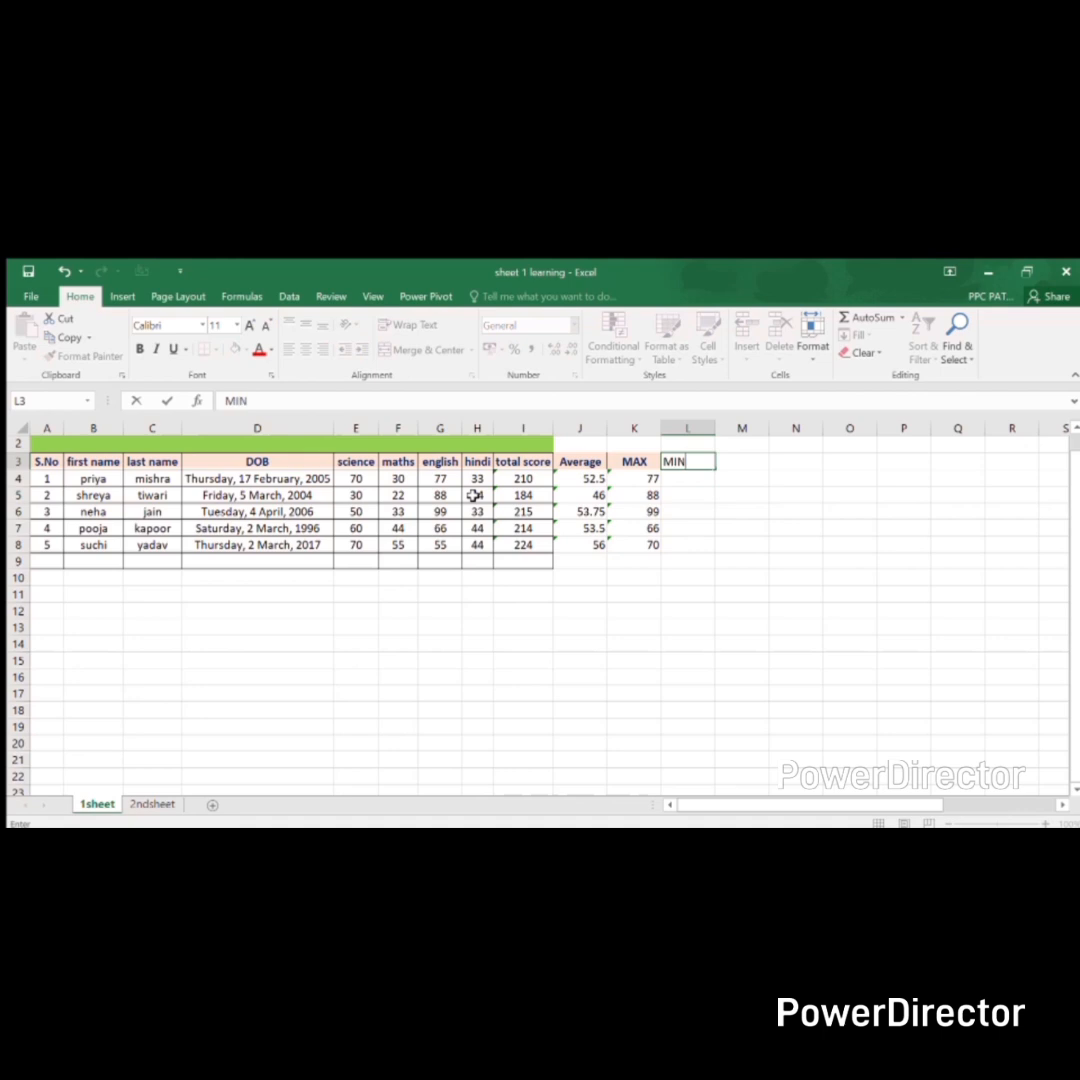
key(Return)
- Enter =MIN(E4:H4) in L4 to find the first student's lowest subject mark
text(=M)
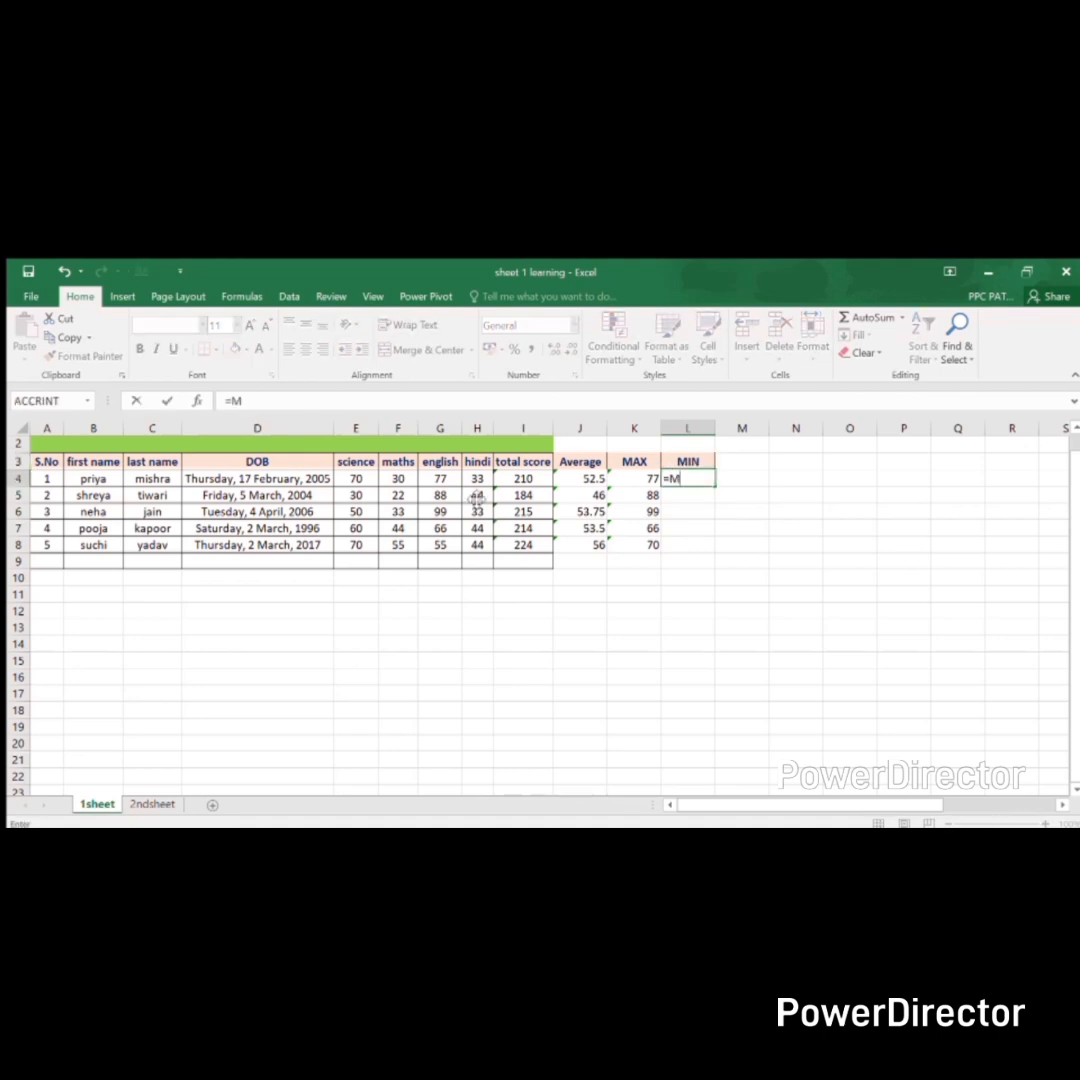
text(IN()
key(Left)
key(Left)
key(Left)
key(Left)
key(Left)
key(Left)
key(Left)
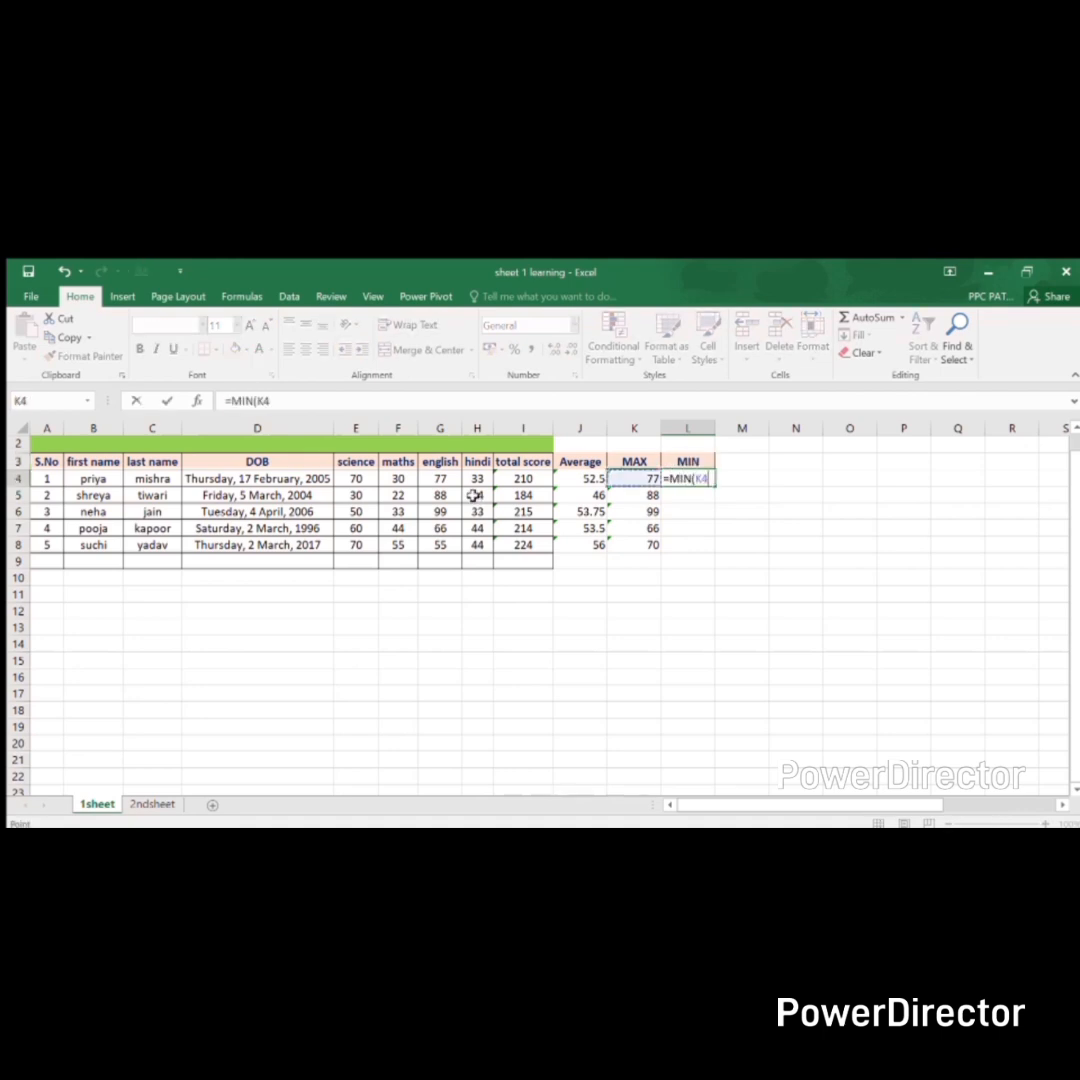
key(shift+Right)
key(shift+Right)
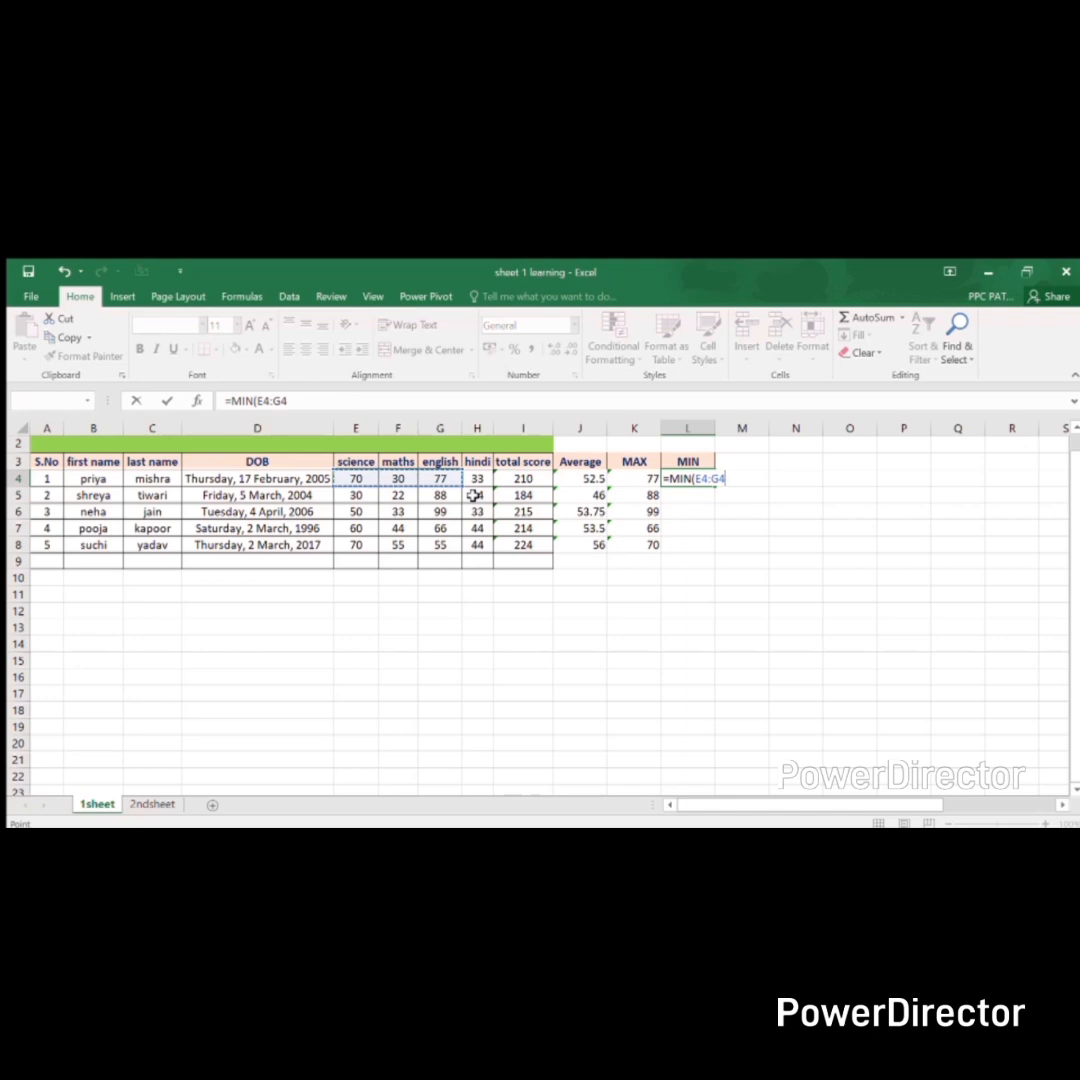
key(shift+Right)
key(ctrl+Return)
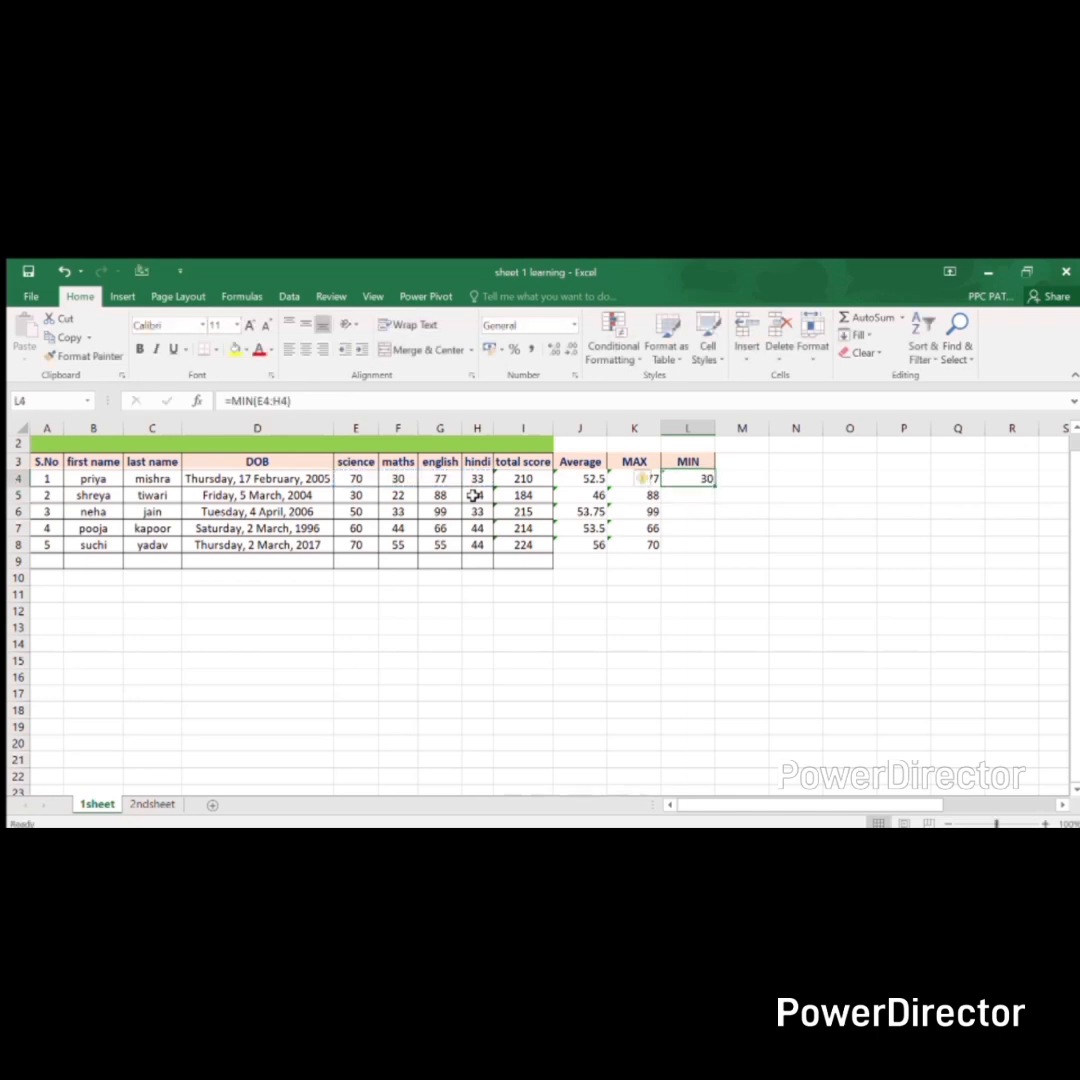
- Fill the MIN formula from L4 down through L8 for the remaining students
key(shift+Down)
key(shift+Down)
key(shift+Down)
key(shift+Down)
key(ctrl+d)
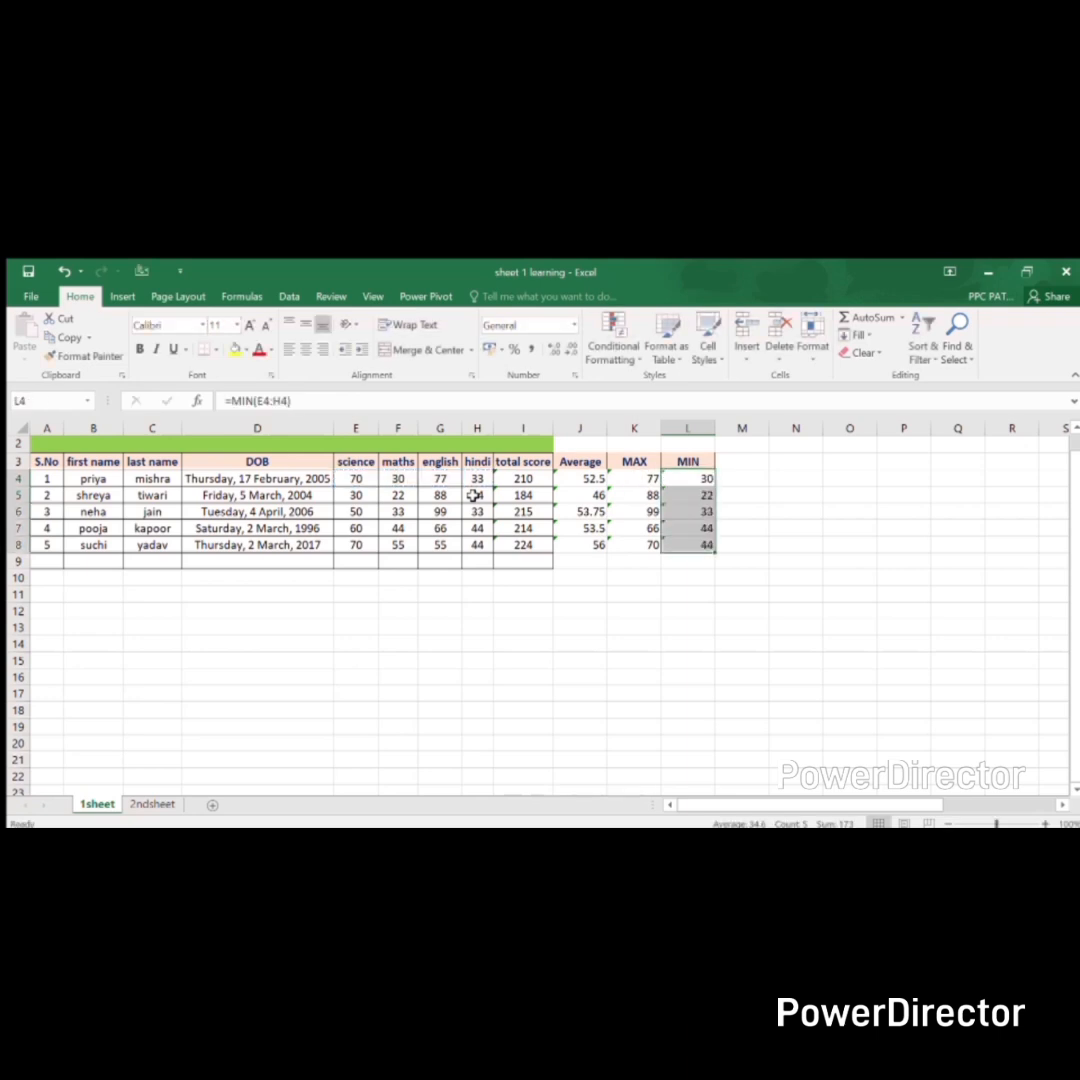
key(Up)
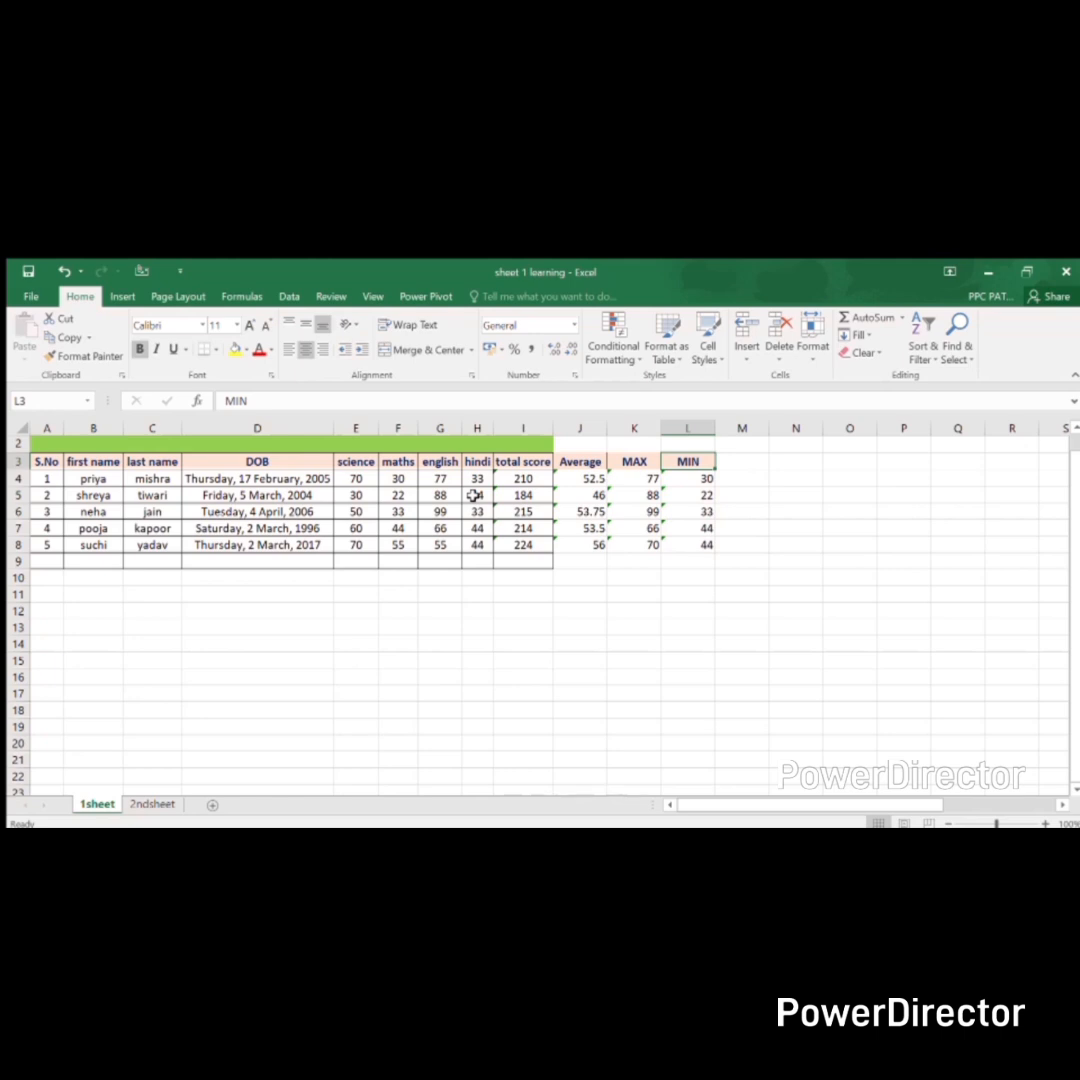
- Overwrite the MIN formula in L4 with the self-referencing formula =L4
key(Down)
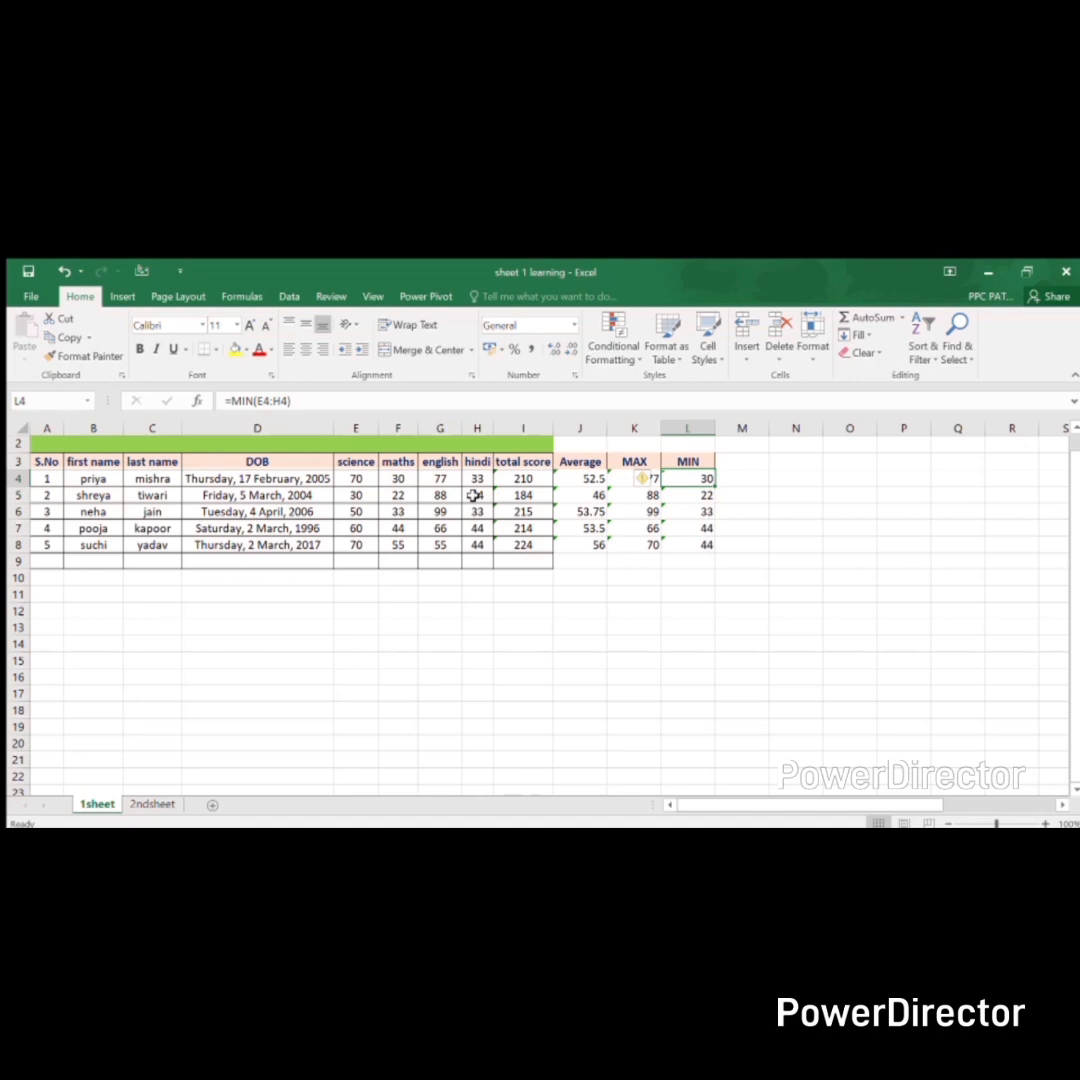
text(=)
key(Down)
key(Up)
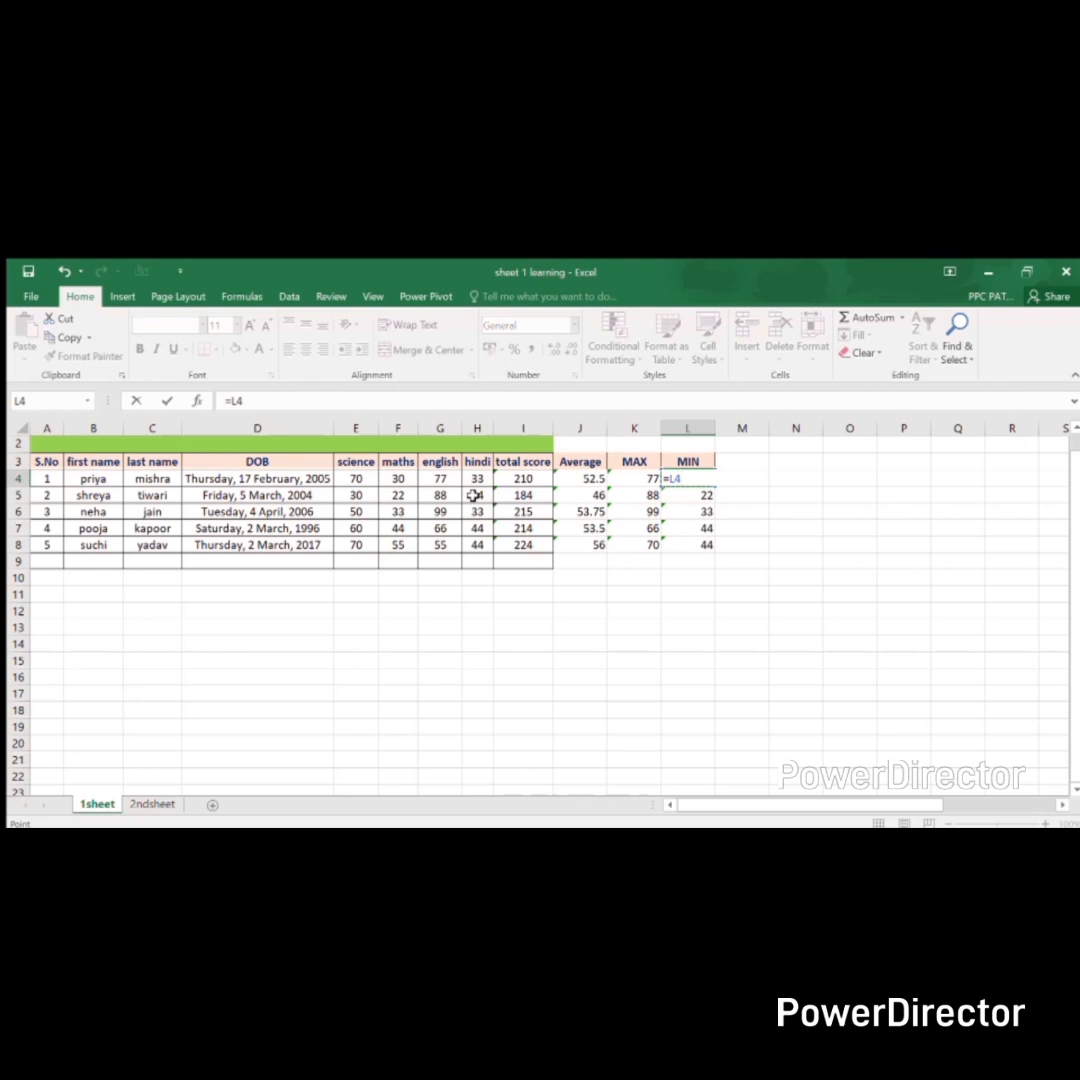
key(Return)
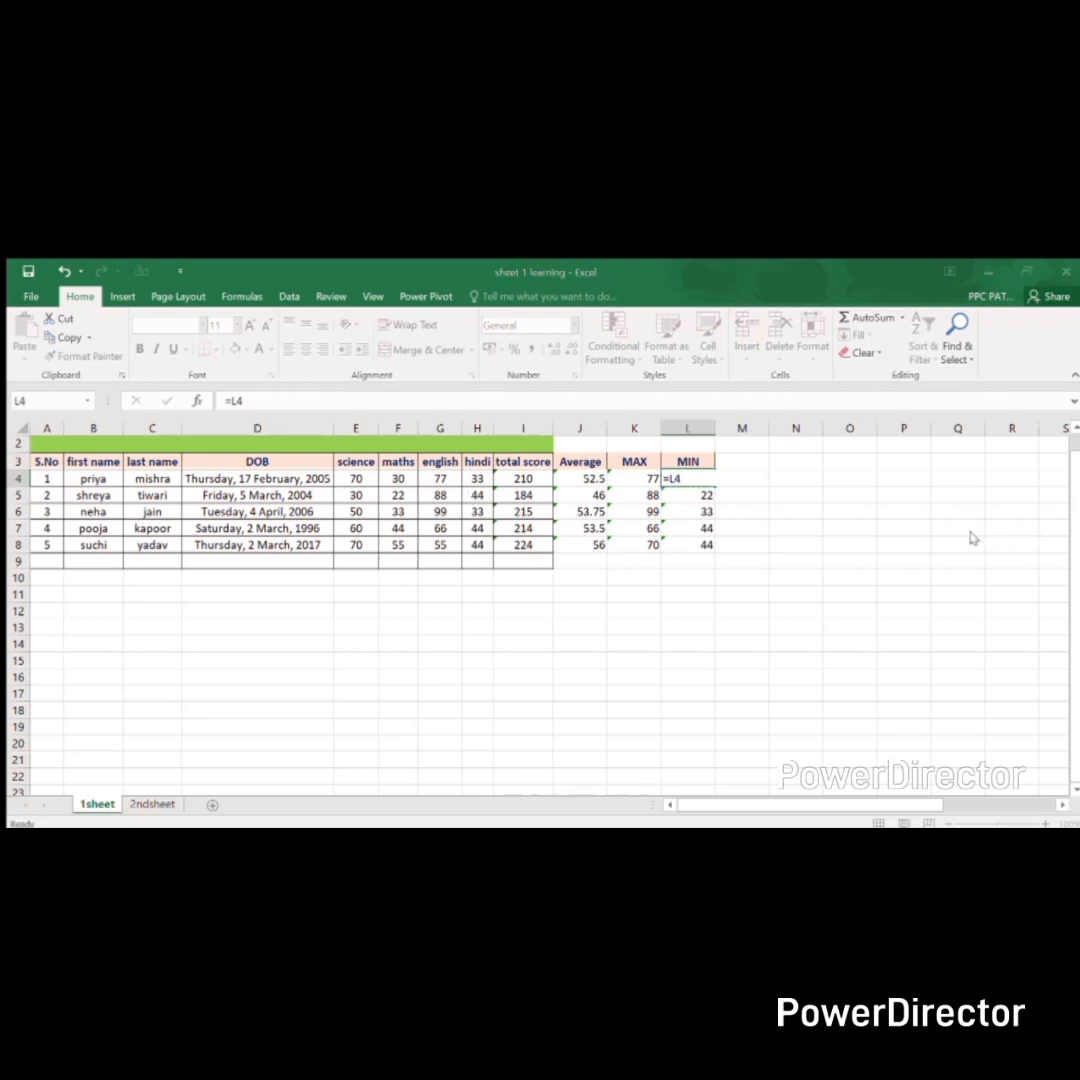
click(872, 525)
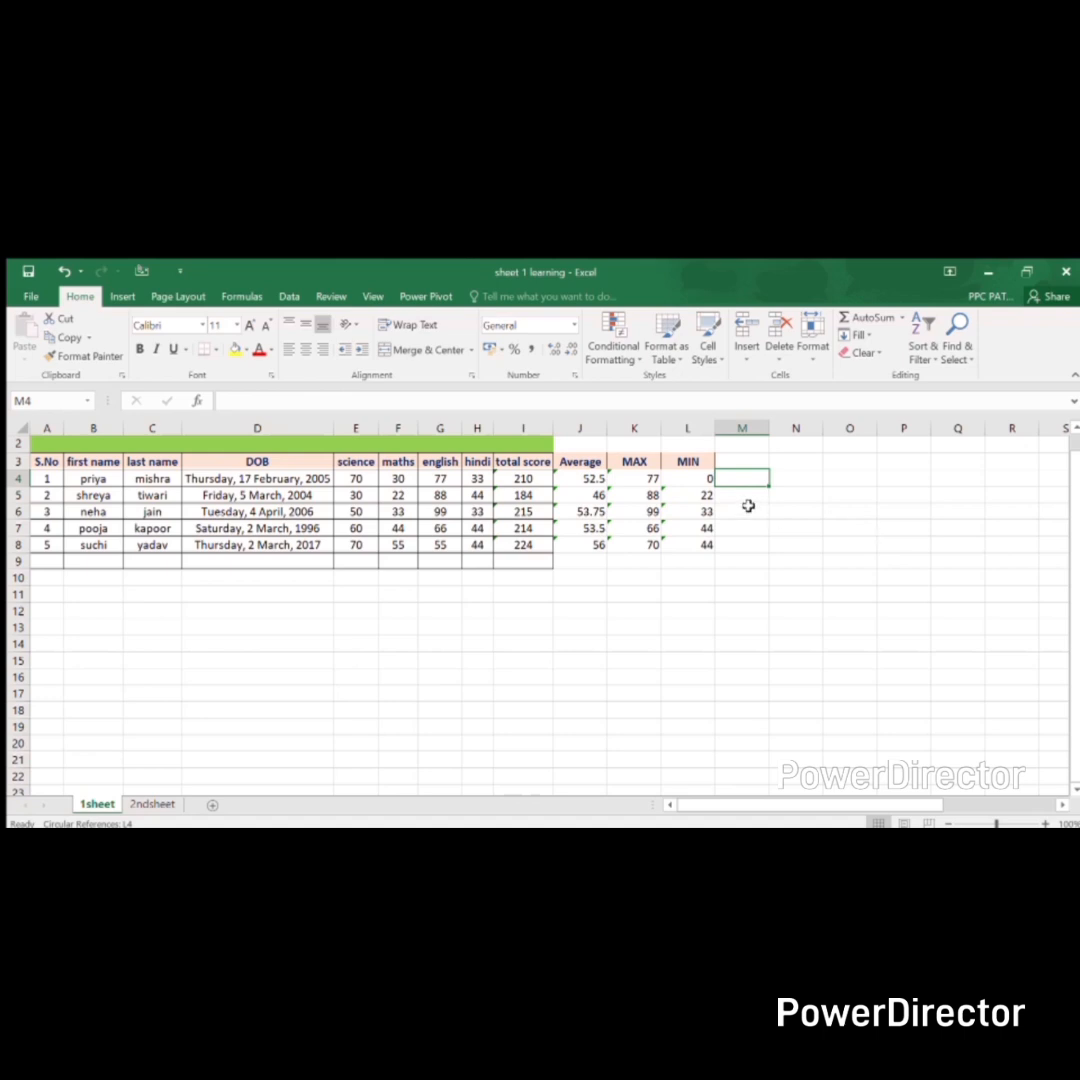
- Clear the self-reference in L4 and copy the MIN formula from L5 into it
click(703, 479)
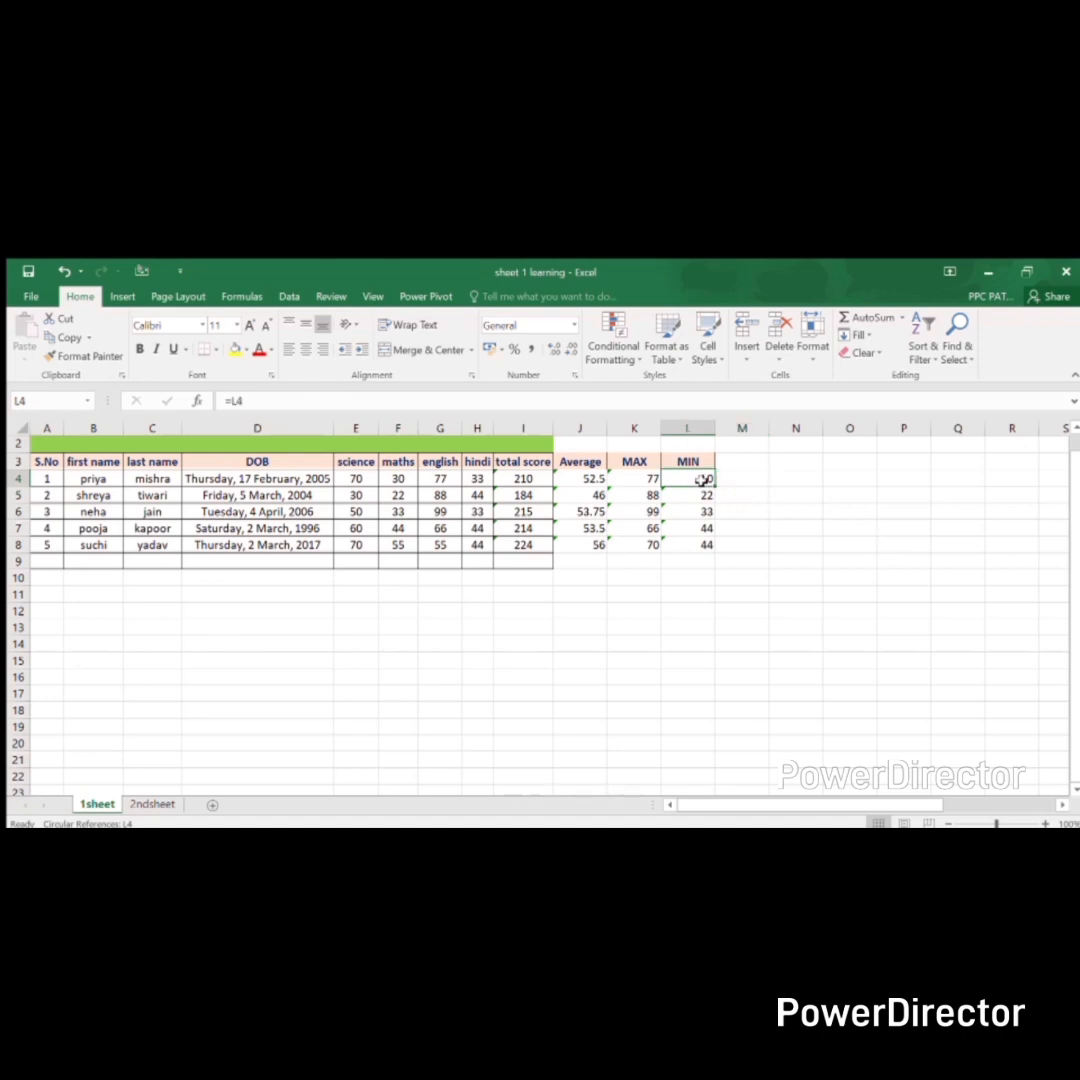
key(Delete)
click(704, 494)
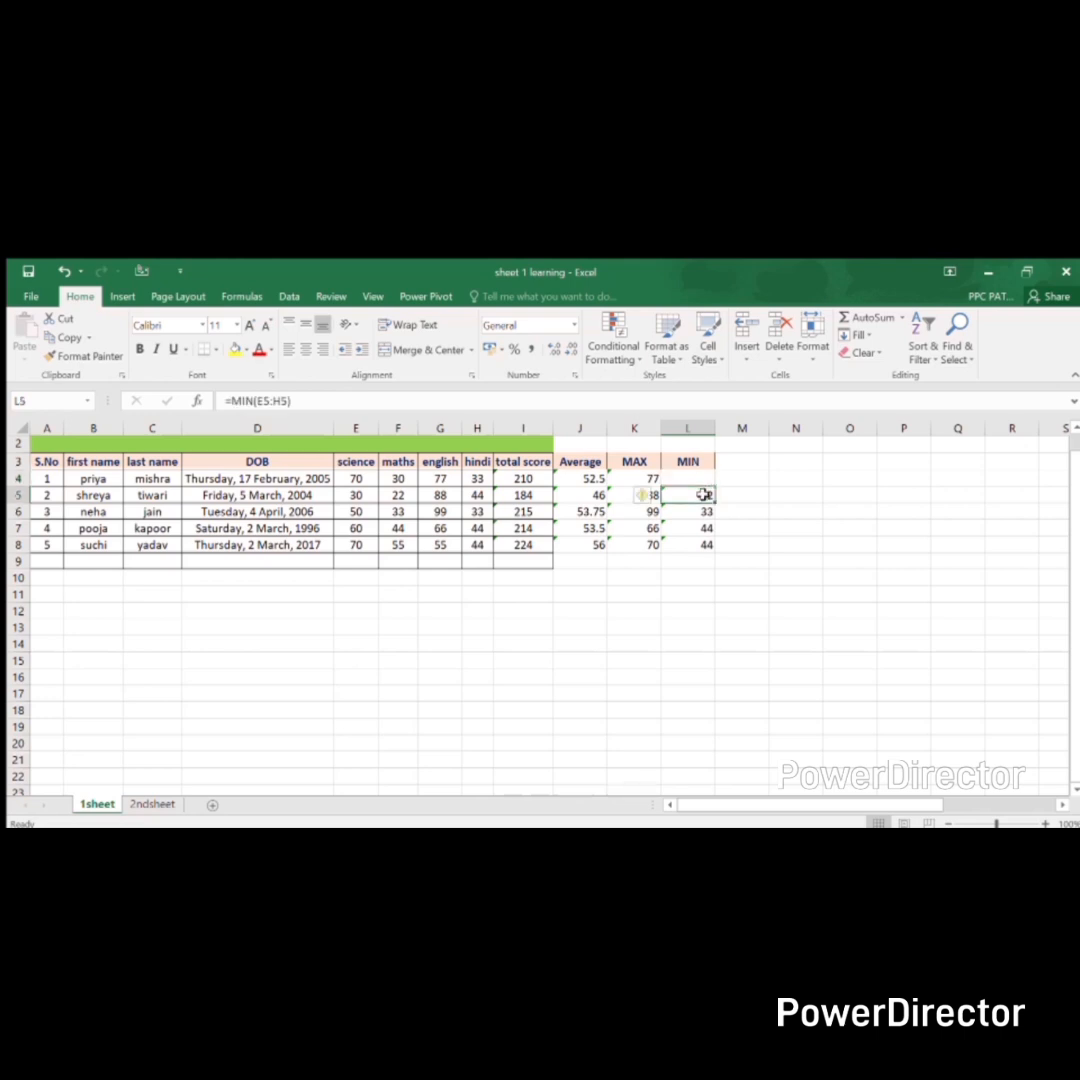
key(ctrl+c)
key(Up)
key(ctrl+v)
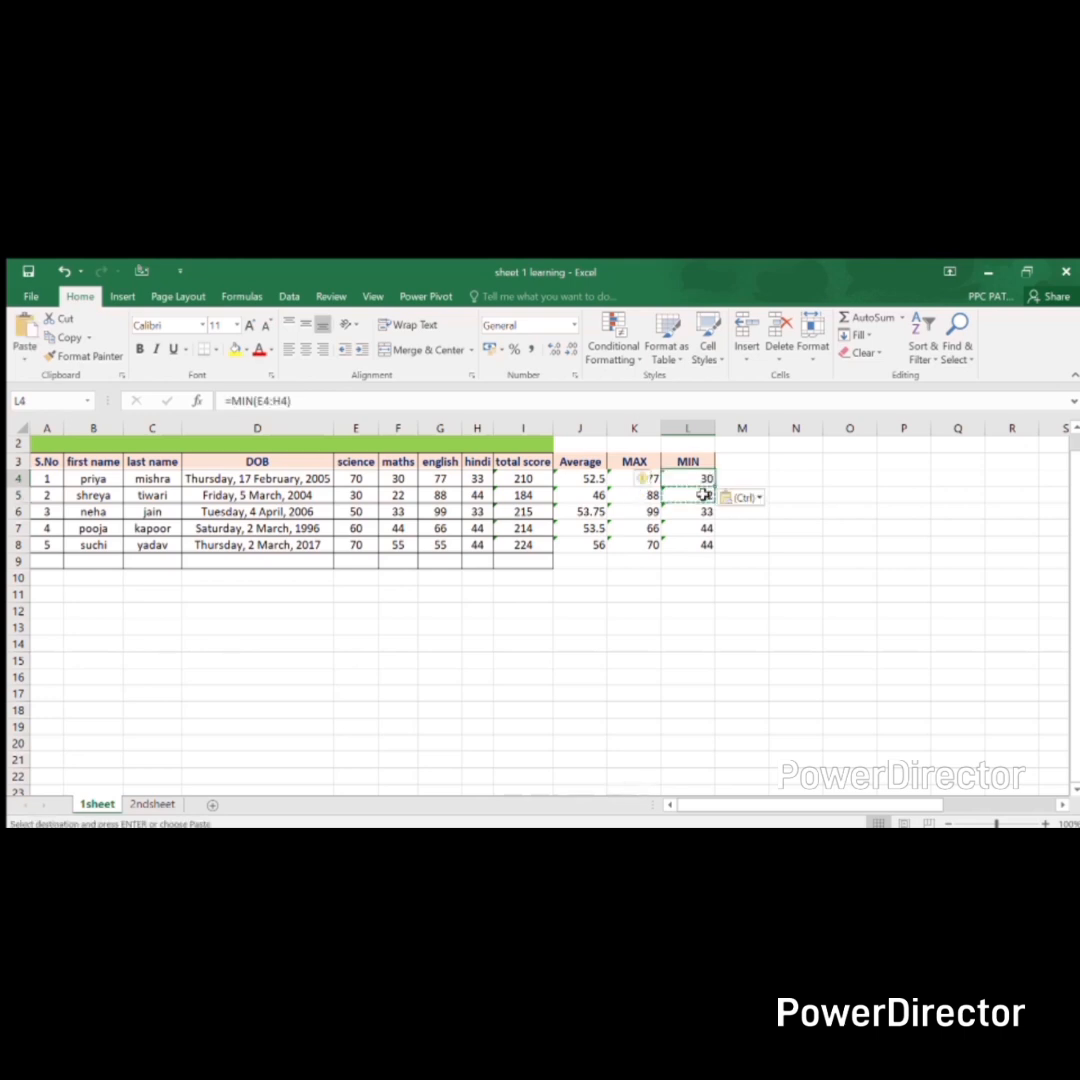
click(704, 494)
key(Escape)
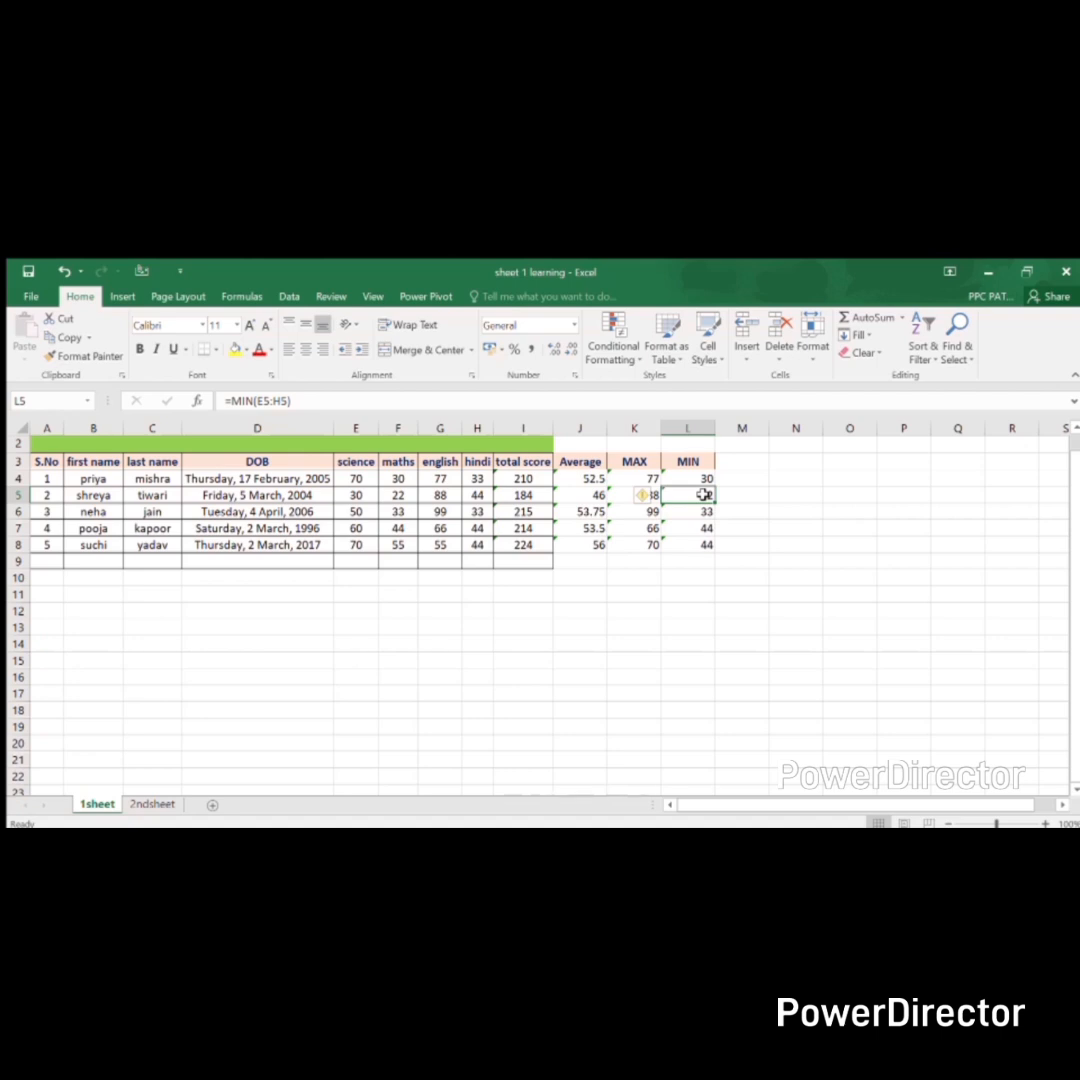
- Add the column heading COUNT in M3, beside MIN
key(Up)
key(Up)
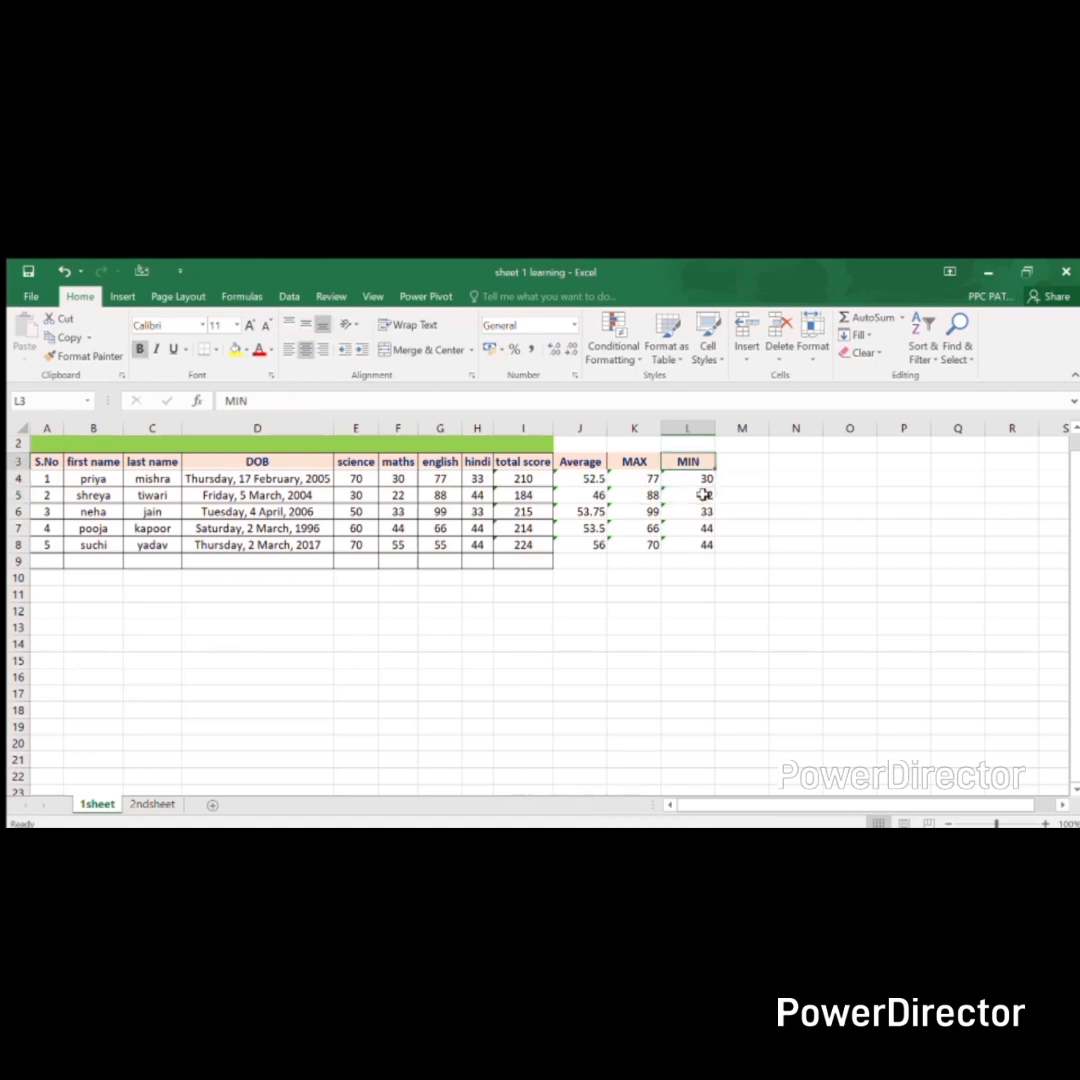
key(Left)
key(Right)
key(Right)
text(COUNT)
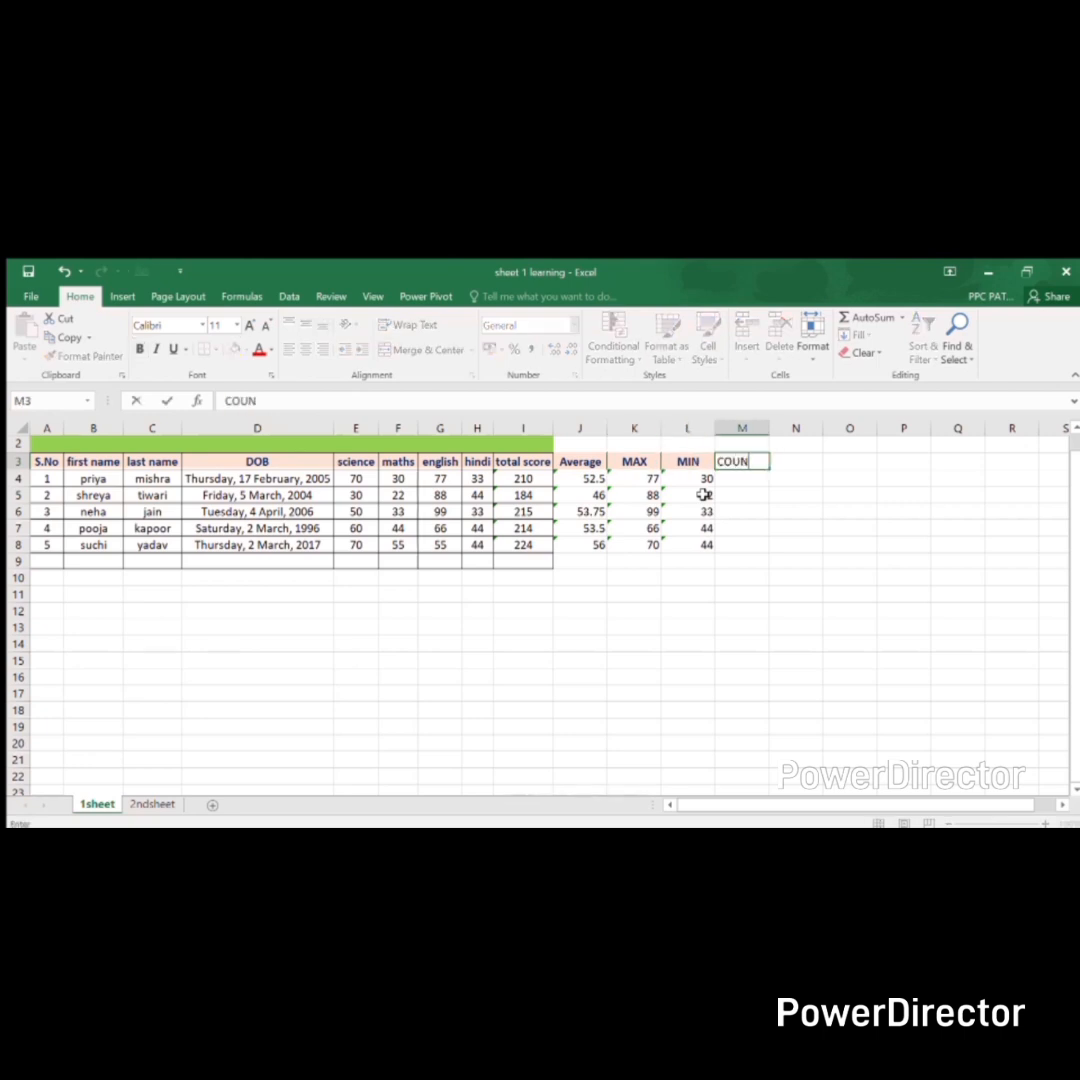
key(Return)
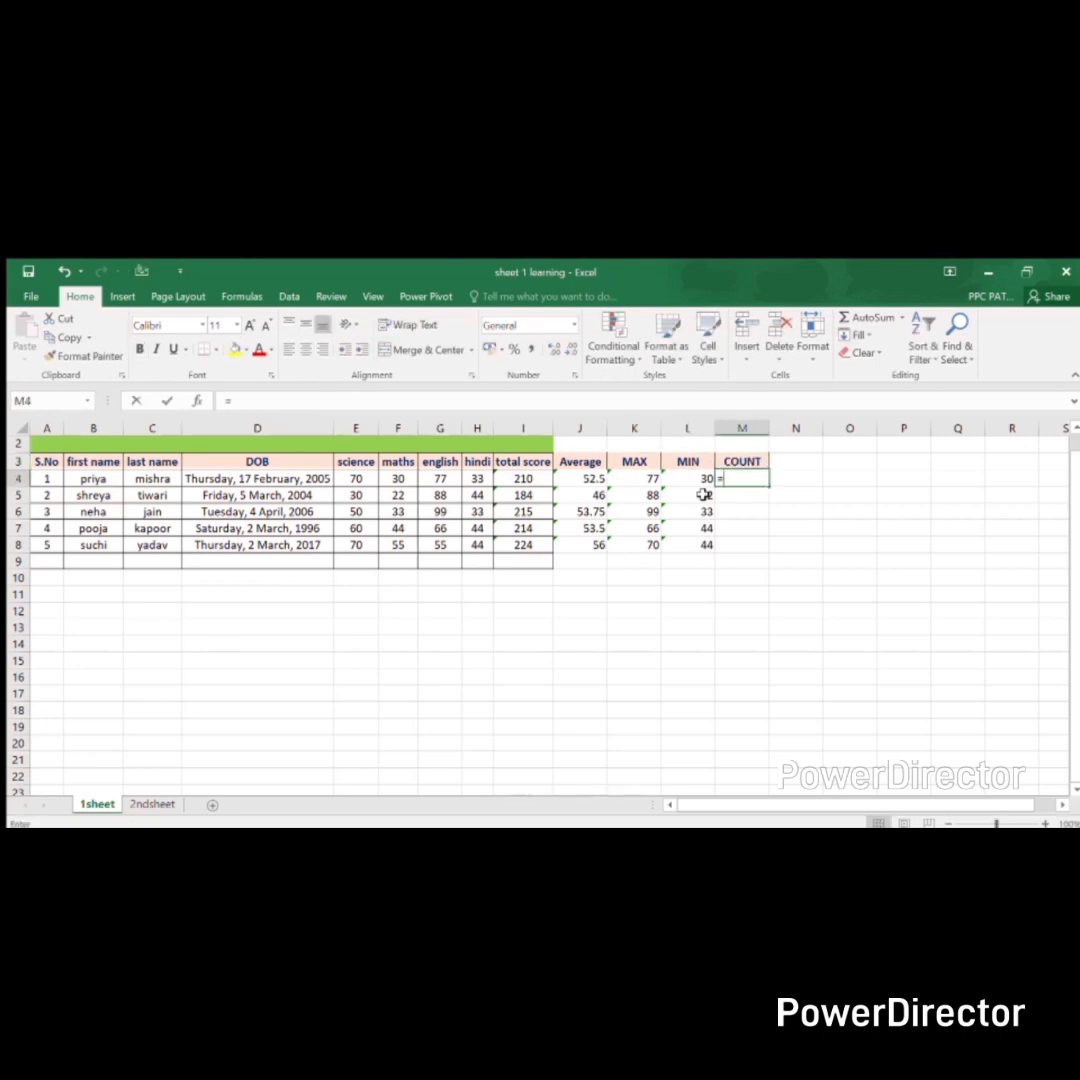
- Enter =COUNT(E4:H4) in M4 to count the first student's numeric subject marks
text(=)
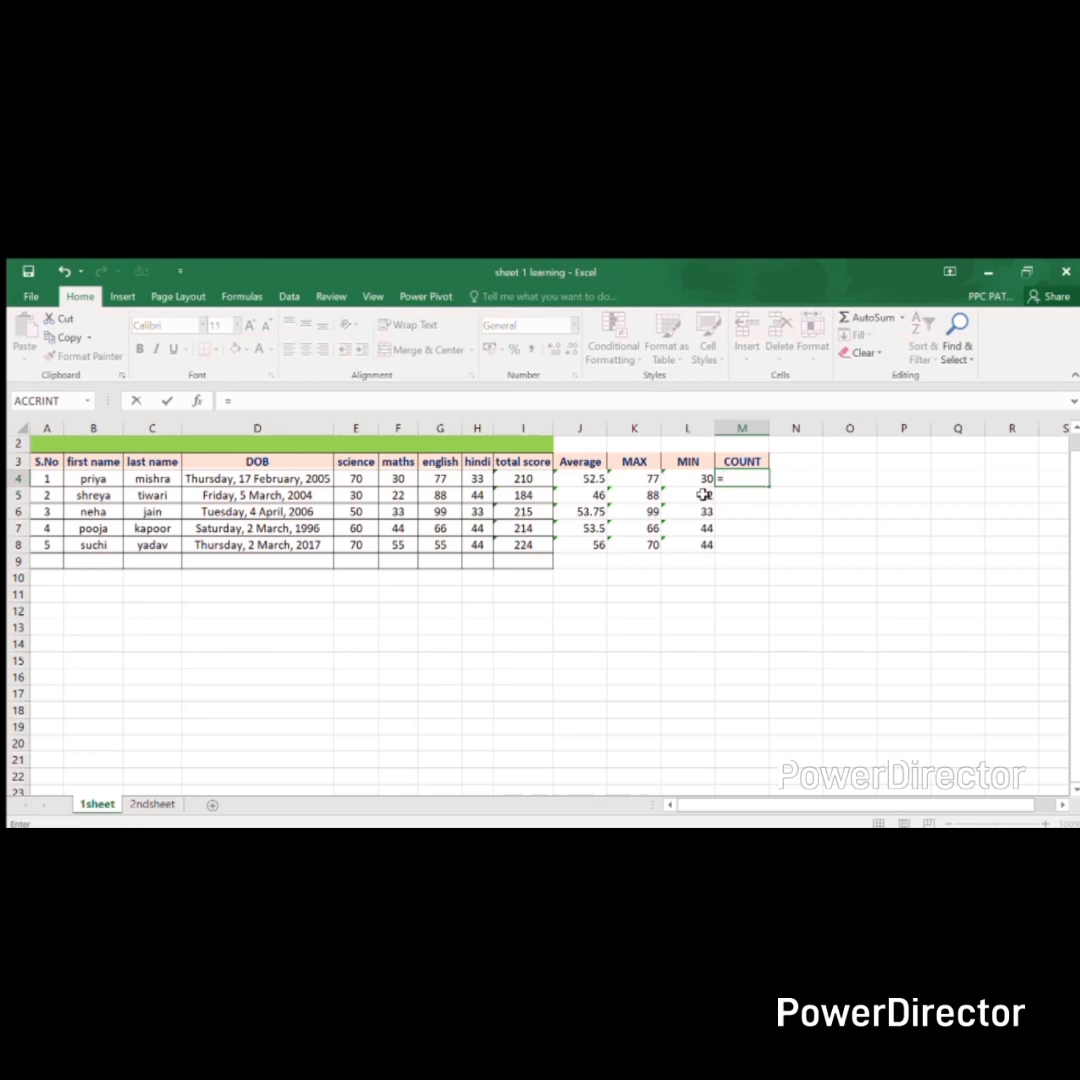
text(CONTH\)
key(BackSpace)
key(BackSpace)
key(BackSpace)
key(BackSpace)
text(UNT()
key(Left)
key(Left)
key(Left)
key(Left)
key(Left)
key(Left)
key(Left)
key(Left)
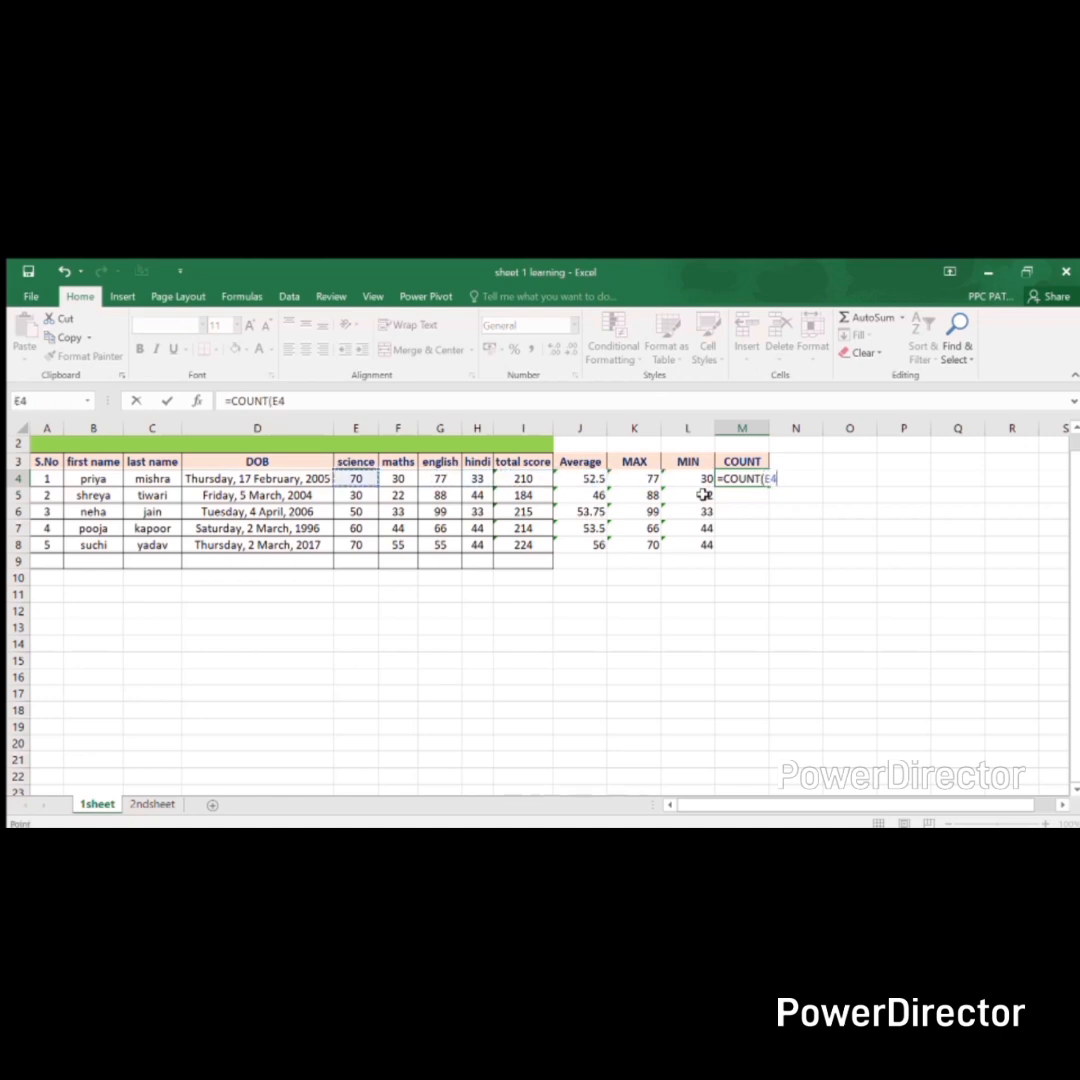
key(shift+Right)
key(shift+Right)
key(shift+Right)
text())
key(Return)
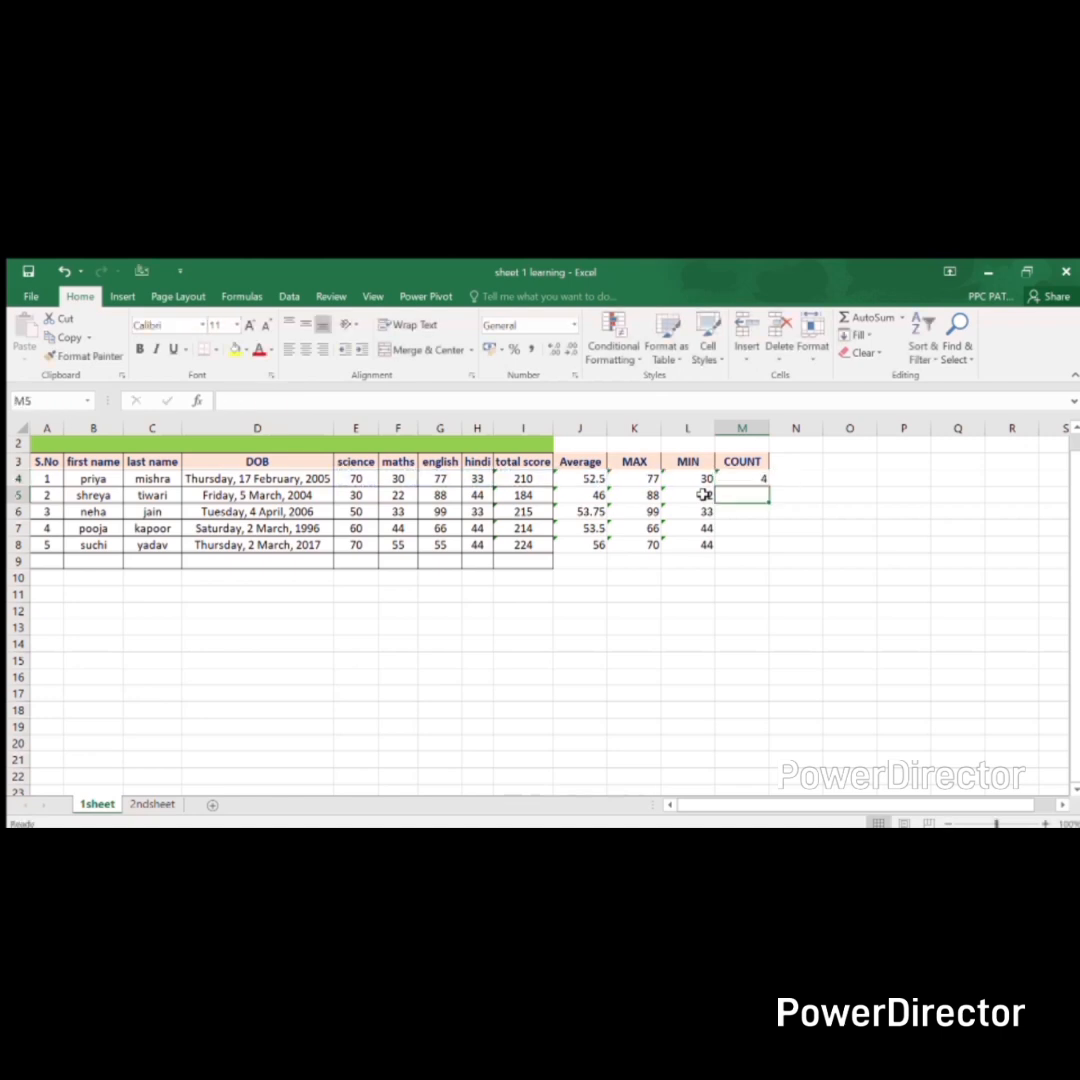
- Fill the COUNT formula from M4 down through M8 for the remaining students
key(Up)
key(shift+Down)
key(shift+Down)
key(shift+Down)
key(shift+Down)
key(ctrl+d)
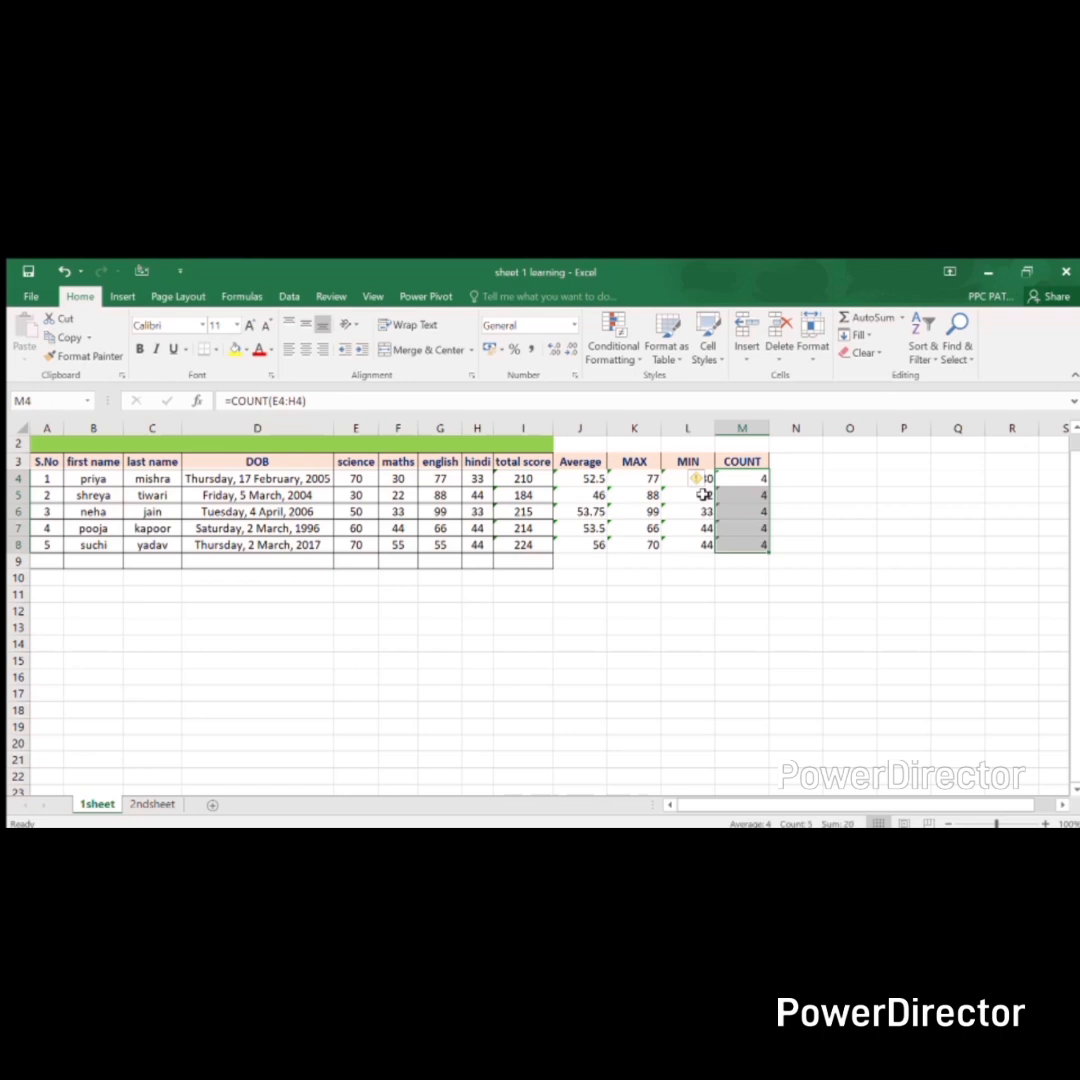
- Add the column heading counta in N3, beside COUNT
key(Up)
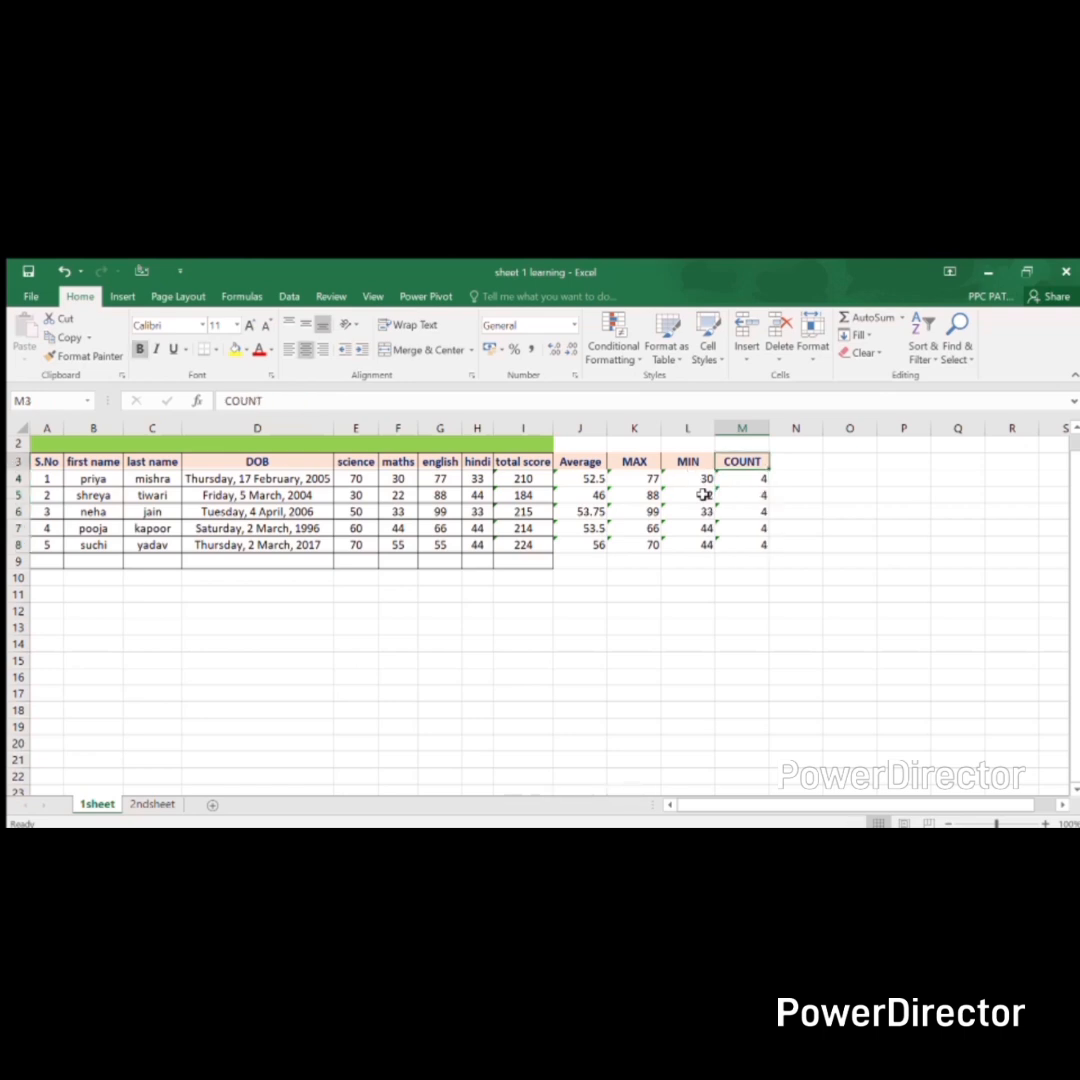
key(Right)
text(CONUTA)
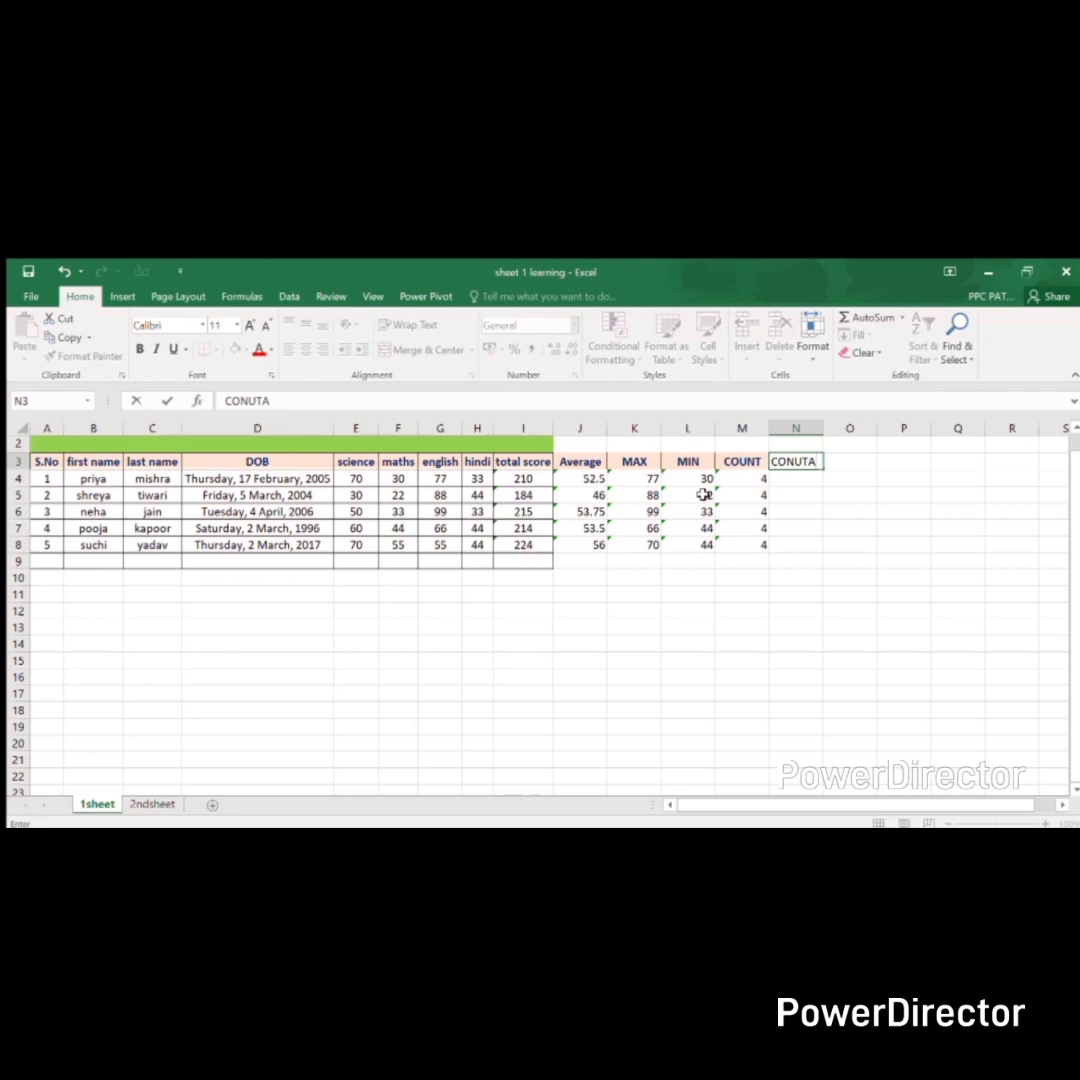
key(ctrl+Return)
key(BackSpace)
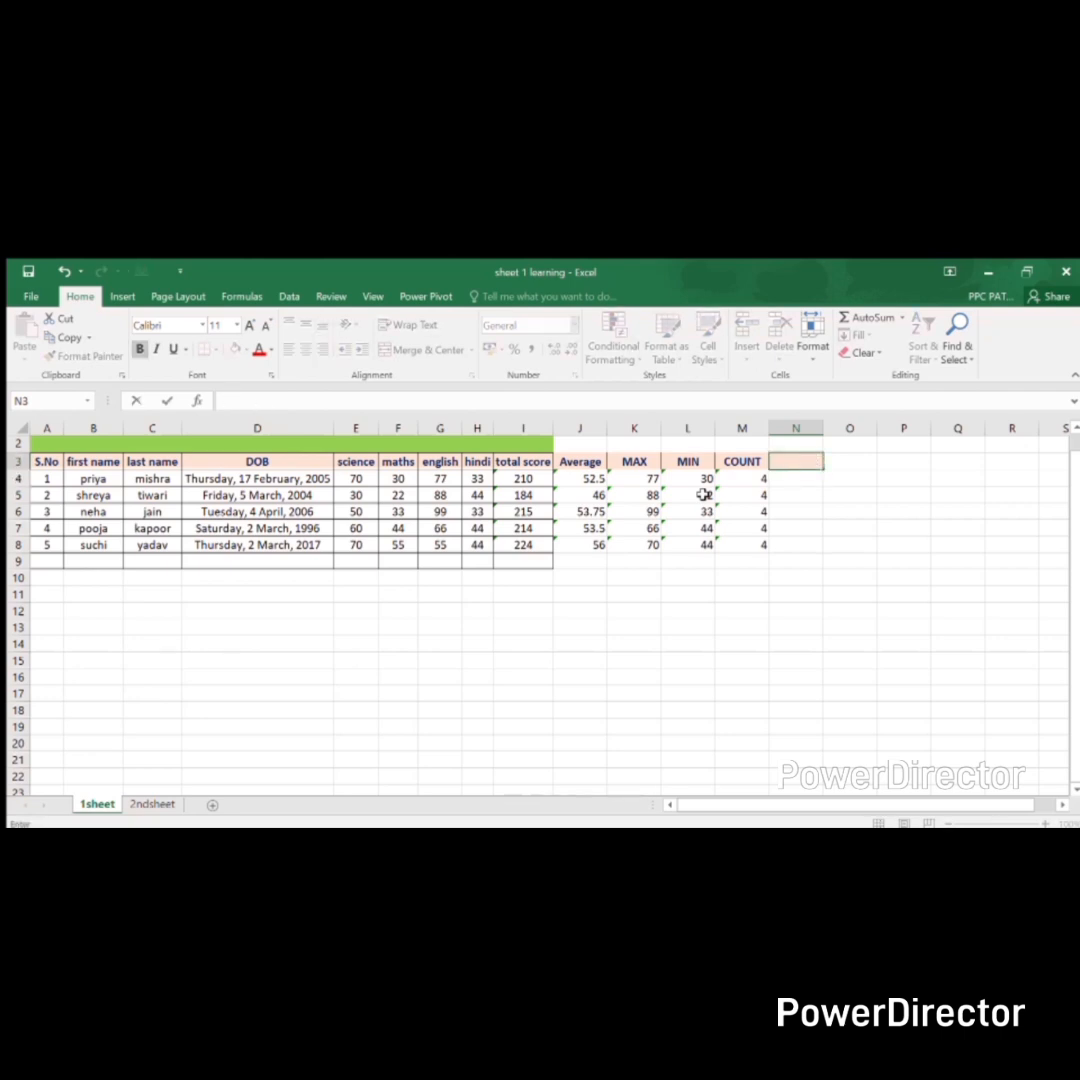
text(counta)
key(Return)
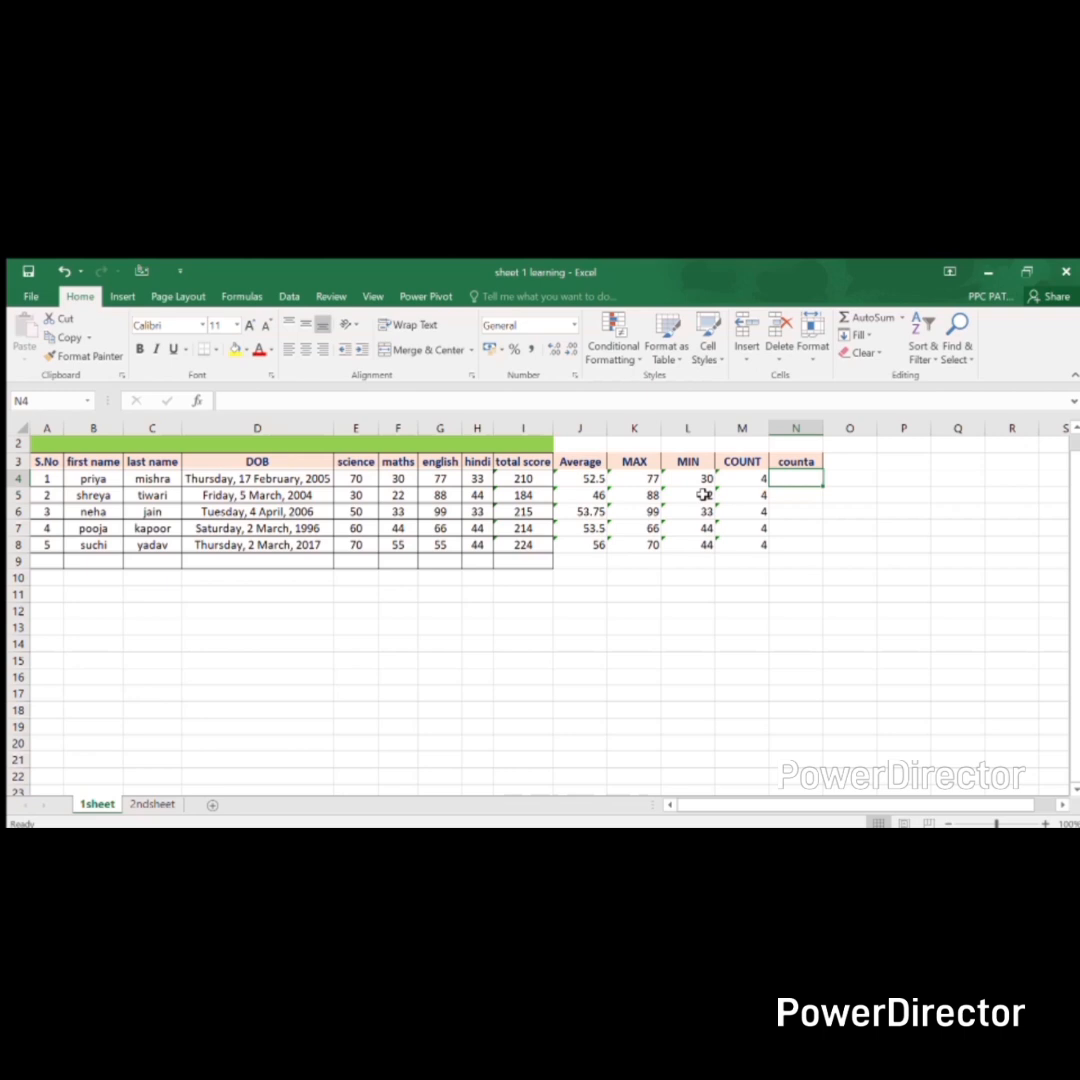
- Enter =COUNT(B4:B8) in N4 to apply COUNT to the students' first names
text(=c)
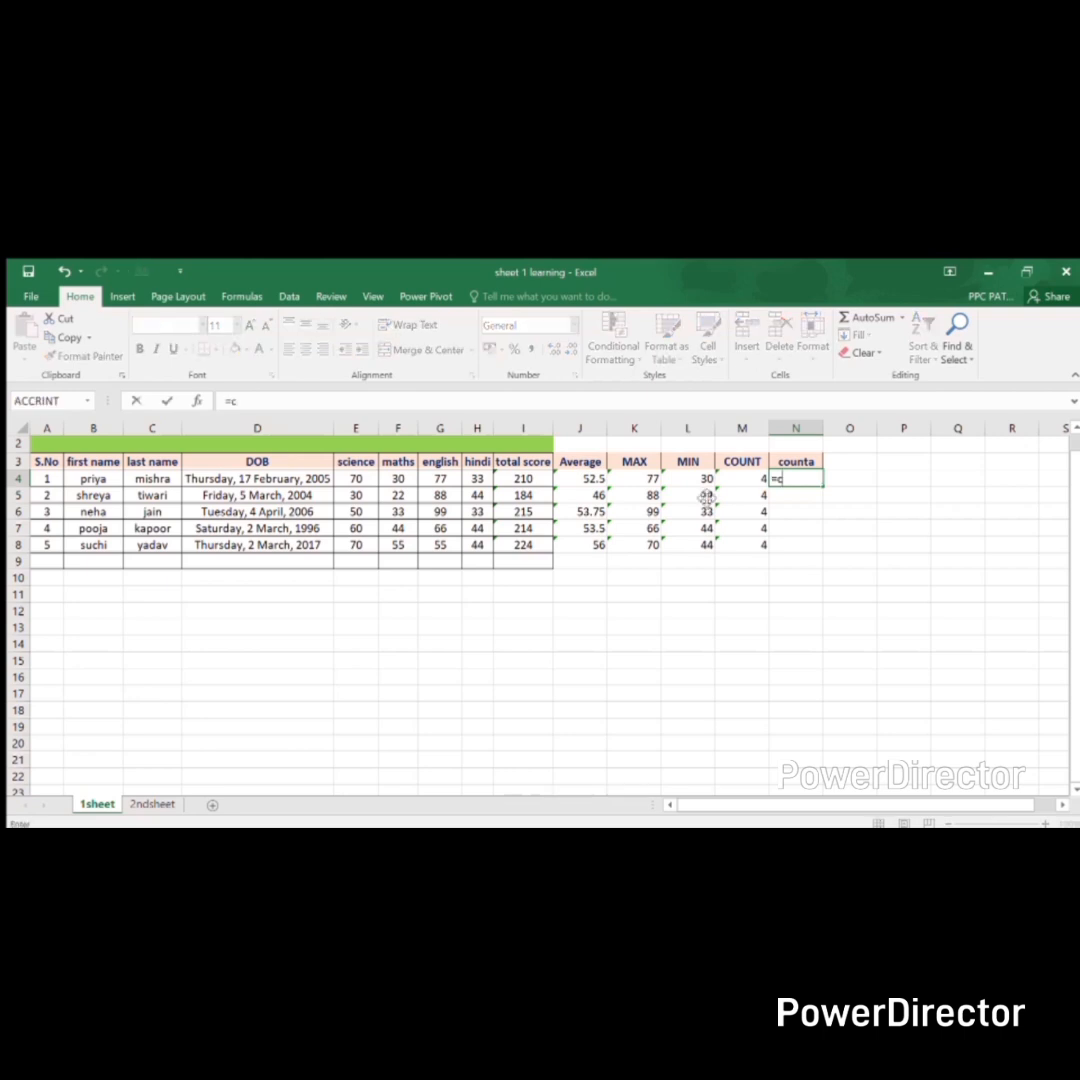
text(ont)
key(BackSpace)
key(BackSpace)
text(unt)
key(Tab)
key(Left)
key(Left)
key(Left)
key(Left)
key(Left)
key(Left)
key(Left)
key(Left)
key(Left)
key(Left)
key(Left)
key(Left)
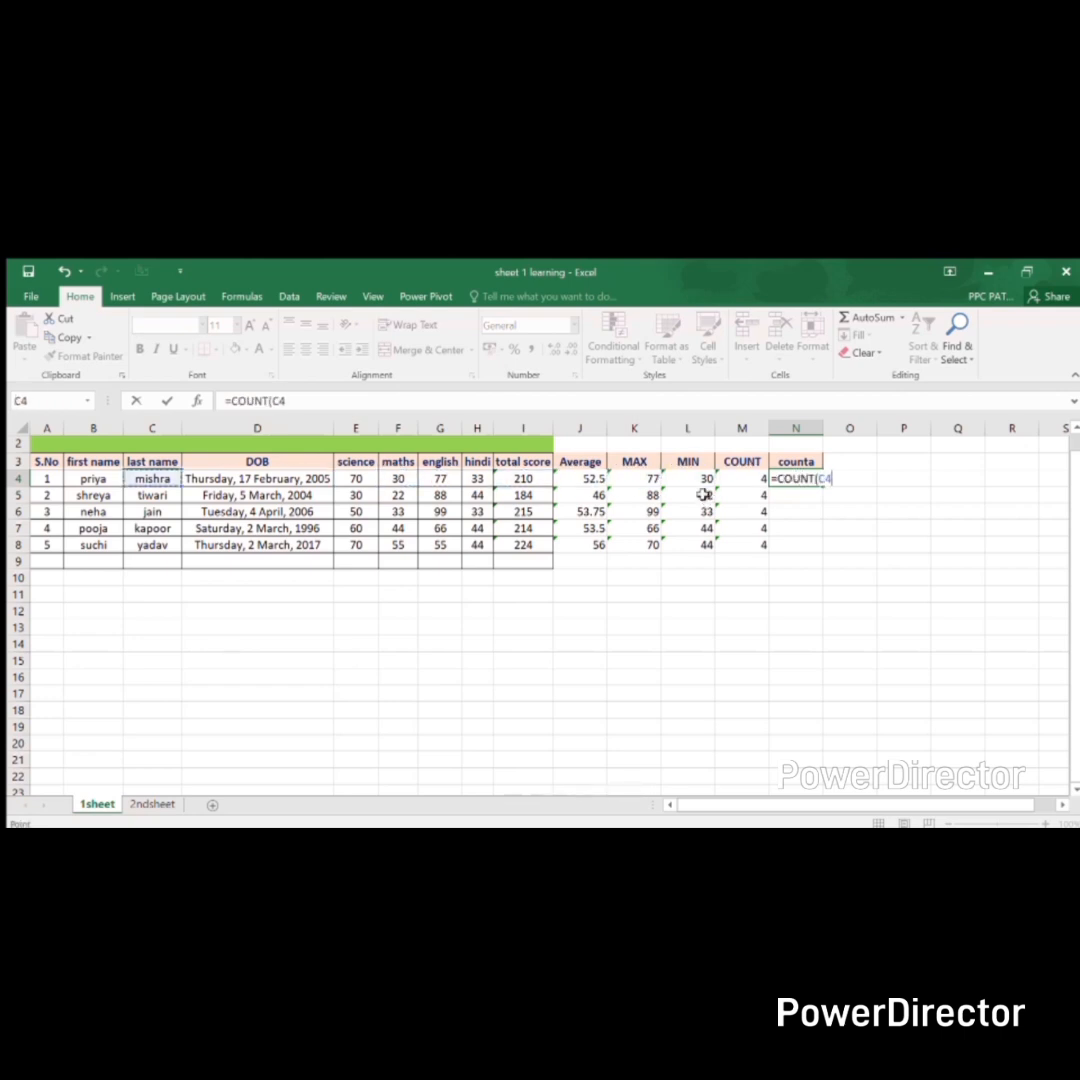
key(shift+Down)
key(shift+Down)
key(shift+Down)
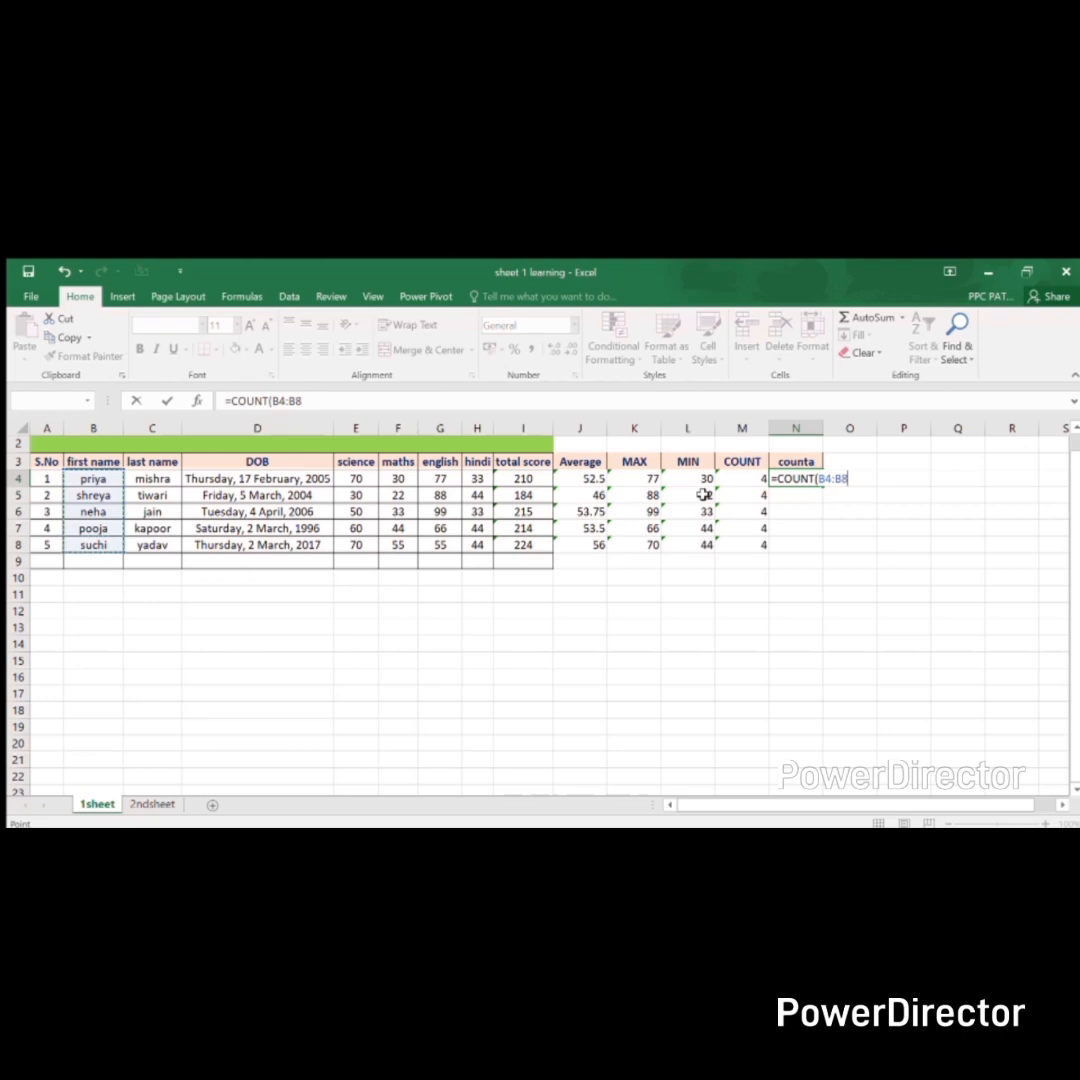
key(Return)
key(Up)
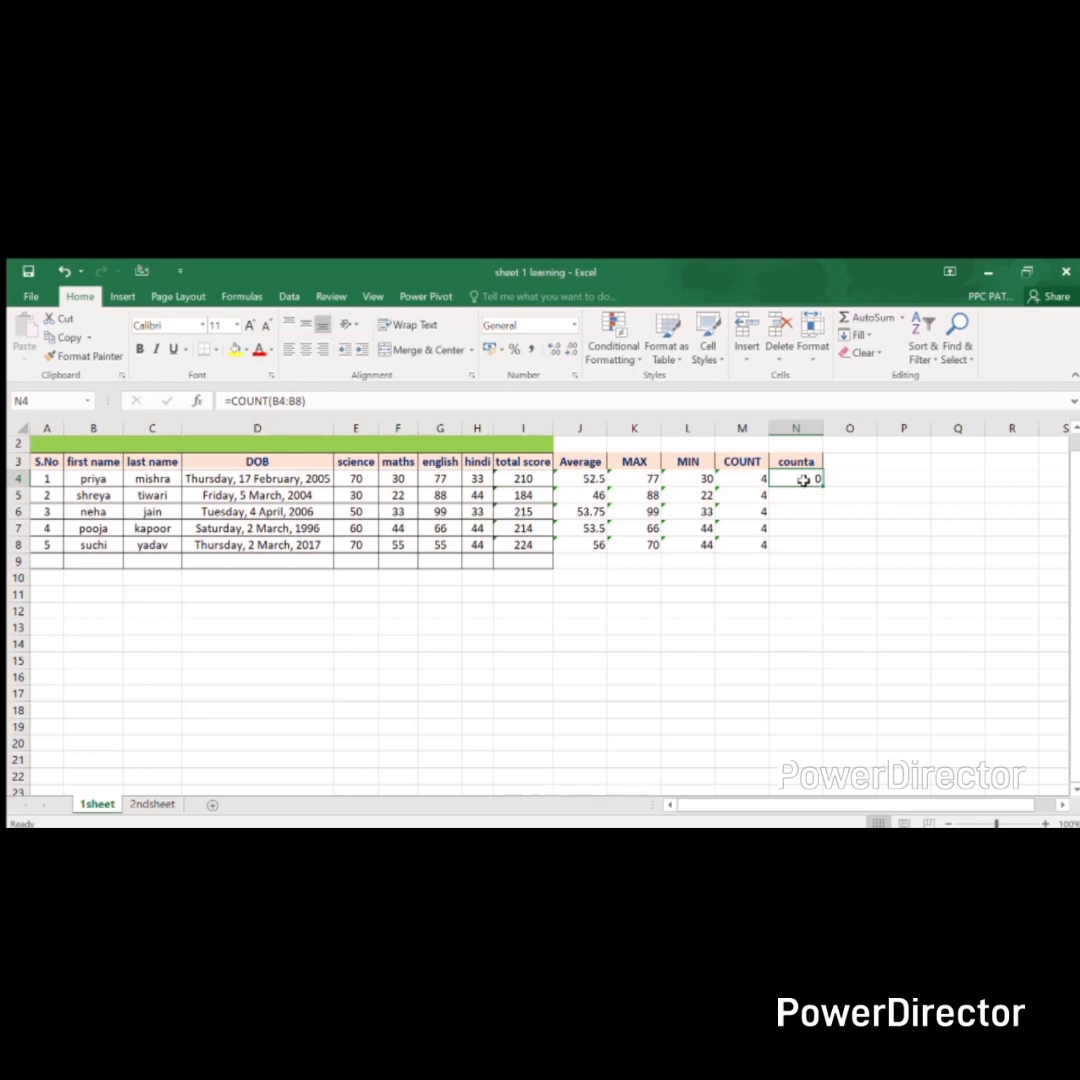
- Change the function in N4 to COUNTA so the formula reads =COUNTA(B4:B8)
click(270, 403)
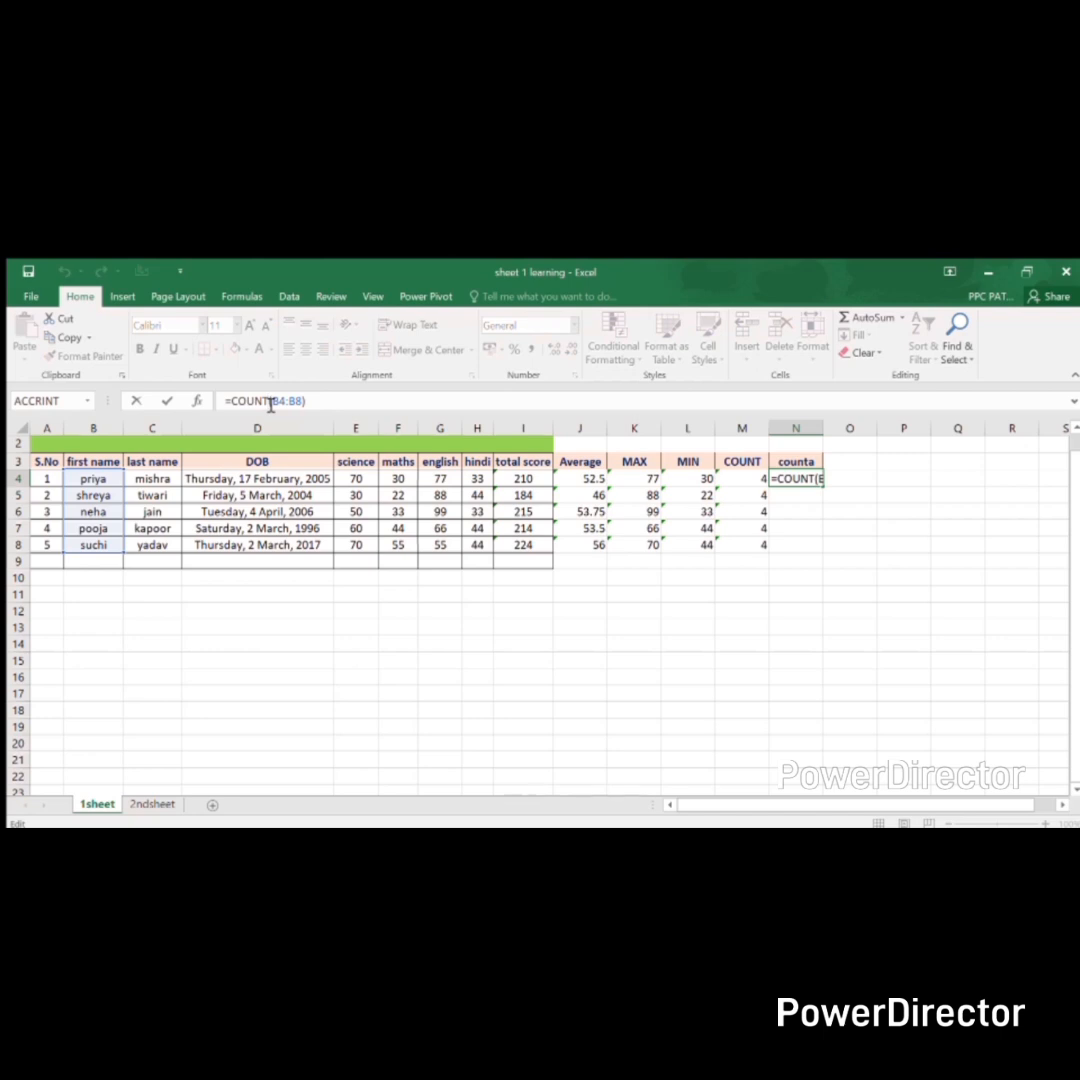
text(A)
key(ctrl+Return)
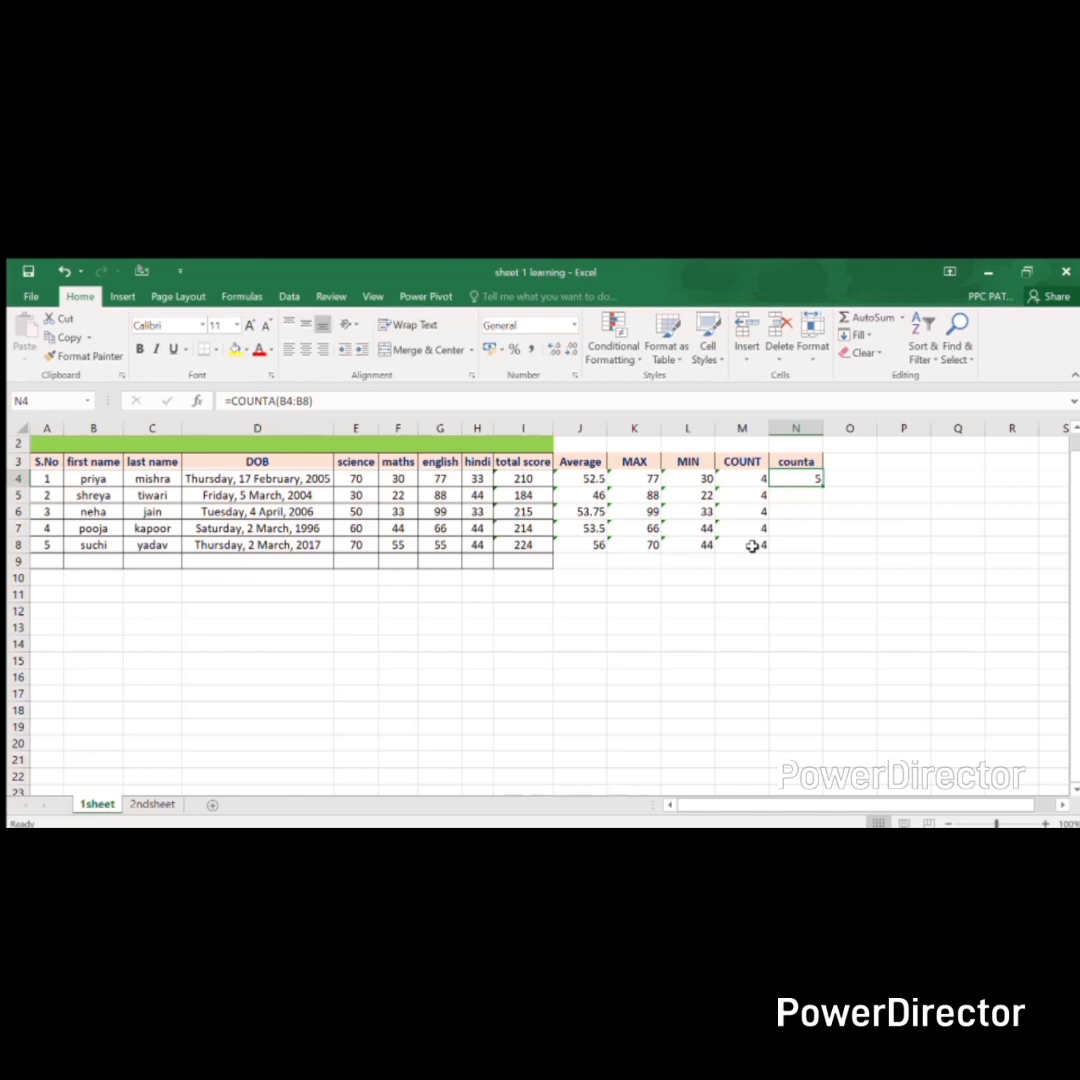
- Fill the COUNTA formula from N4 down through N8 and check the filled cells
key(shift+Down)
key(shift+Down)
key(shift+Down)
key(shift+Down)
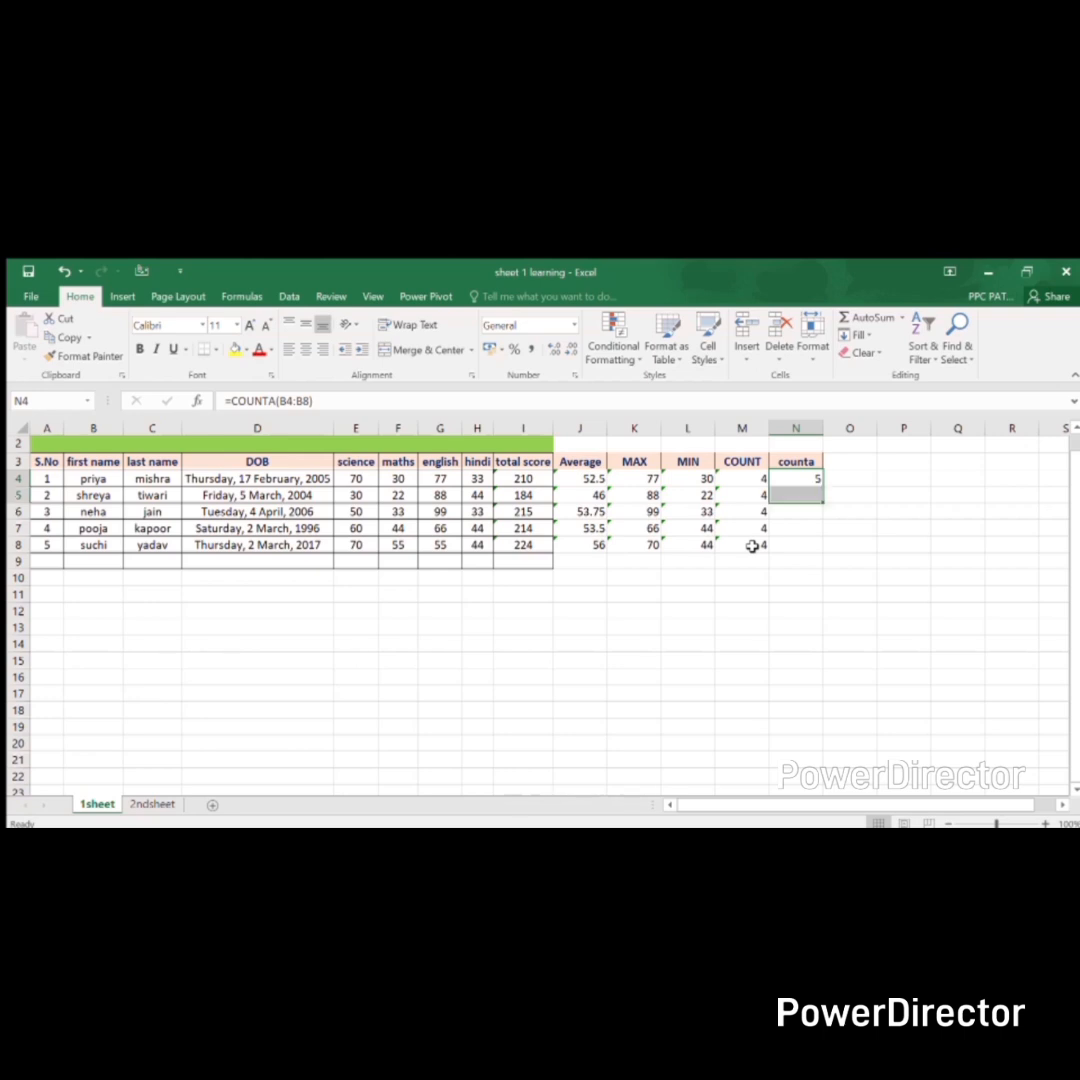
key(ctrl+d)
key(Down)
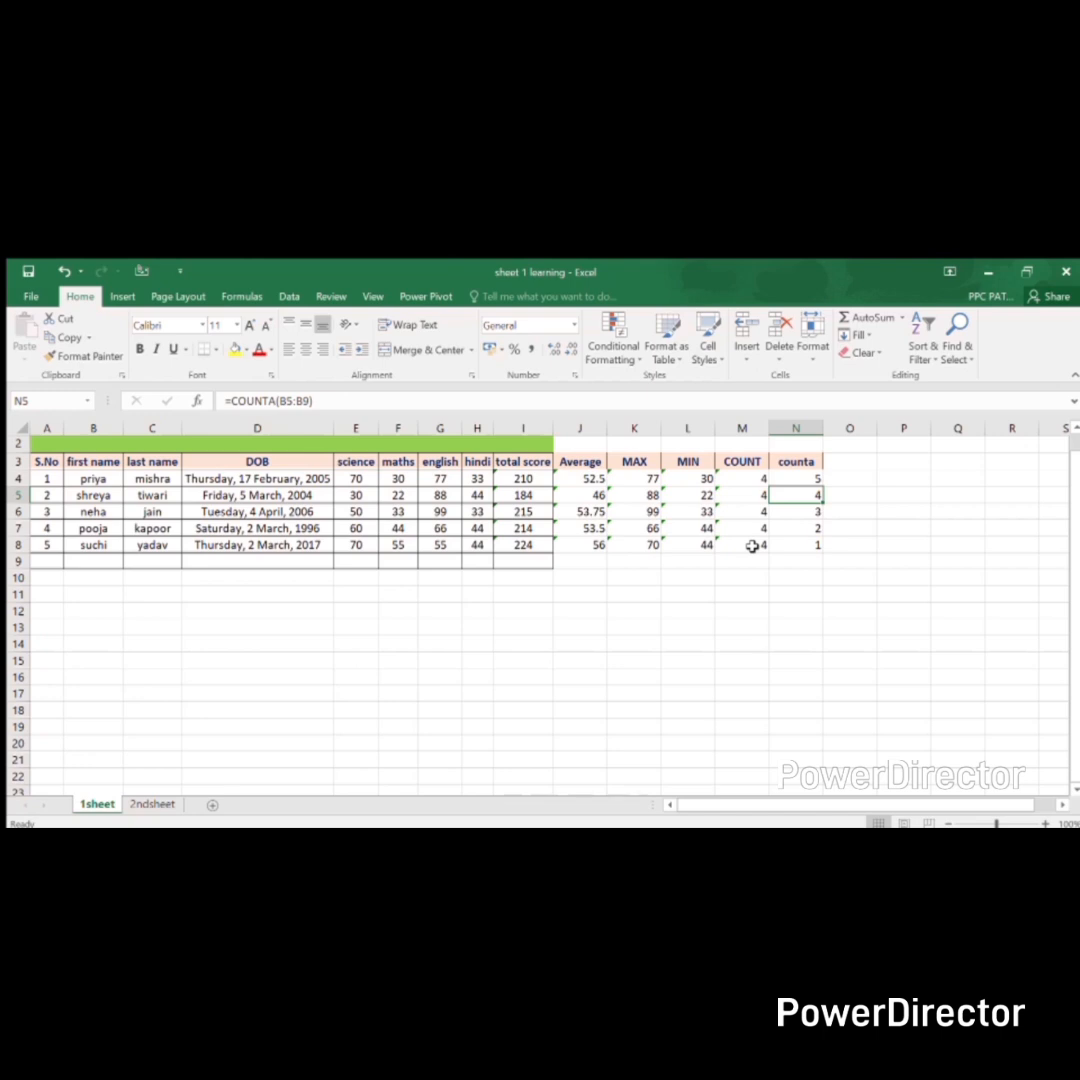
key(Down)
key(Down)
key(Down)
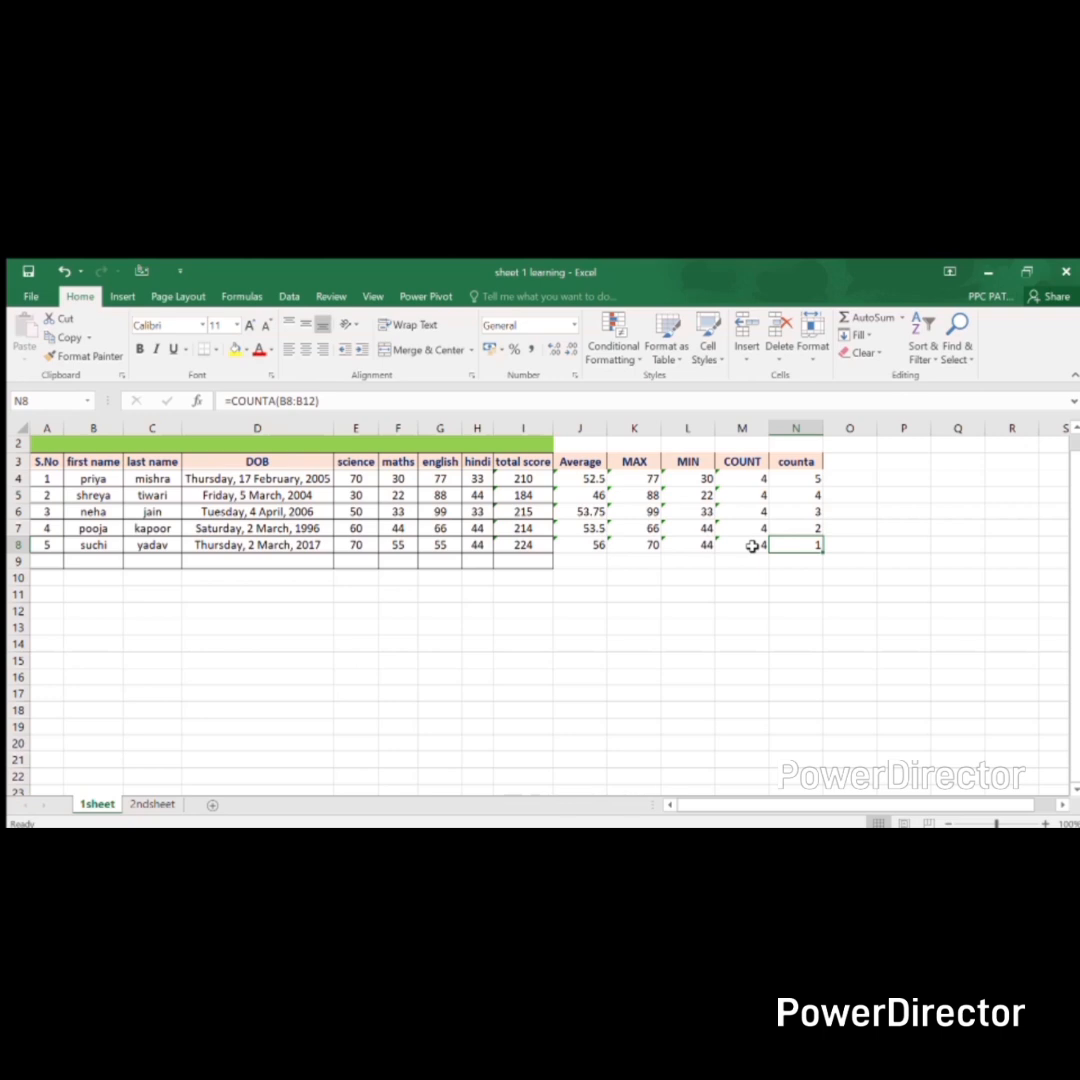
- Add the column heading if in O3, beside counta
key(Up)
key(Up)
key(Up)
key(Up)
key(Up)
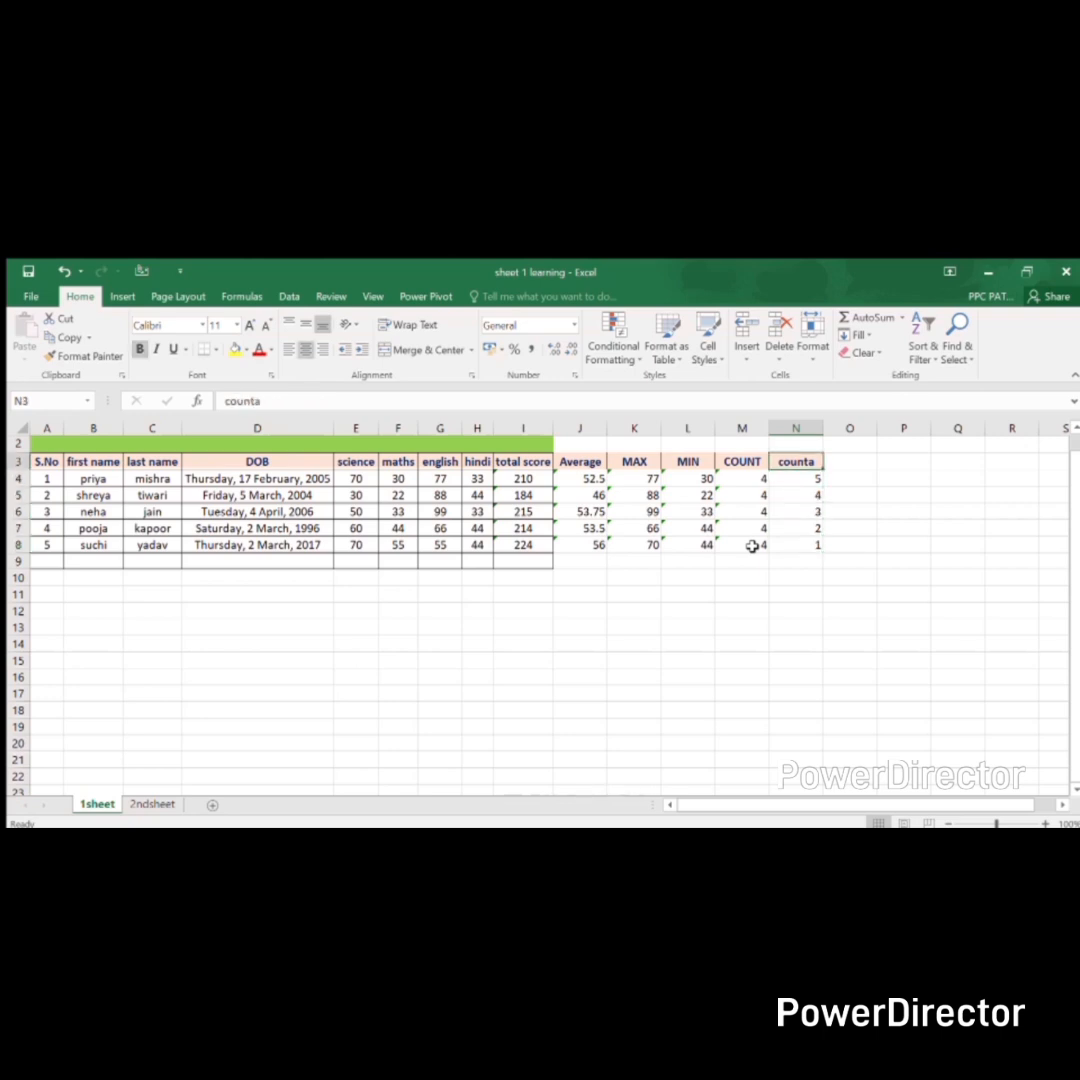
key(Right)
text(if)
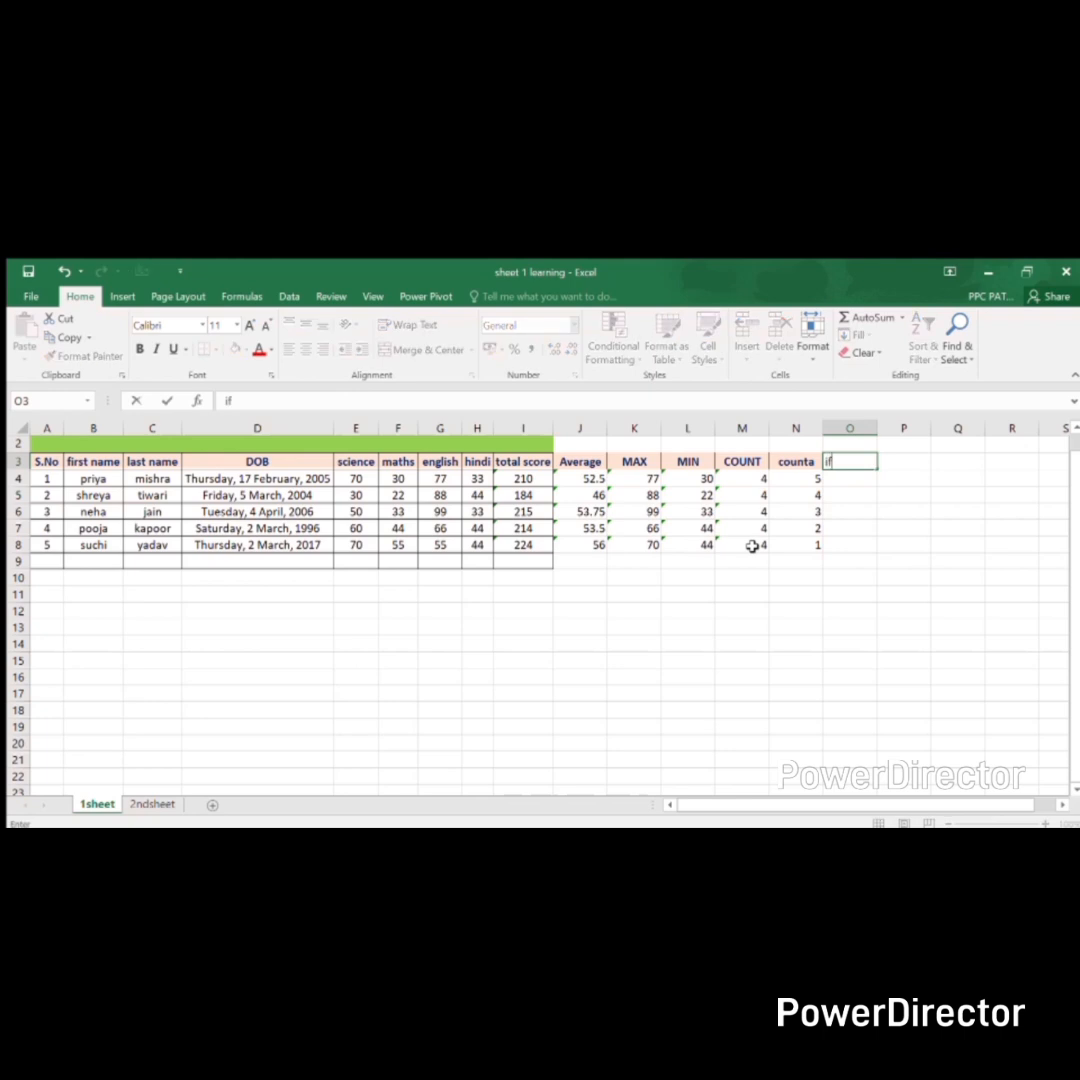
key(Return)
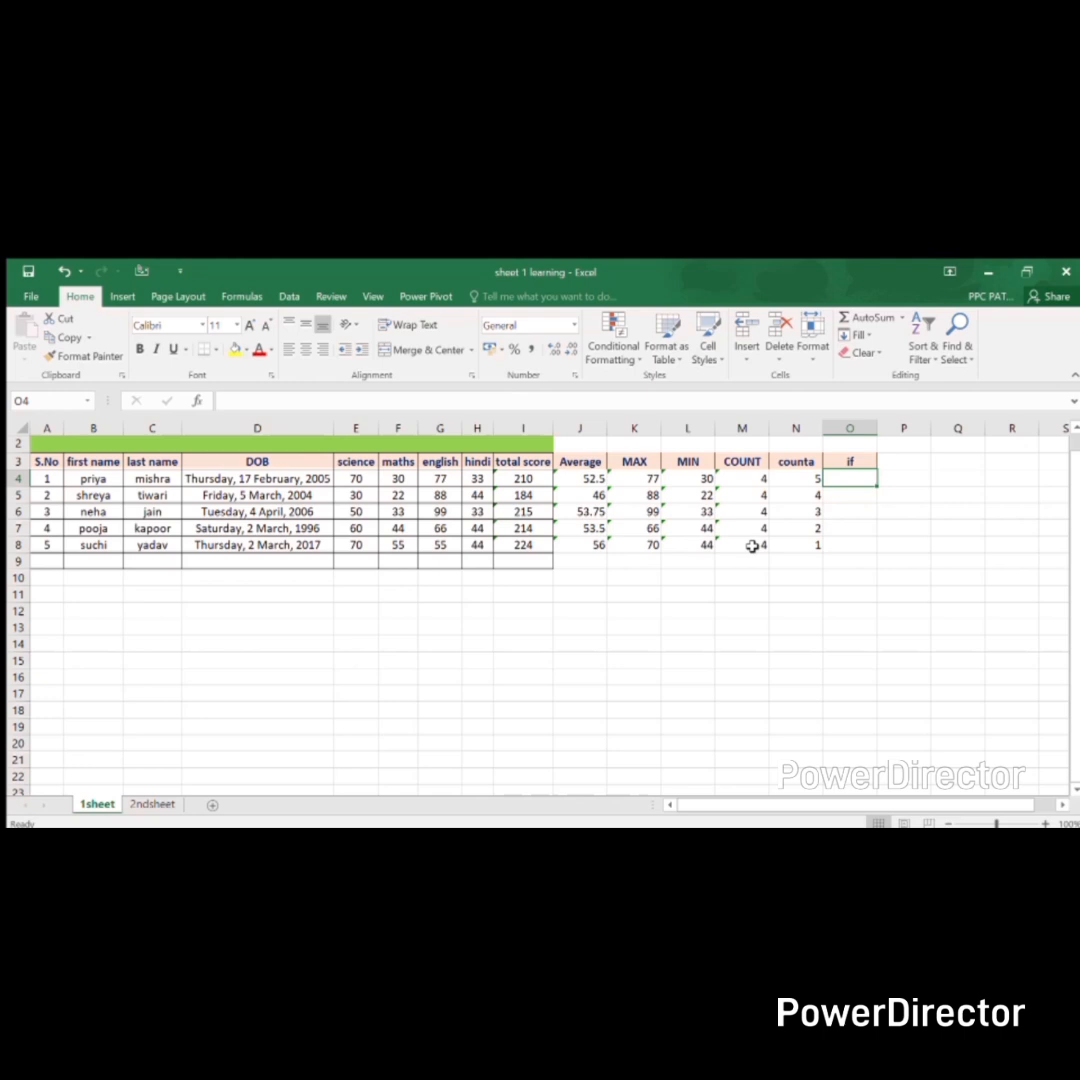
text(=if)
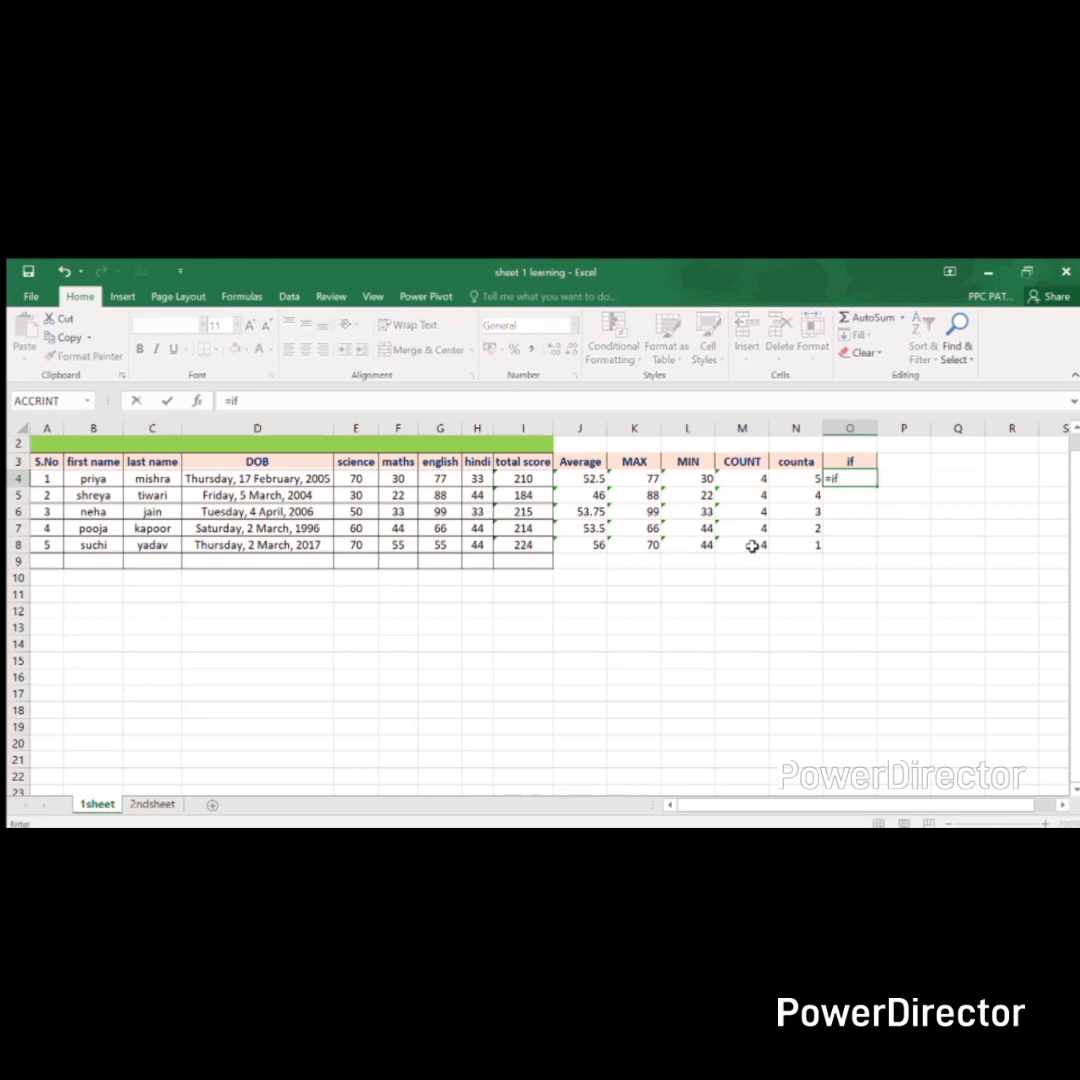
key(Tab)
key(Escape)
- Replace the heading in O3 with PASS/FAIL
key(Up)
text(PASS/)
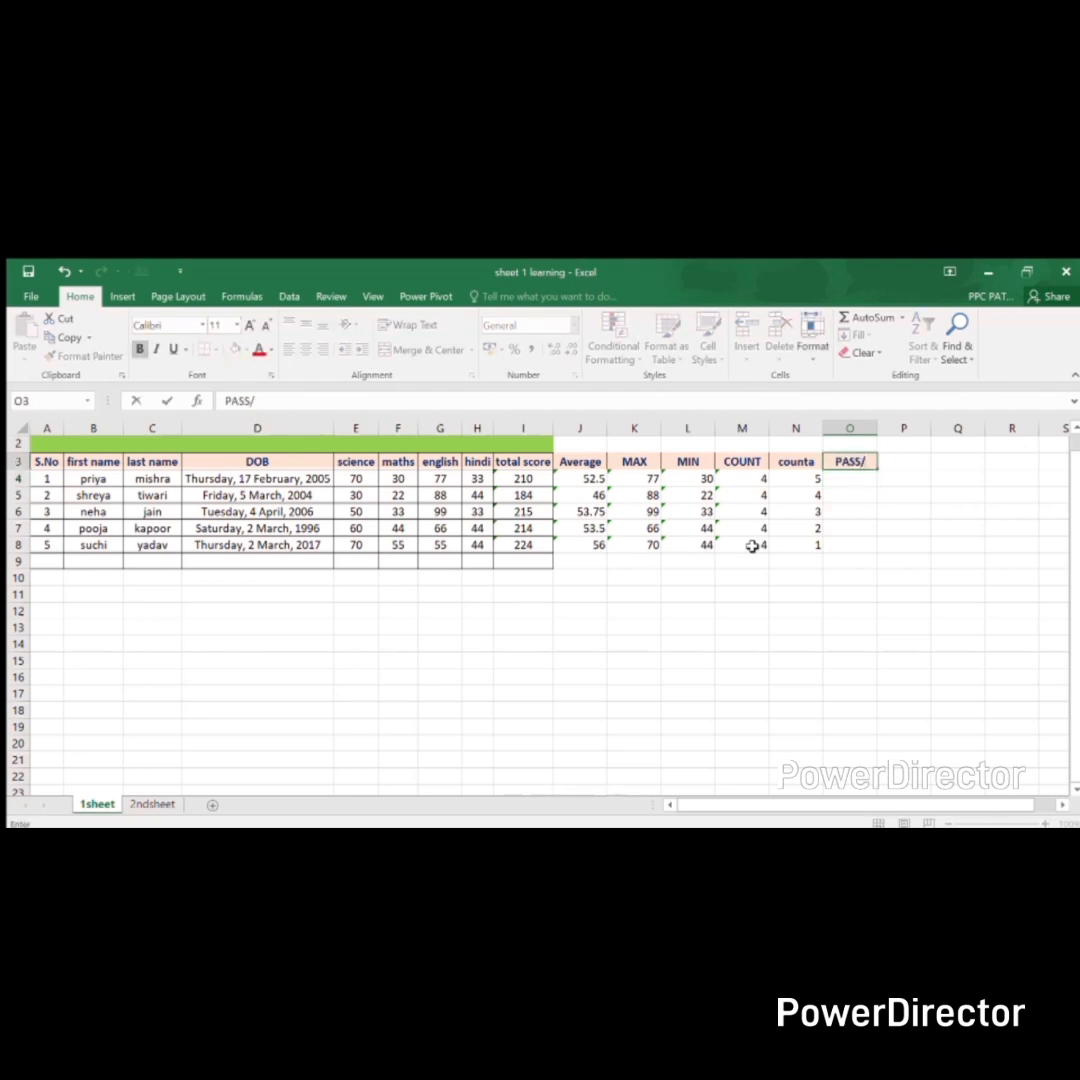
text(FAIL)
key(Return)
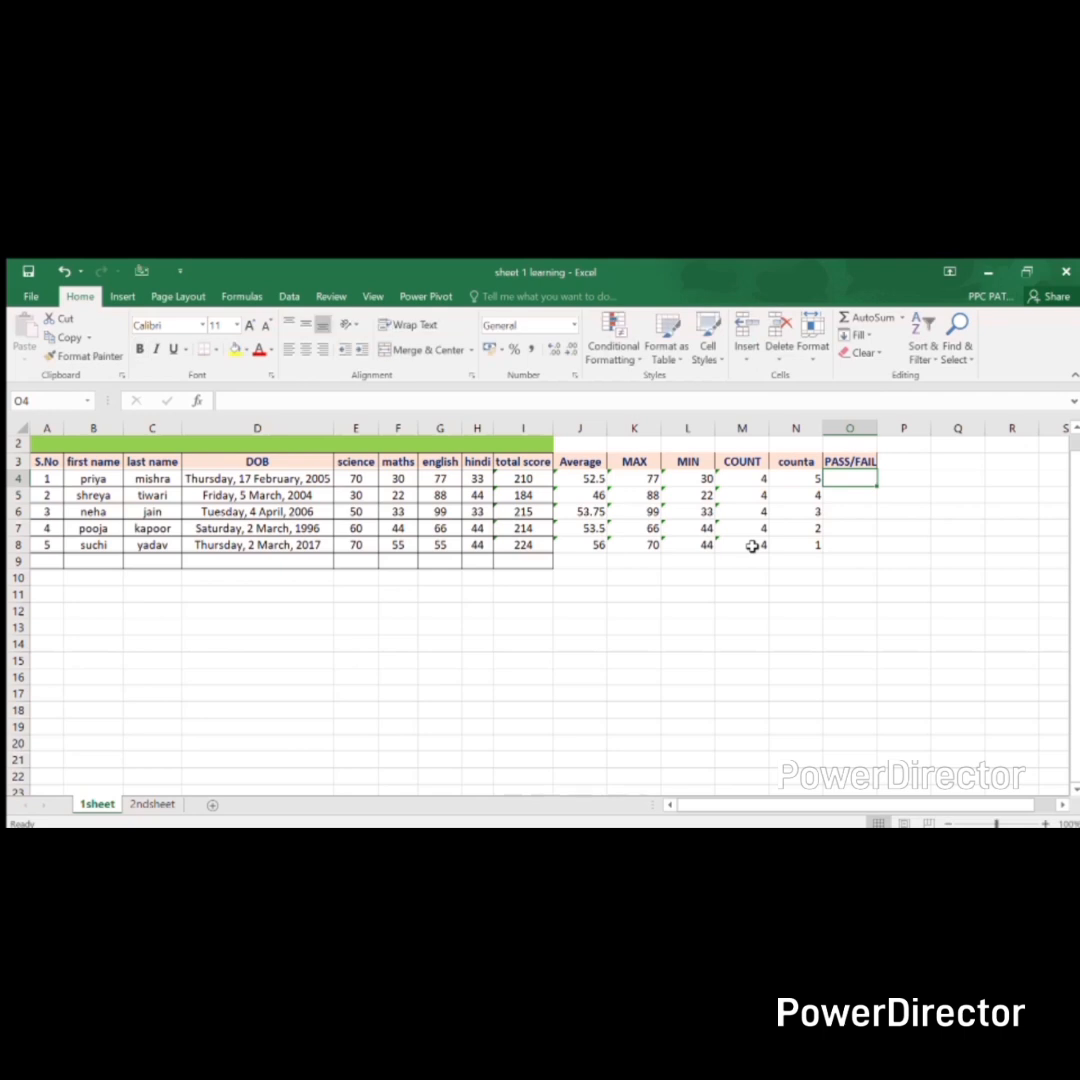
- Review the first student's science, maths, english and hindi marks in E4:H4
key(Left)
key(Left)
key(Left)
key(Left)
key(Left)
key(Left)
key(Left)
key(Left)
key(Left)
key(Left)
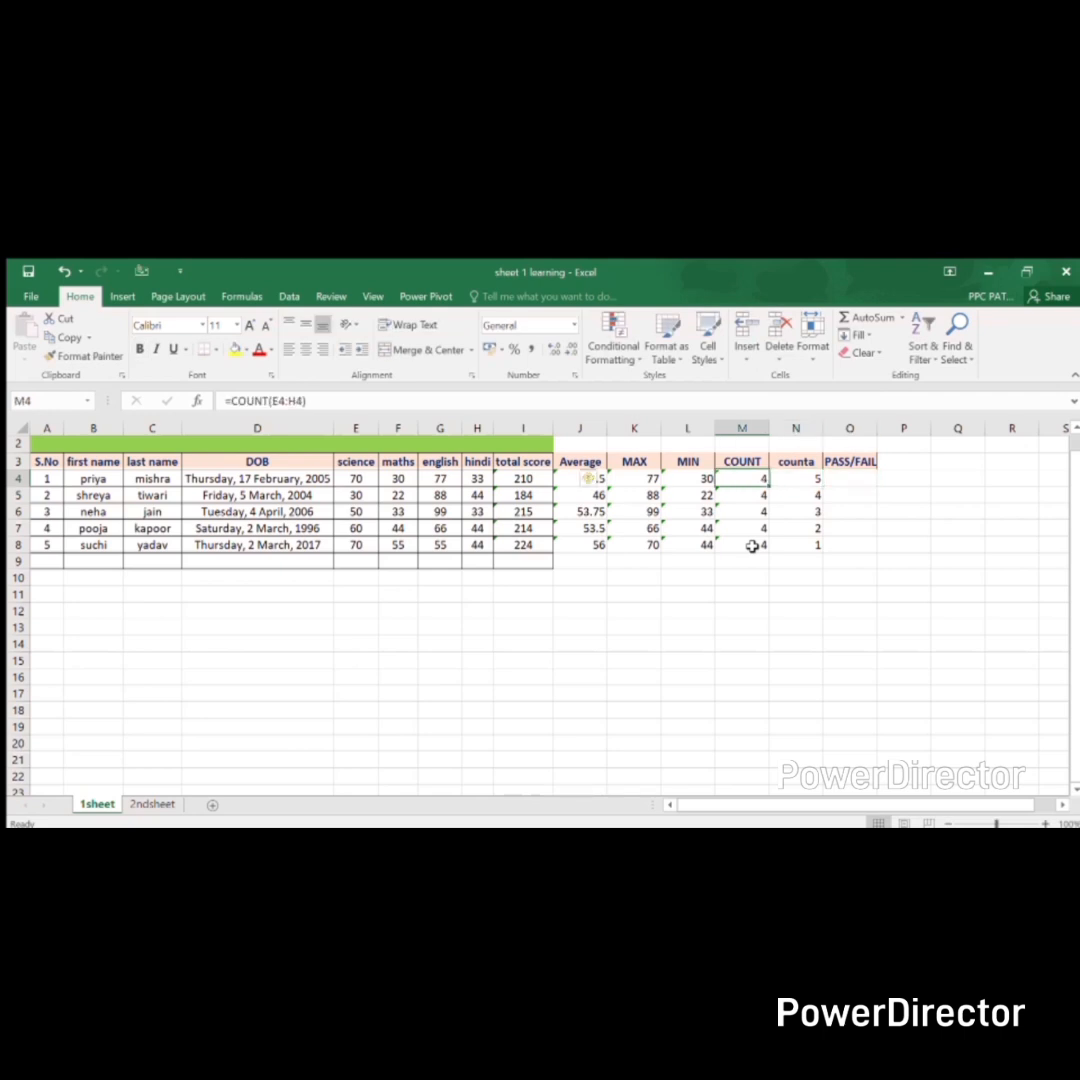
key(shift+Right)
key(shift+Right)
key(shift+Right)
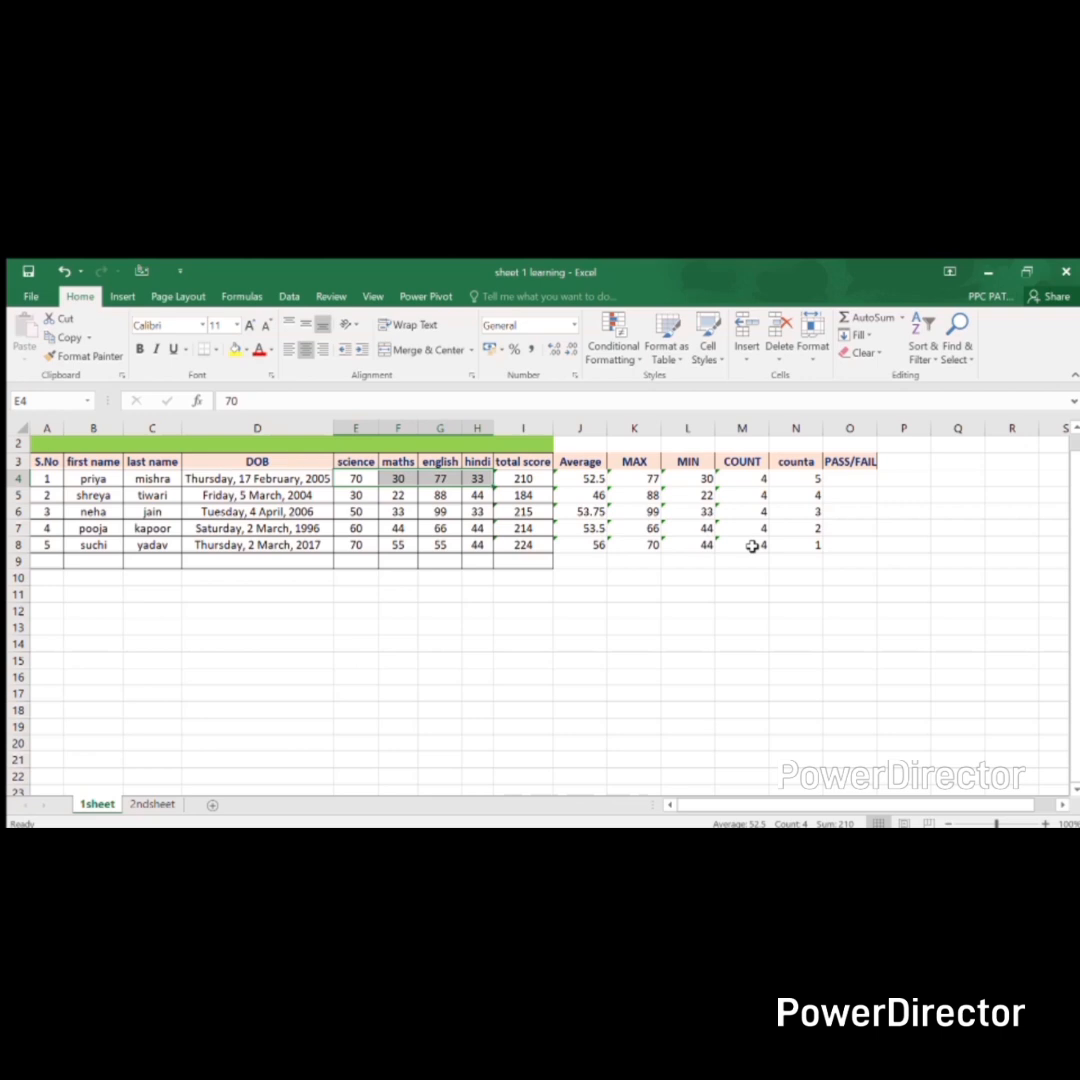
- Enter =IF(I4>200, "PASS", "FAIL") in O4 to grade the first student by total score
key(Right)
key(Right)
key(Right)
key(Right)
key(Right)
key(Right)
key(Right)
key(Right)
key(Right)
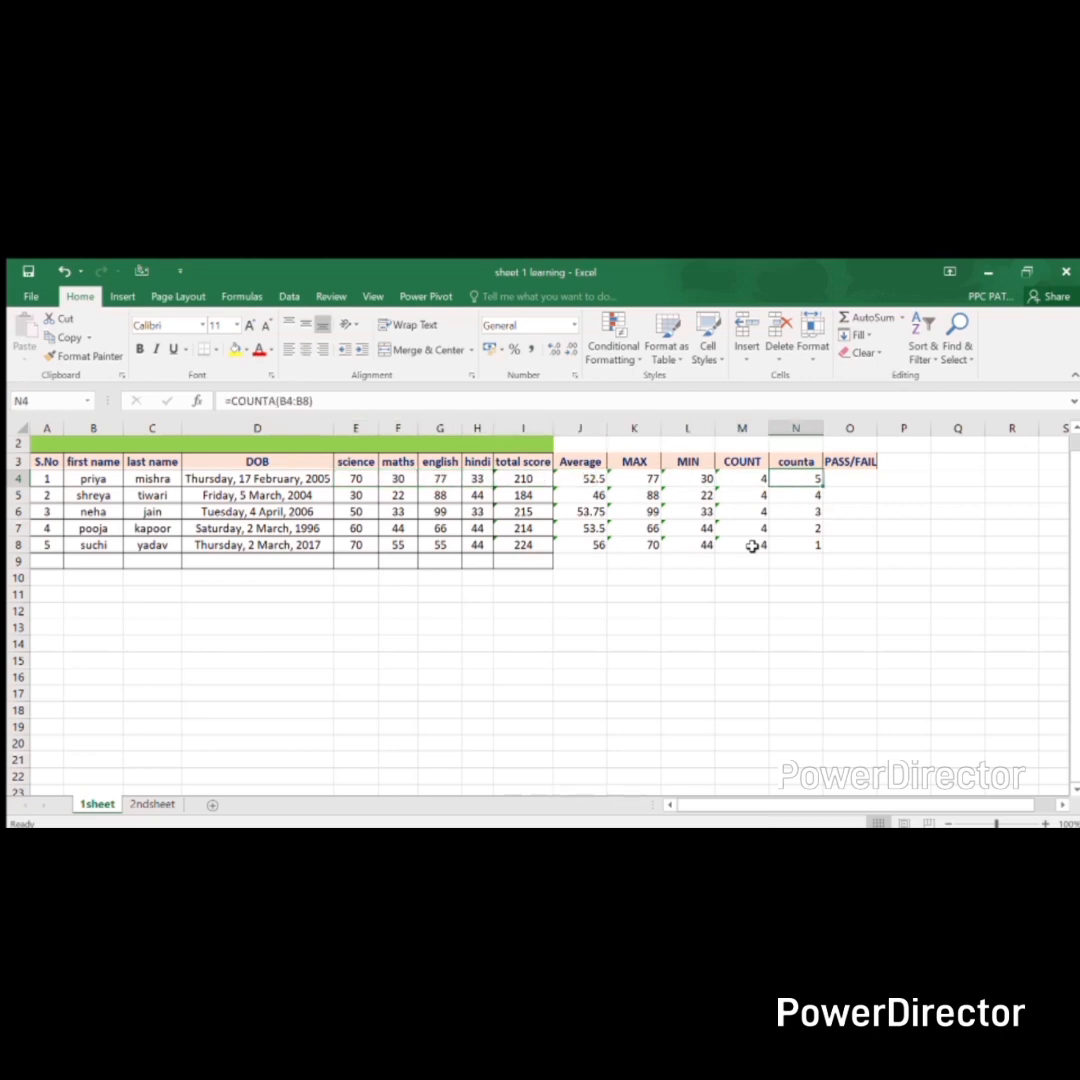
key(Right)
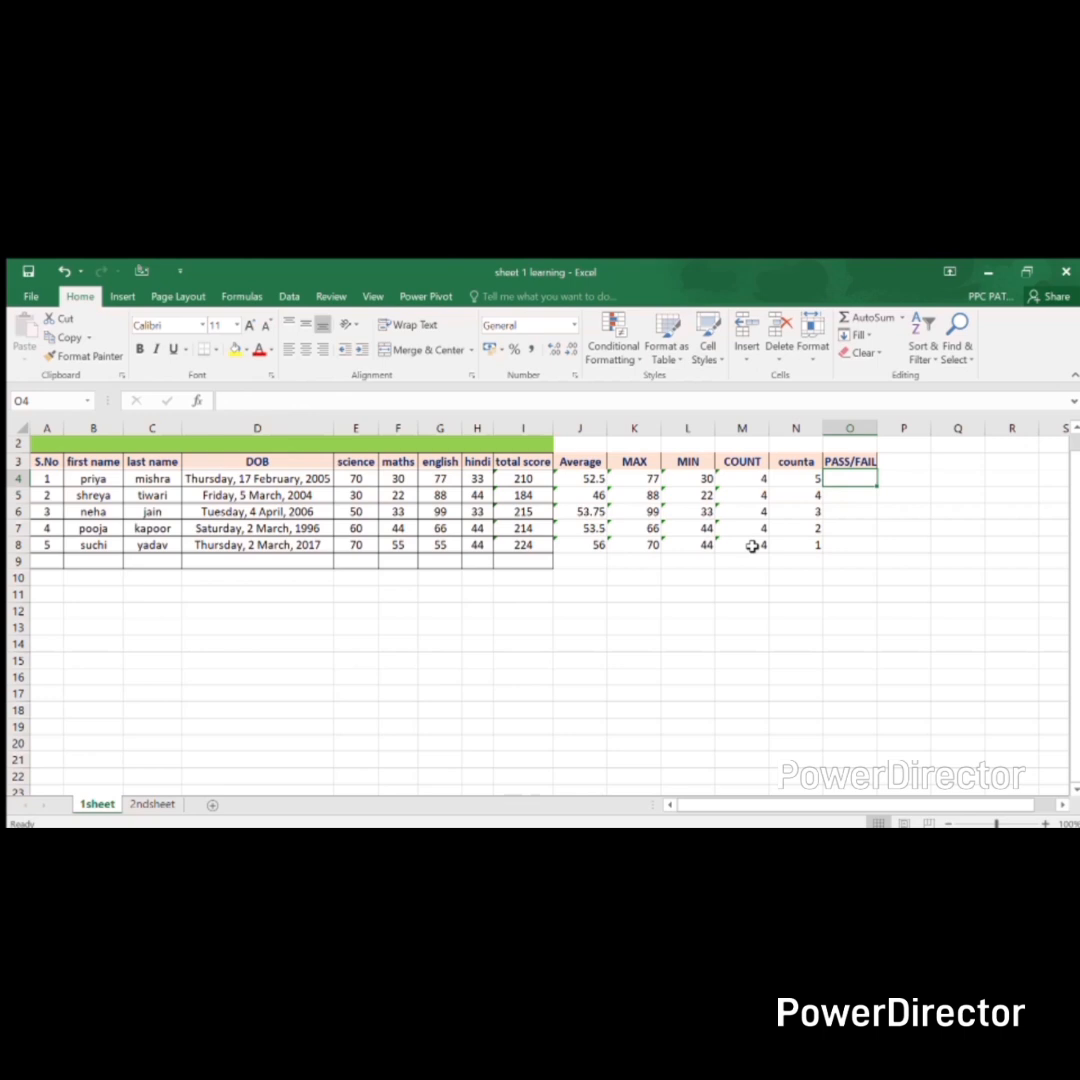
text(=if)
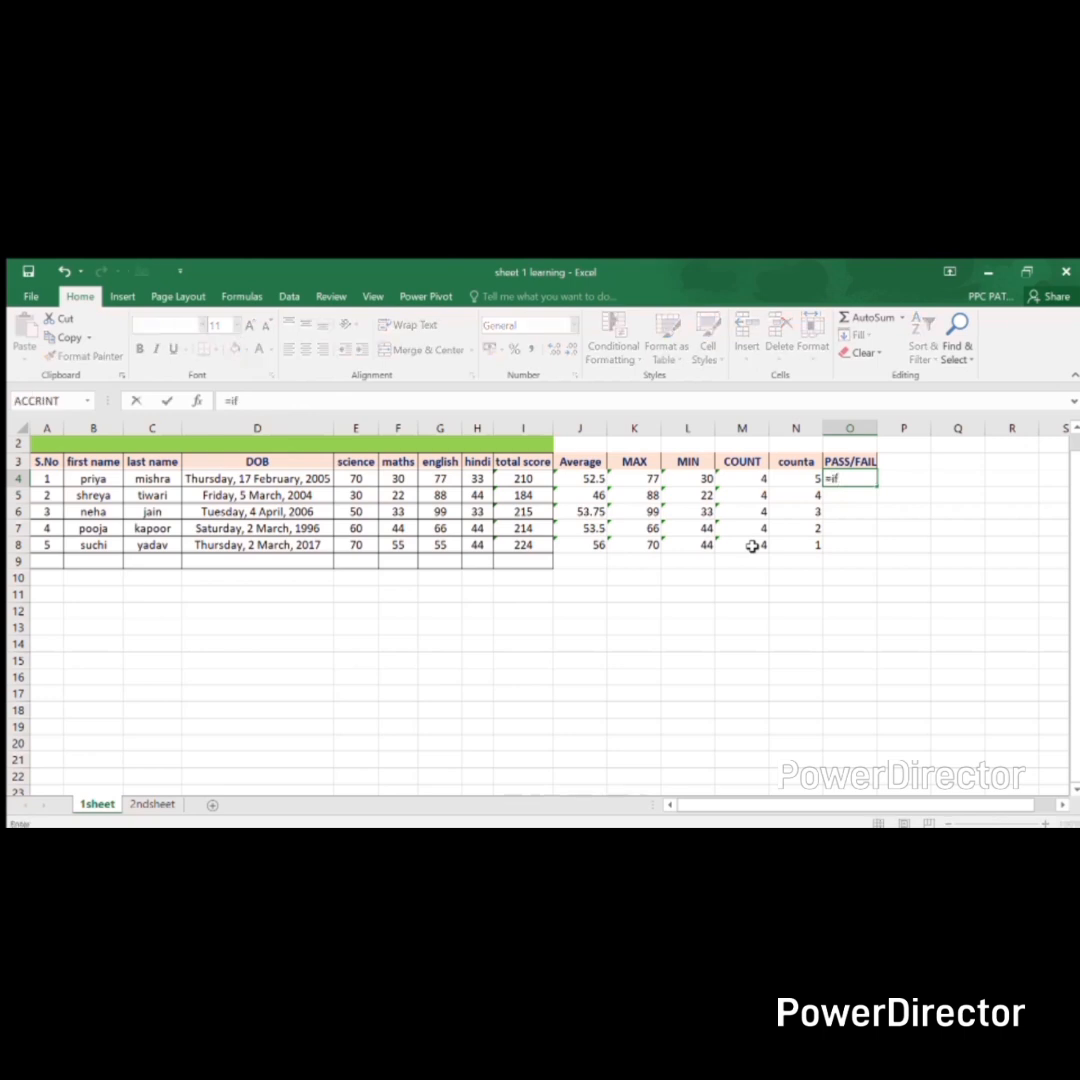
key(Tab)
key(Left)
key(Left)
key(Left)
key(Left)
key(Left)
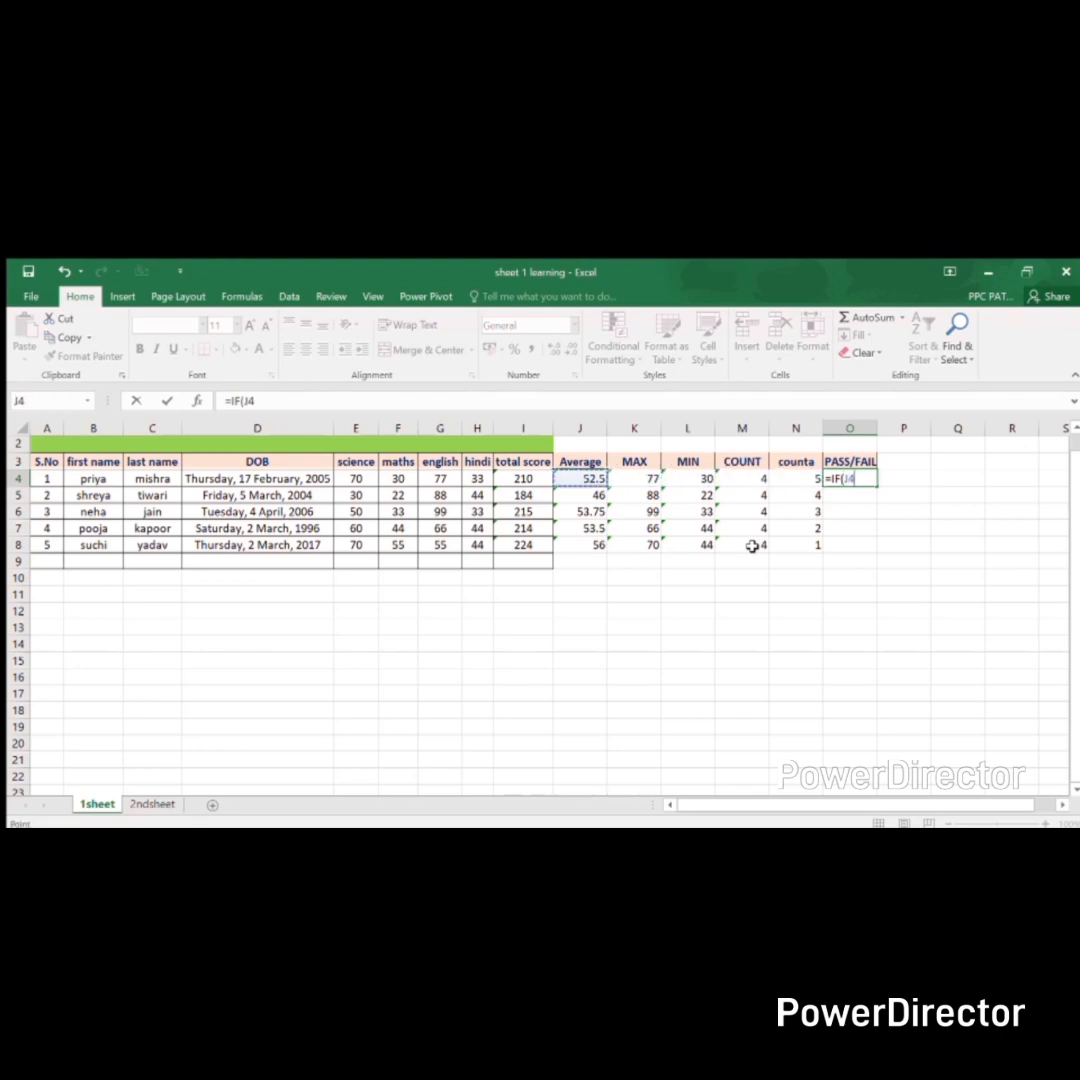
key(Left)
key(F8)
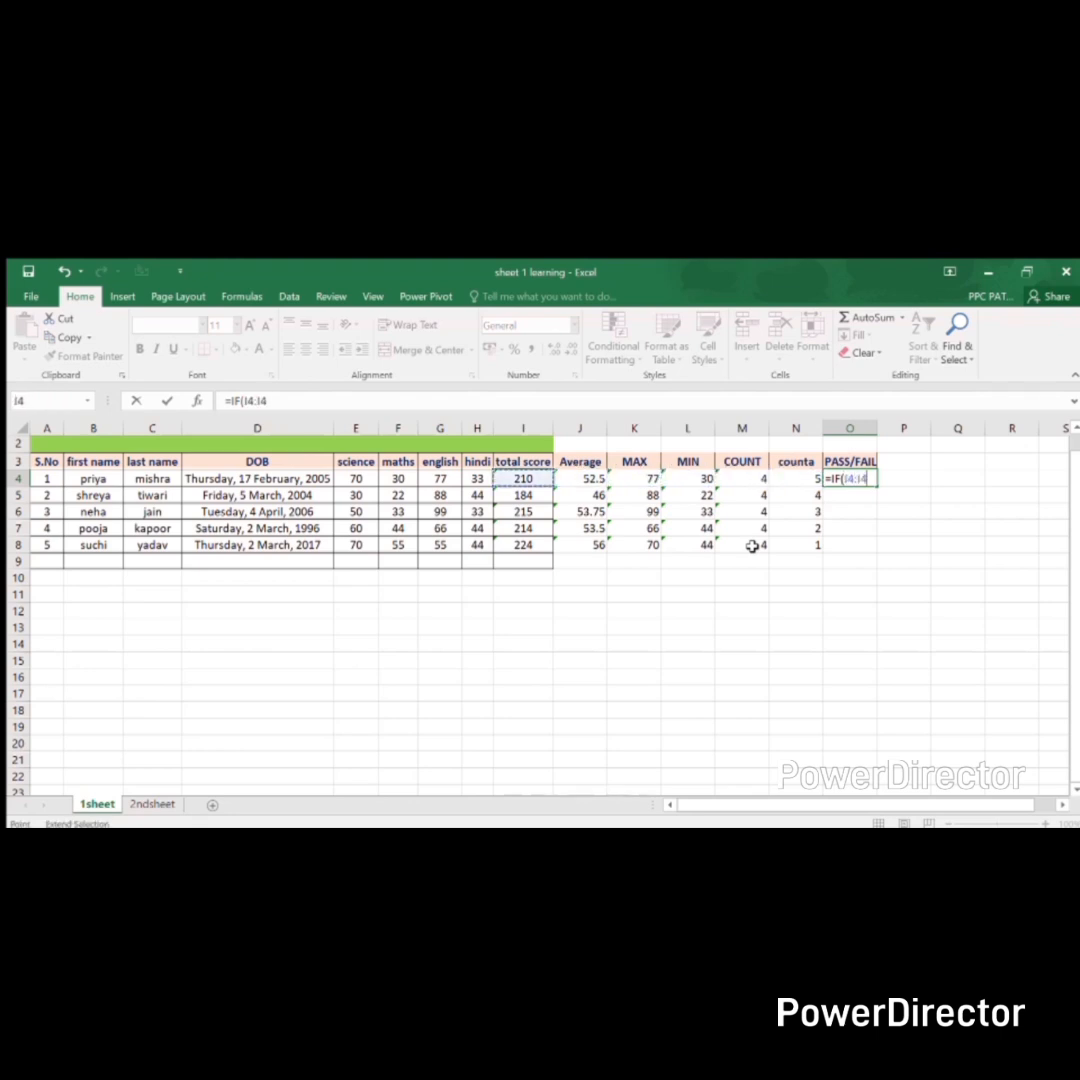
key(BackSpace)
key(BackSpace)
key(BackSpace)
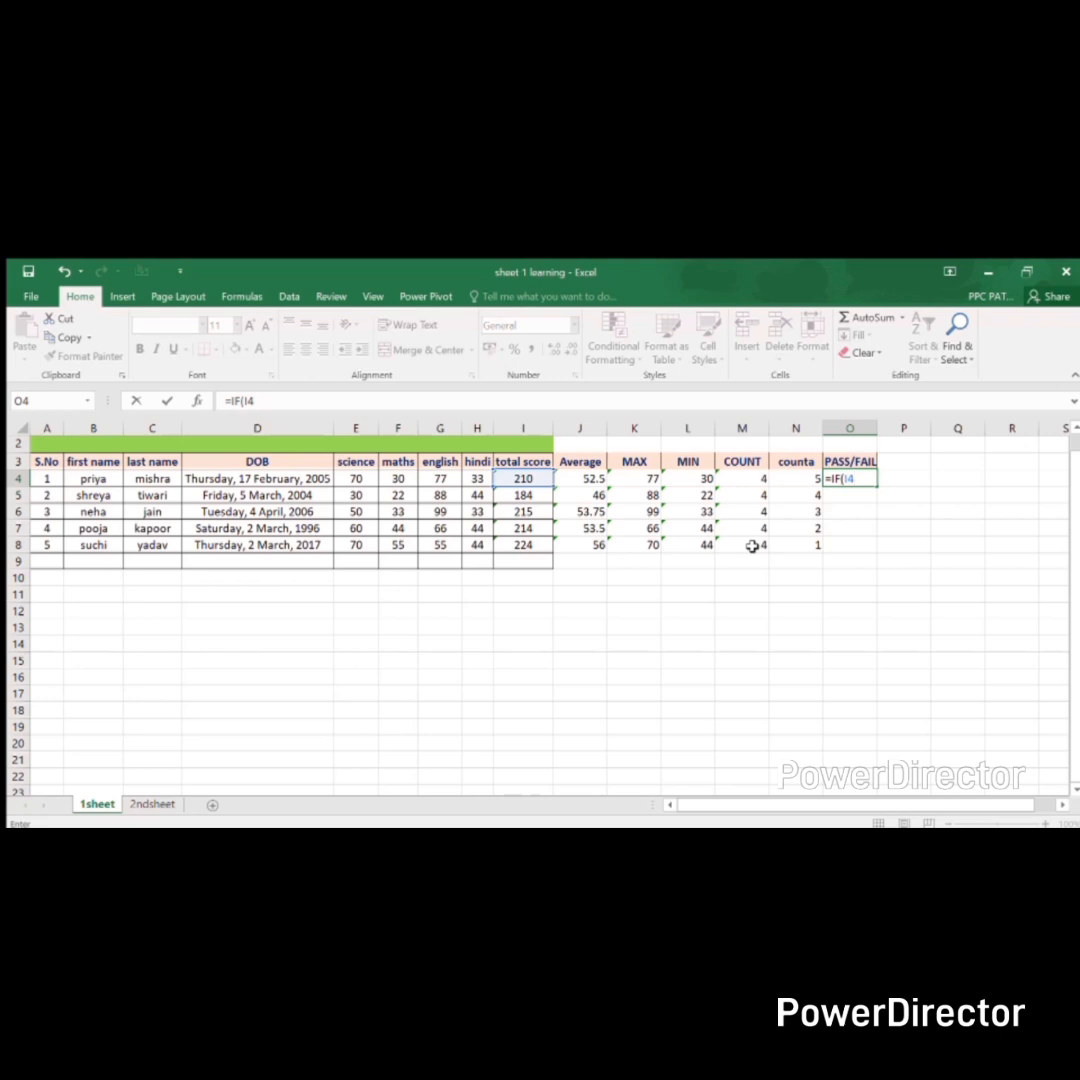
text(>200, "PASS)
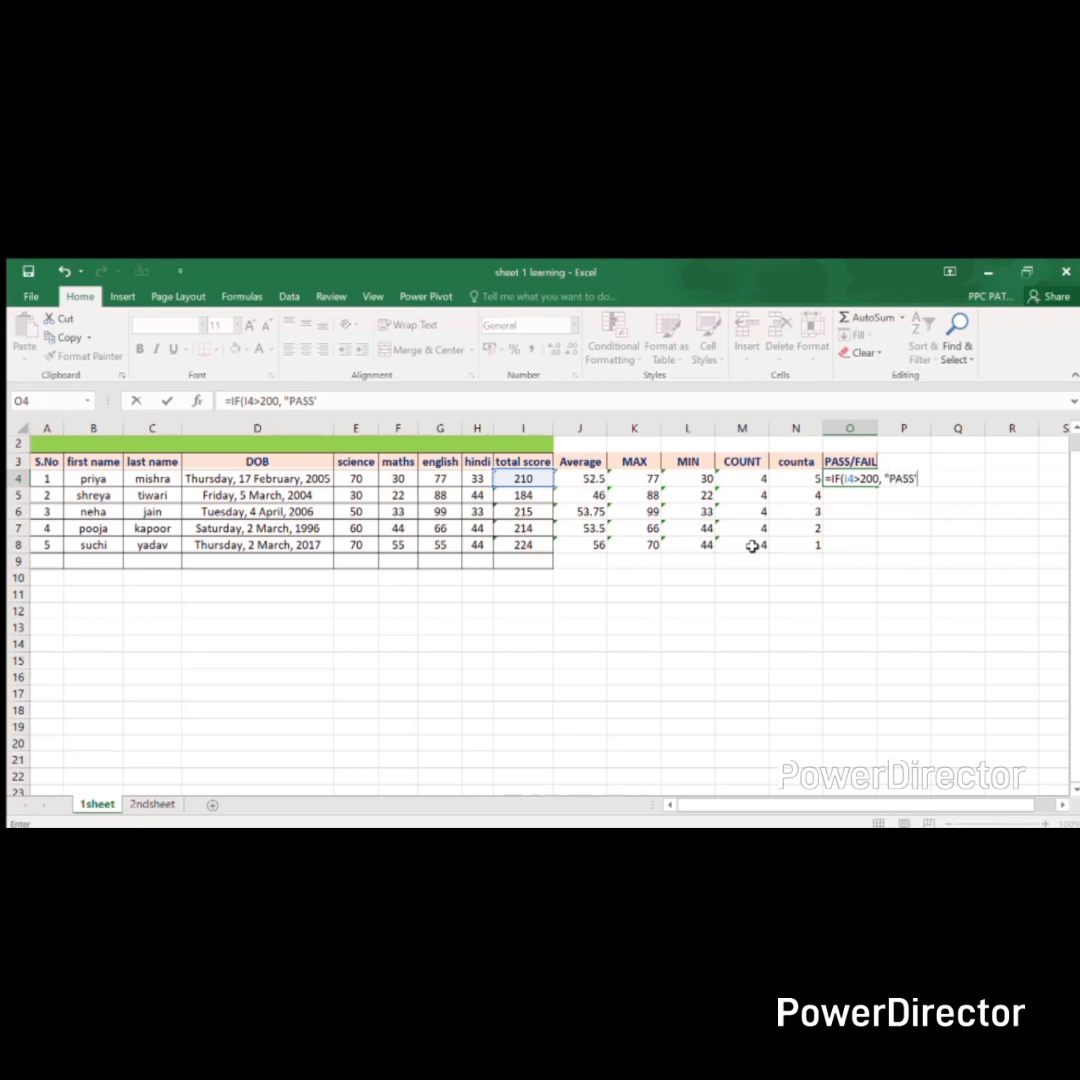
text(", "FAIL"))
key(ctrl+Return)
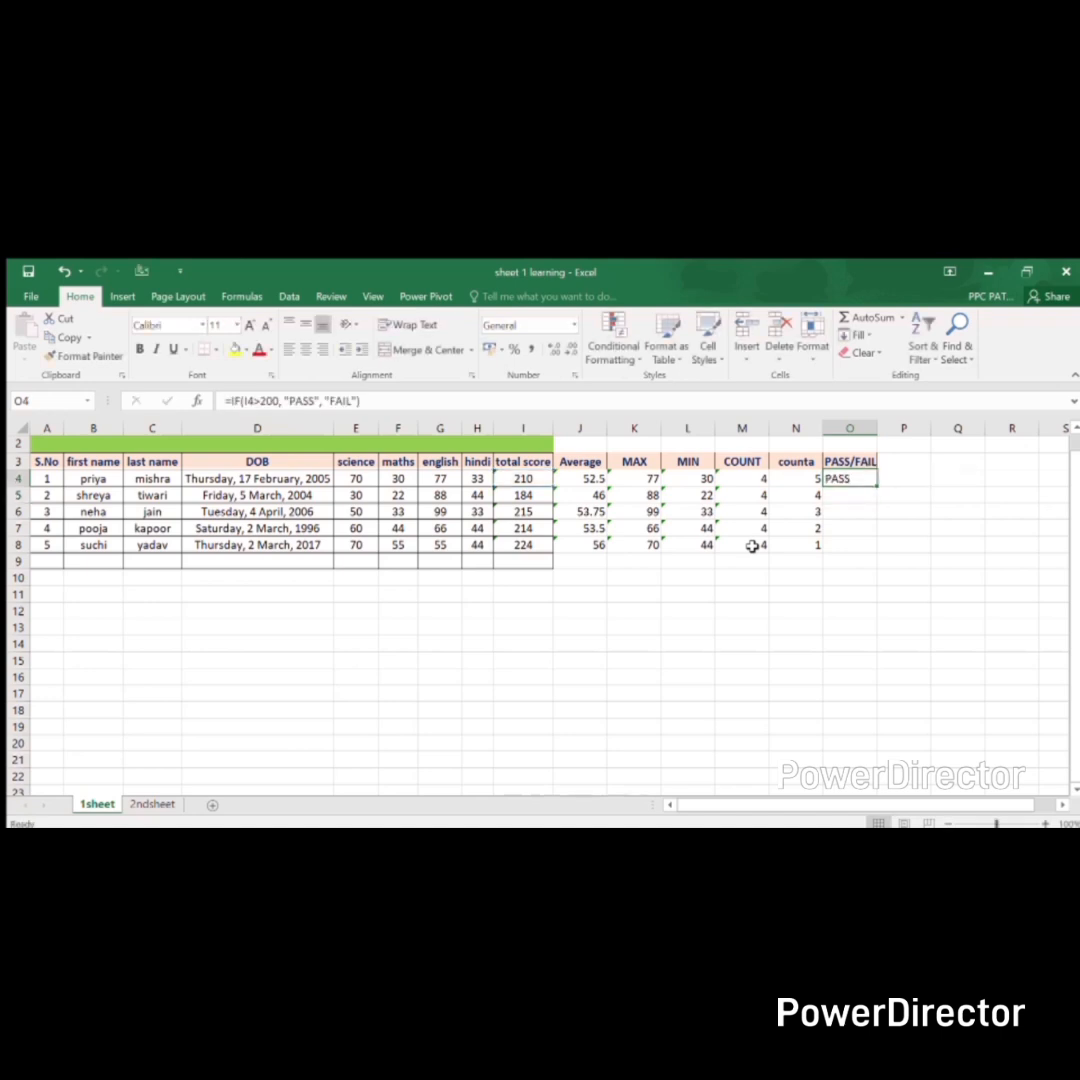
- Fill the IF formula from O4 down through O8 for the remaining students
key(shift+Down)
key(shift+Down)
key(shift+Down)
key(shift+Down)
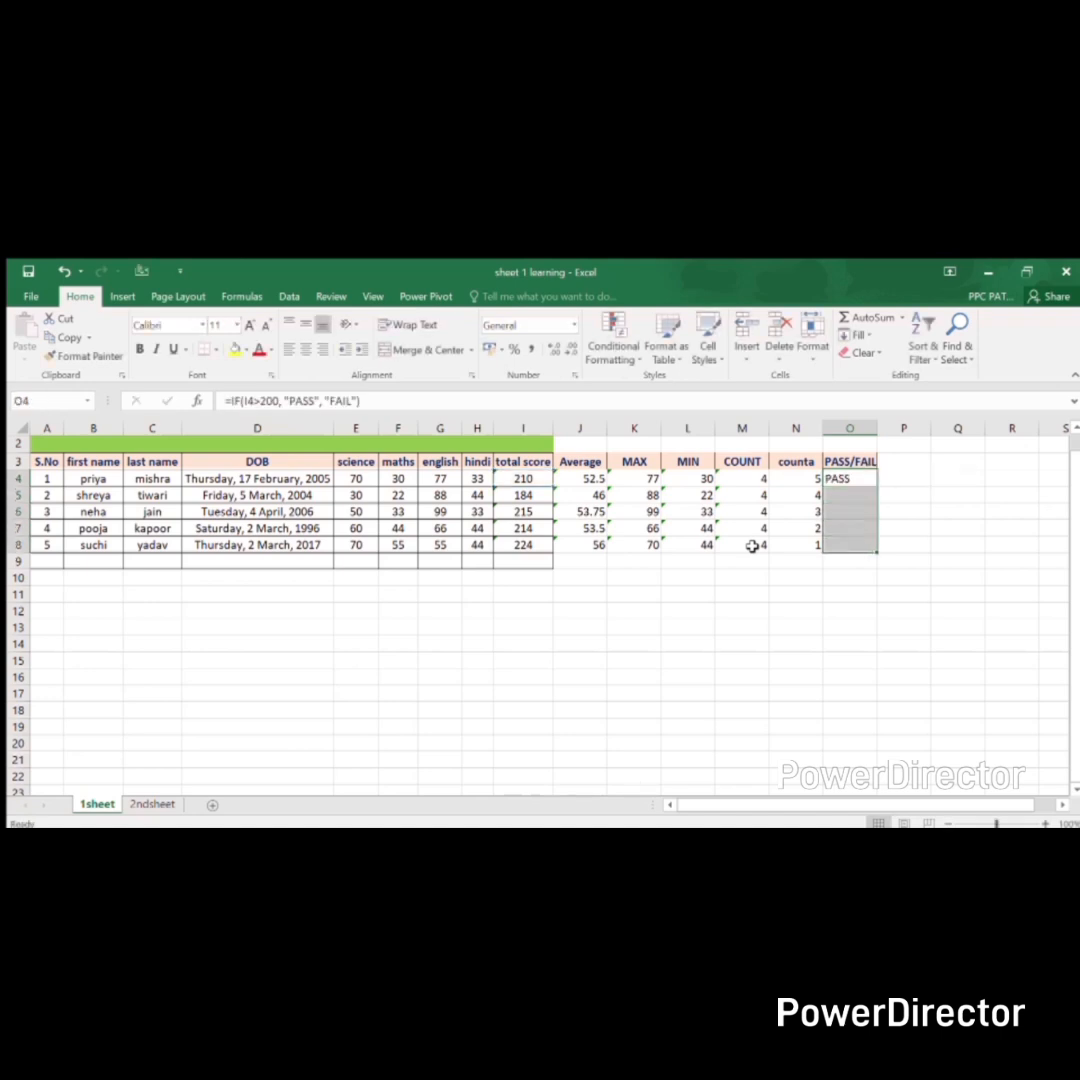
key(ctrl+d)
key(Down)
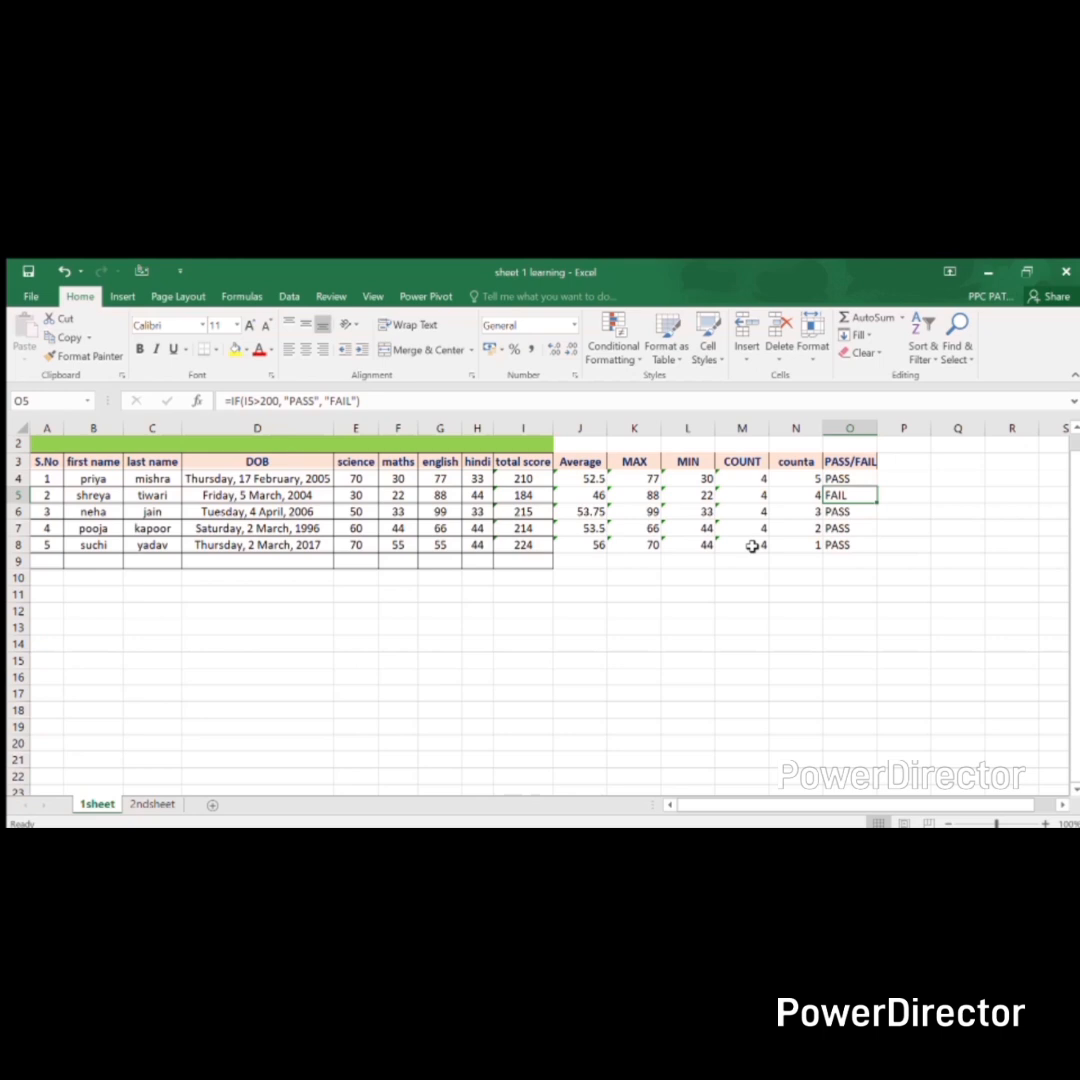
- Add the column heading ROUND in P3, beside PASS/FAIL
key(Up)
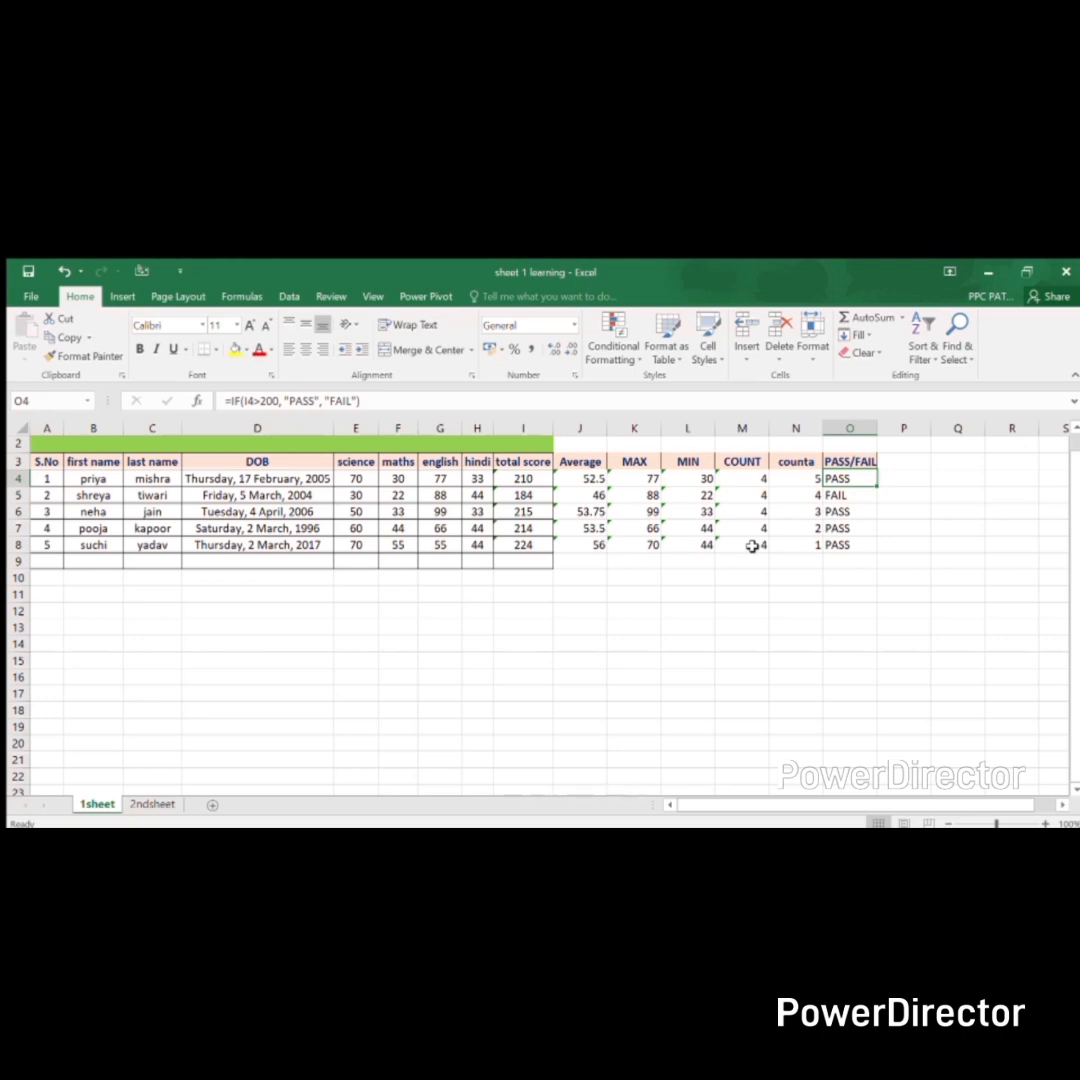
key(Up)
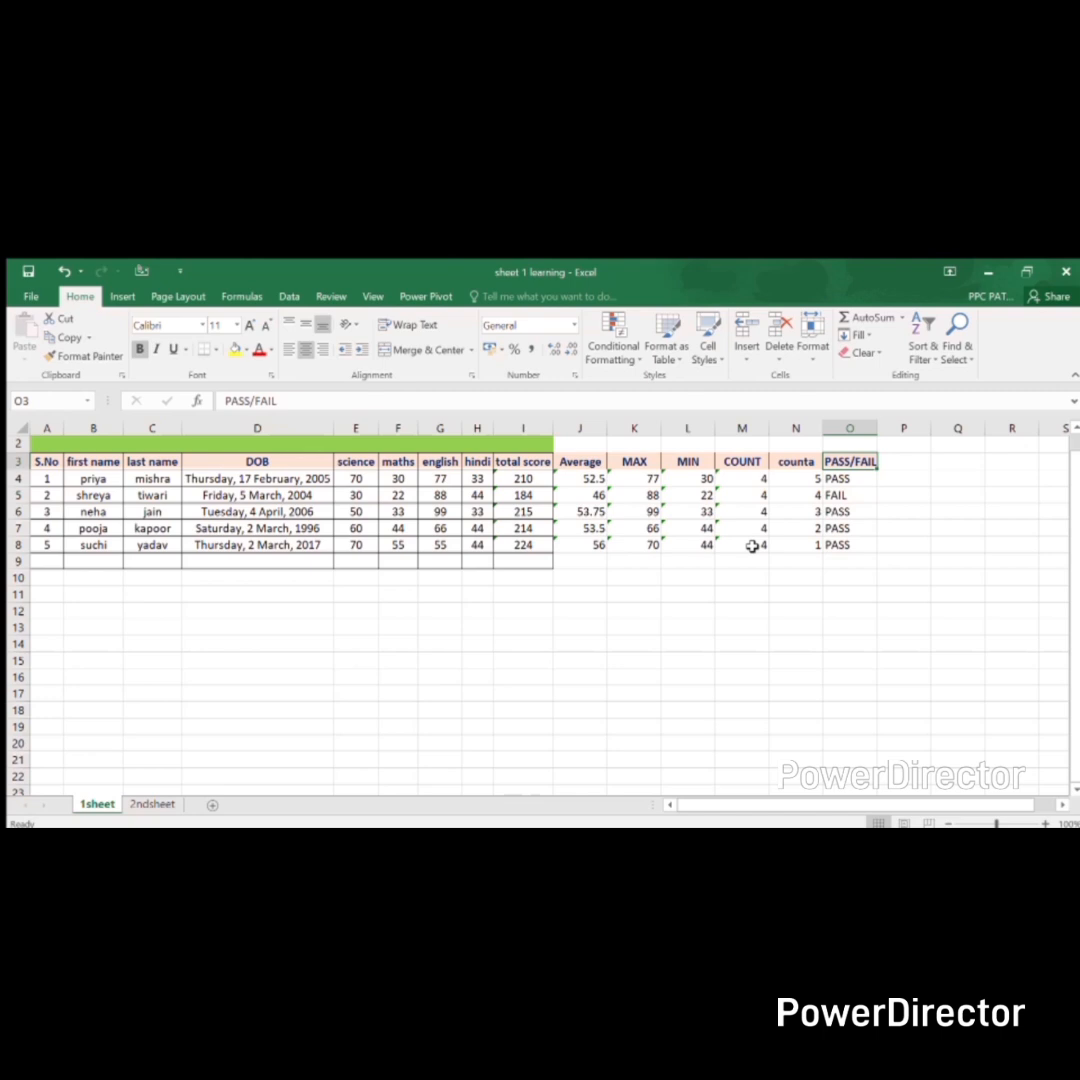
key(Right)
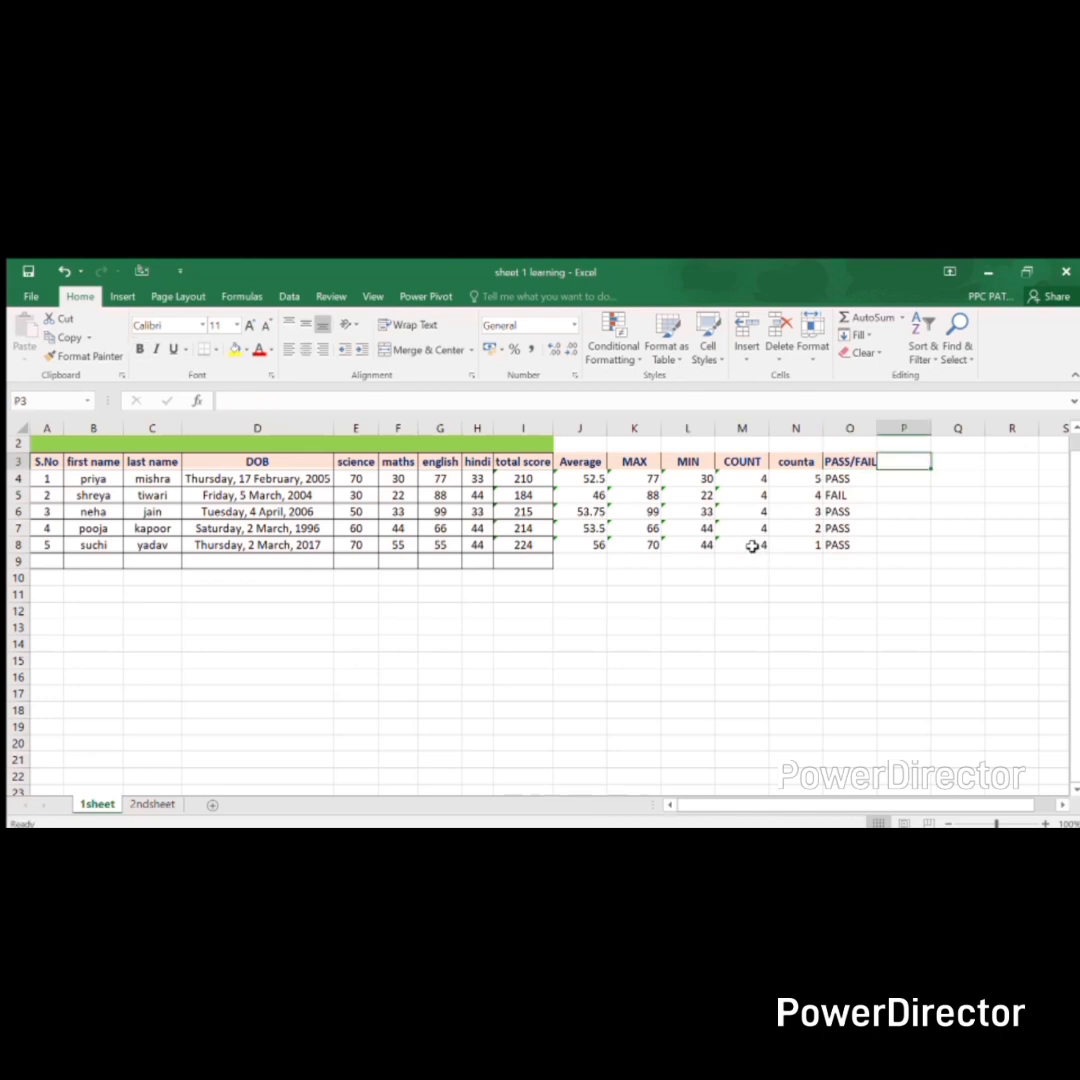
text(ROUN)
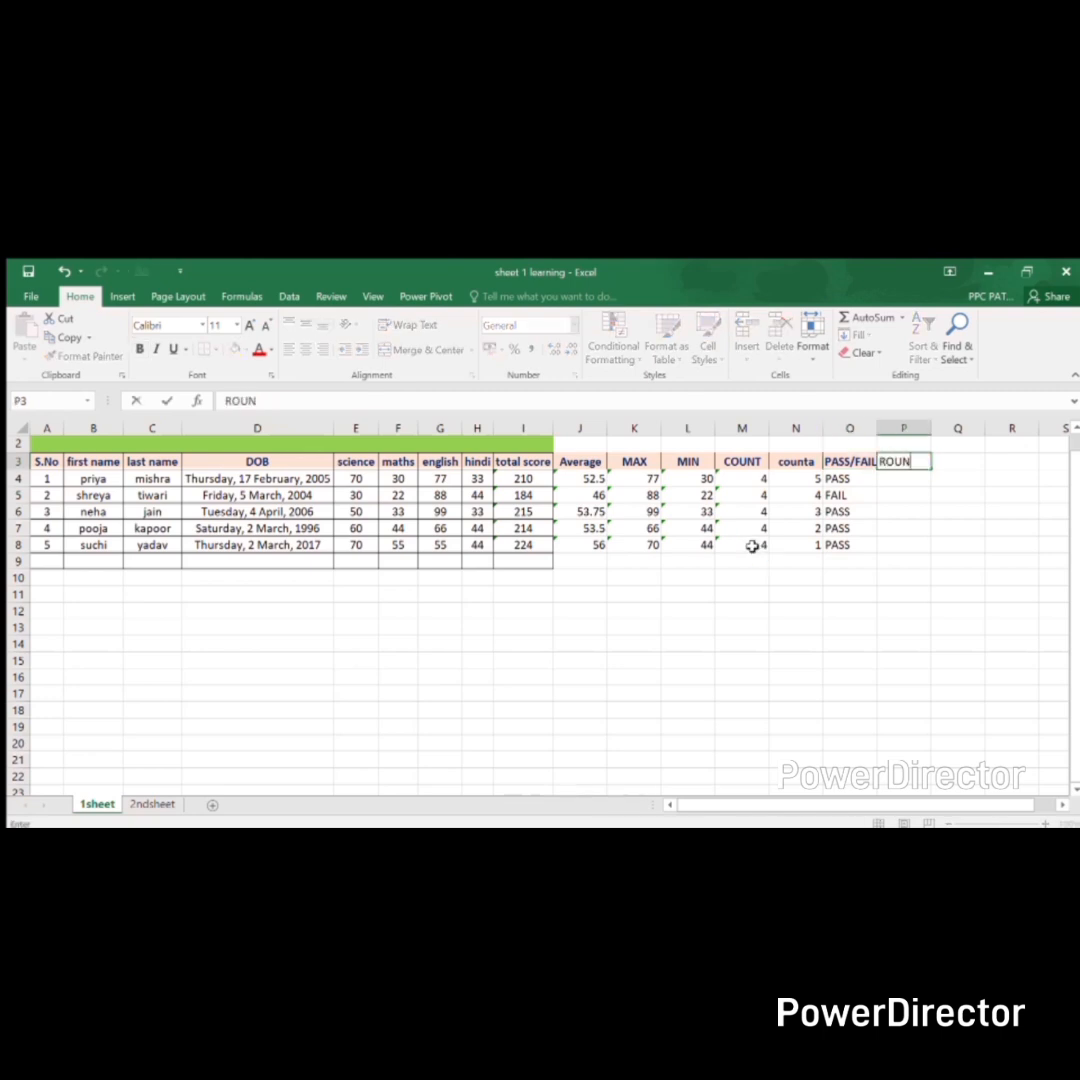
text(D)
key(Return)
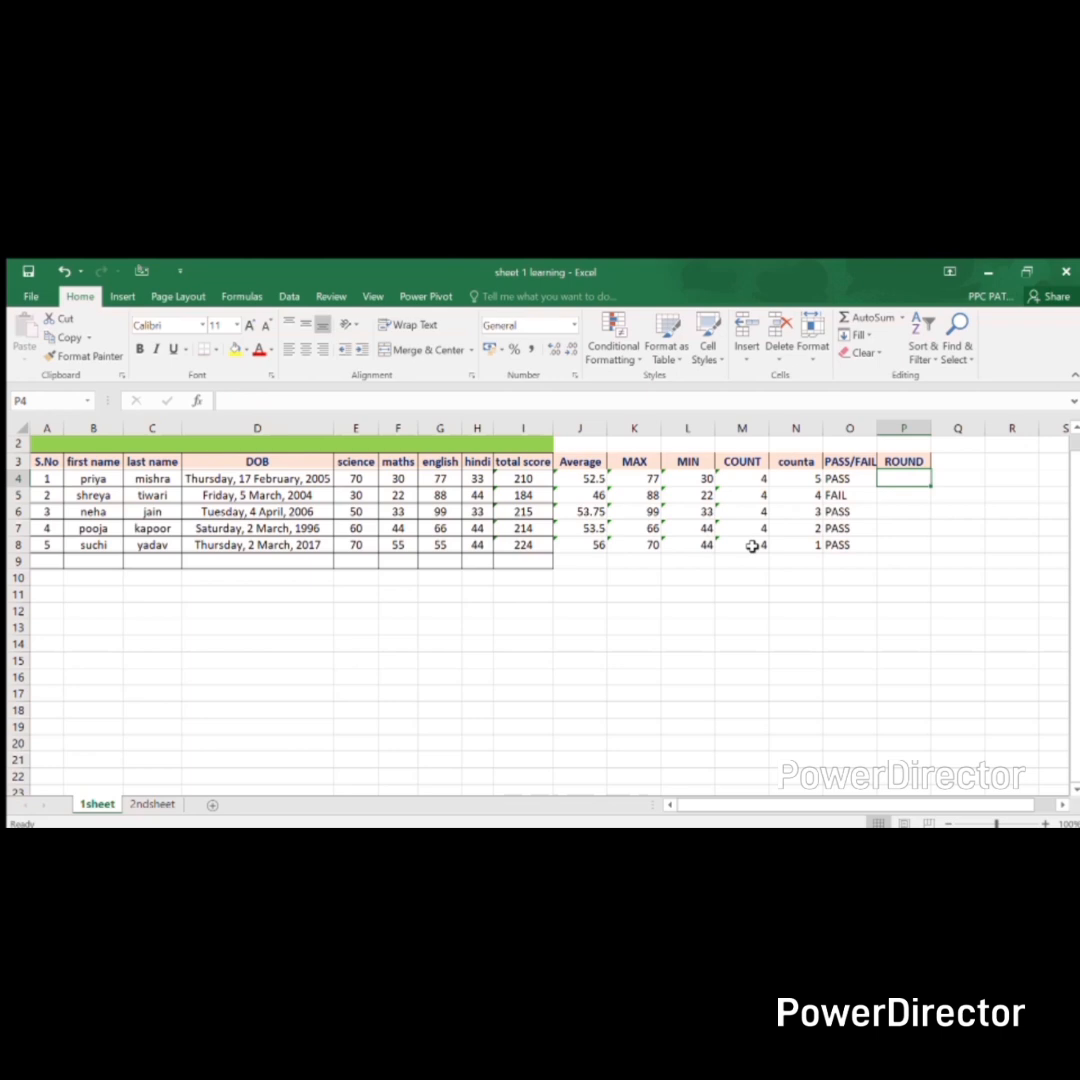
- Format the averages in J4:J8 as numbers with two decimal places
key(Left)
key(Left)
key(Left)
key(Left)
key(Left)
key(Left)
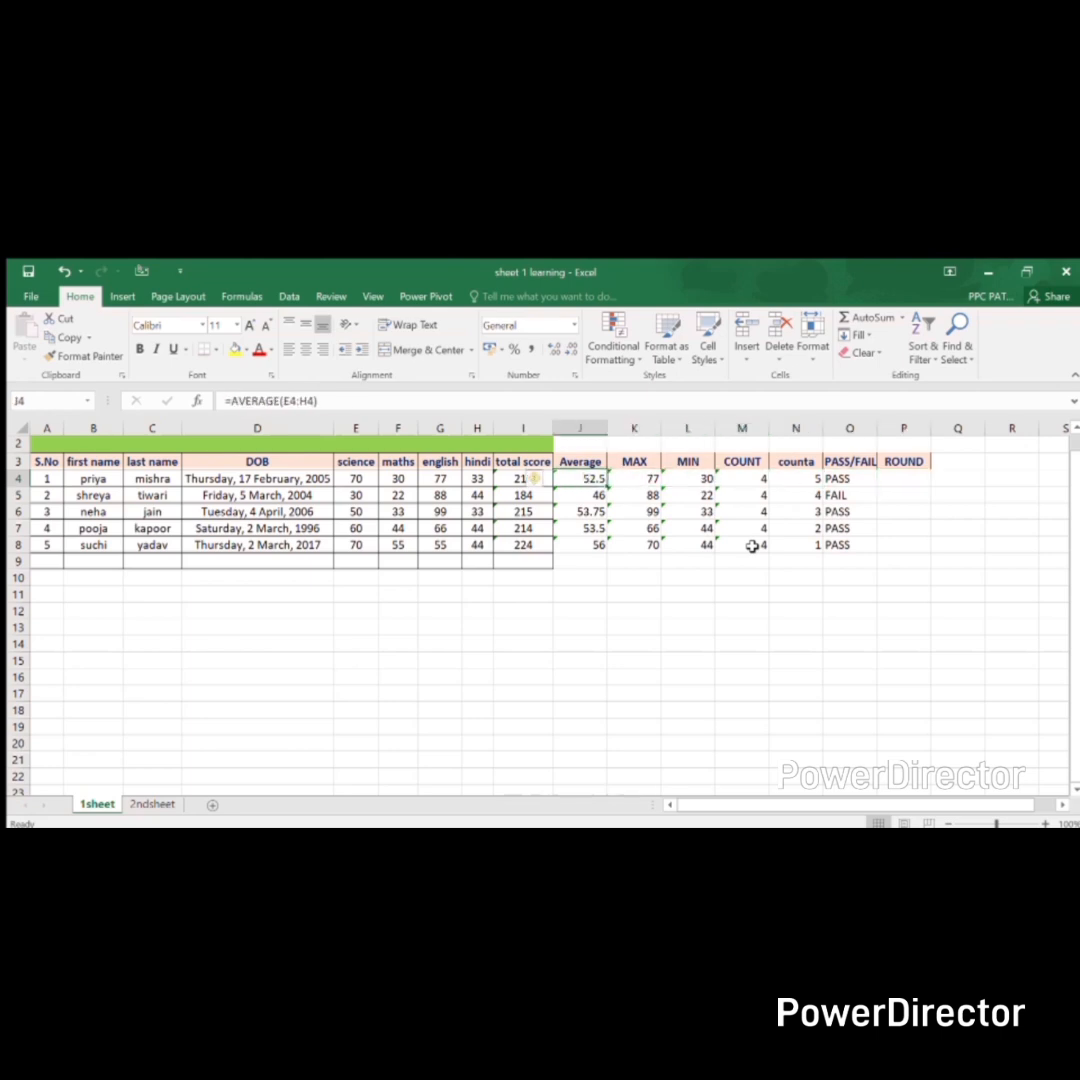
key(shift+Down)
key(shift+Down)
key(shift+Down)
key(shift+Down)
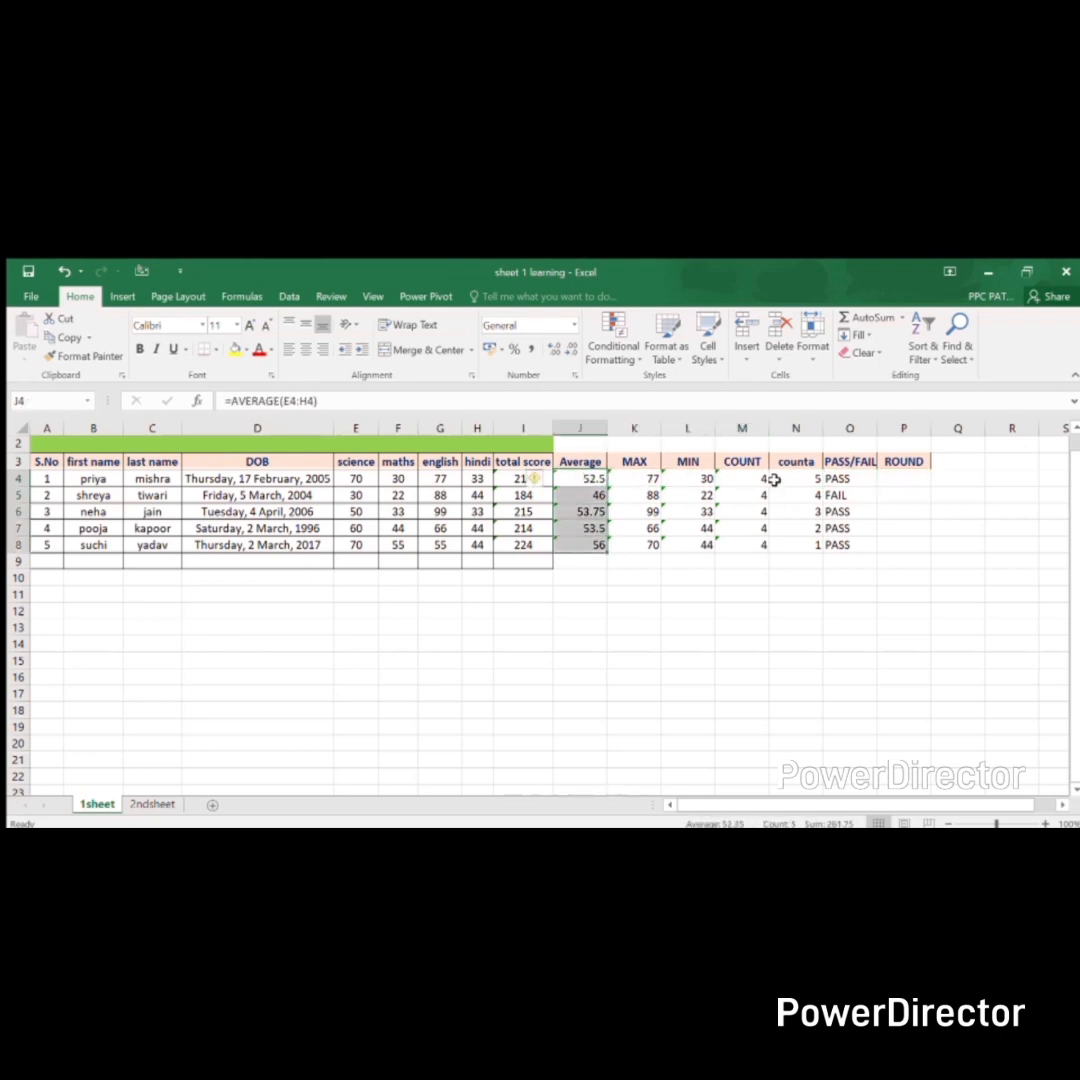
key(ctrl+shift+1)
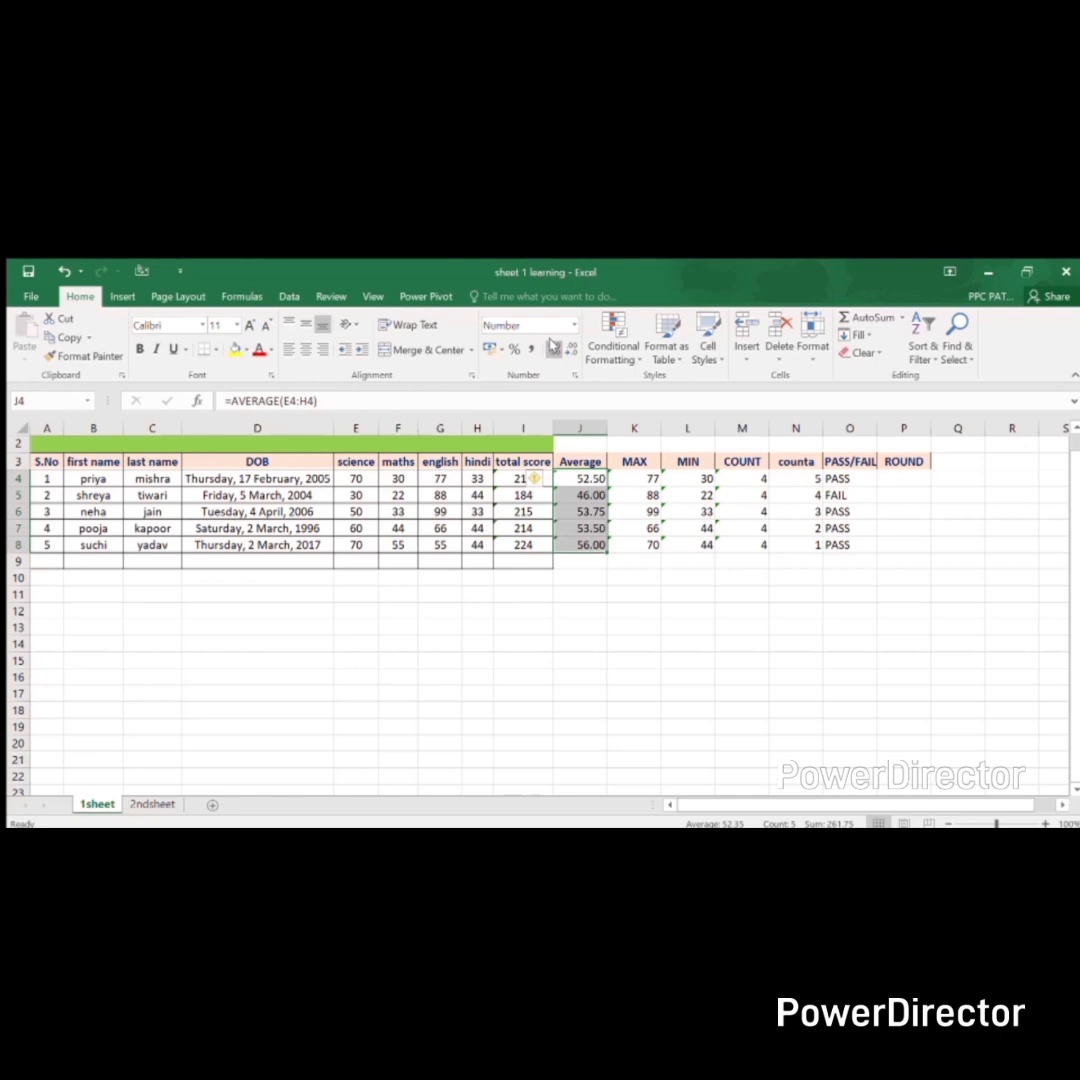
- Enter =ROUND(J4,0) in P4 to round the first student's average to a whole number
click(903, 481)
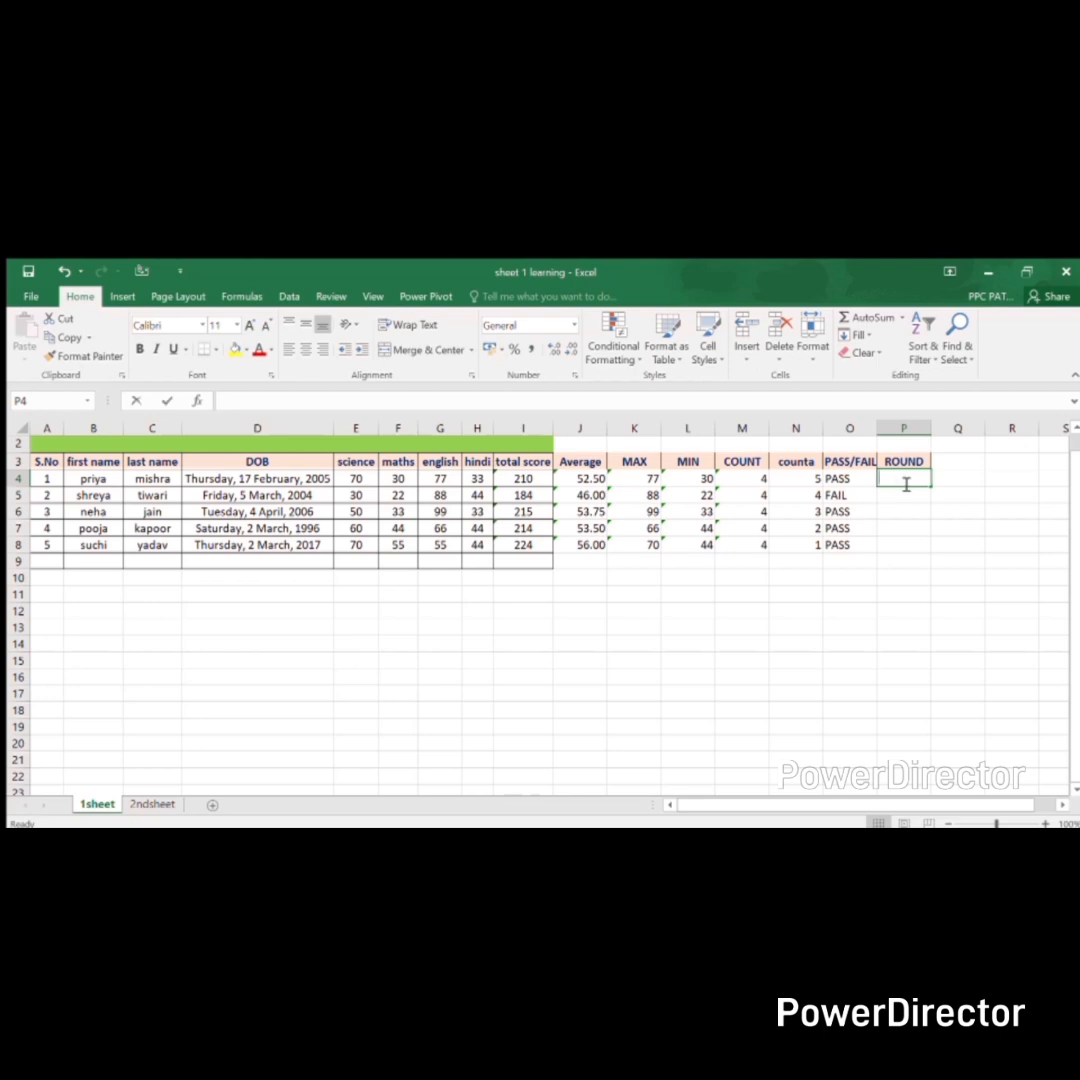
text(=ROUND()
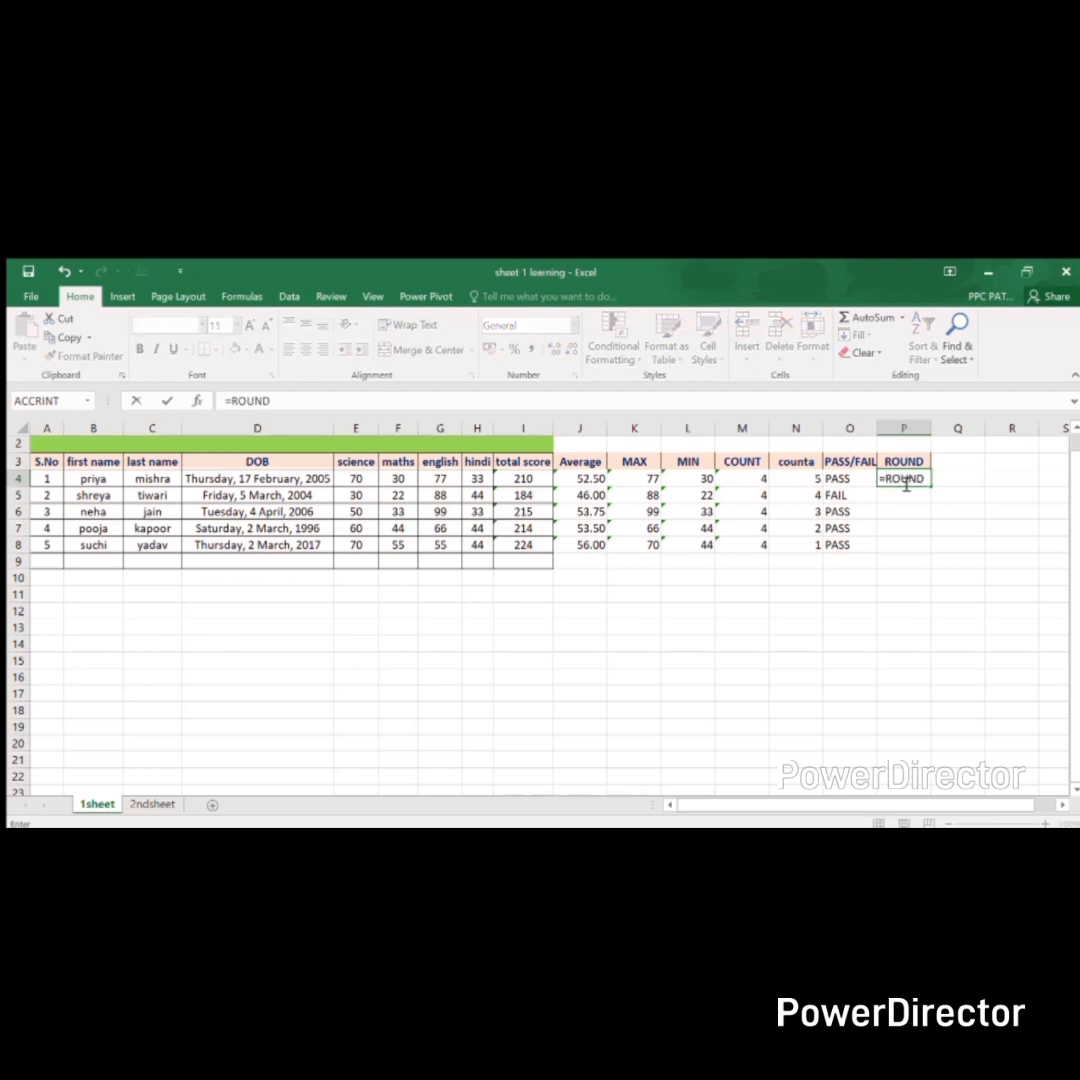
key(Left)
key(Left)
key(Left)
key(Left)
key(Left)
key(Left)
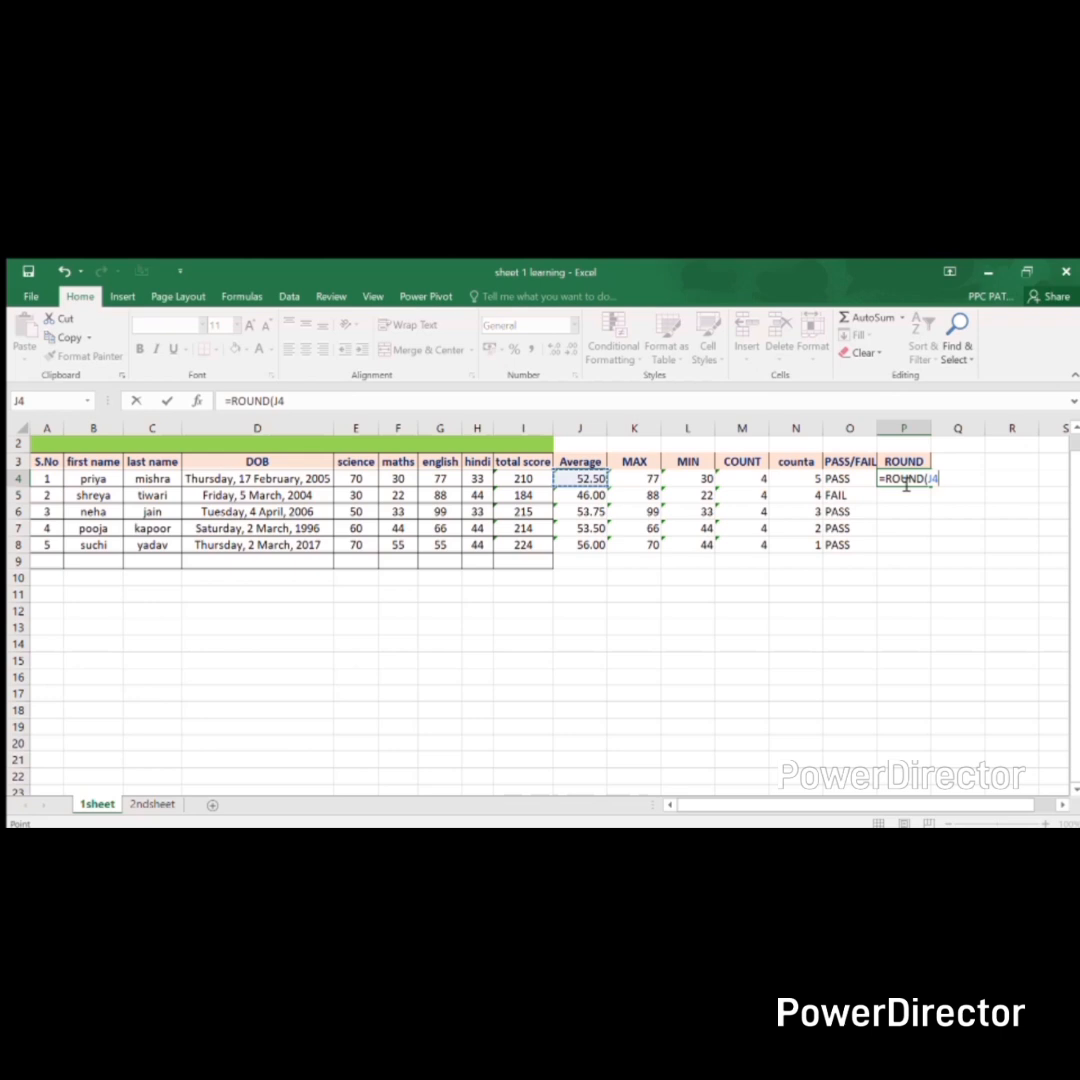
text(,0)
key(Return)
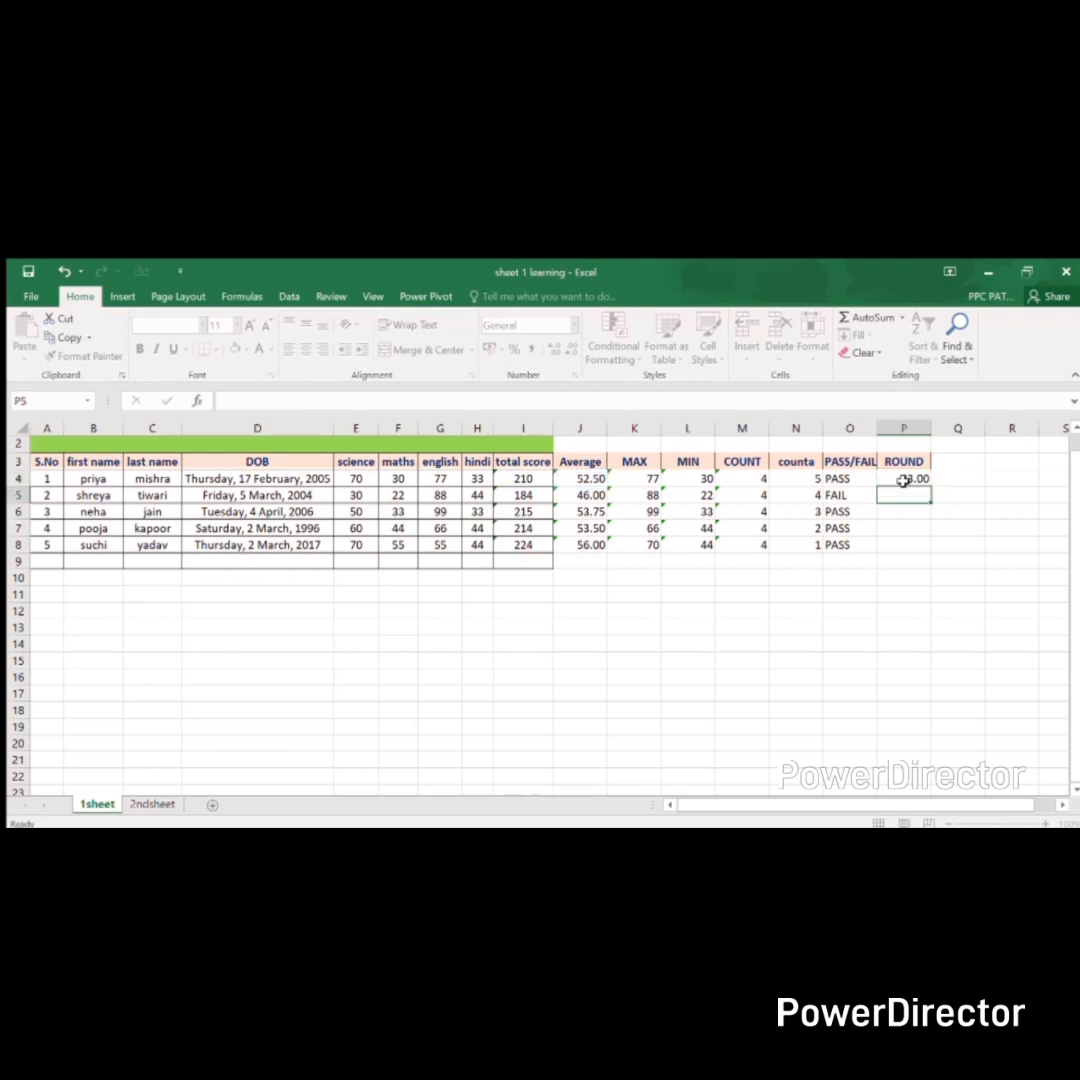
- Fill the ROUND formula from P4 down through P8 for the remaining students
click(904, 481)
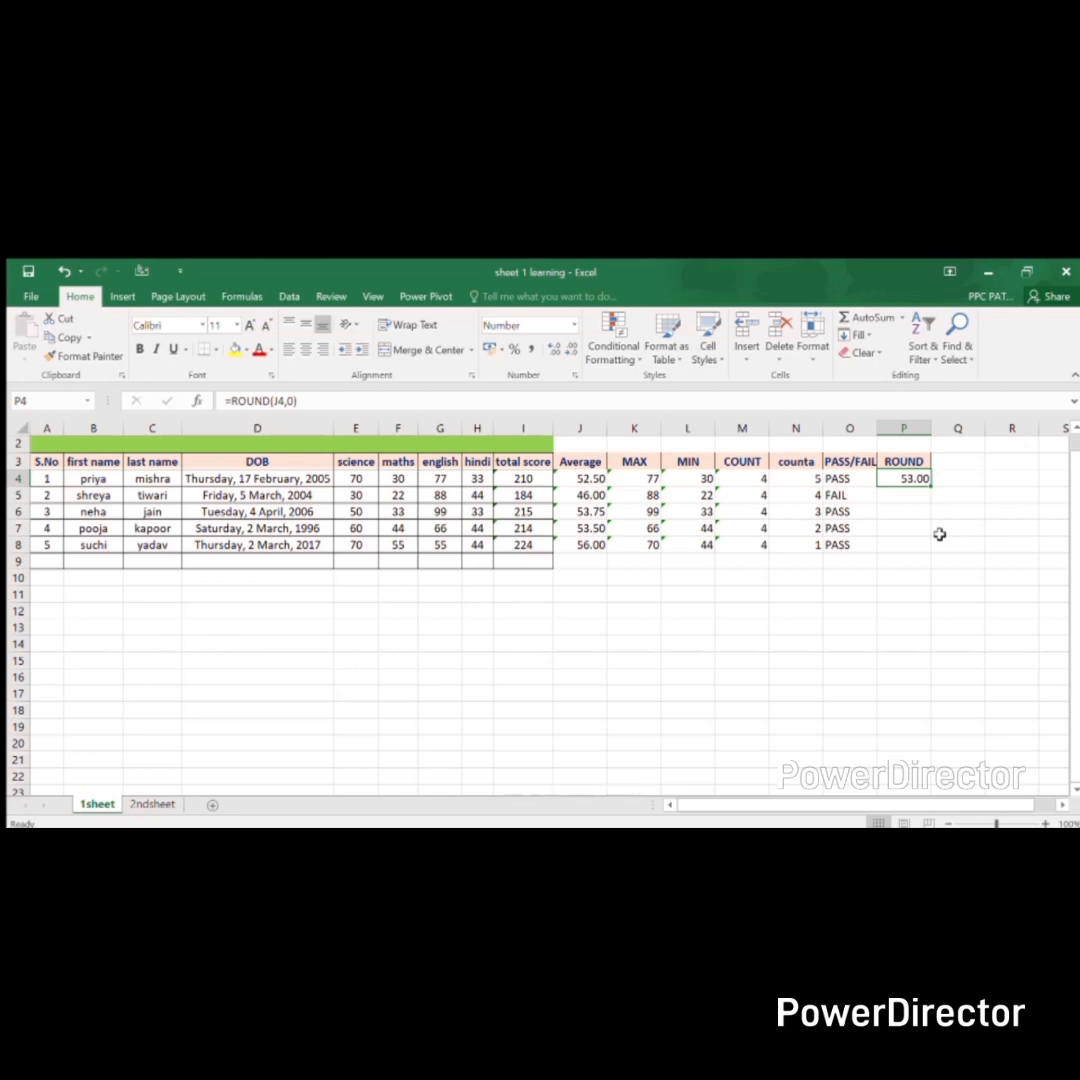
key(shift+Down)
key(shift+Down)
key(shift+Down)
key(shift+Down)
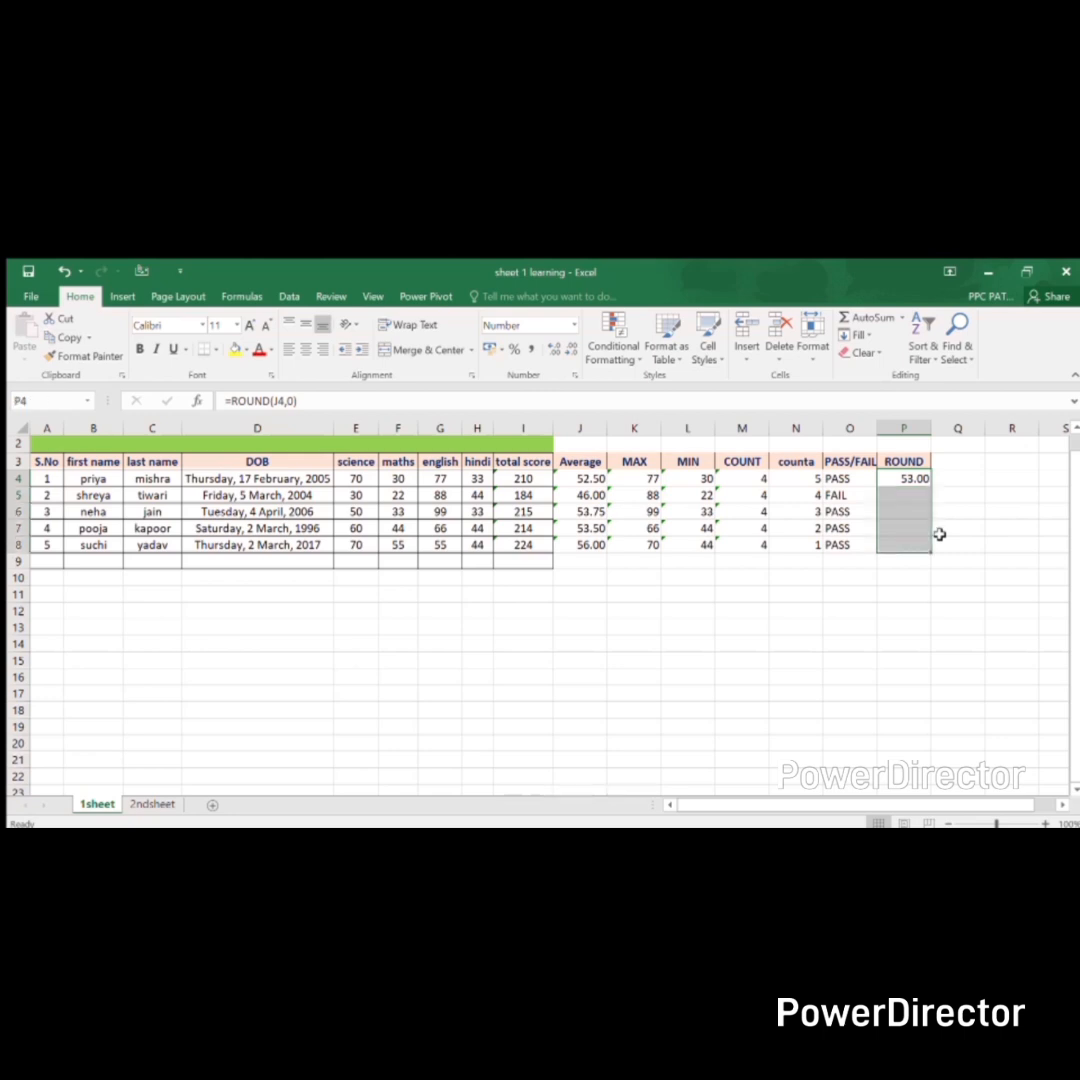
key(ctrl+d)
key(Down)
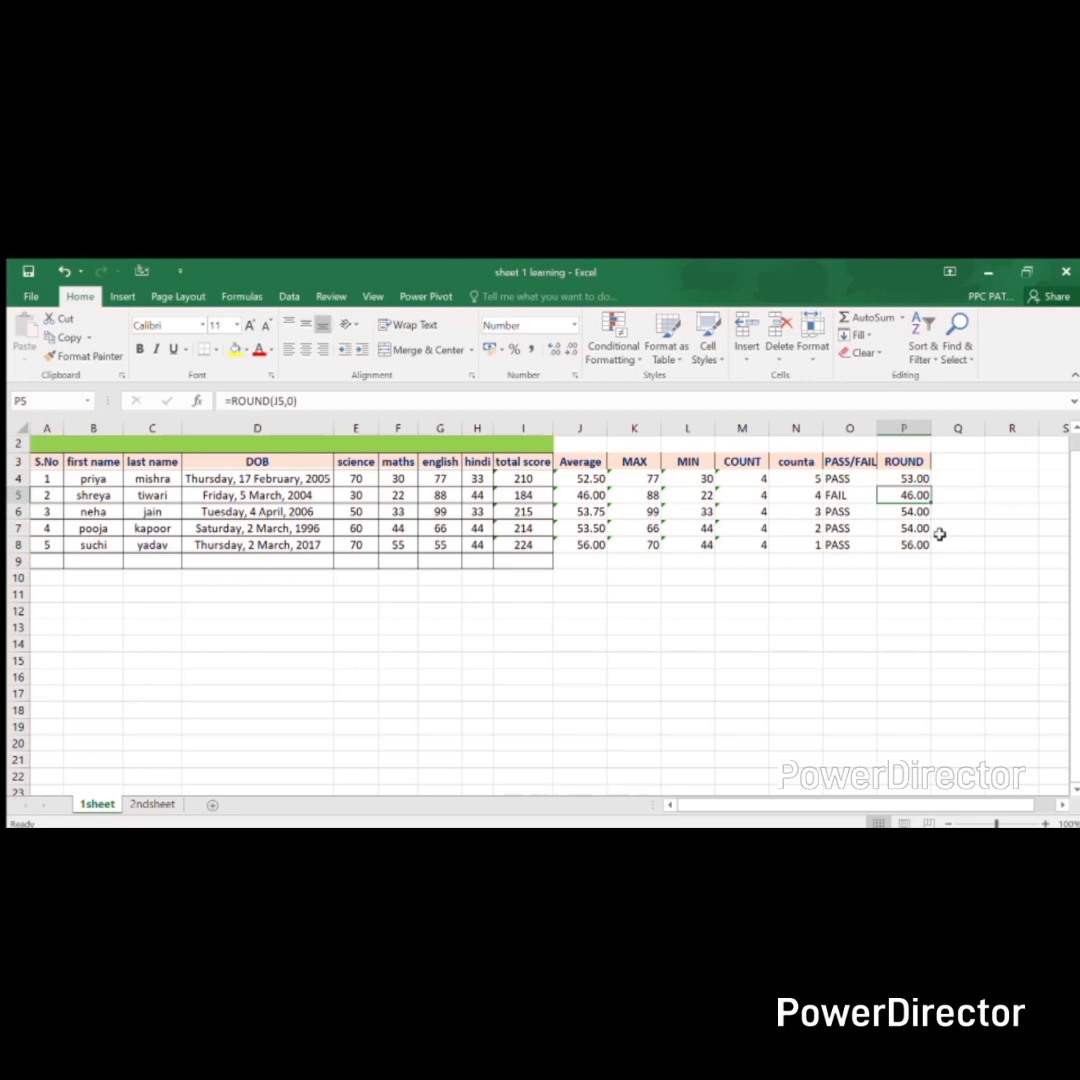
key(Down)
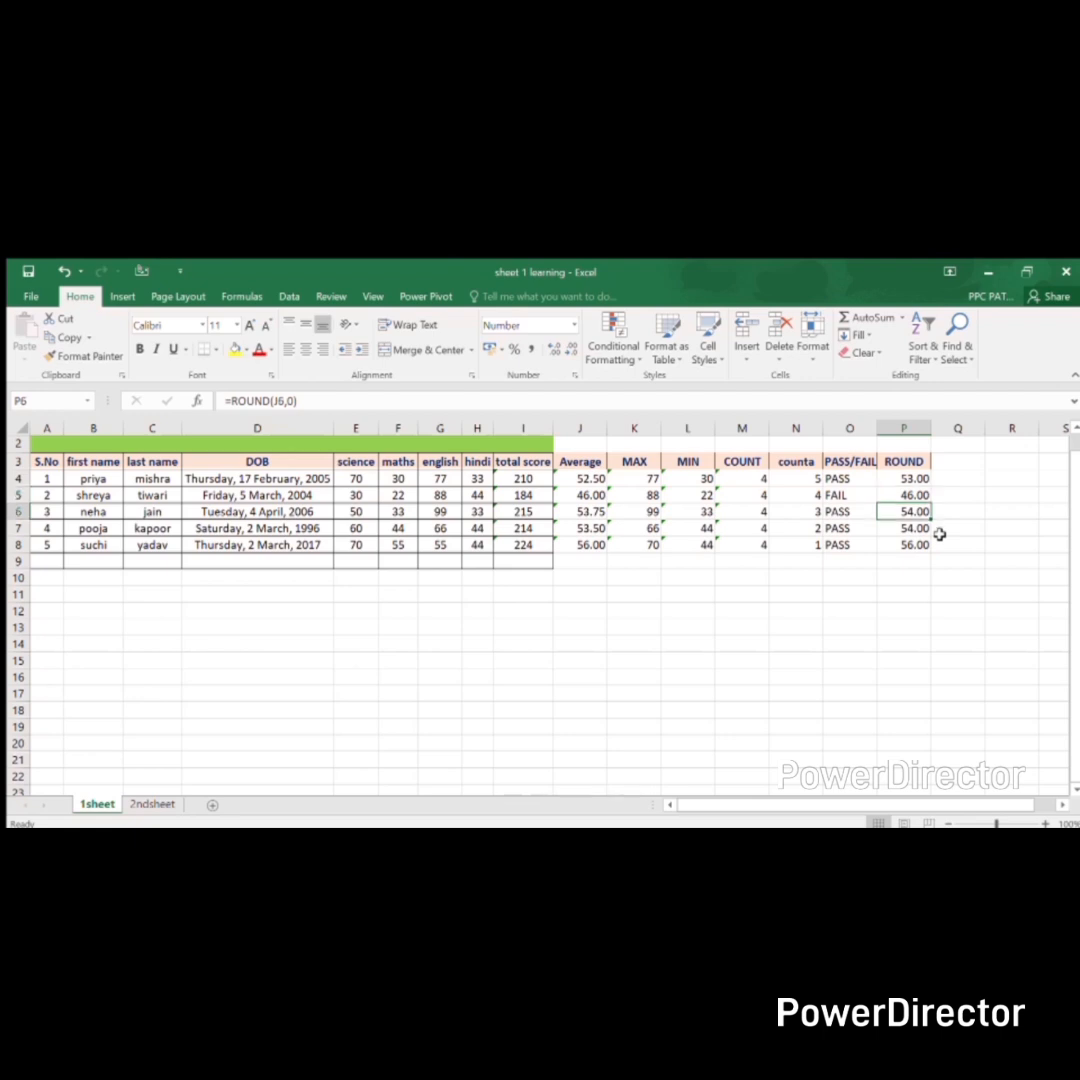
- Set the fifth student's hindi mark in H8 to 33
key(Down)
key(Down)
key(Left)
key(Left)
key(Left)
key(Left)
key(Left)
key(Left)
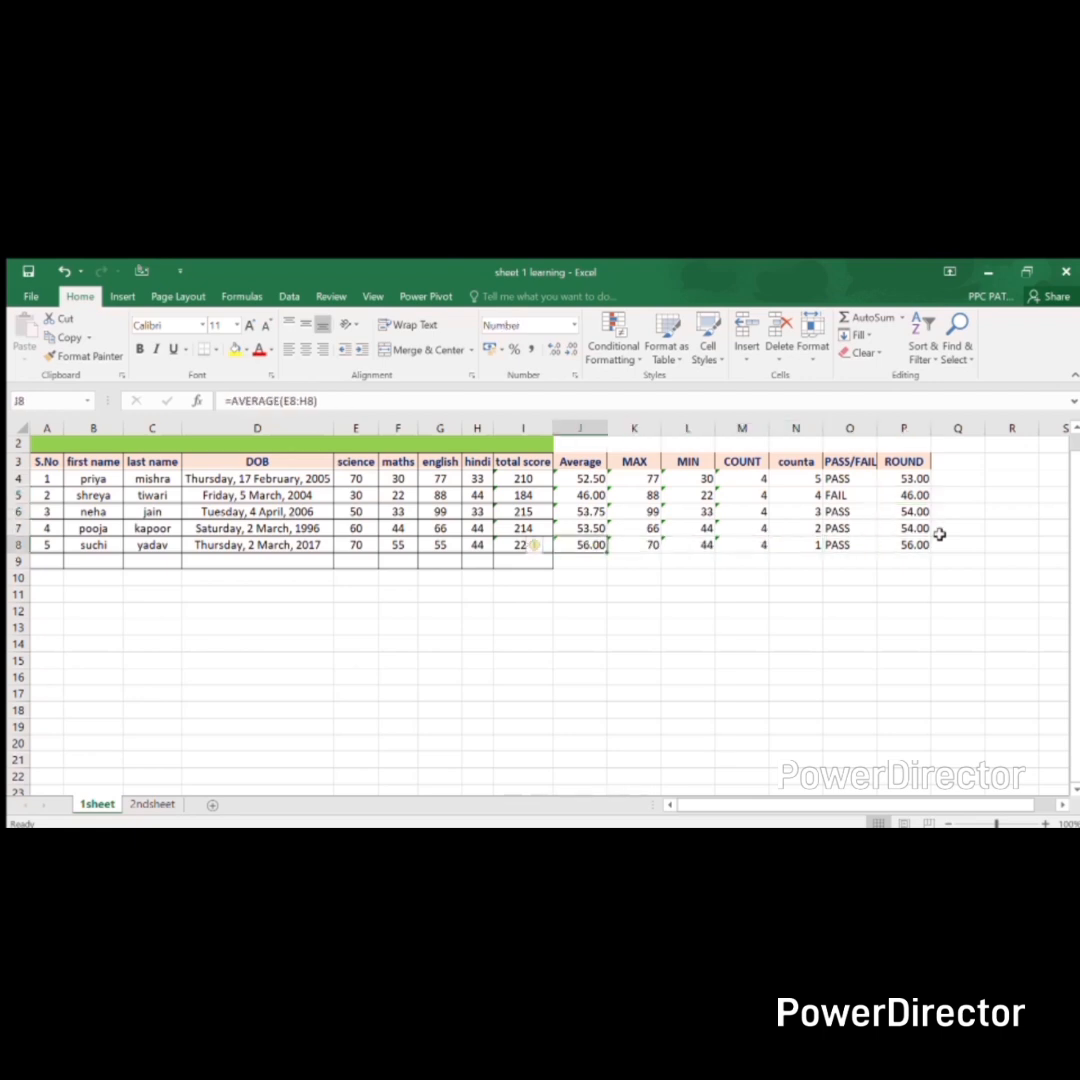
key(Left)
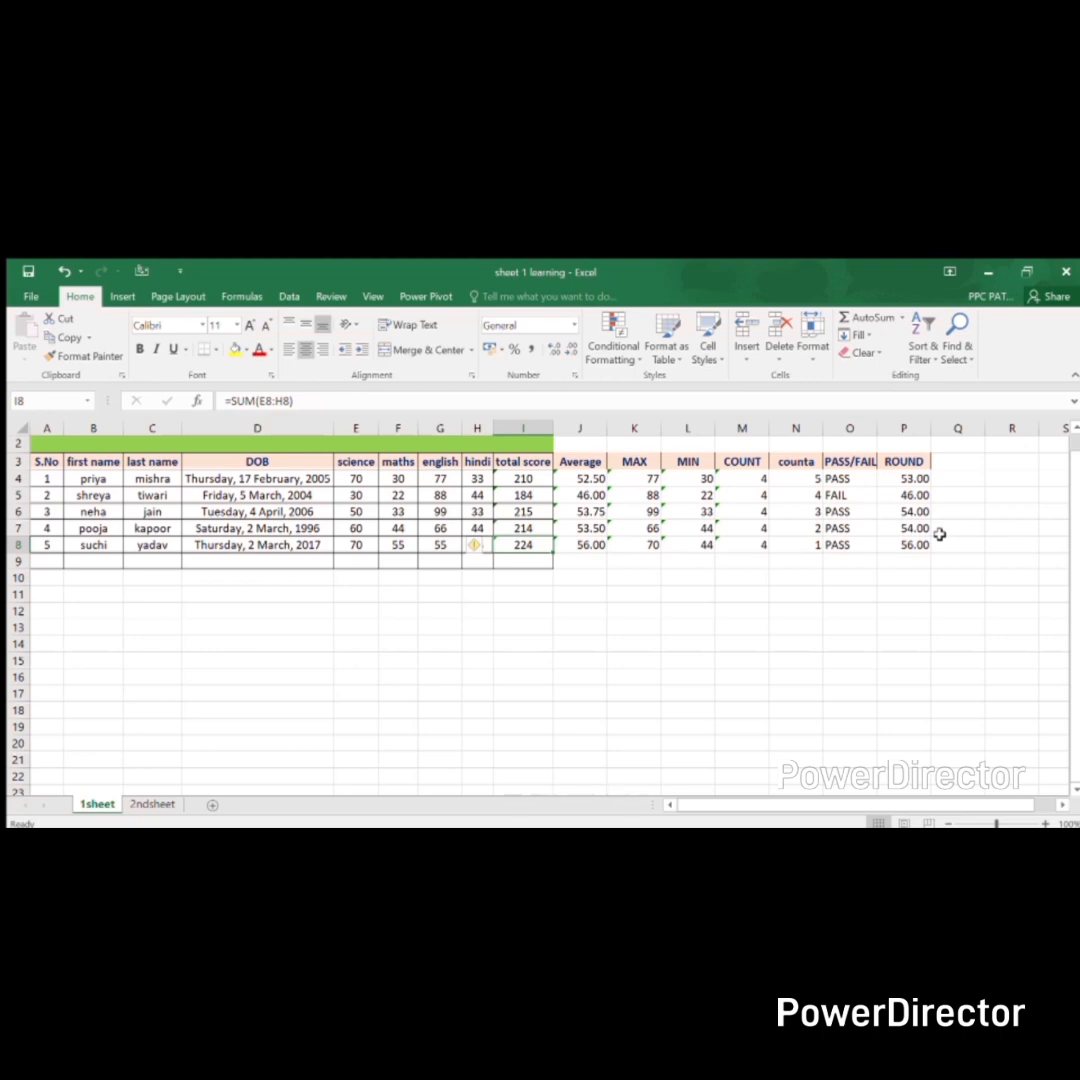
key(Left)
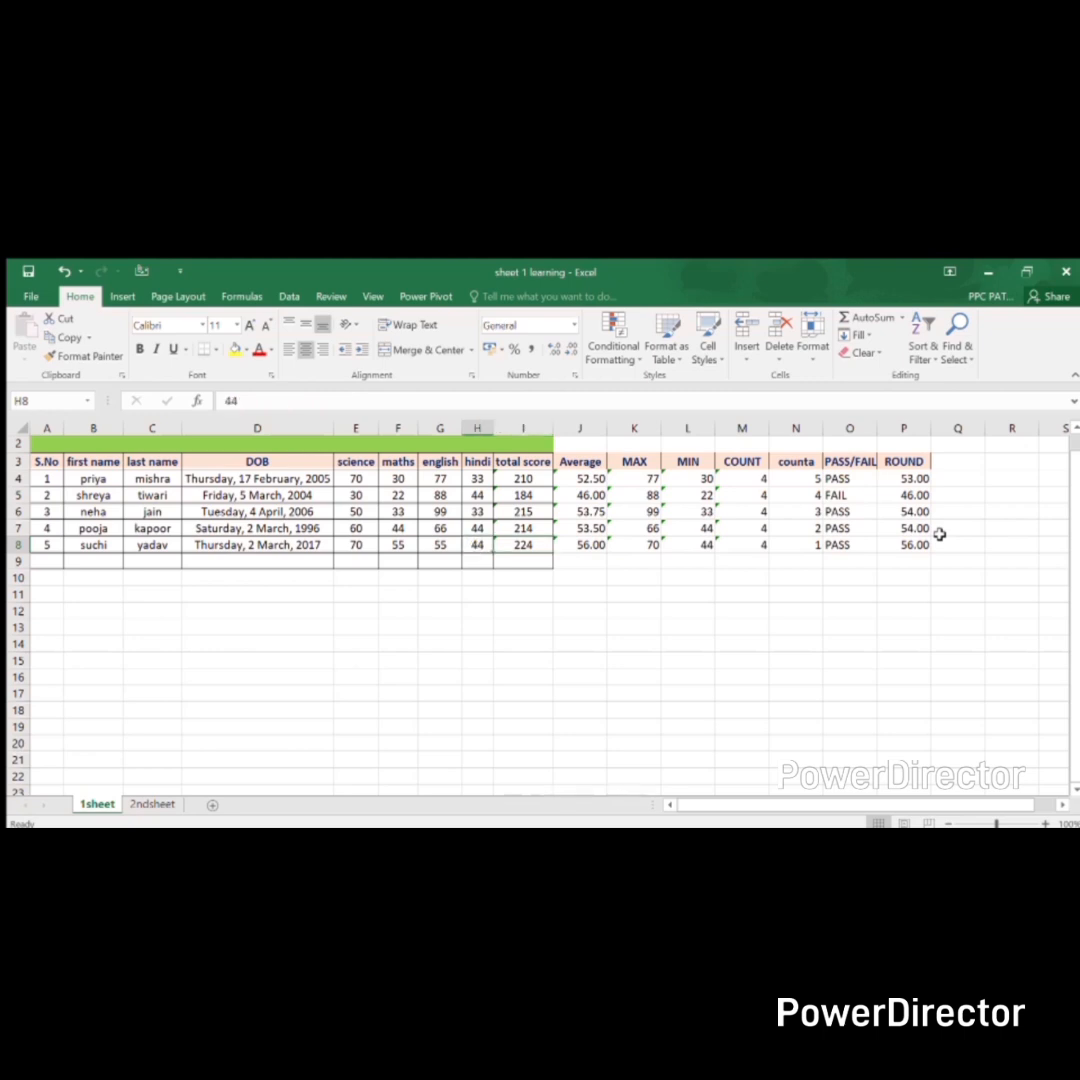
text(33)
key(Return)
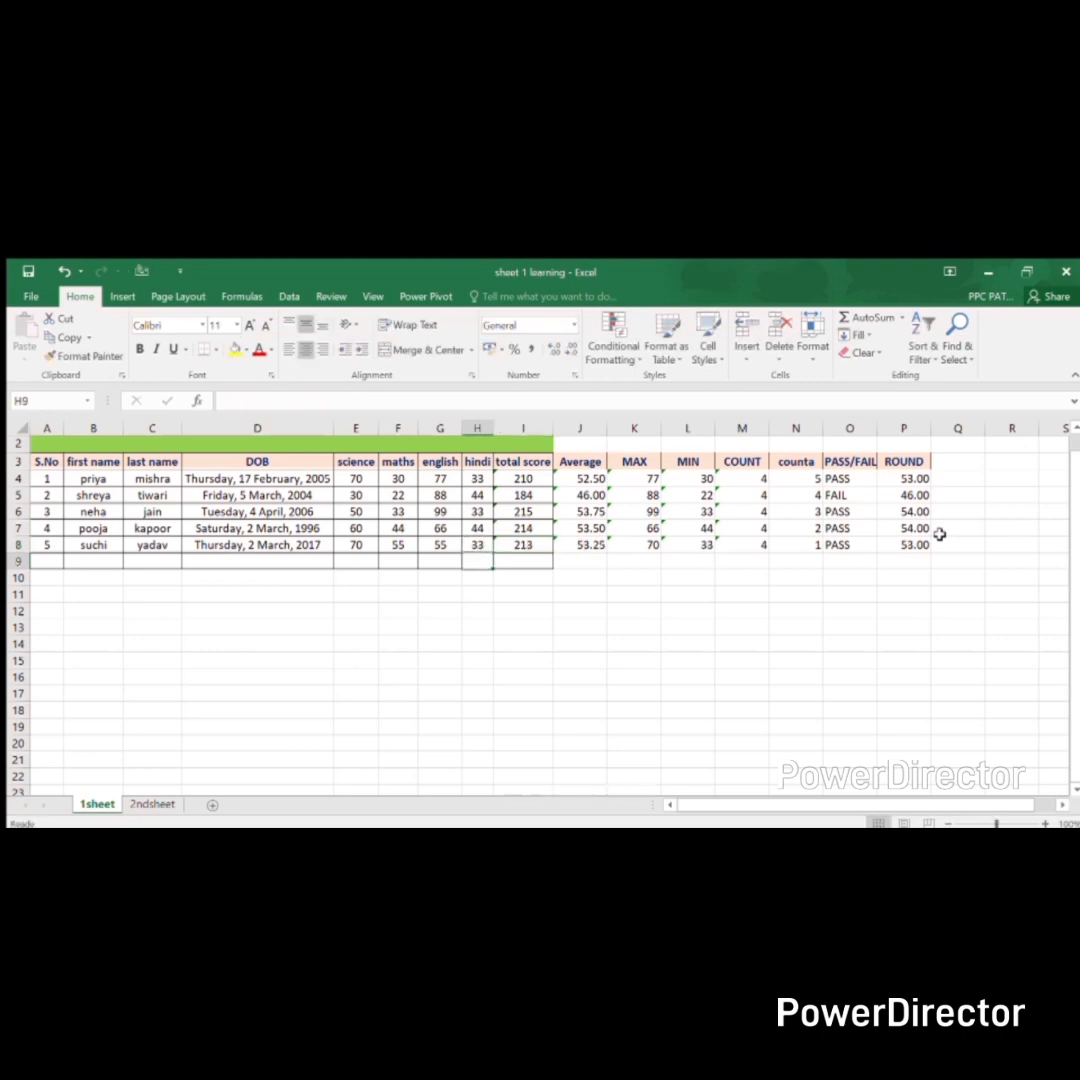
- Examine the recalculated average, maximum, minimum, count and rounded results in row 8 for the fifth student
key(Up)
key(Right)
key(Right)
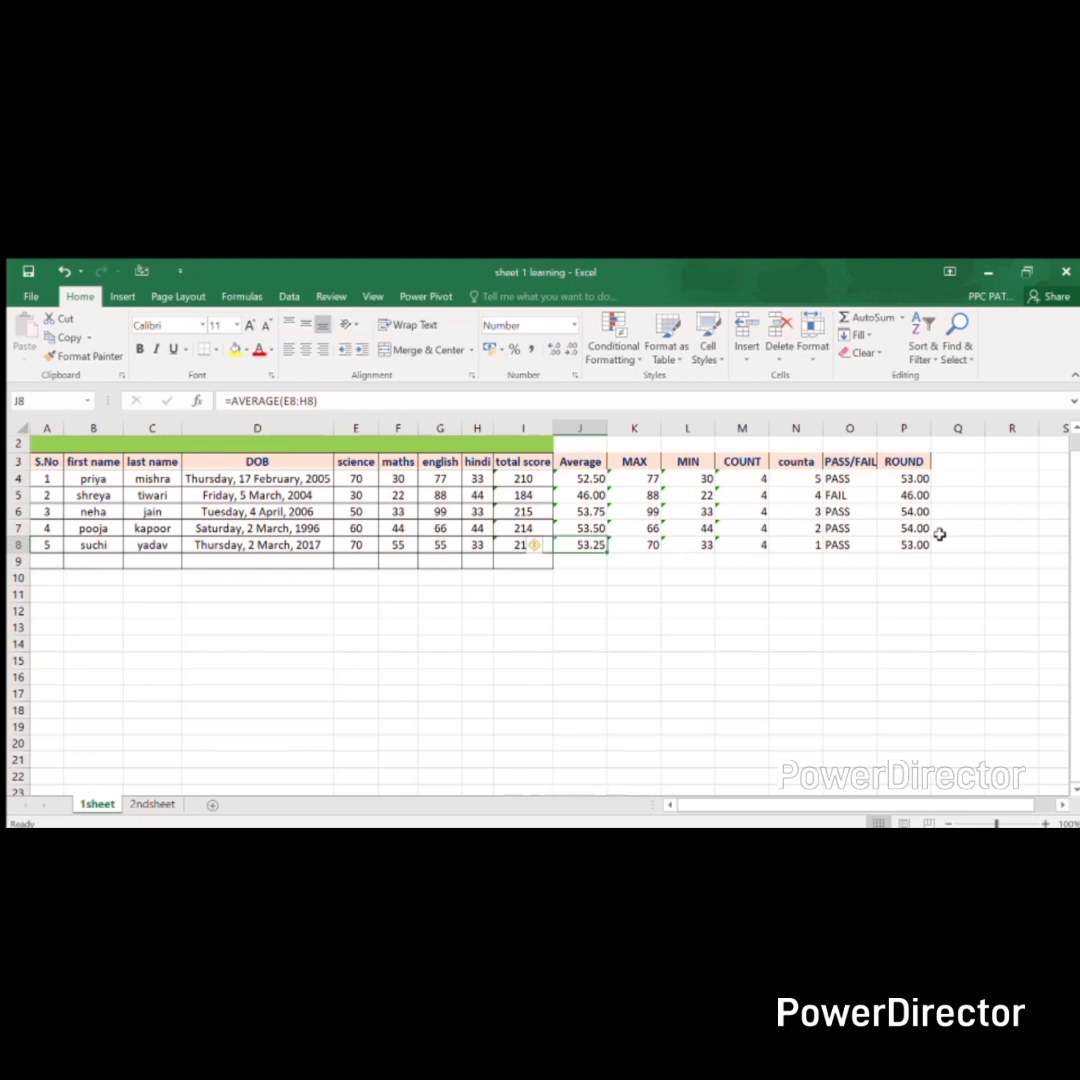
key(Right)
key(Right)
key(Right)
key(Right)
key(Right)
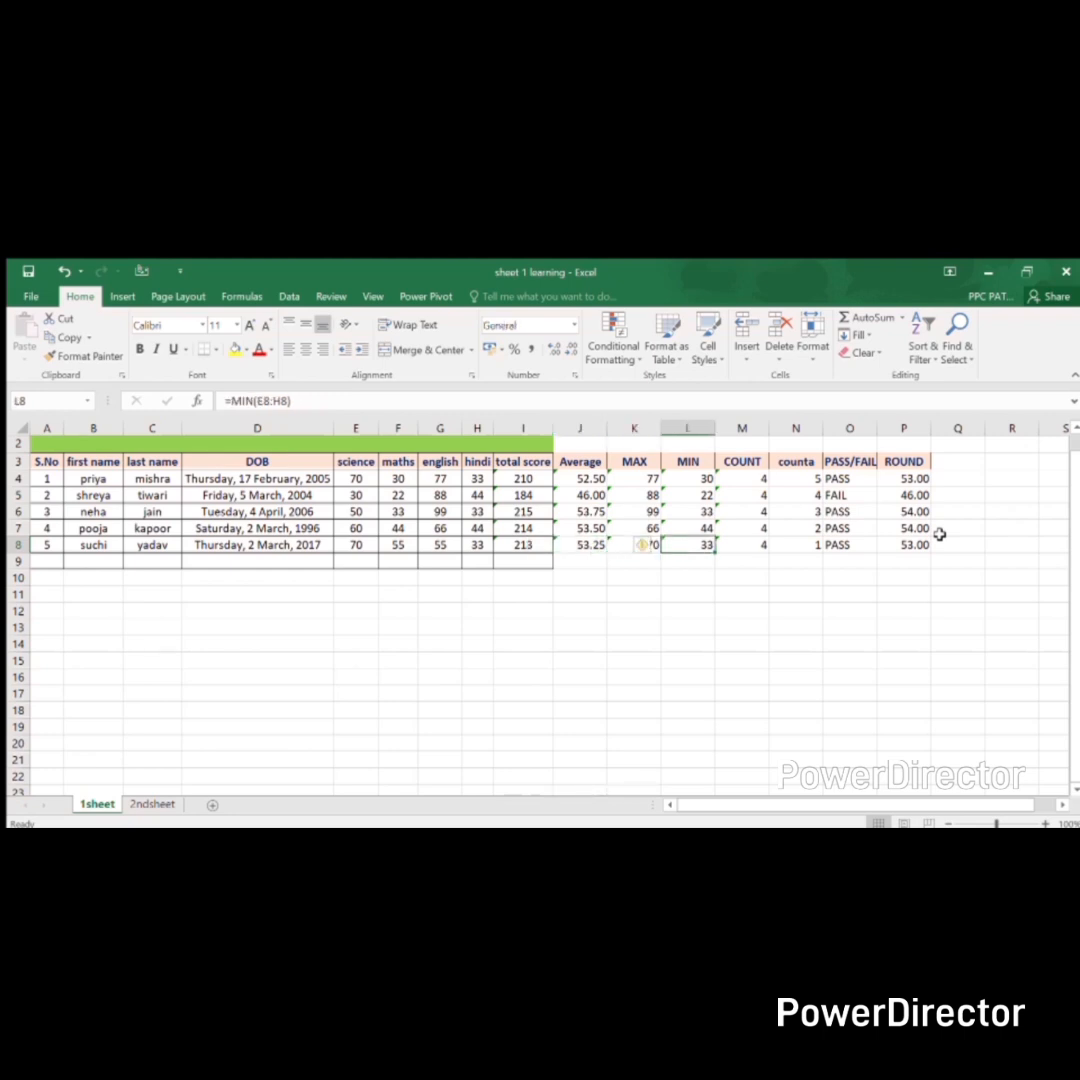
key(Right)
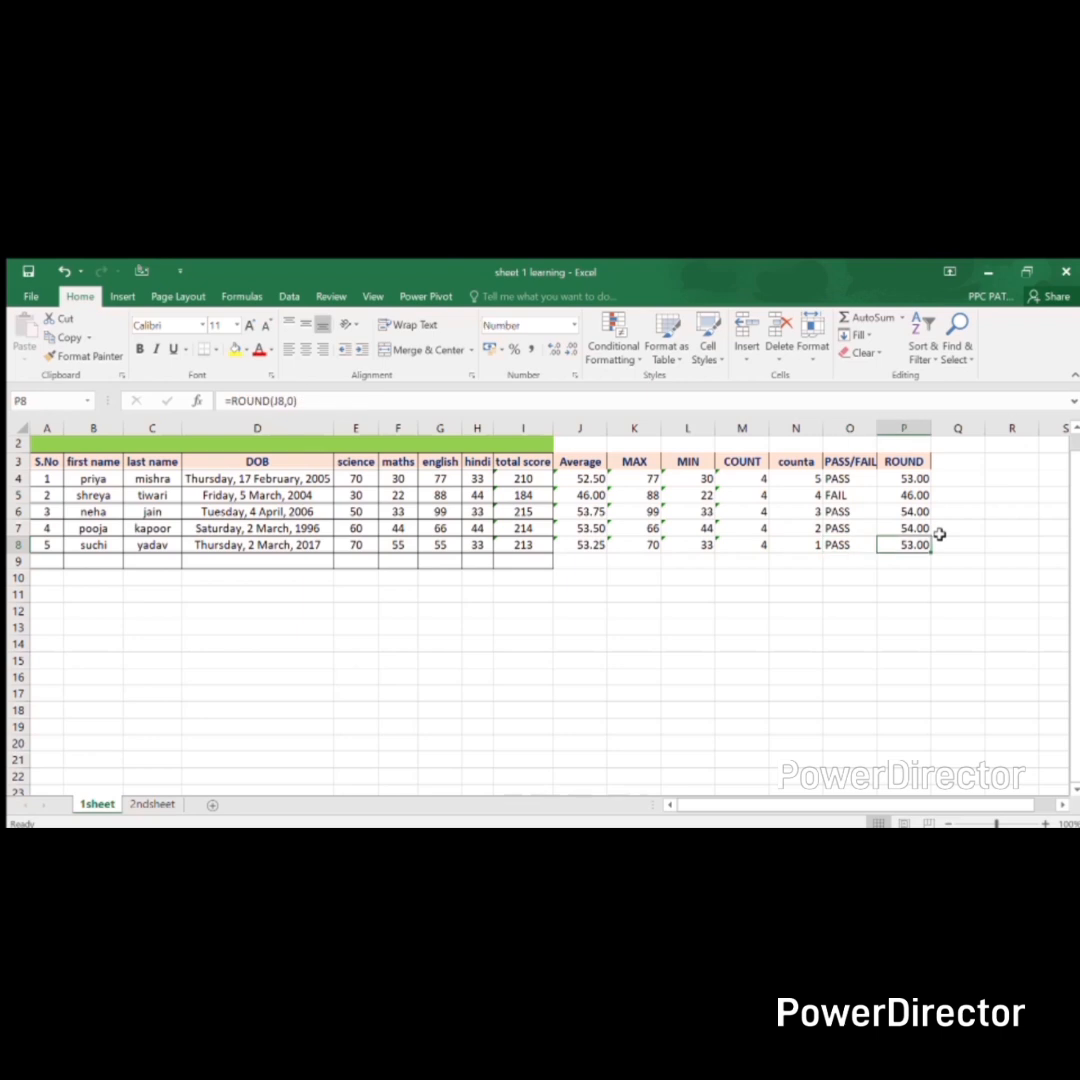
- Add the column heading ROUNDUP in Q3, beside ROUND
key(Up)
key(Up)
key(Up)
key(Up)
key(Up)
key(Right)
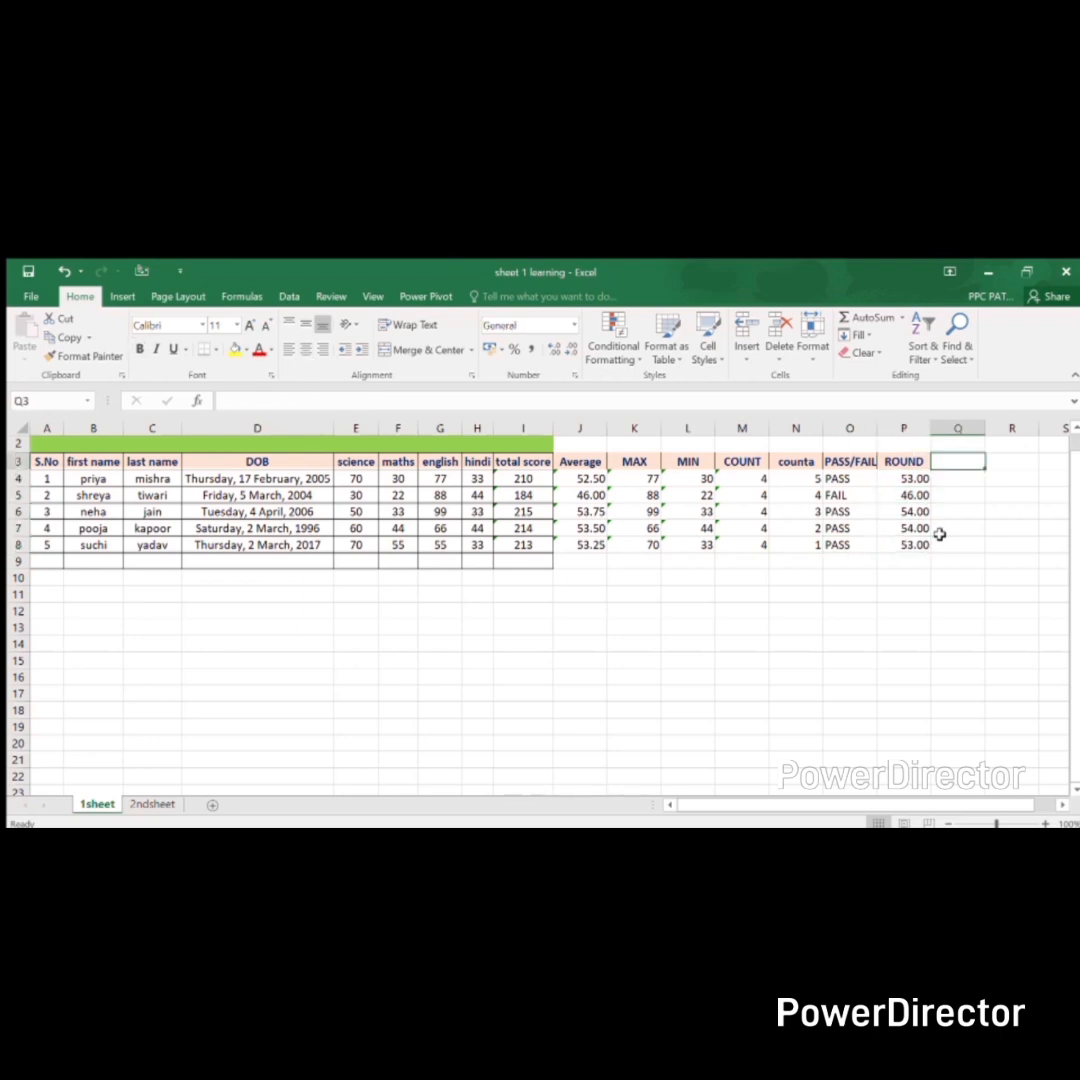
text(ROUNDU)
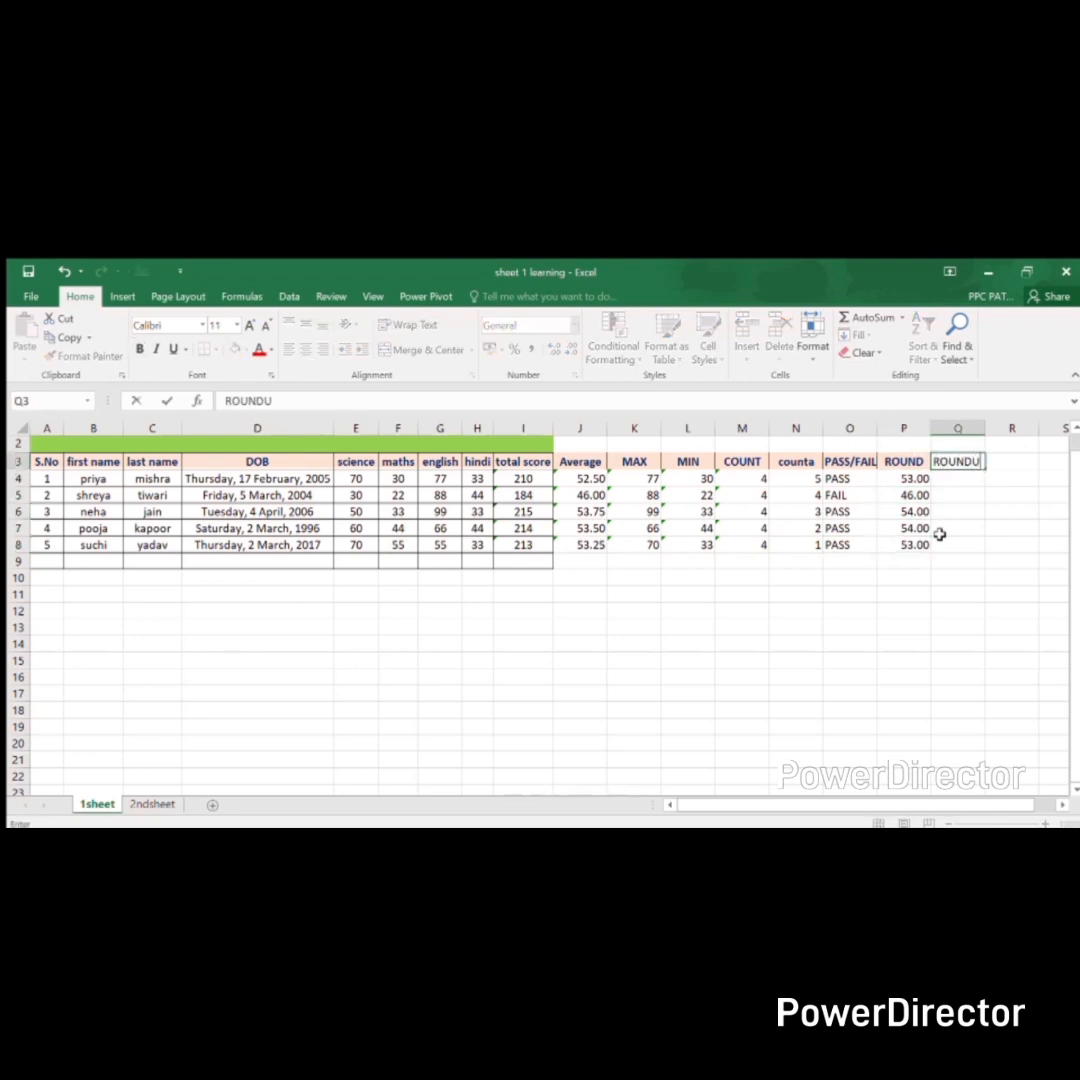
text(P)
key(Return)
- Add the column heading ROUNDDOWN in R3 and widen column Q slightly to fit its heading
key(Up)
key(Right)
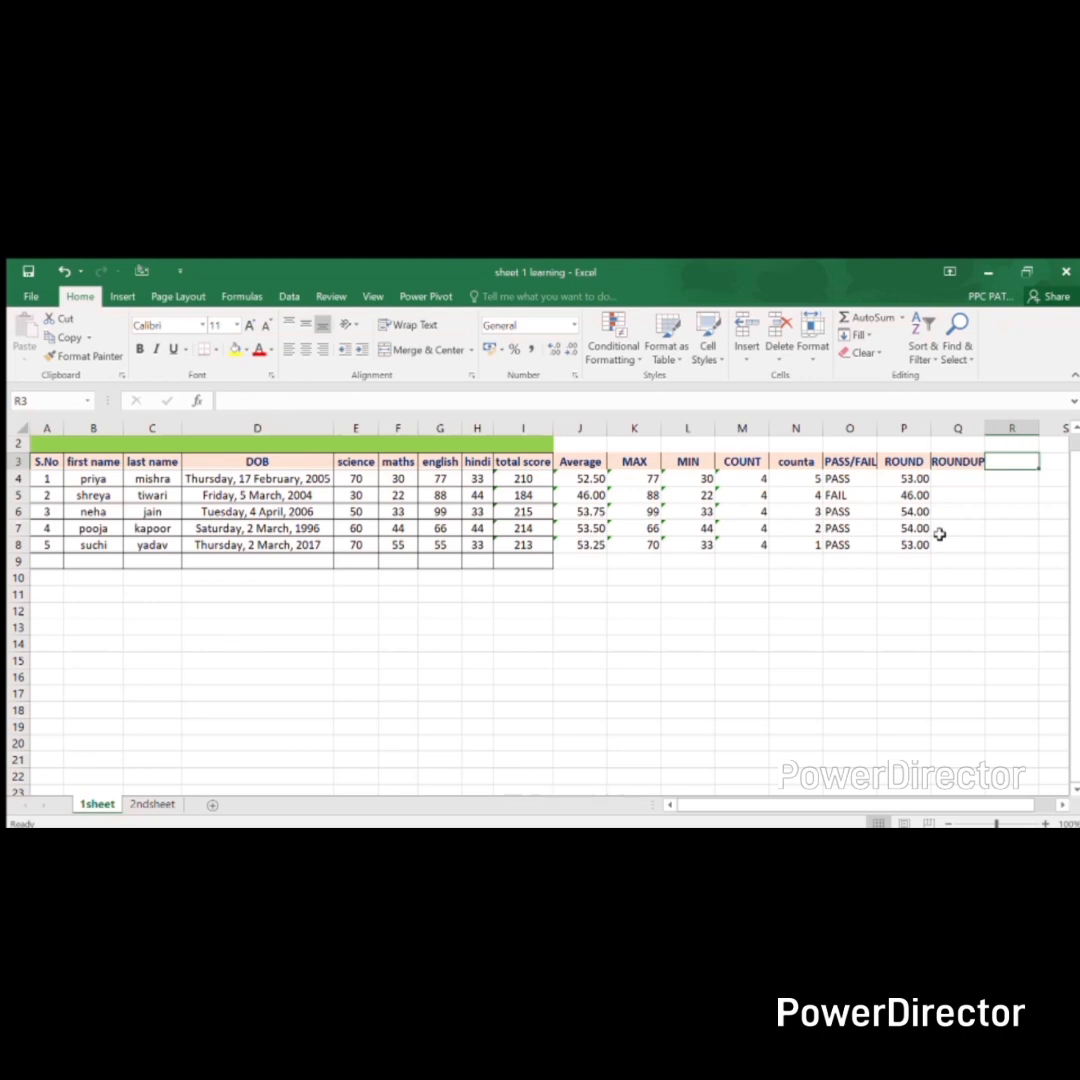
text(ROUNDD)
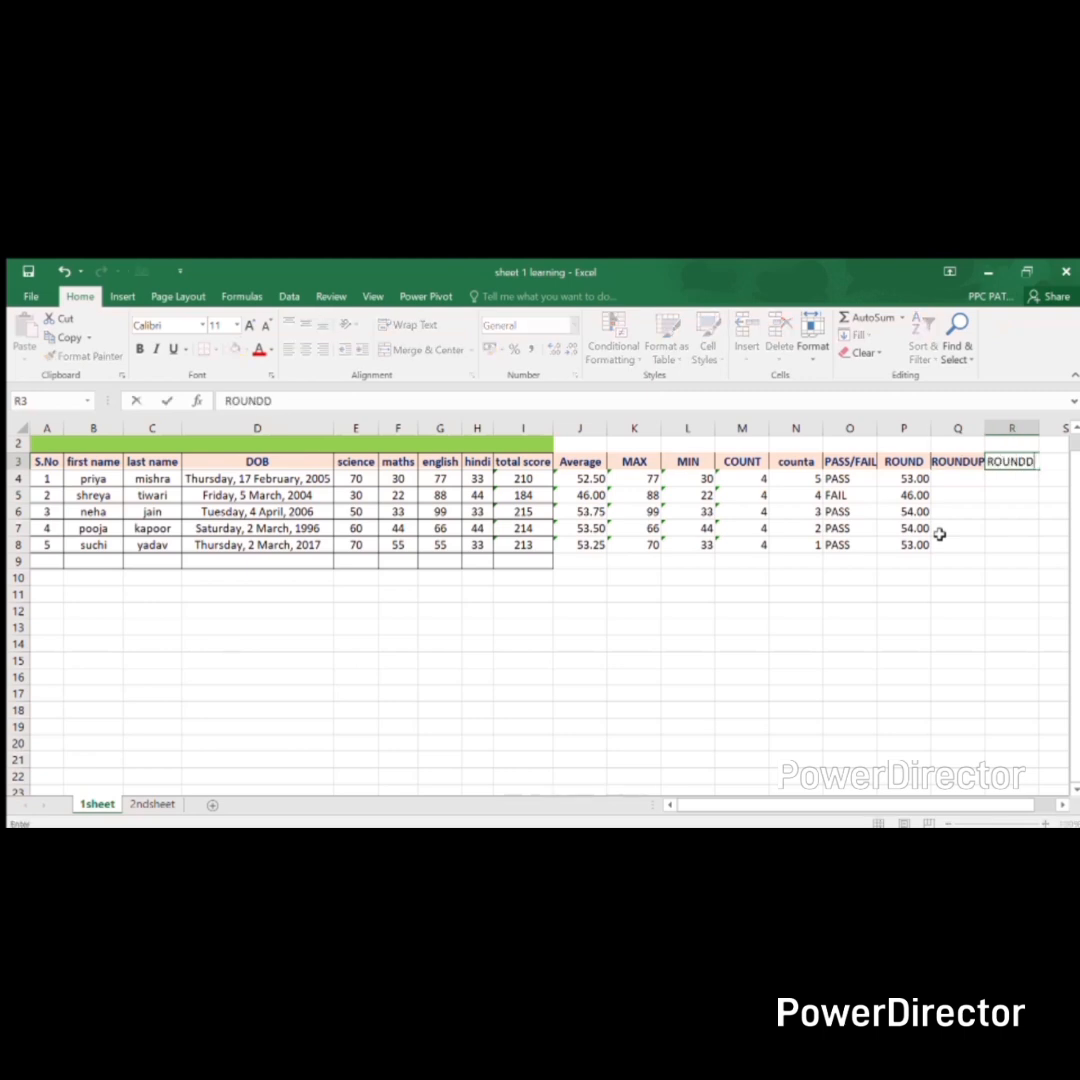
text(OWN)
key(Return)
key(Left)
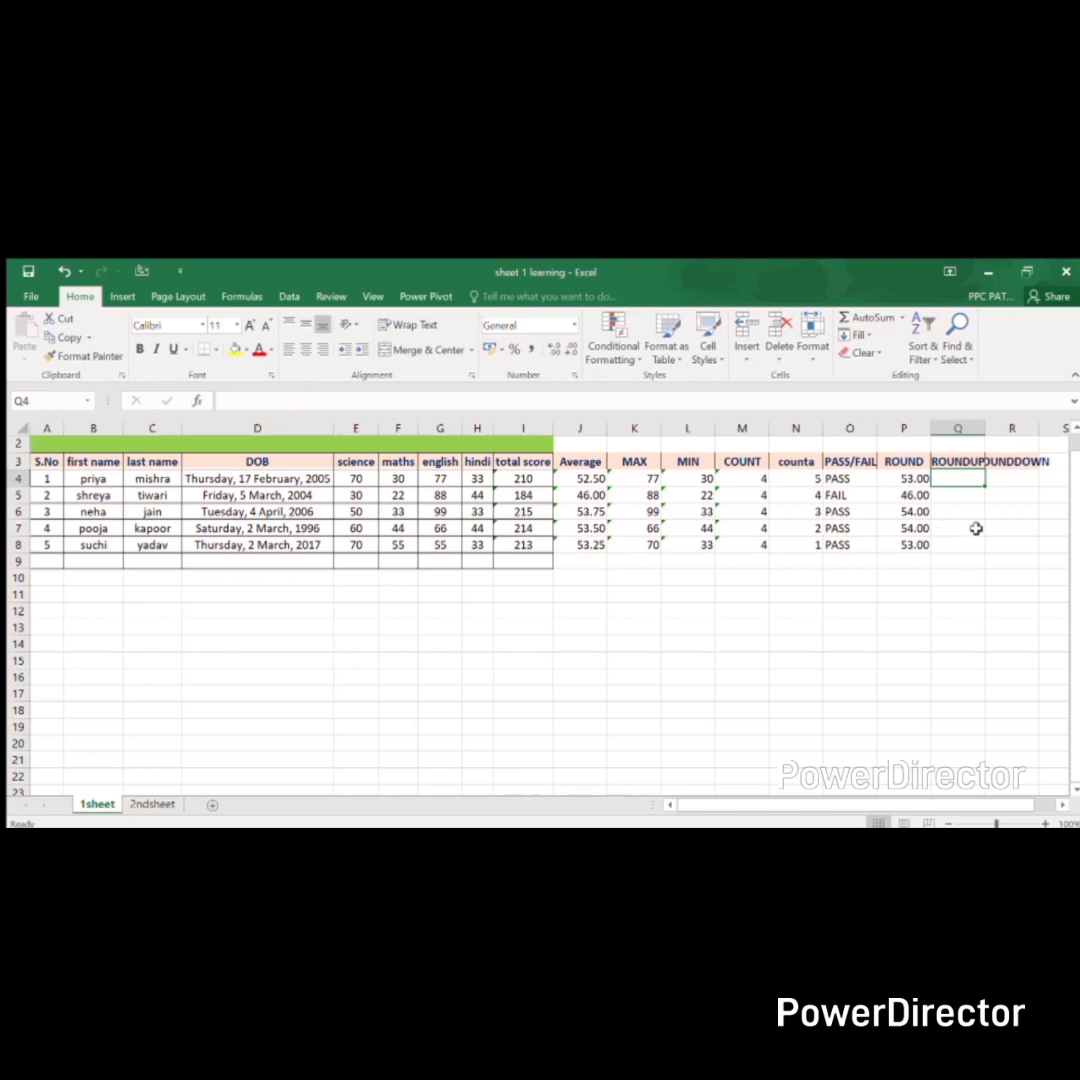
drag(985, 431, 989, 431)
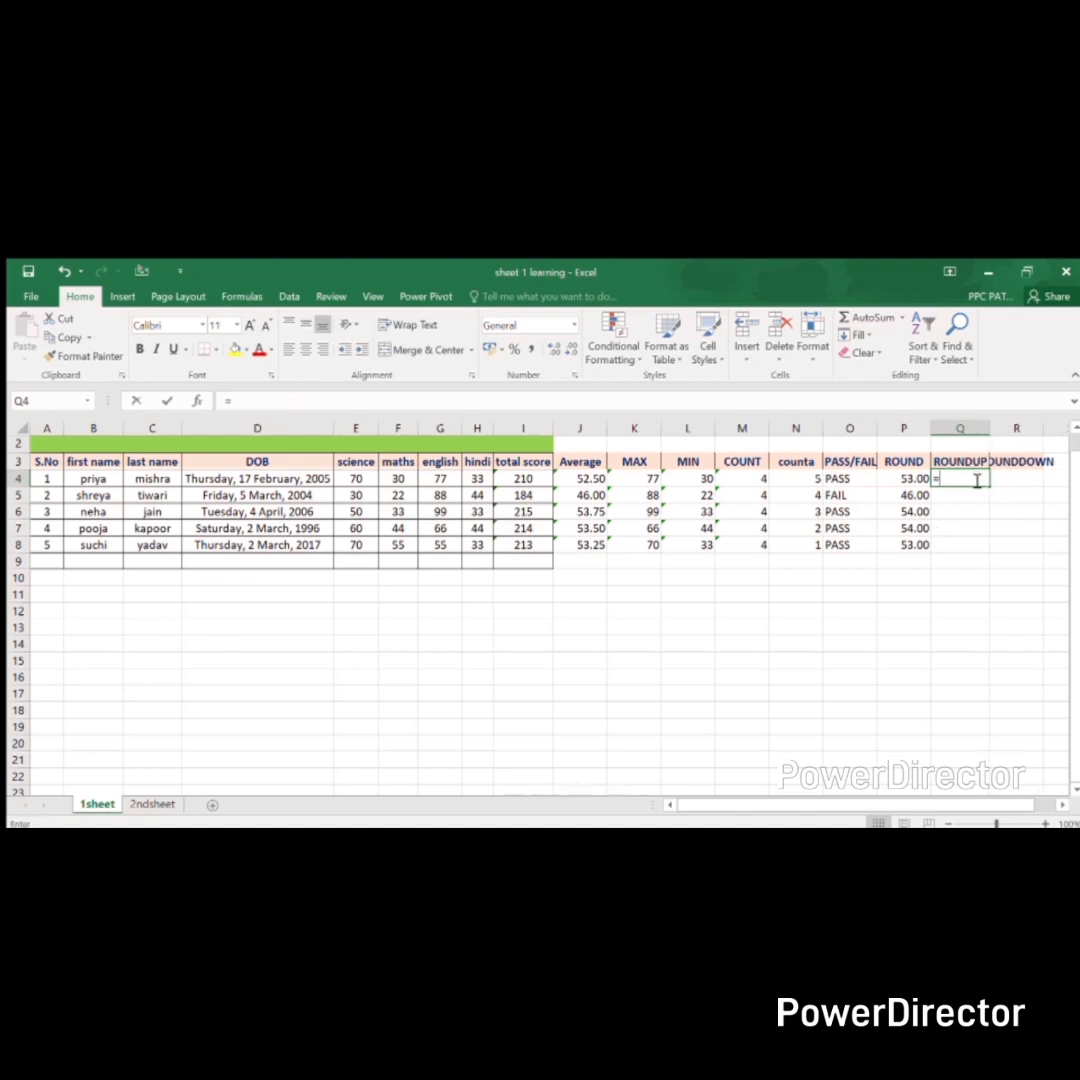
- Enter =ROUNDUP(J4,1) in Q4 to round the first student's average up to one decimal place
text(=RO)
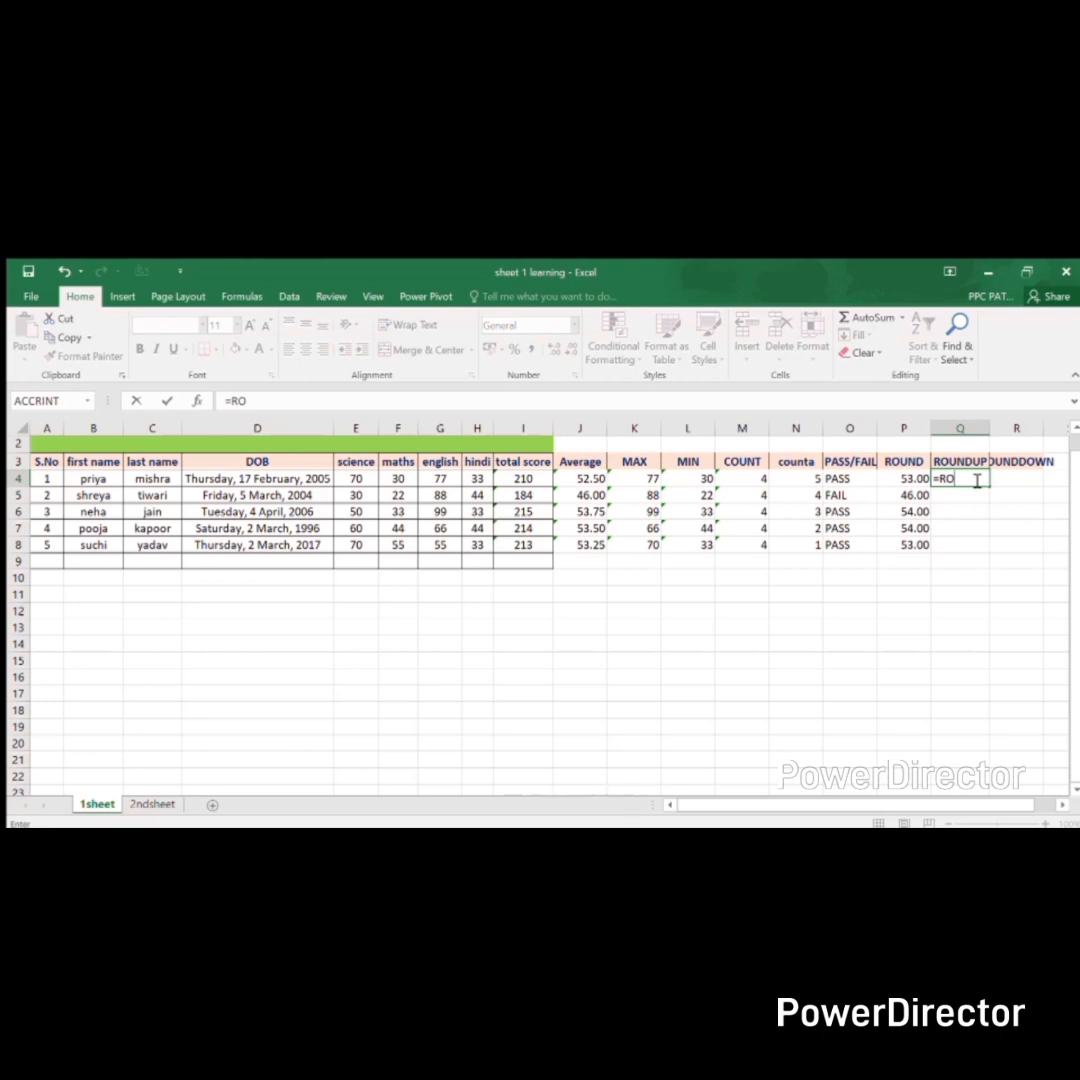
text(UNDUP()
key(Left)
key(Left)
key(Left)
key(Left)
key(Left)
key(Left)
key(Left)
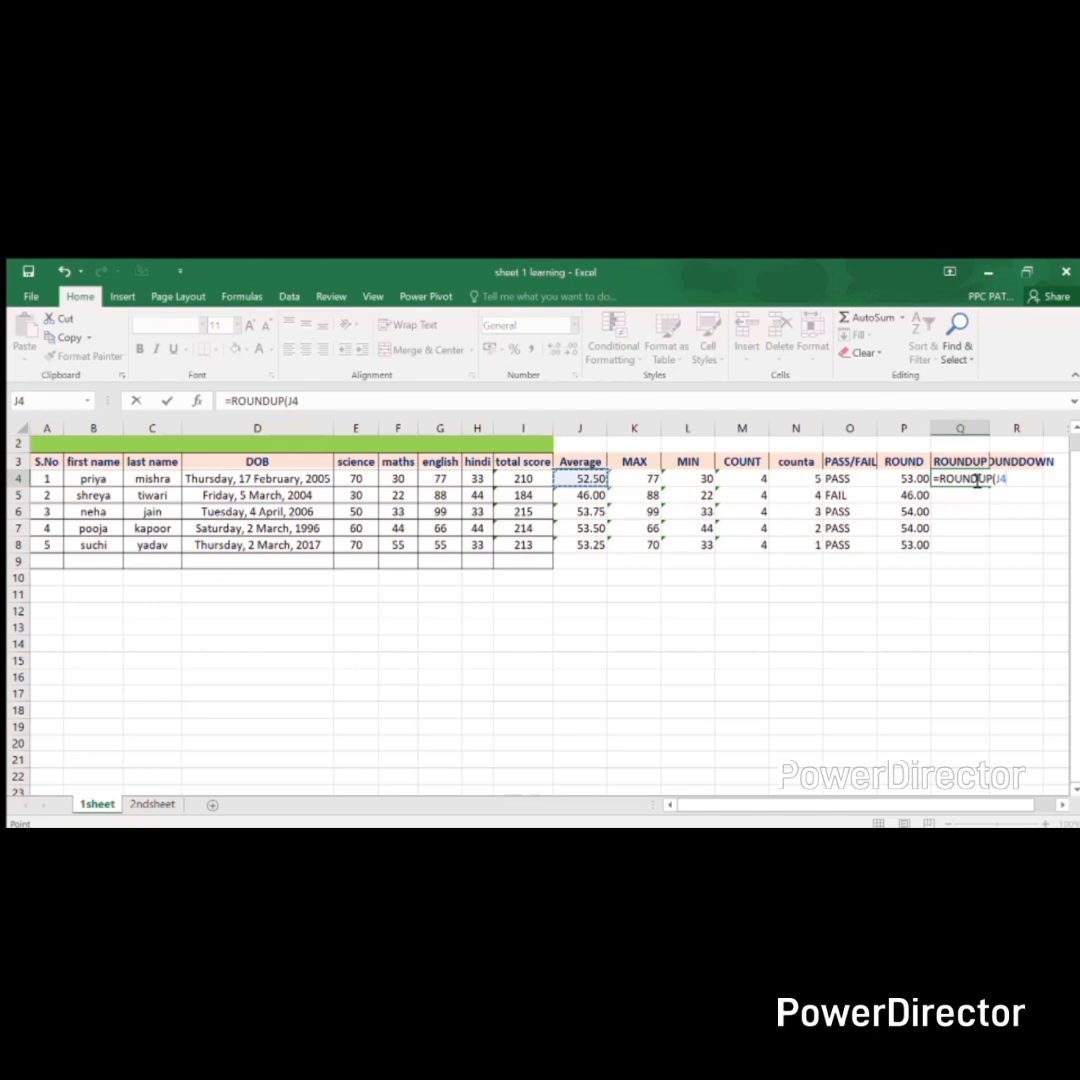
text(,1)
key(Return)
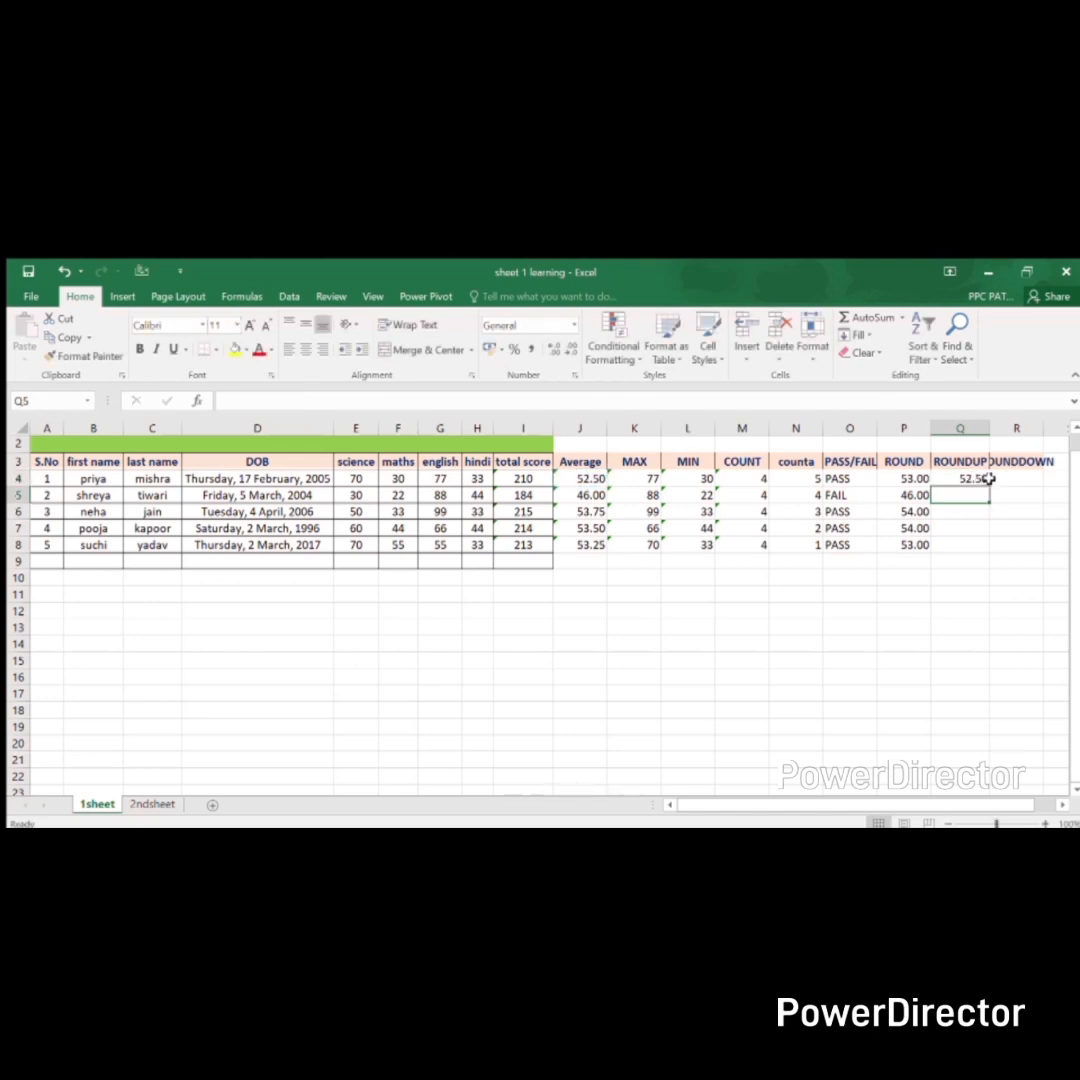
- Fill the ROUNDUP formula from Q4 down through Q8 for the remaining students
drag(985, 480, 962, 528)
key(shift+Down)
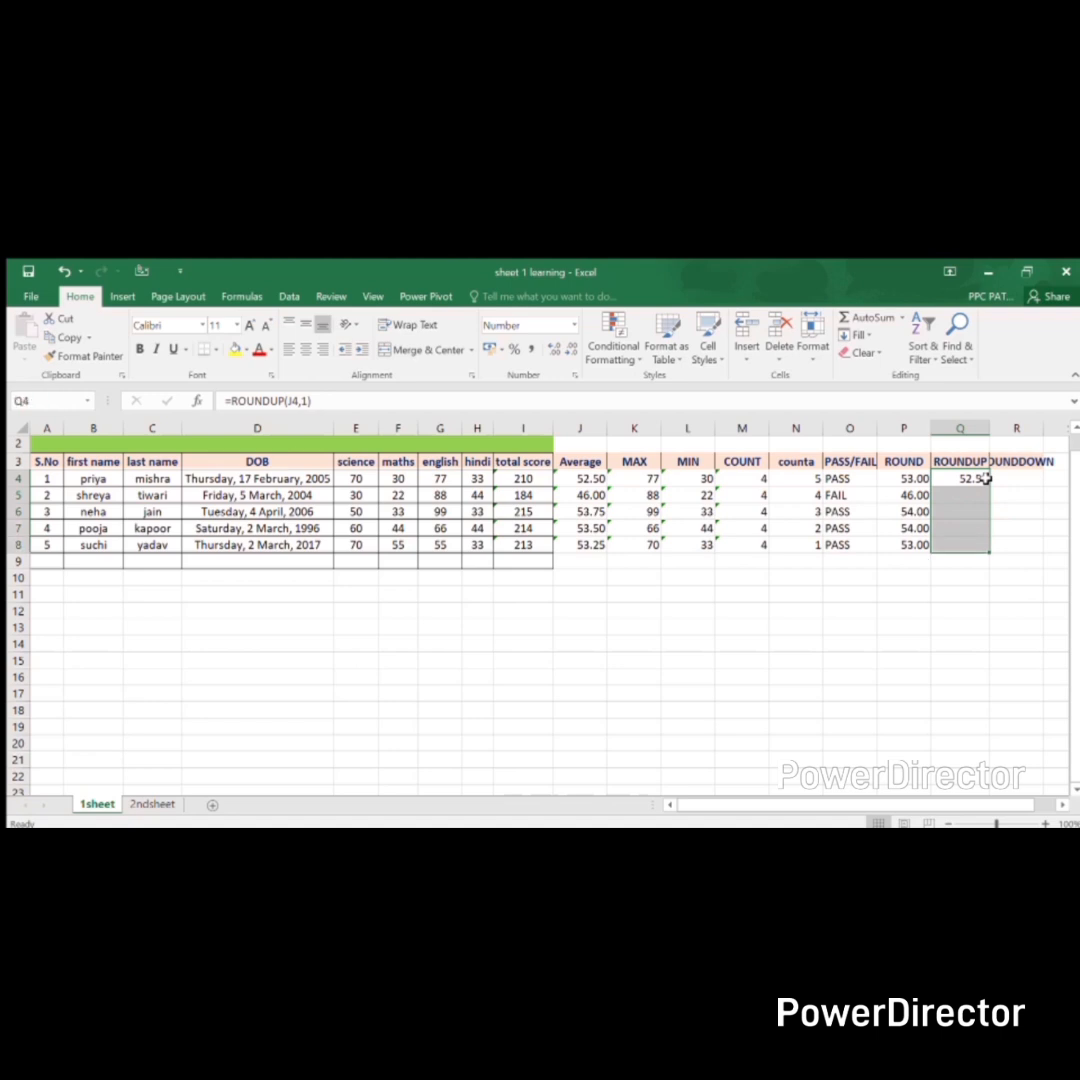
key(ctrl+d)
key(Down)
key(Down)
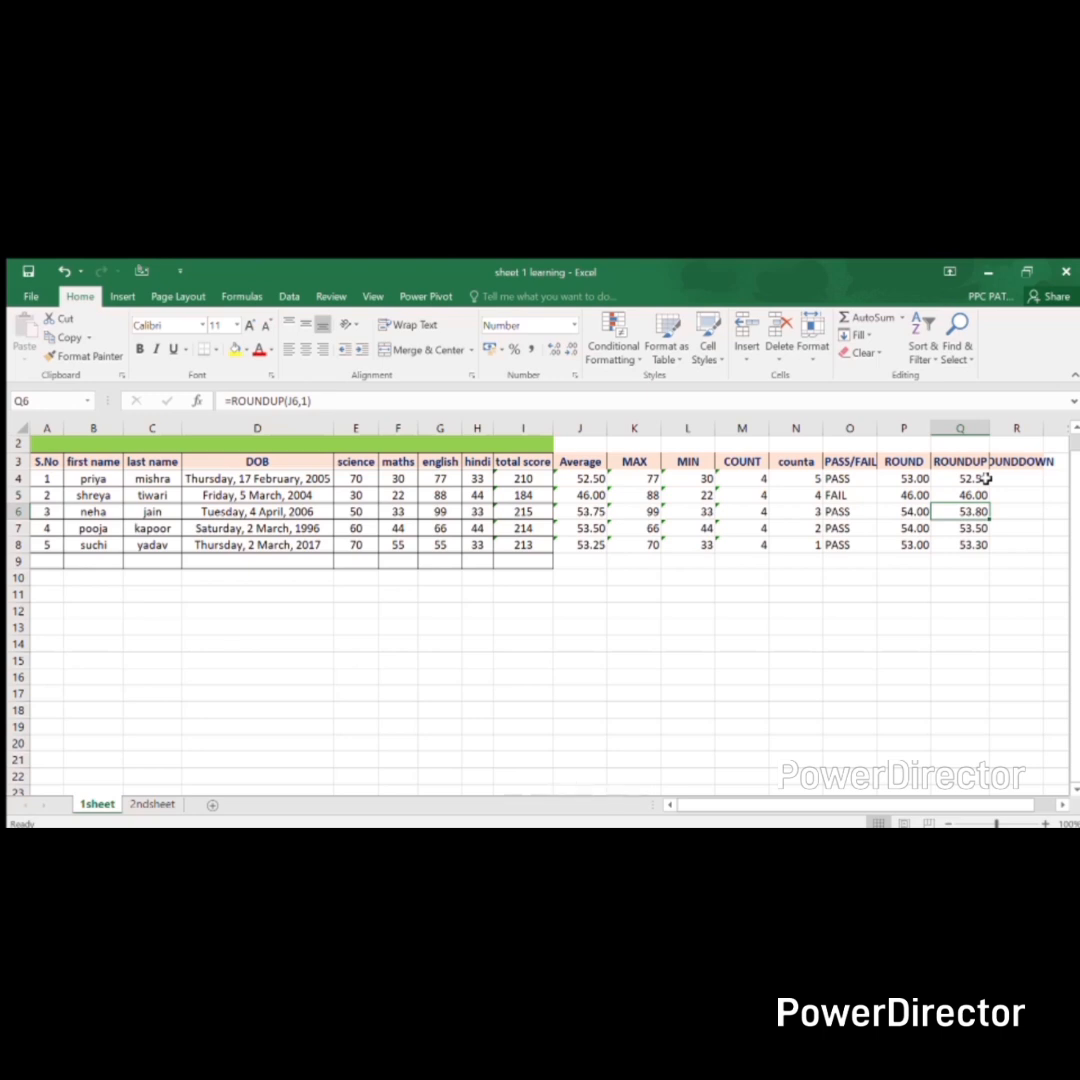
click(988, 479)
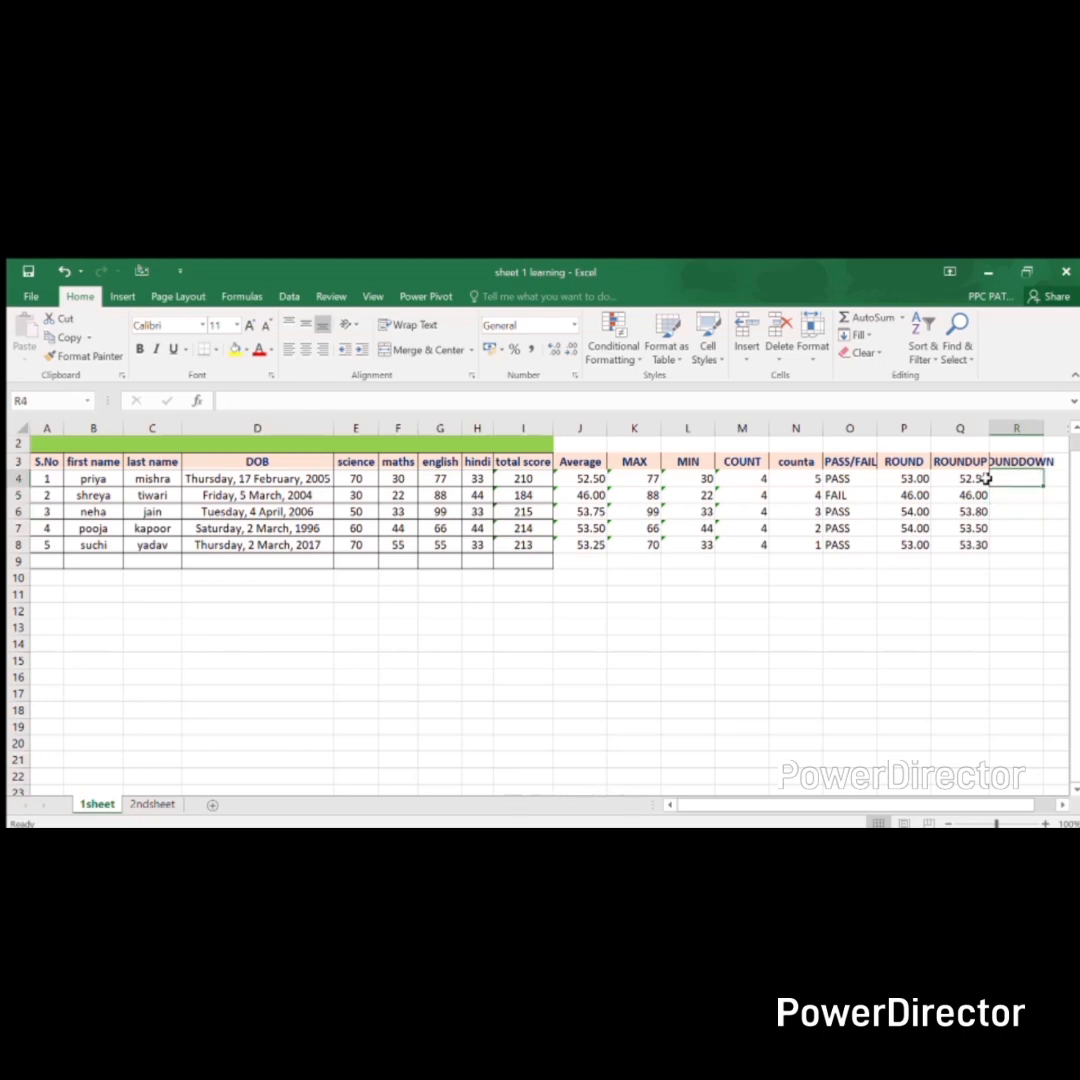
text(=)
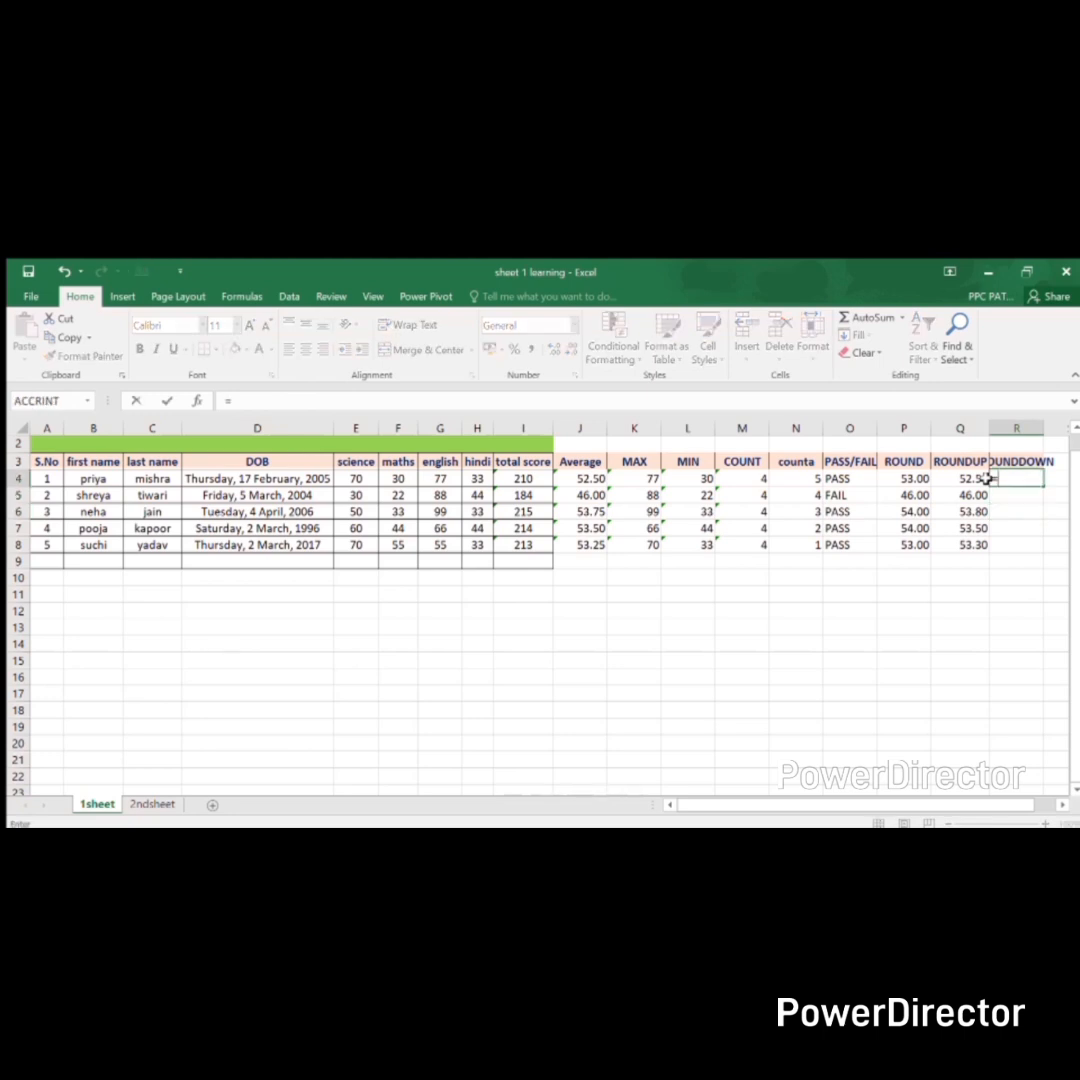
text(DOWMDOWN)
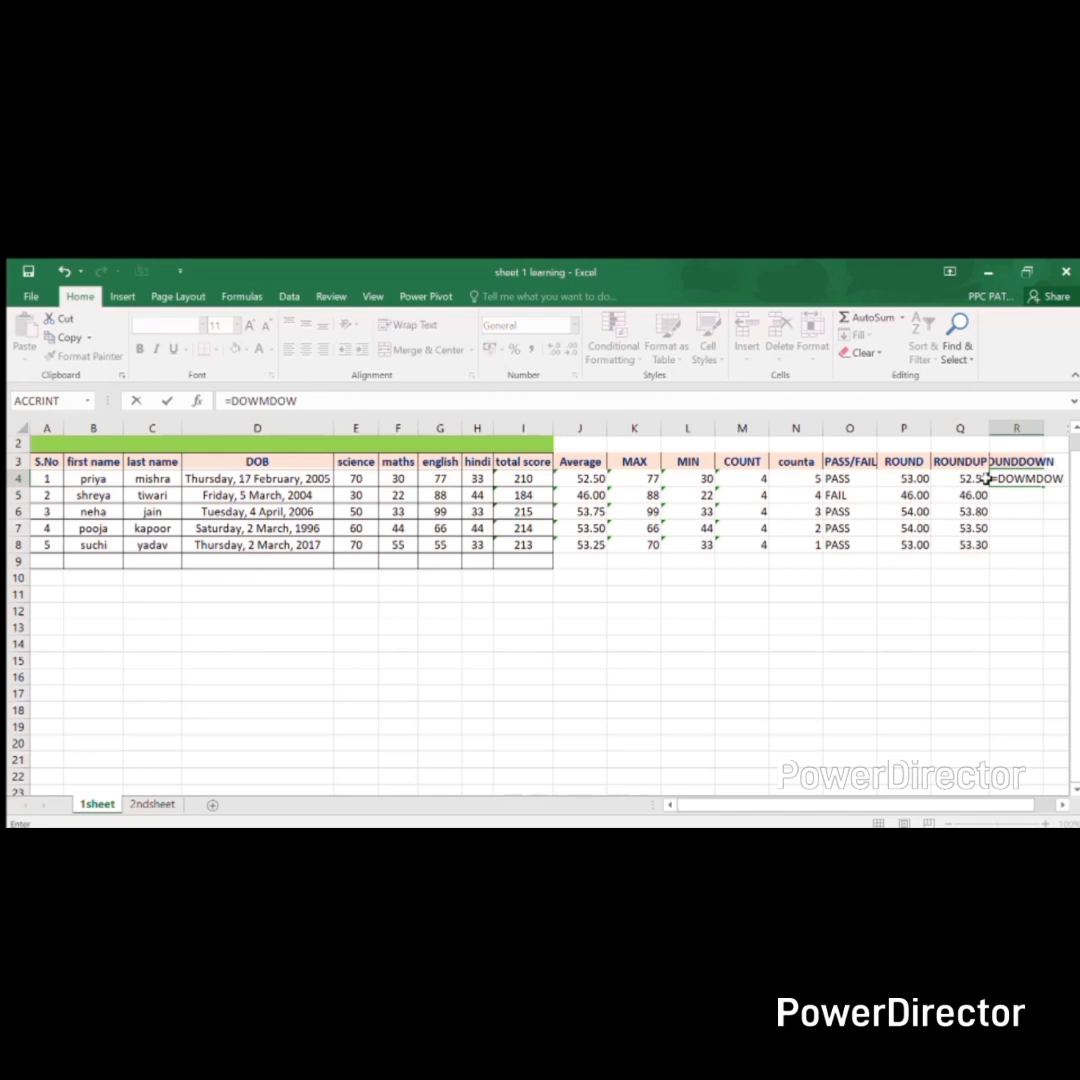
key(Return)
click(988, 479)
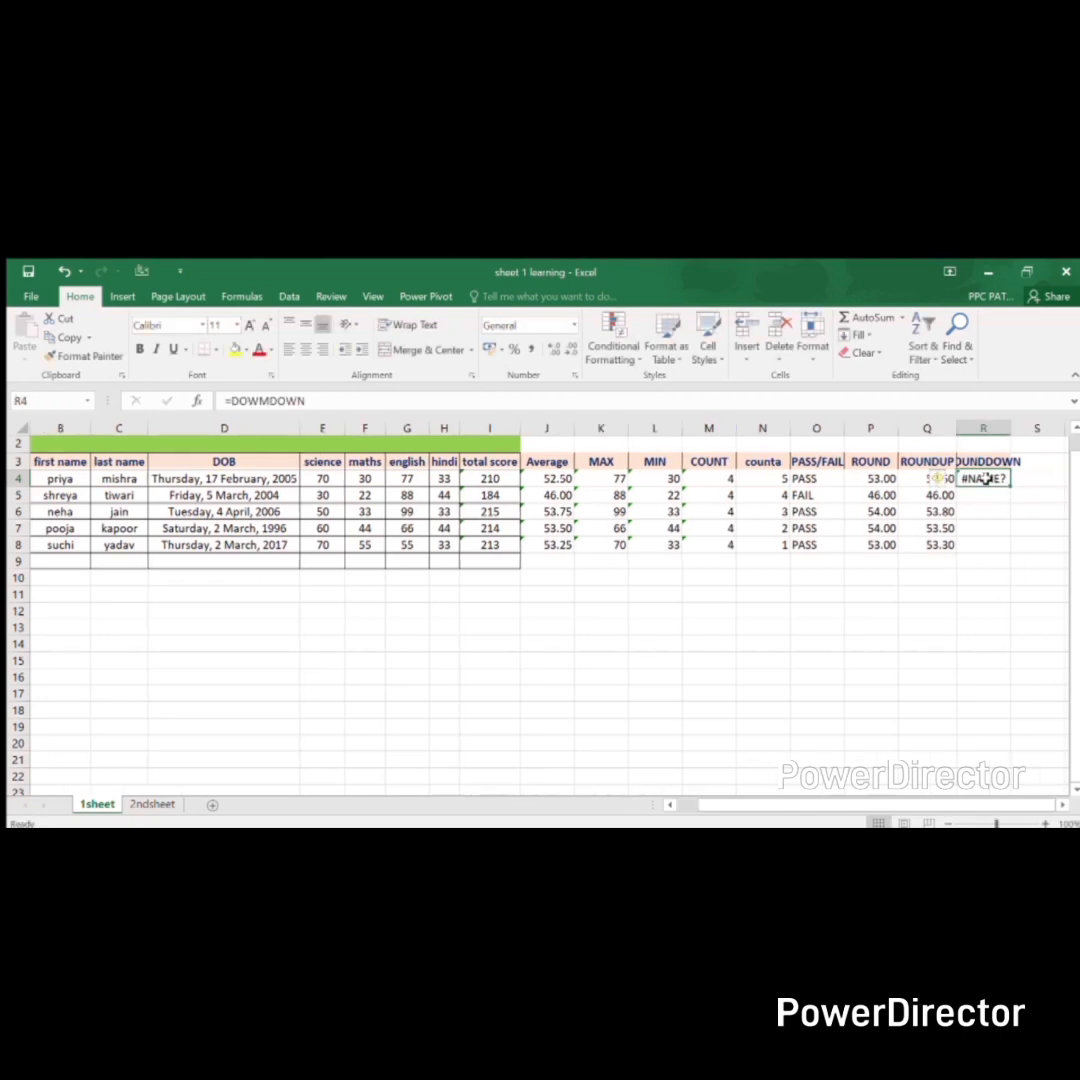
text(=DOWN)
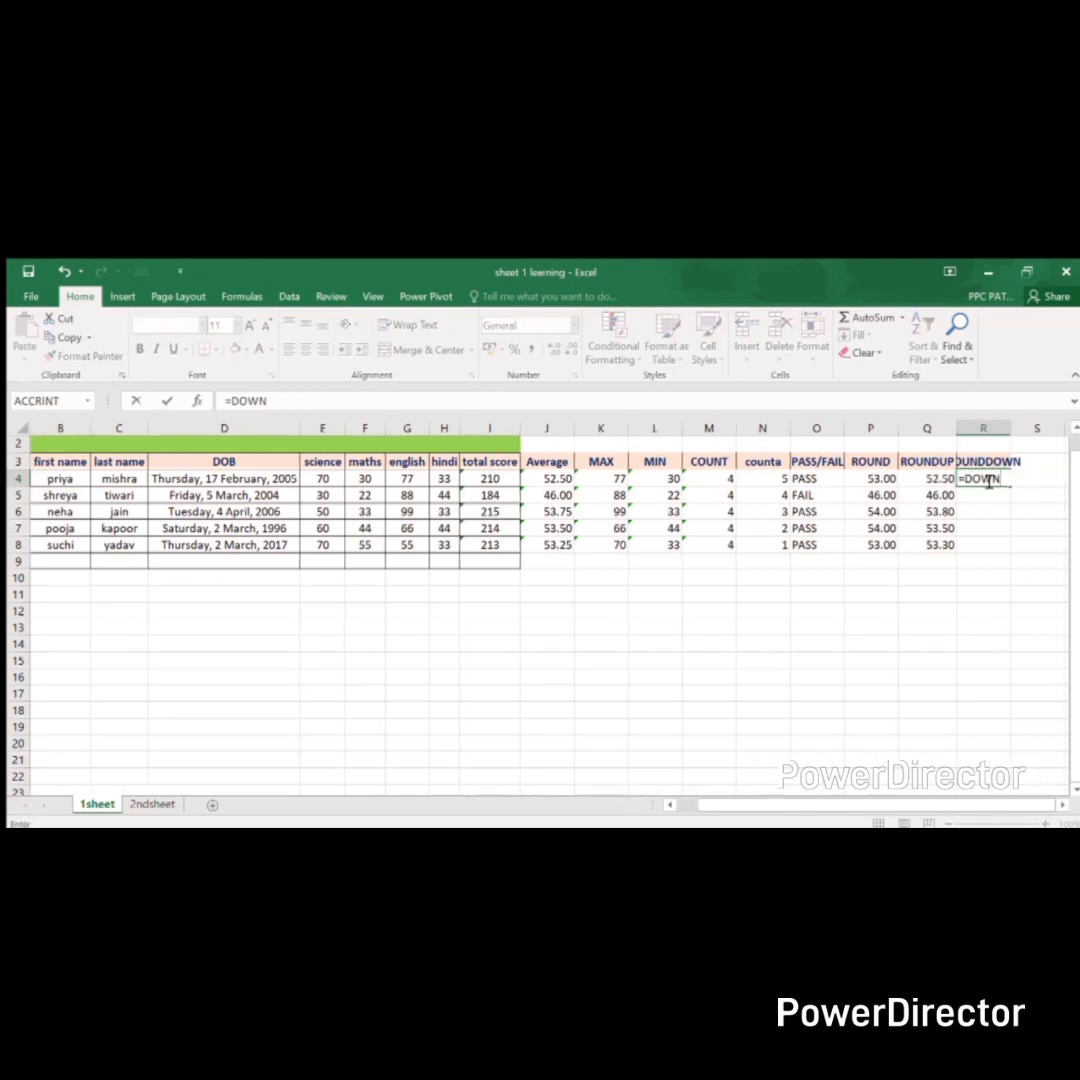
text(DOWN)
key(BackSpace)
key(BackSpace)
key(BackSpace)
key(BackSpace)
key(BackSpace)
key(BackSpace)
key(BackSpace)
key(BackSpace)
key(BackSpace)
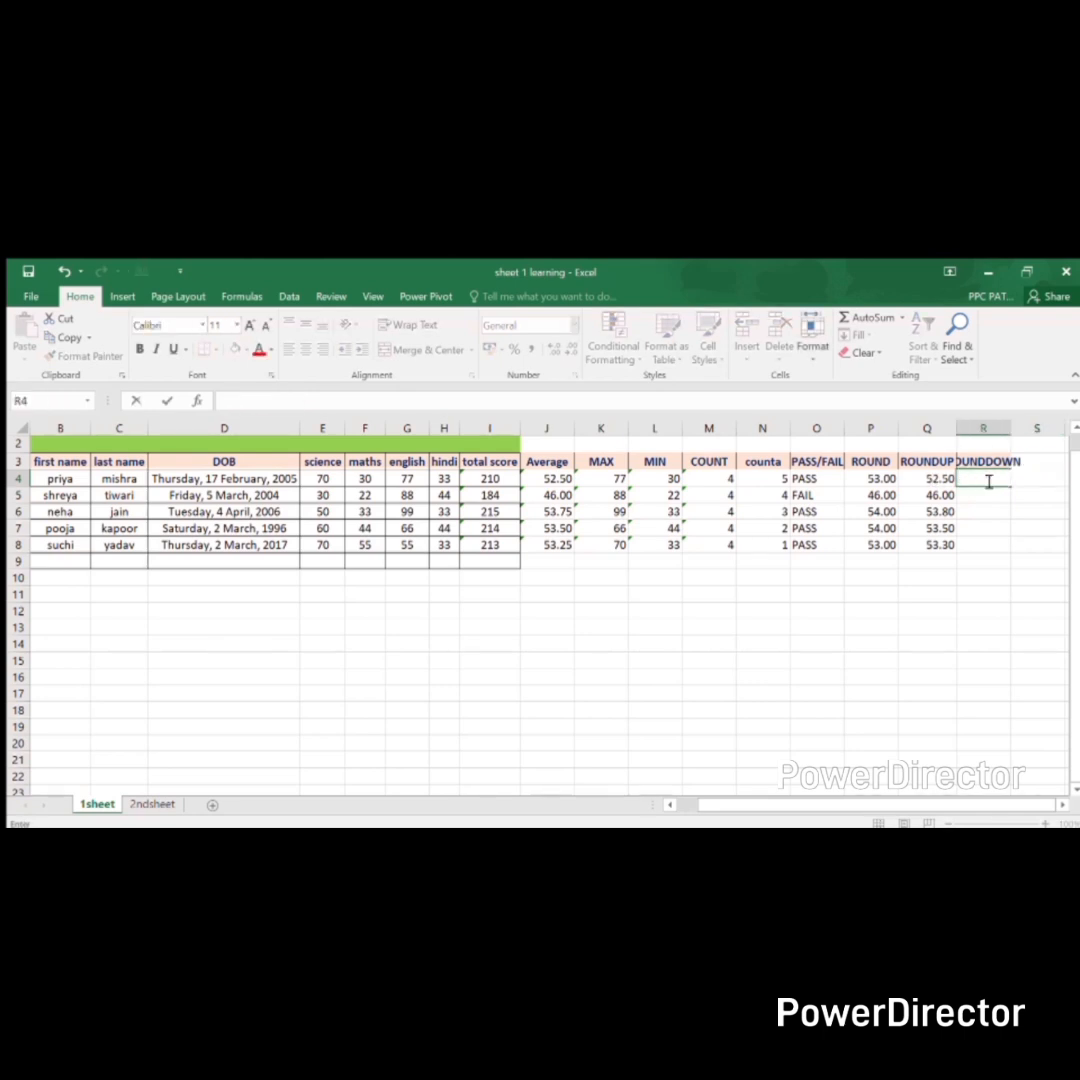
- Enter =ROUNDDOWN(J4,0) in R4 to round the first student's average down to a whole number
text(=ROUND)
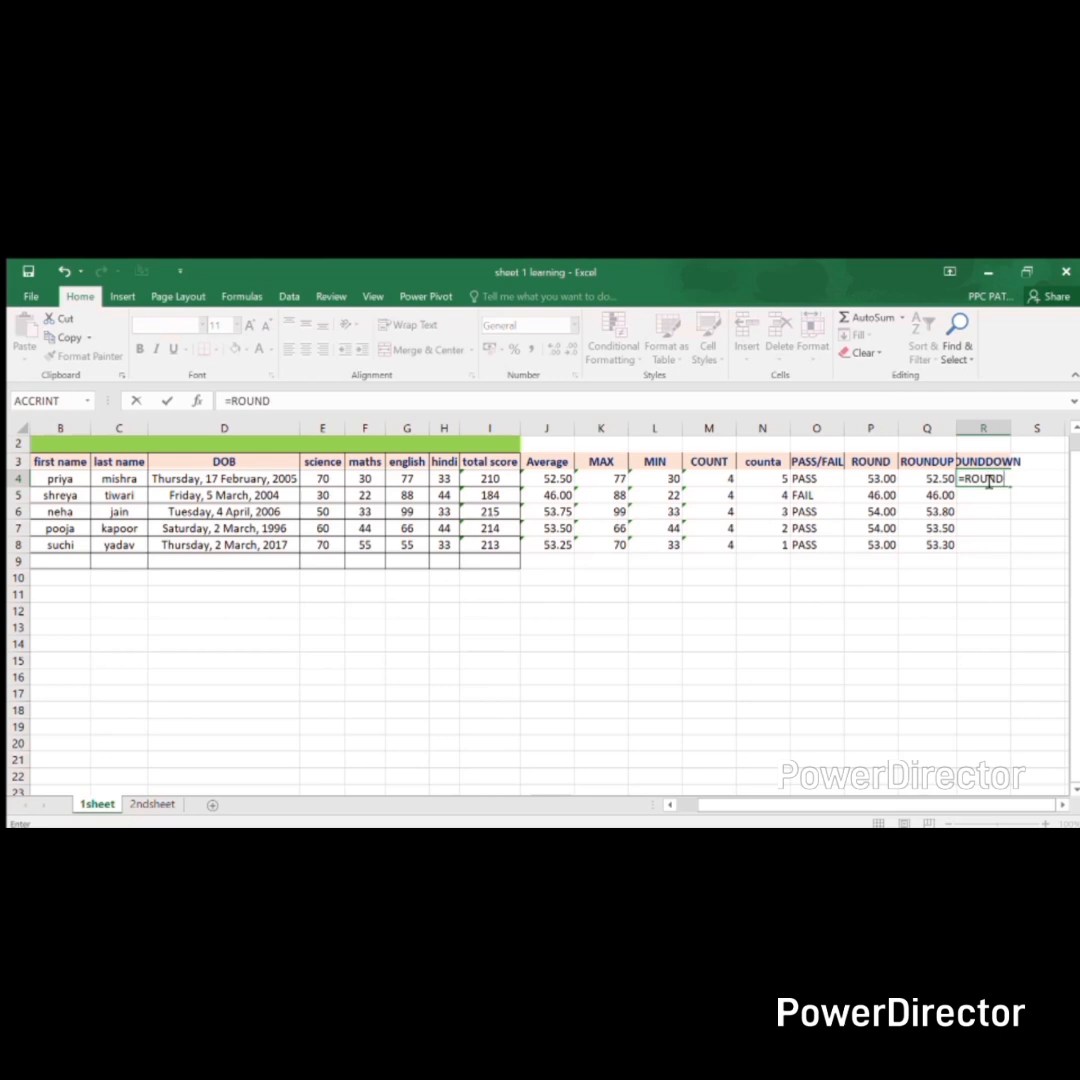
text(DOWN()
key(Left)
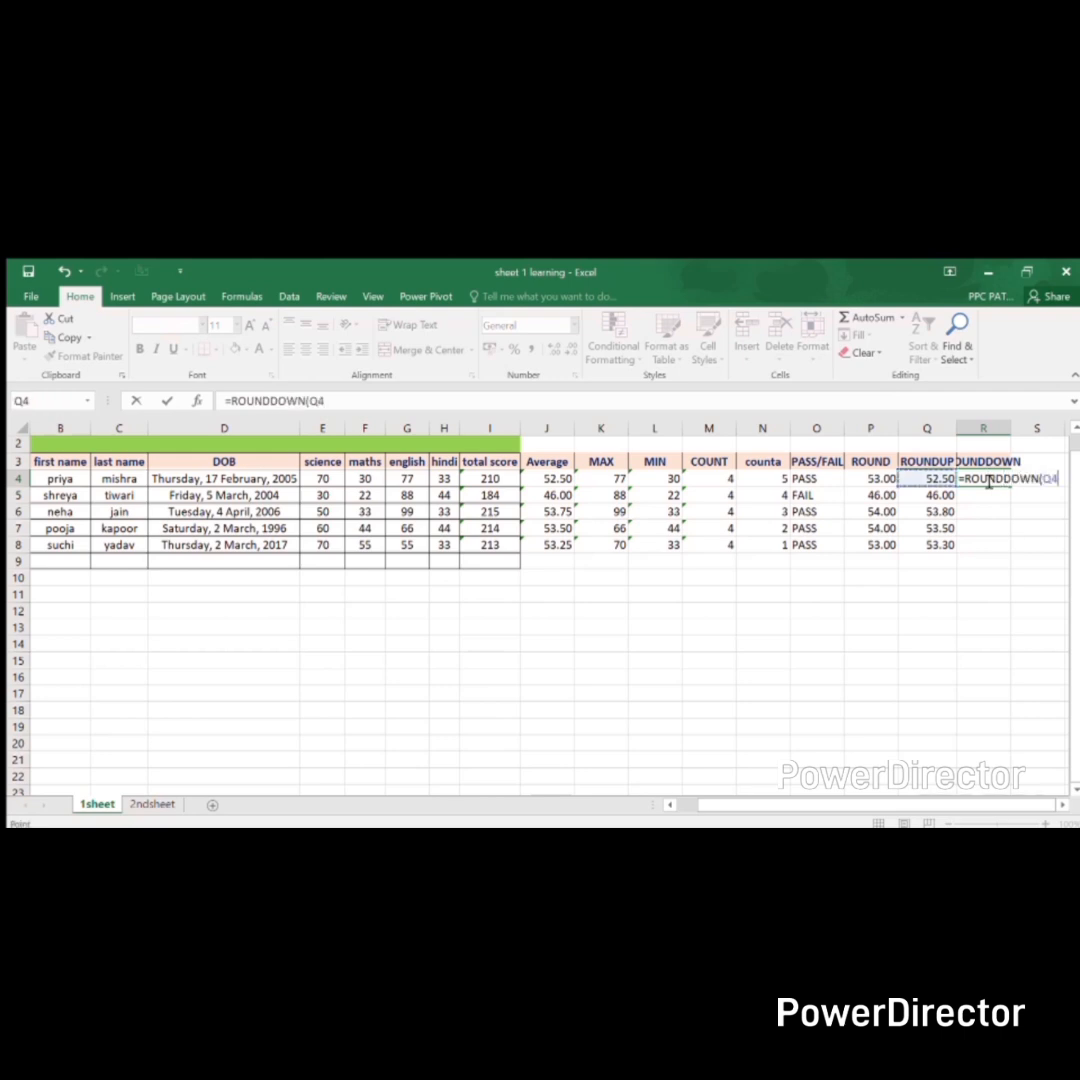
key(Left)
key(Left)
key(Left)
key(Left)
key(Left)
key(Left)
key(Left)
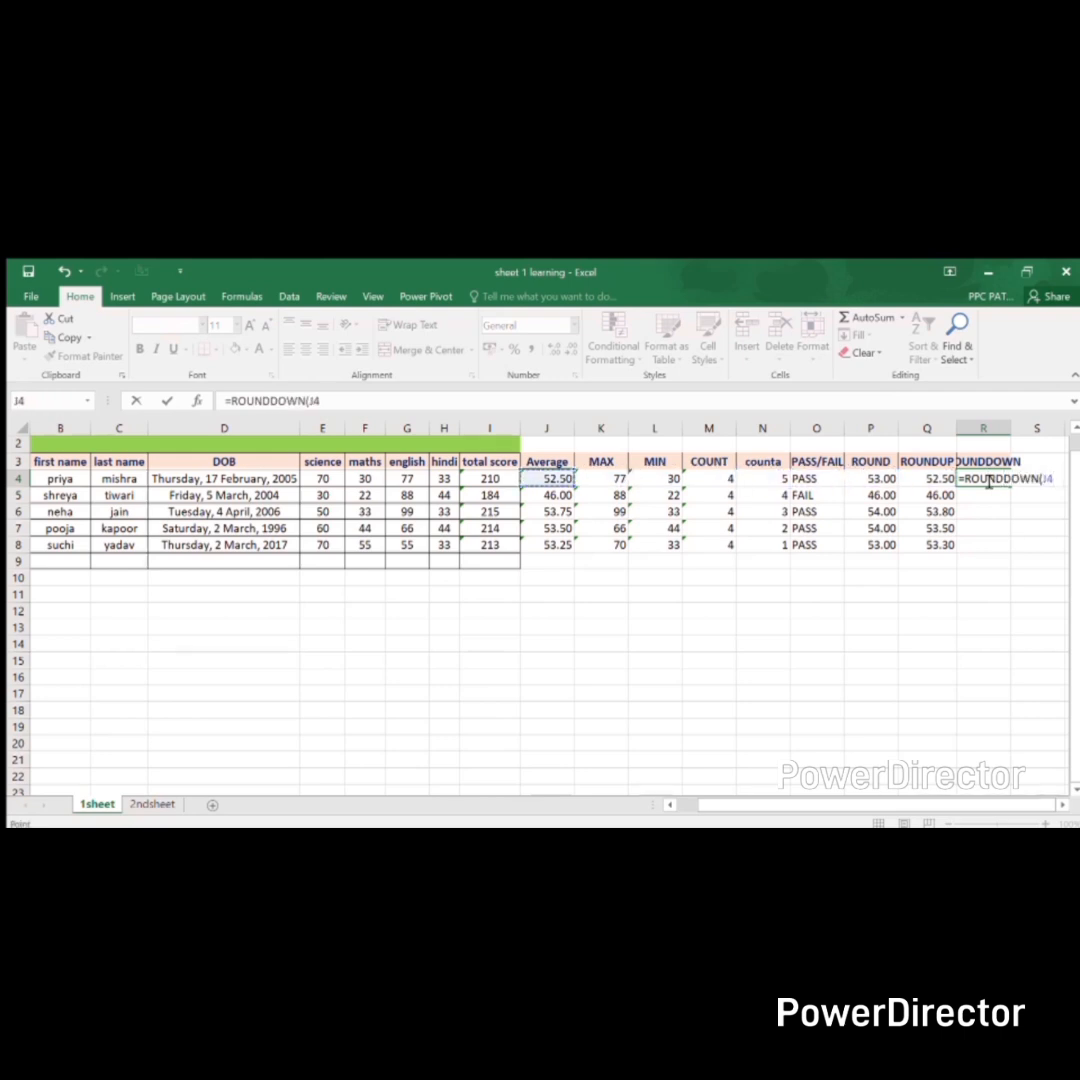
text(,0))
key(ctrl+Return)
- Fill the ROUNDDOWN formula from R4 down through R8 for the remaining students
key(shift+Down)
key(shift+Down)
key(shift+Down)
key(shift+Down)
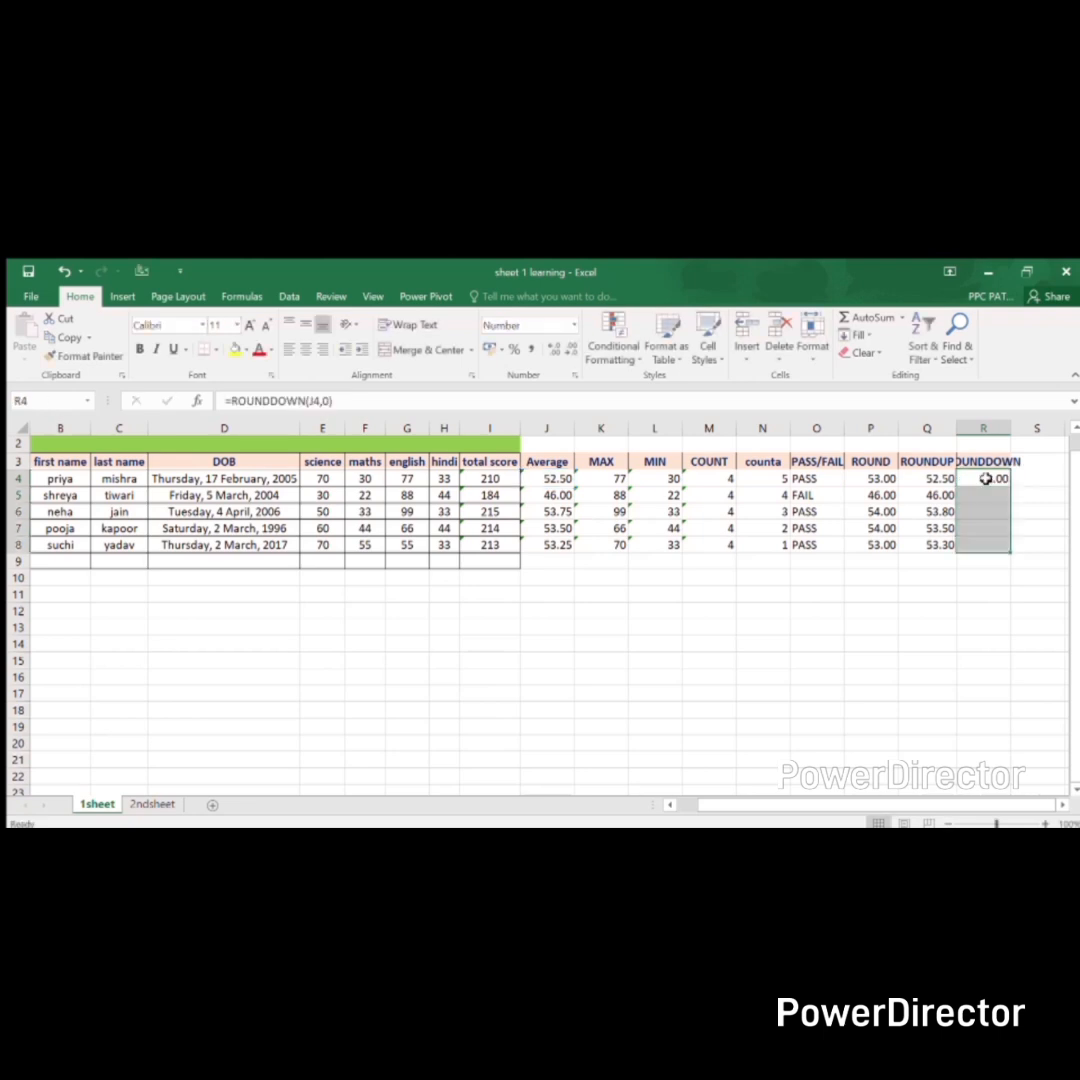
key(ctrl+d)
key(Down)
key(Down)
key(Down)
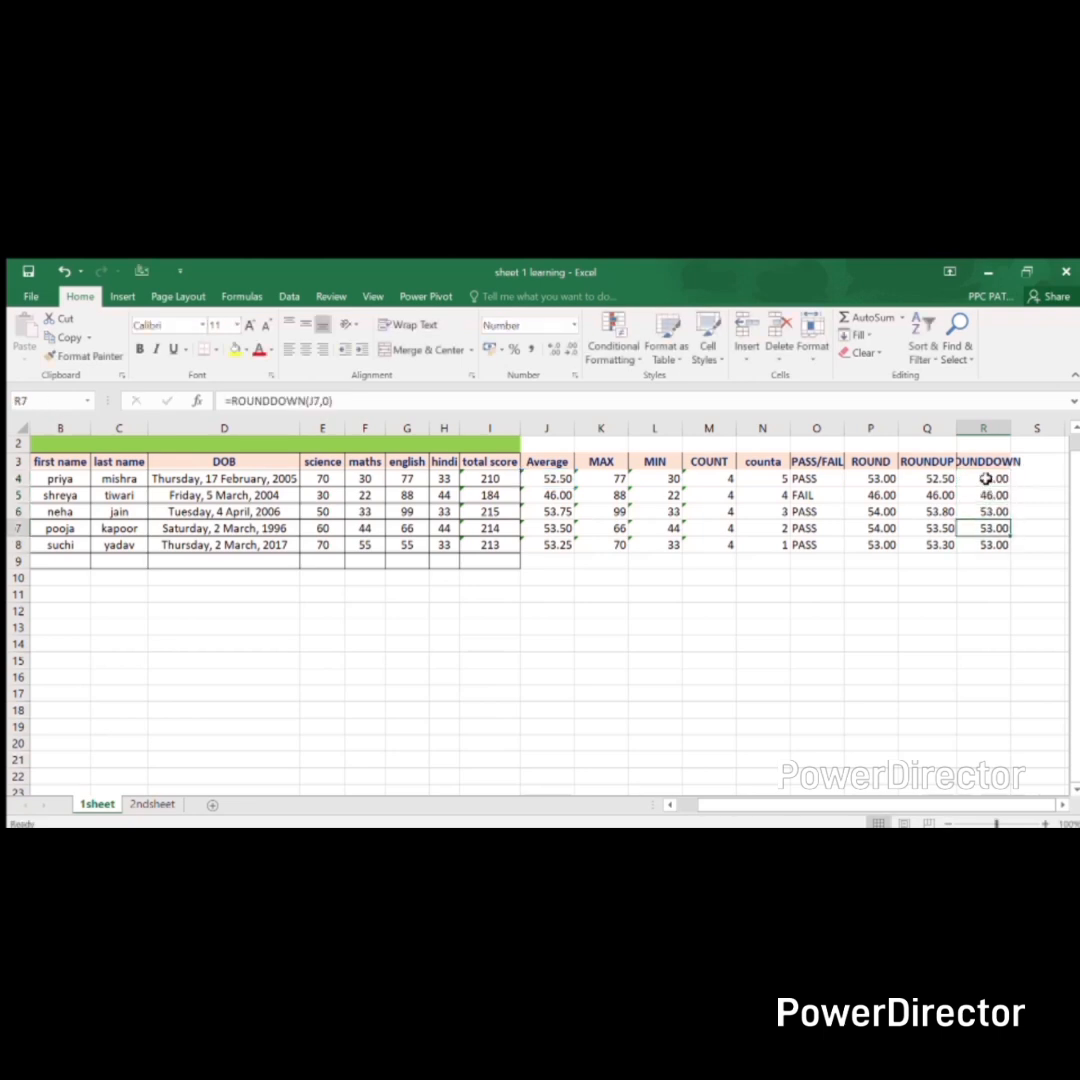
key(Down)
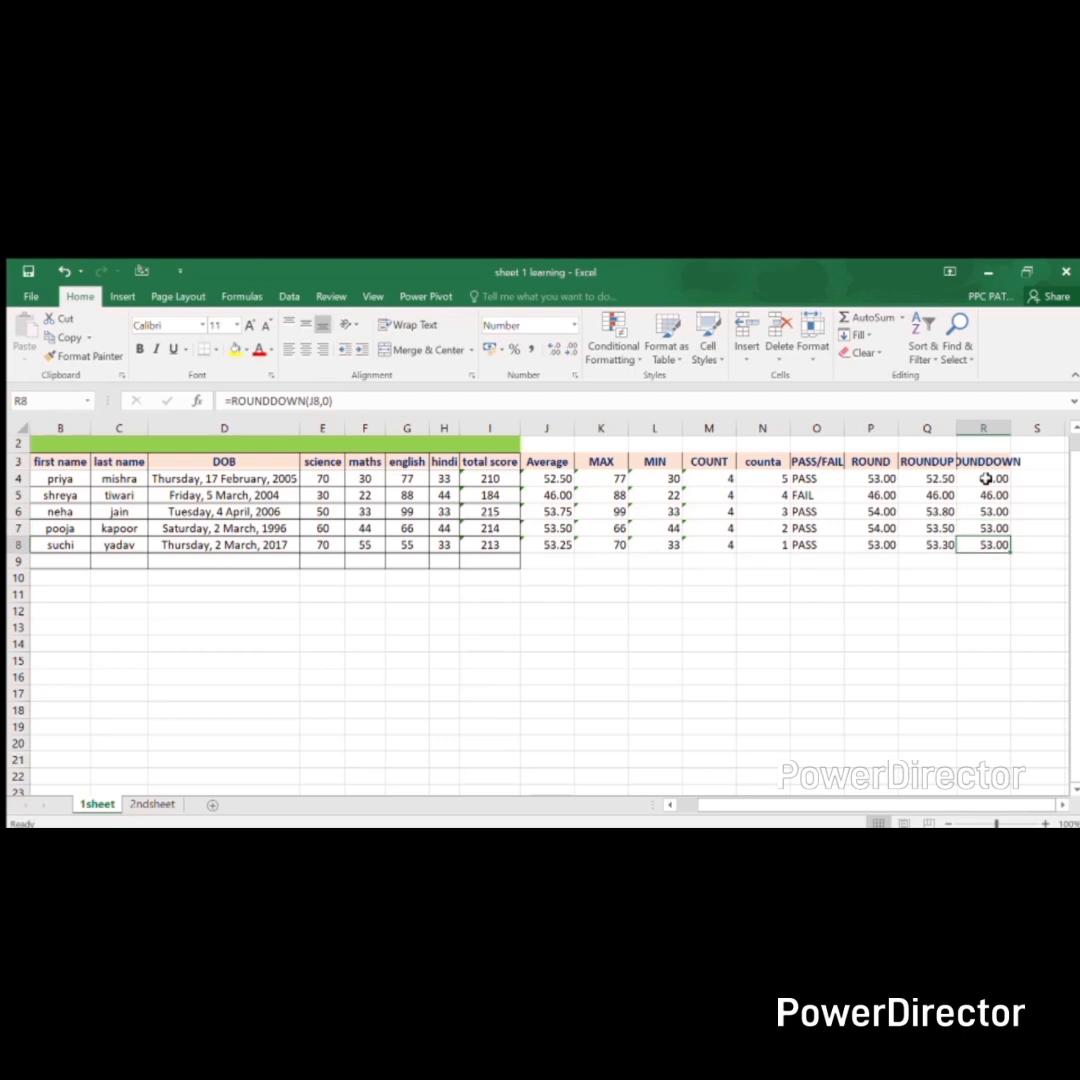
key(Up)
key(Up)
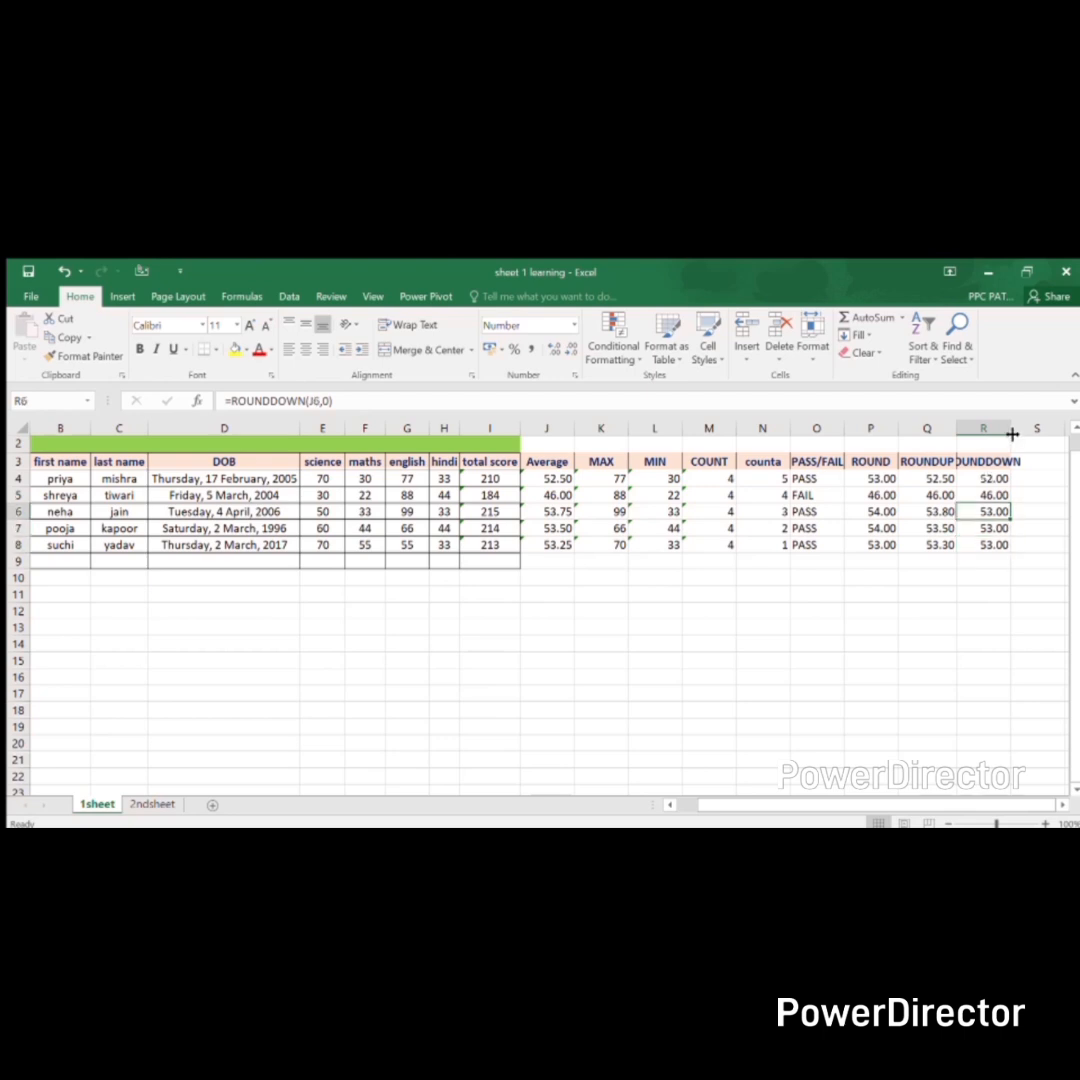
- Autofit the width of column R to its ROUNDDOWN heading
double_click(1010, 432)
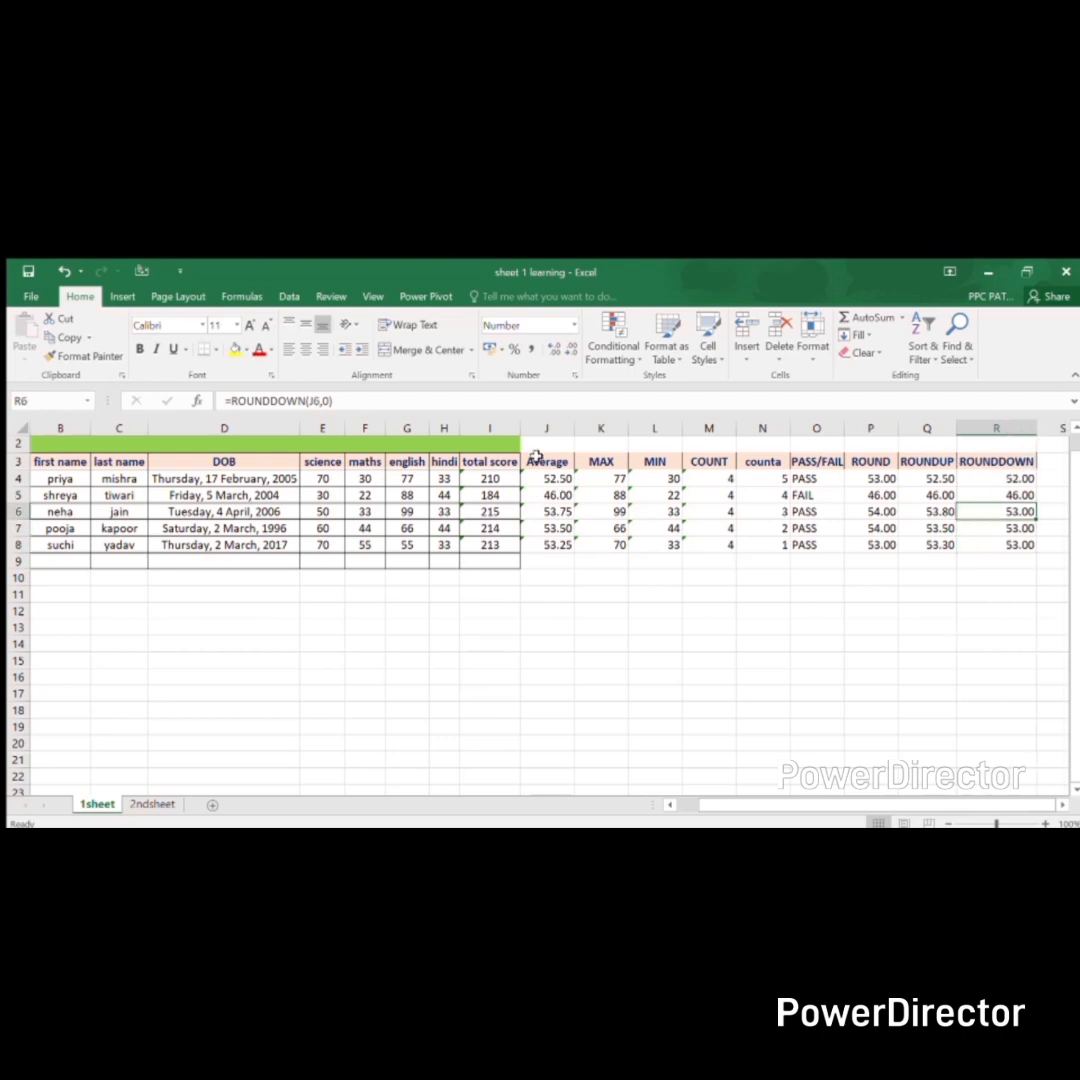
drag(535, 444, 975, 501)
click(928, 494)
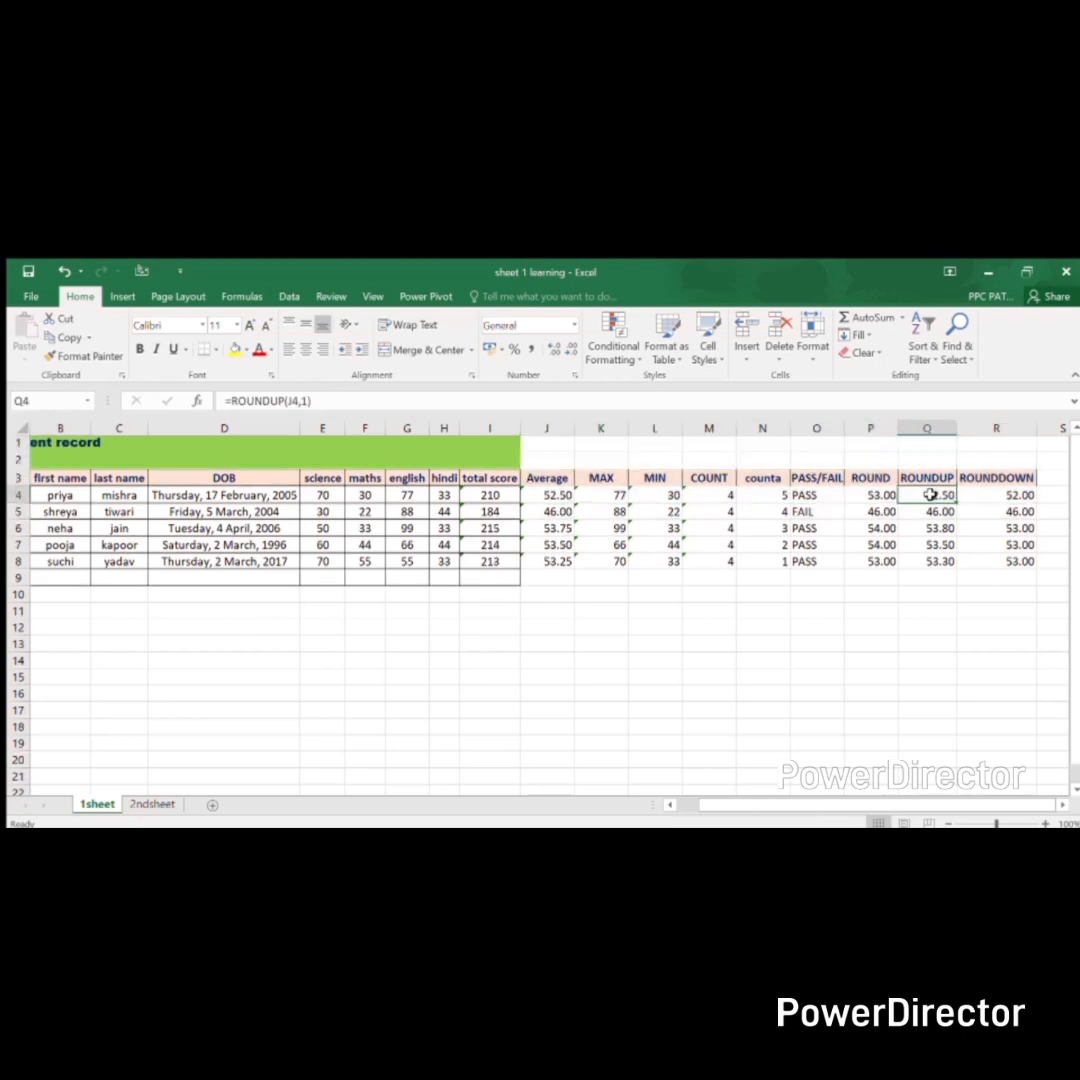
- Merge and center the student record title across A1:R2 so it spans every column of the table
click(540, 457)
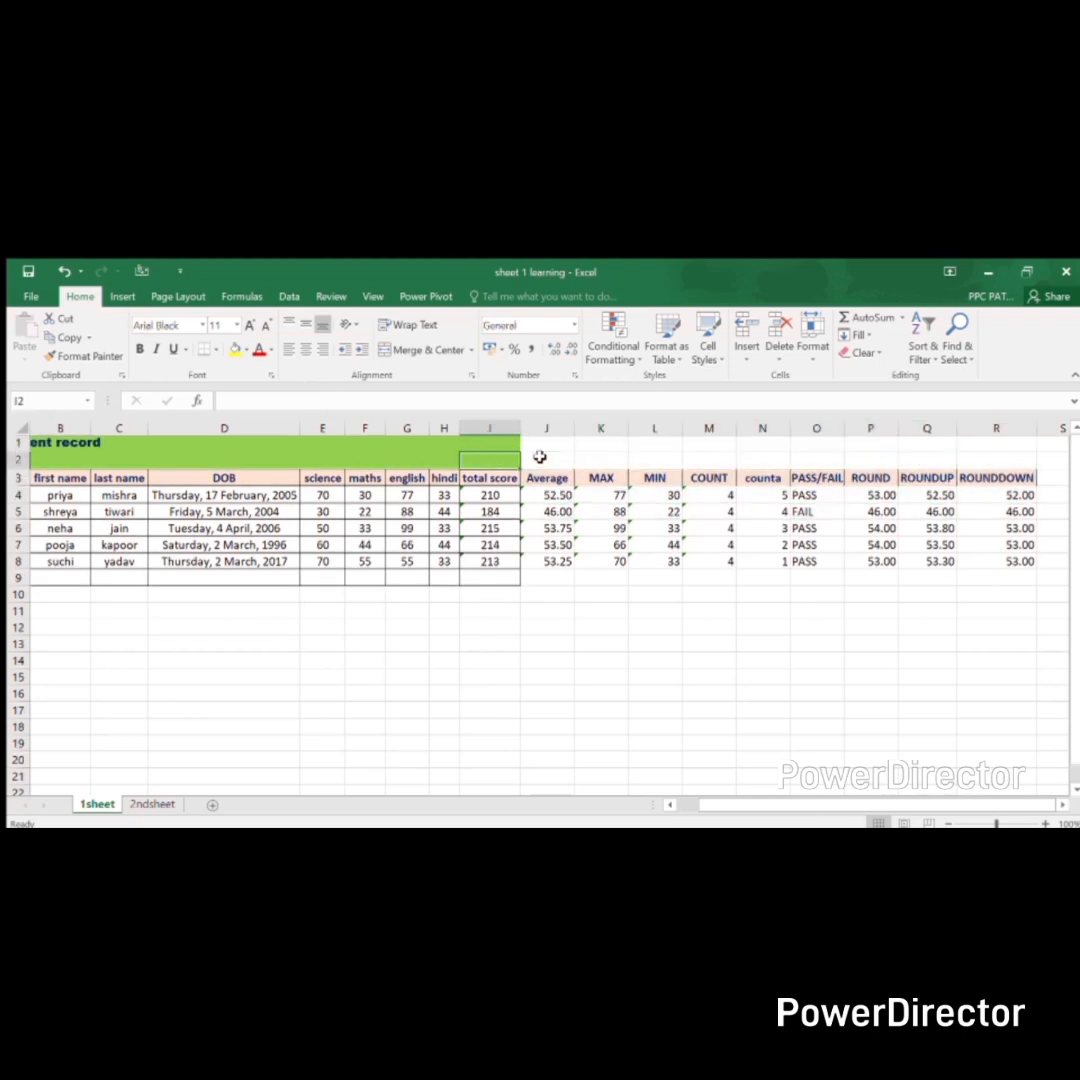
key(ctrl+Home)
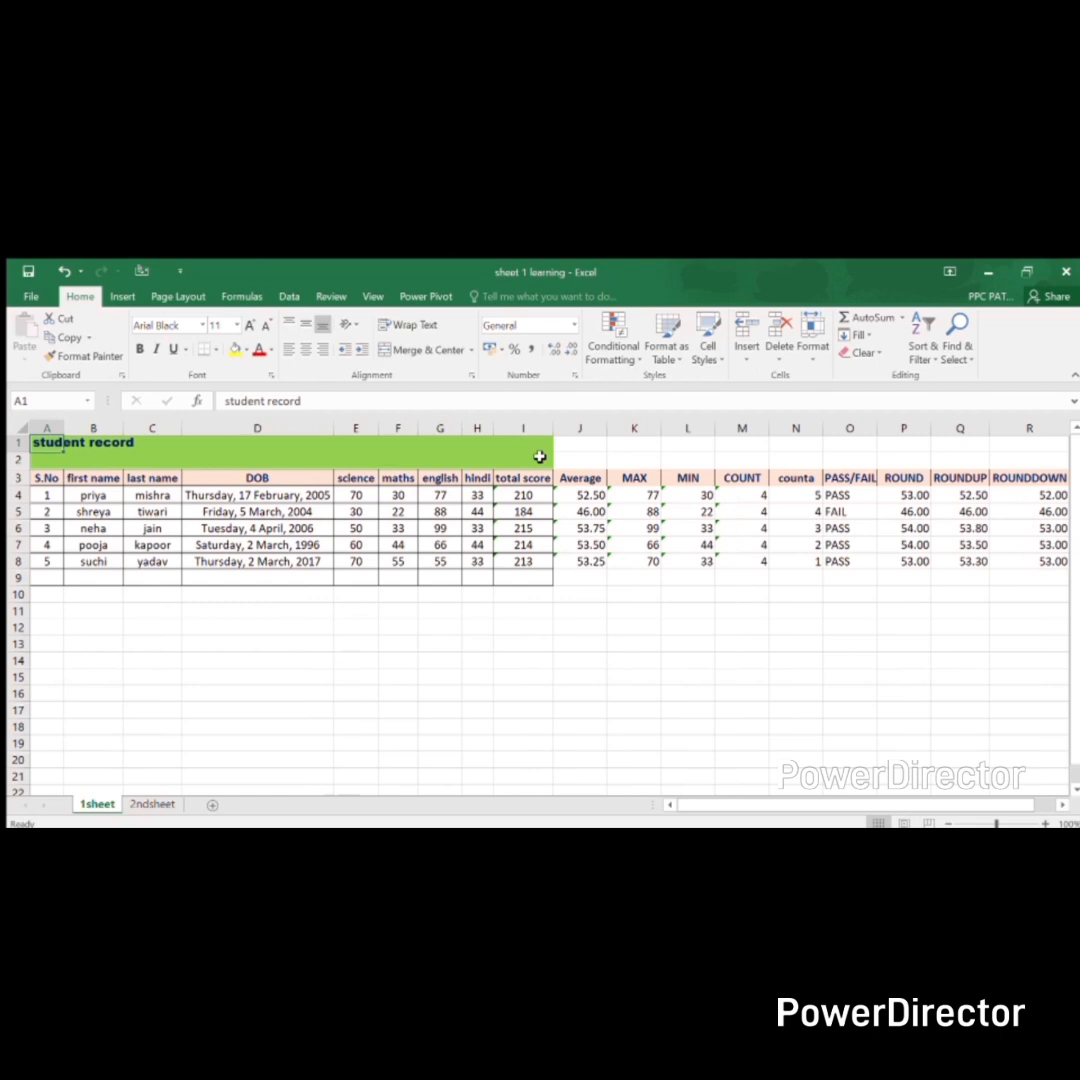
key(shift+Right)
key(shift+Right)
key(shift+Right)
key(shift+Right)
key(shift+Right)
key(shift+Right)
key(shift+Right)
key(shift+Right)
key(shift+Right)
key(shift+Right)
key(shift+Right)
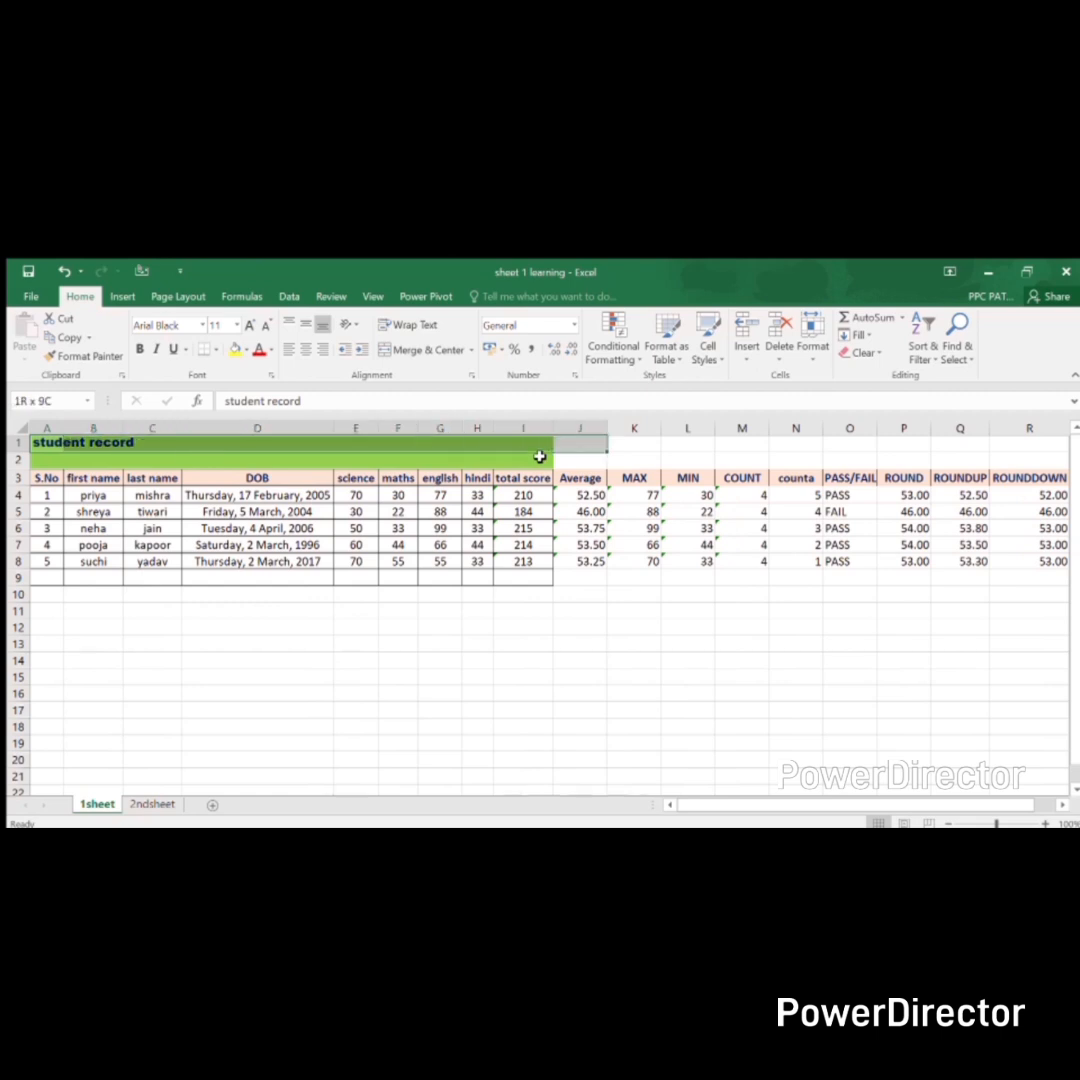
key(shift+Right)
key(shift+Right)
key(shift+Right)
key(shift+Right)
key(shift+Right)
key(shift+Right)
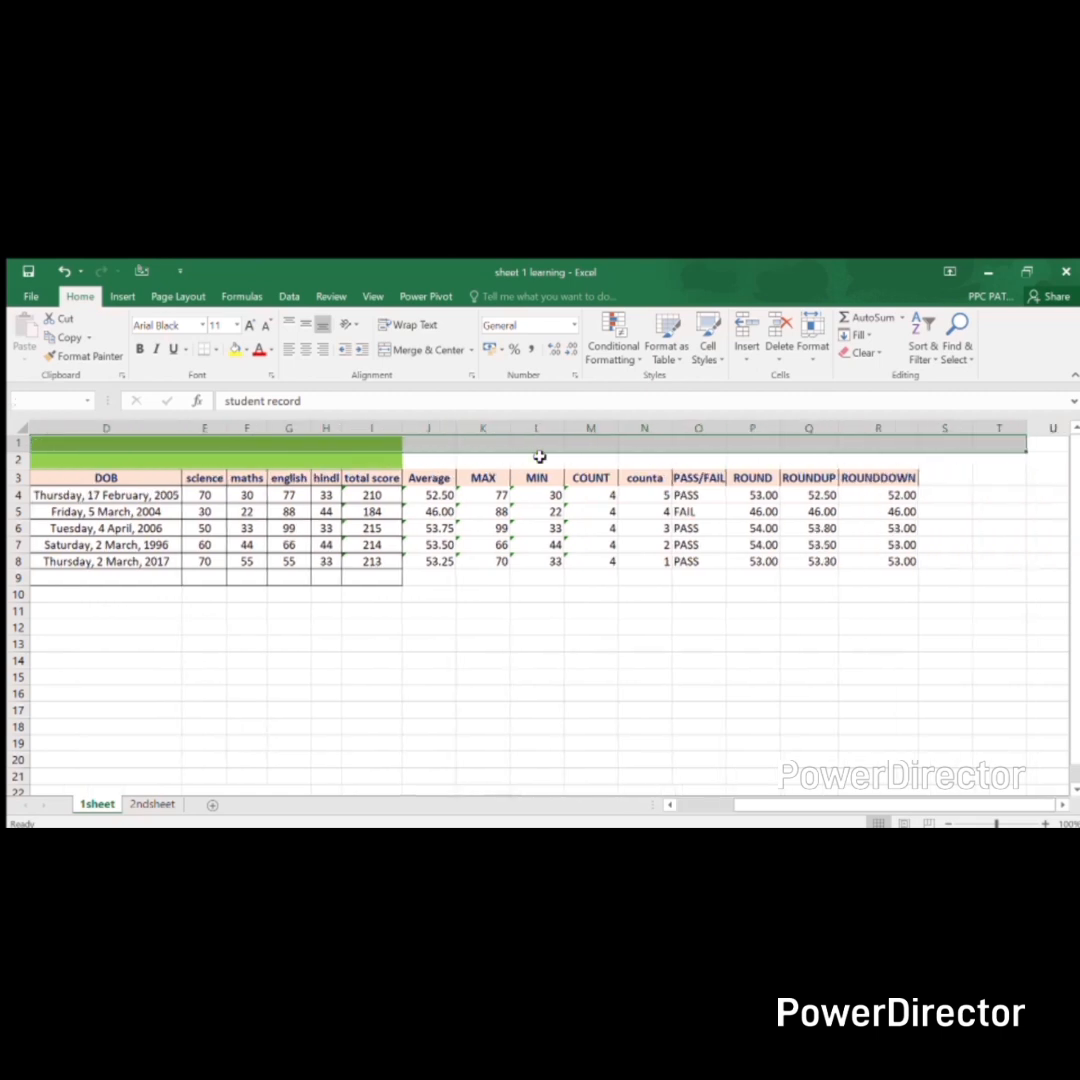
key(shift+Down)
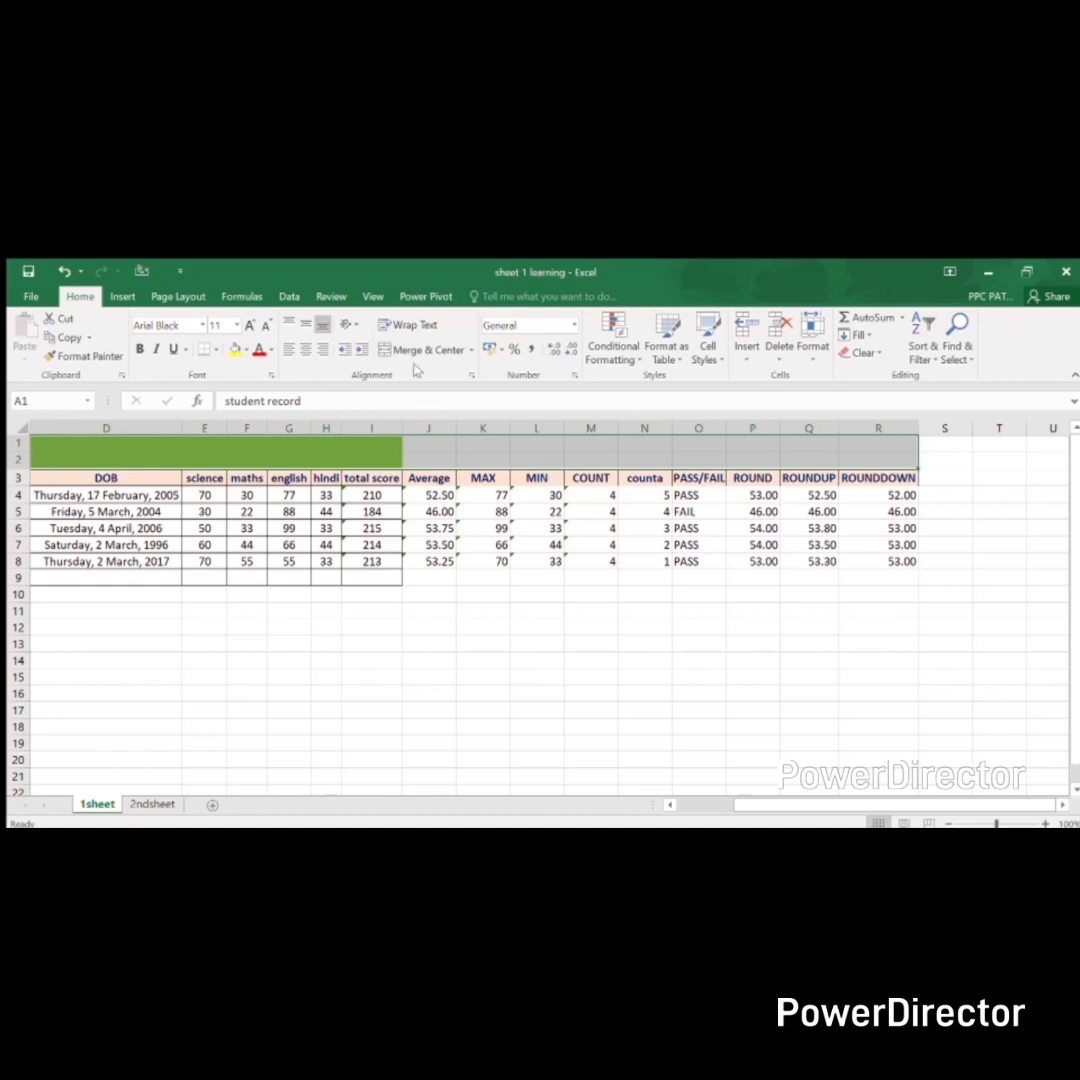
click(405, 352)
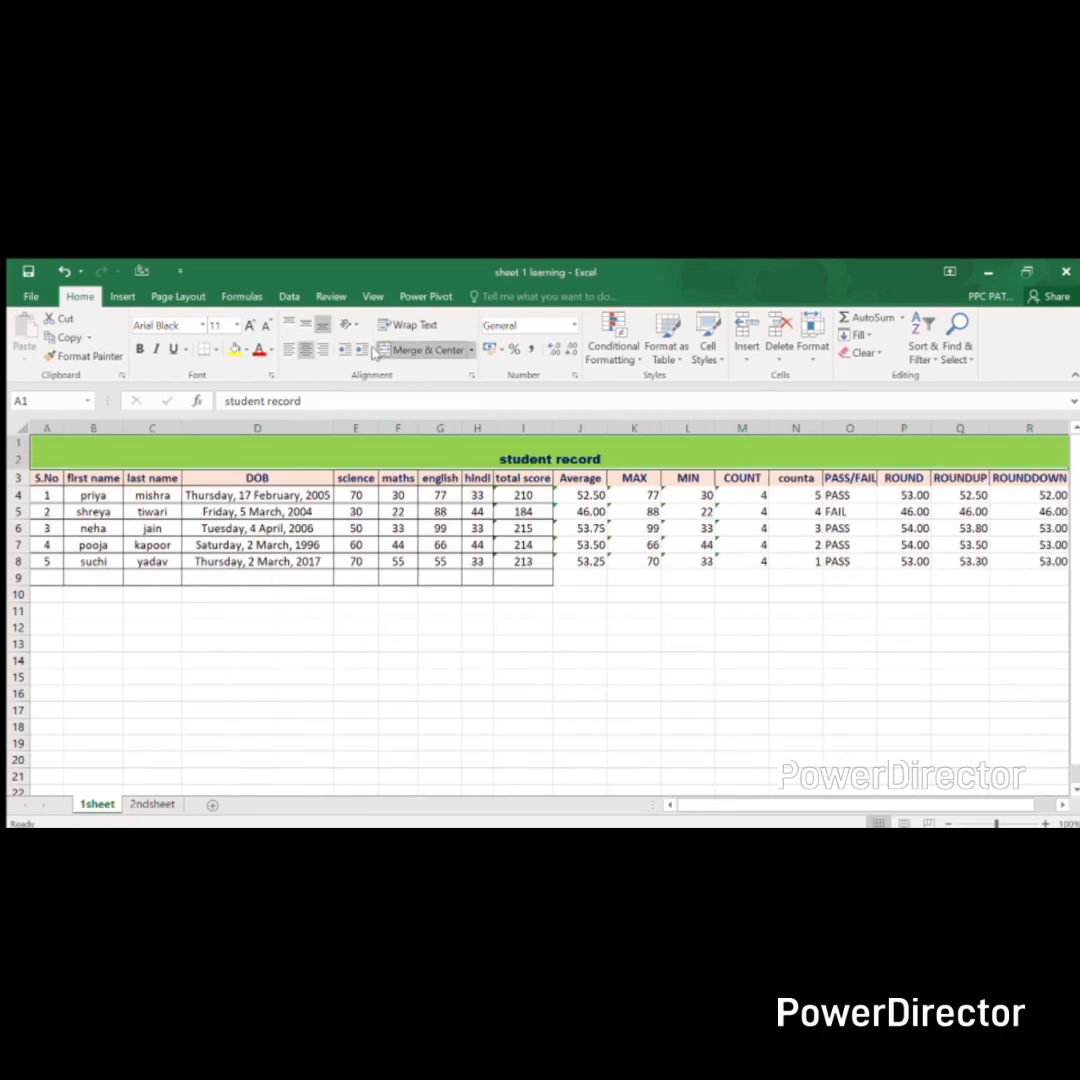
- Middle-align the student record title vertically and set its font size to 14
click(305, 325)
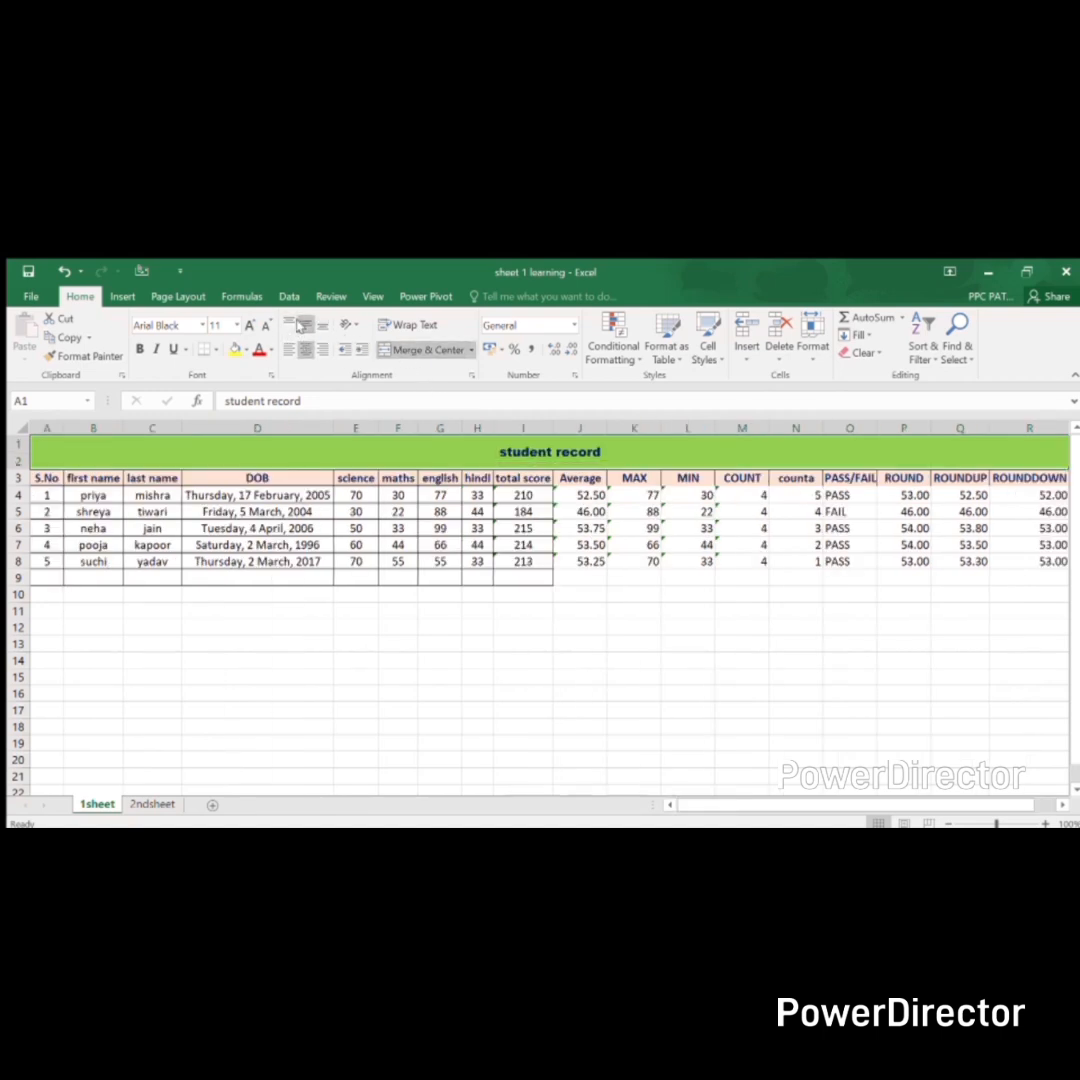
click(160, 325)
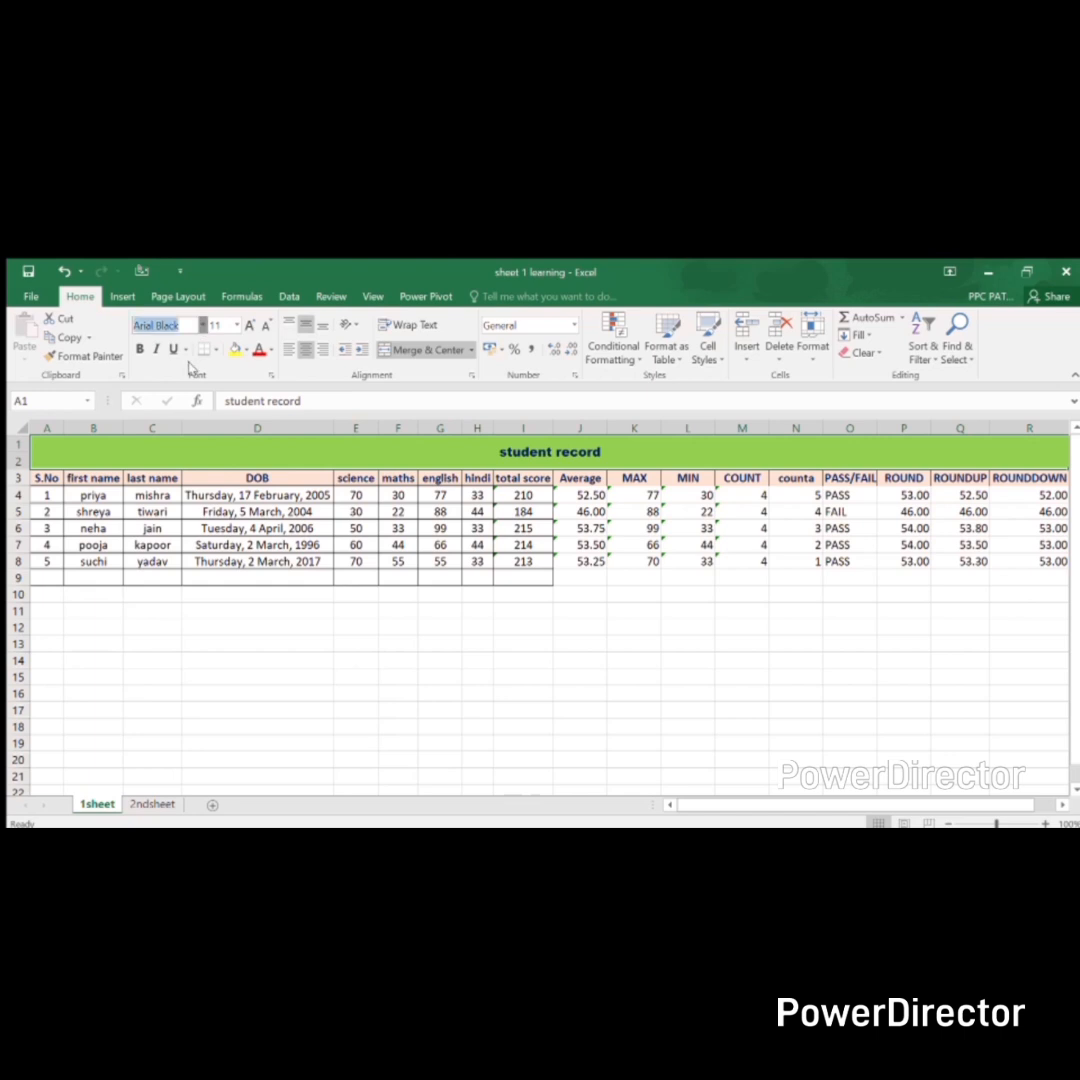
click(212, 465)
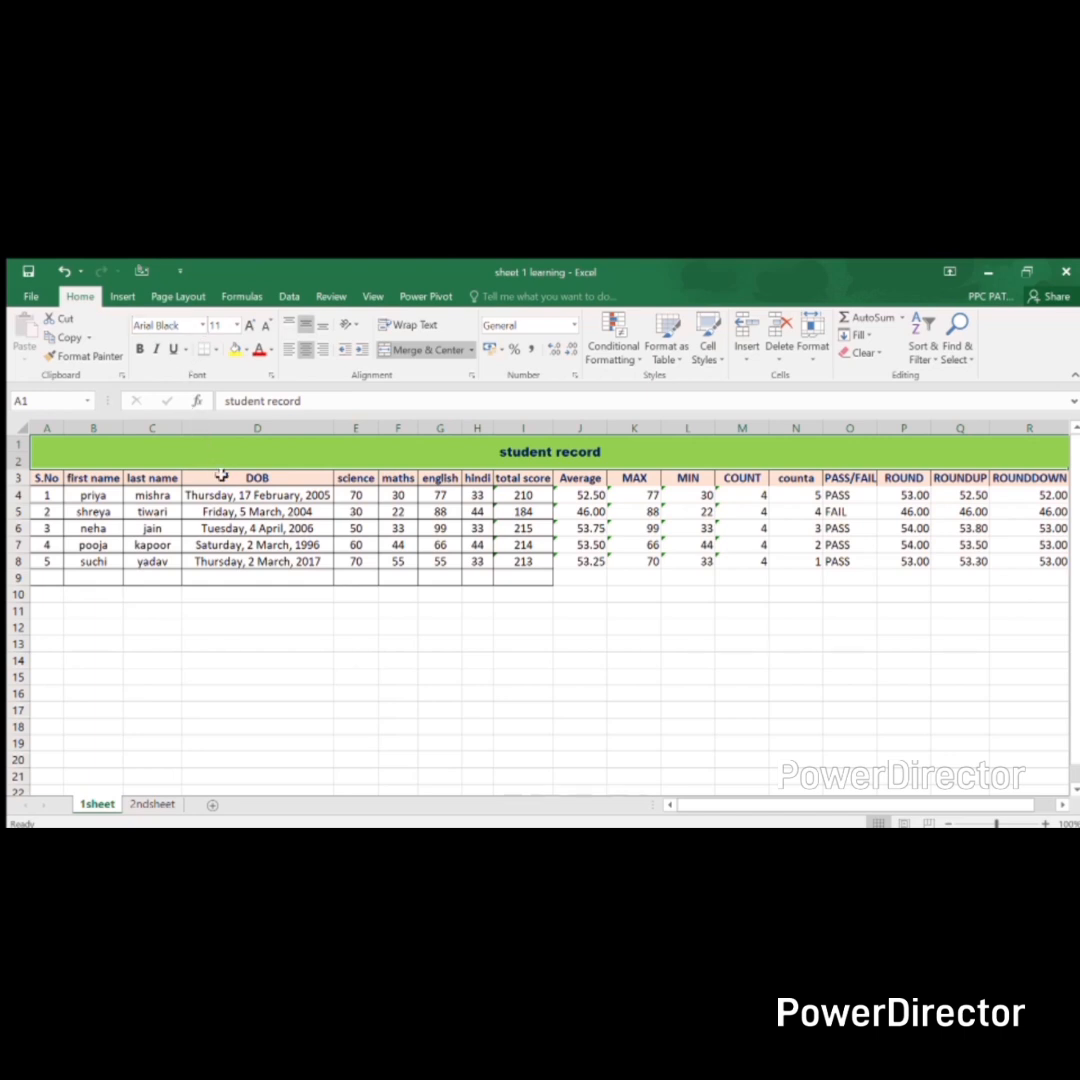
click(234, 326)
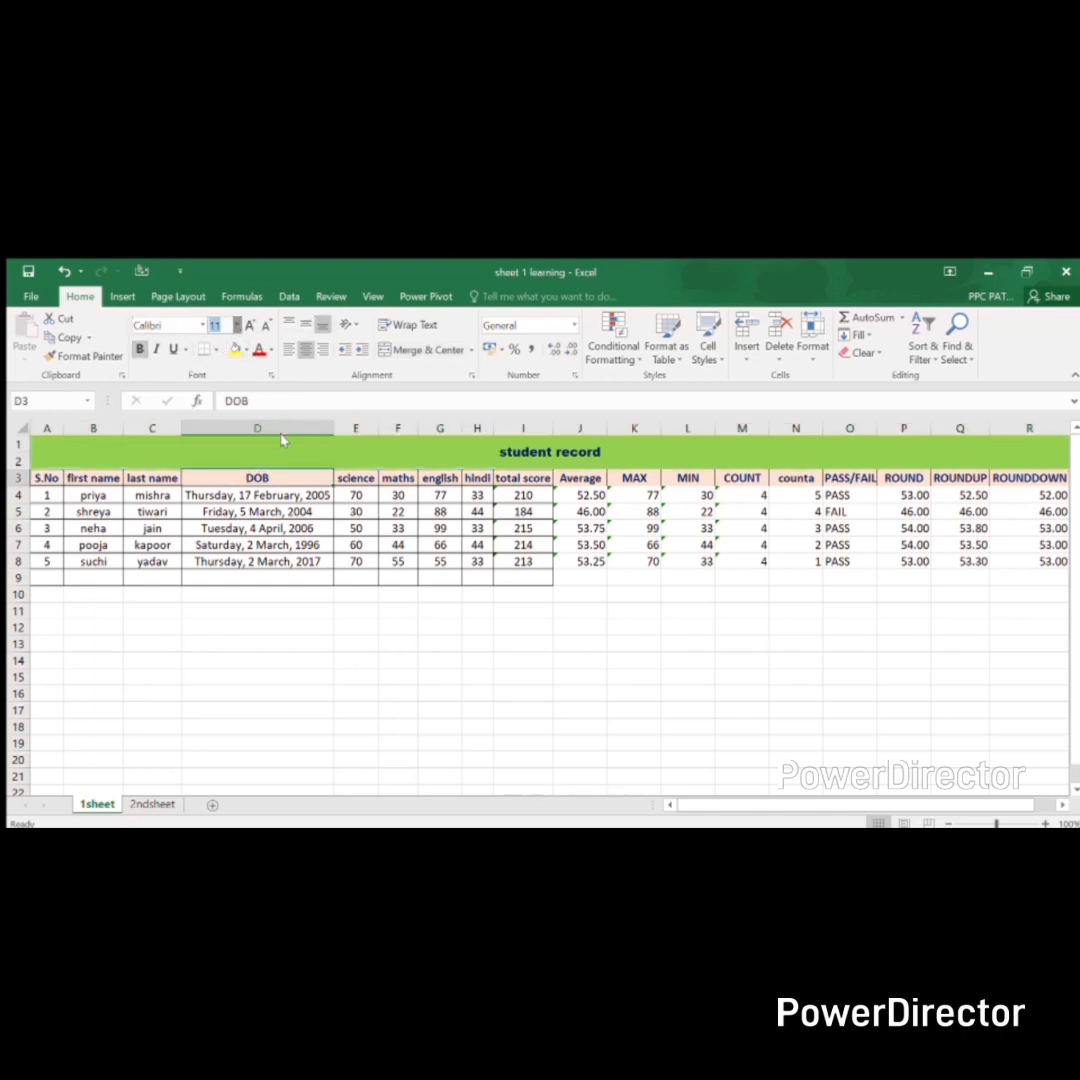
click(284, 440)
click(237, 325)
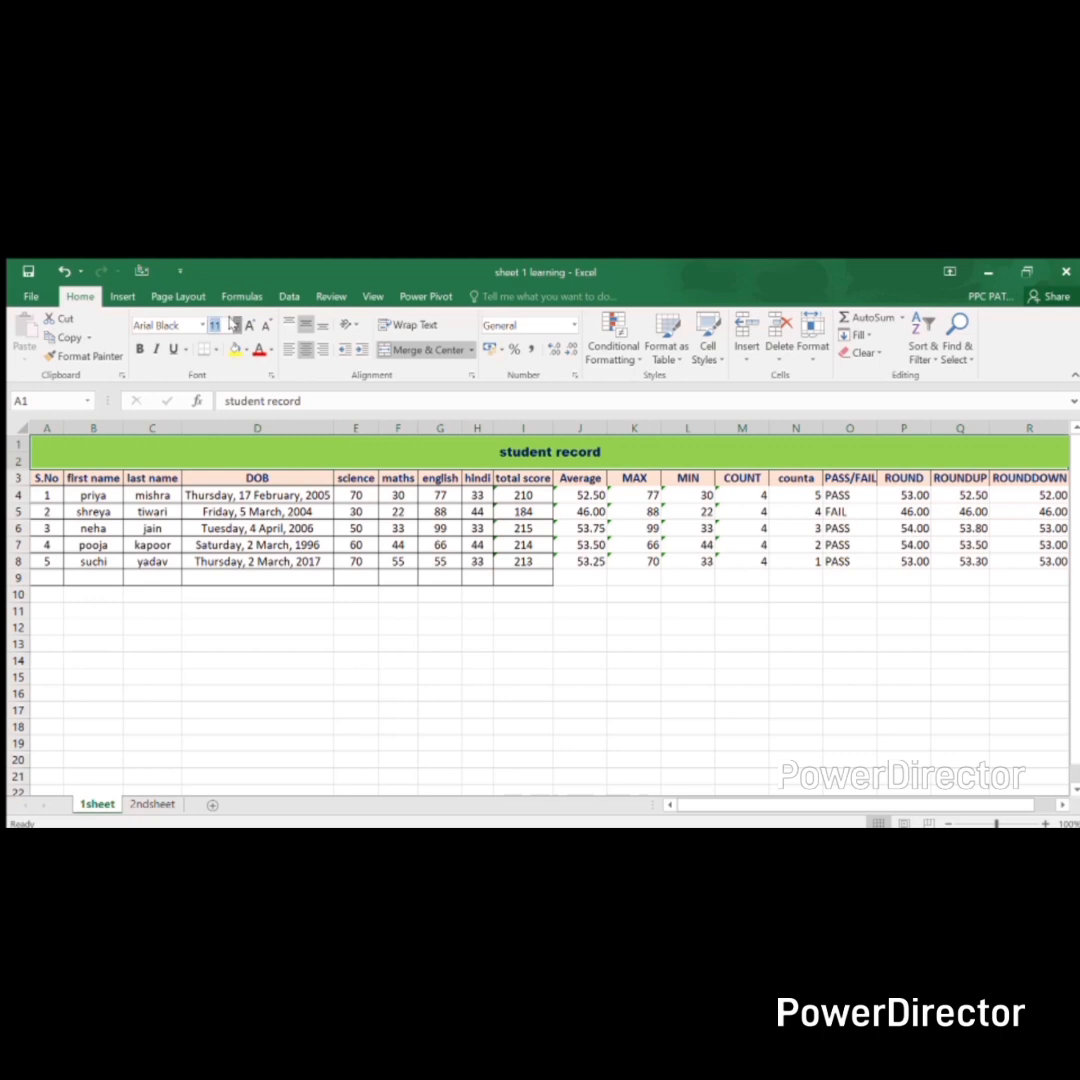
click(223, 428)
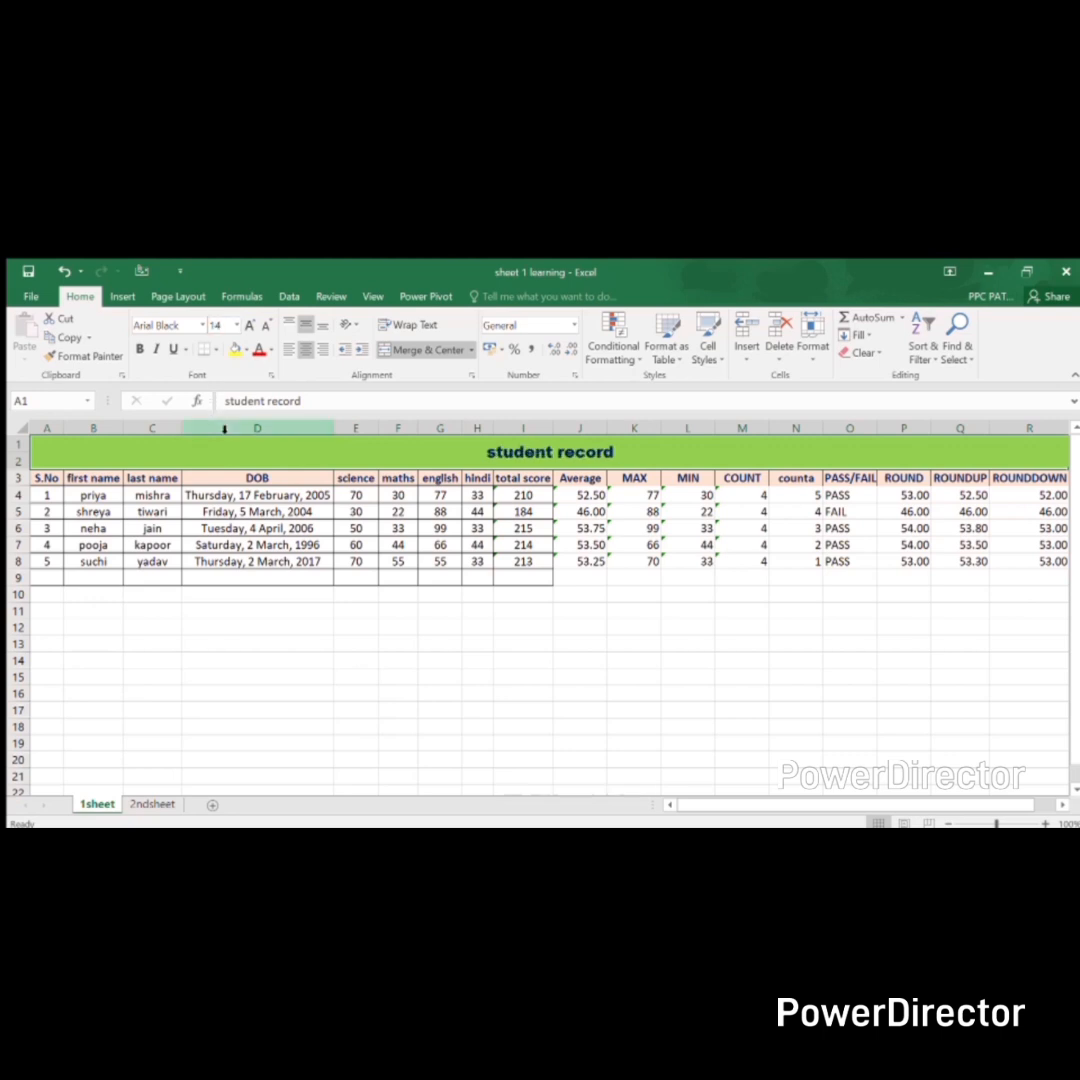
- Center the contents of A1:R8 horizontally, covering the title, headings and all student rows
drag(347, 463, 356, 558)
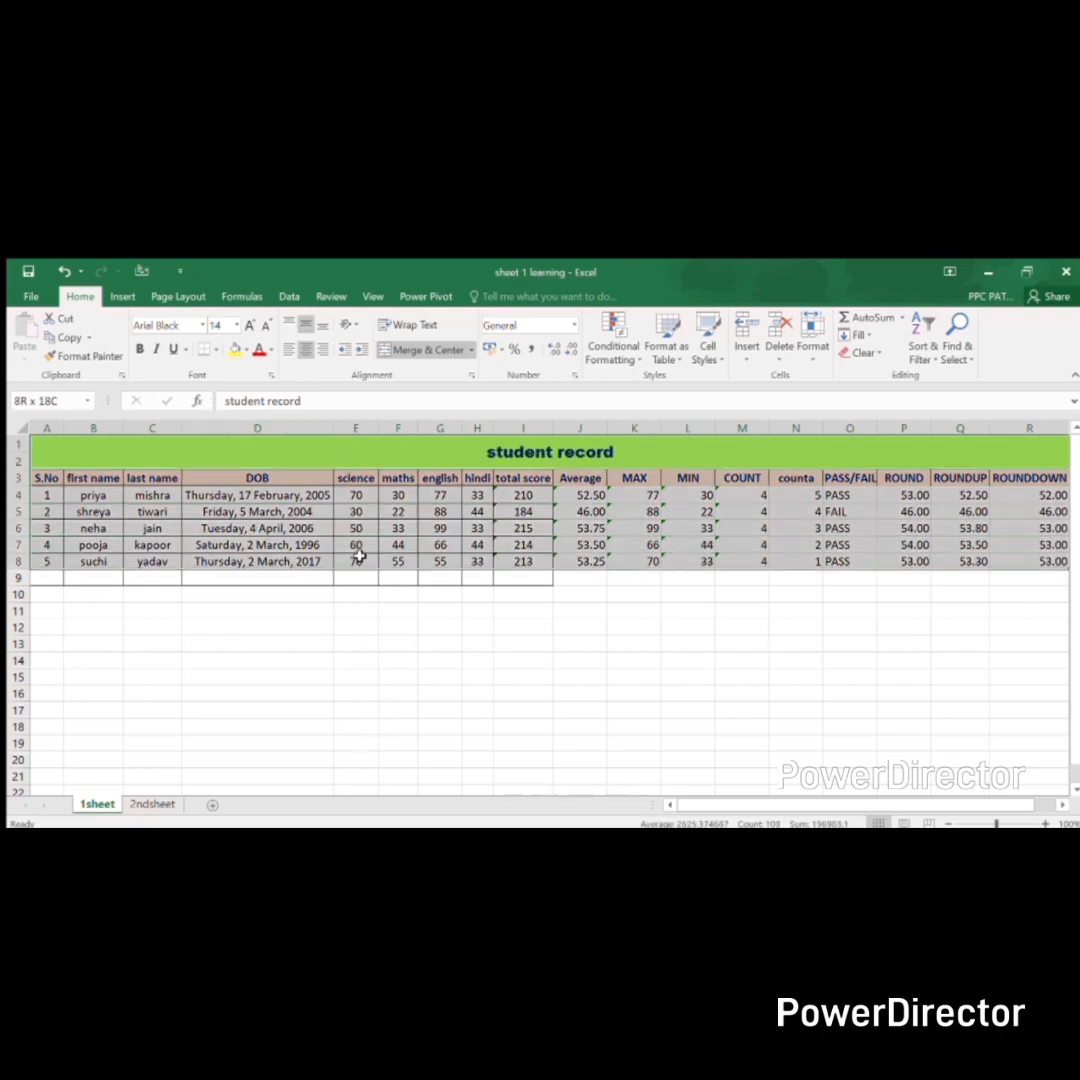
click(305, 349)
click(305, 350)
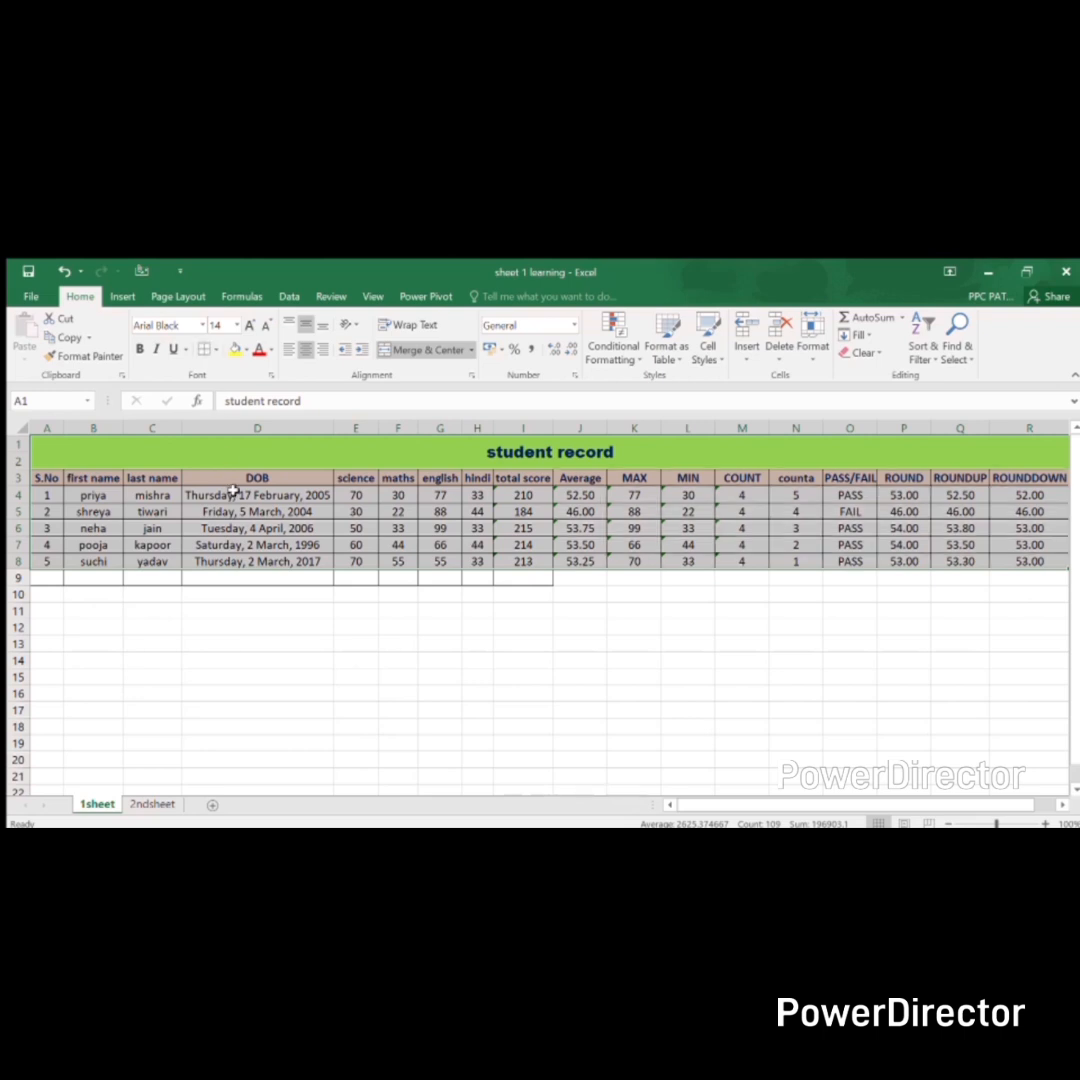
click(185, 626)
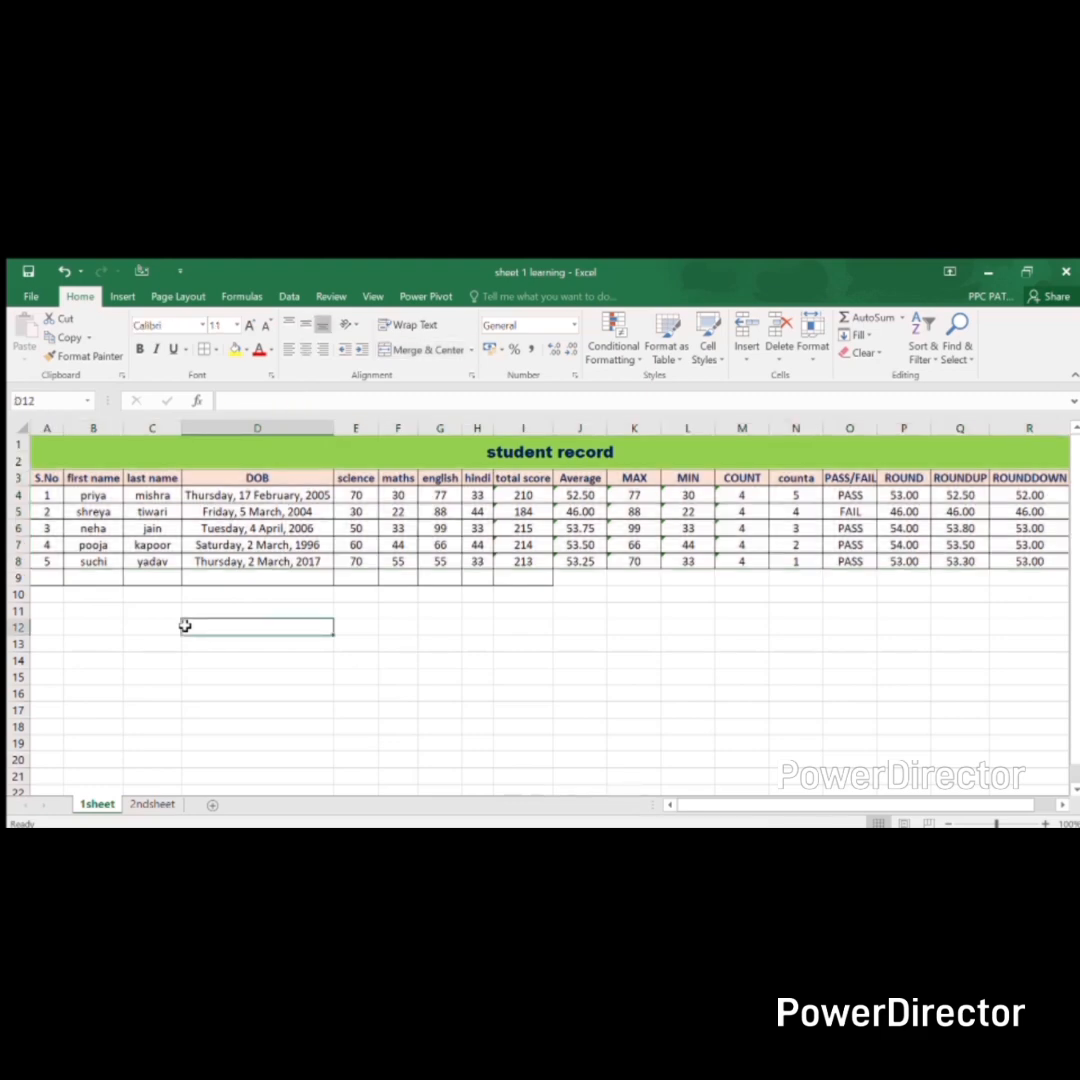
- Copy the entire contents of 1sheet into a new worksheet, and return to 1sheet
key(ctrl+a)
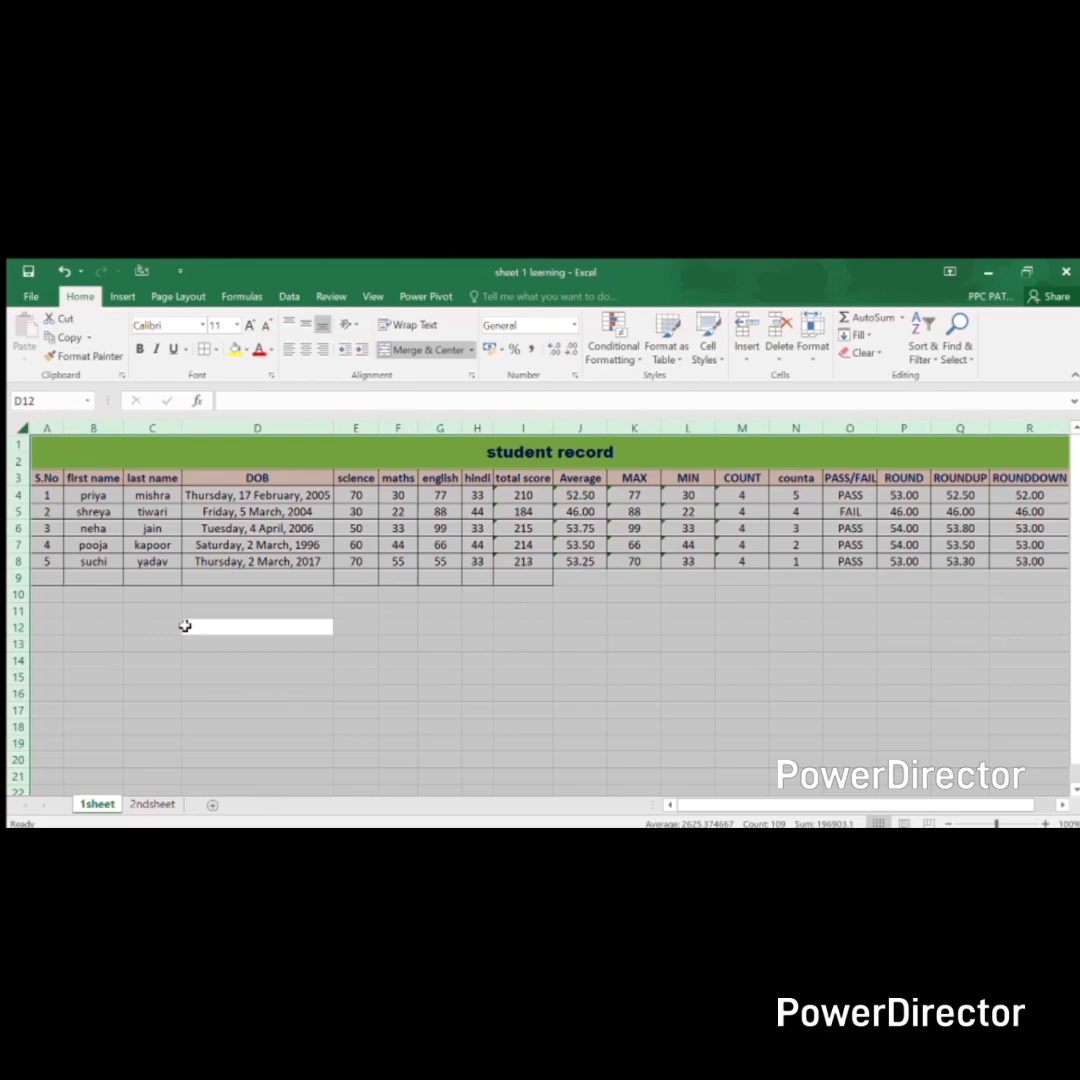
key(ctrl+c)
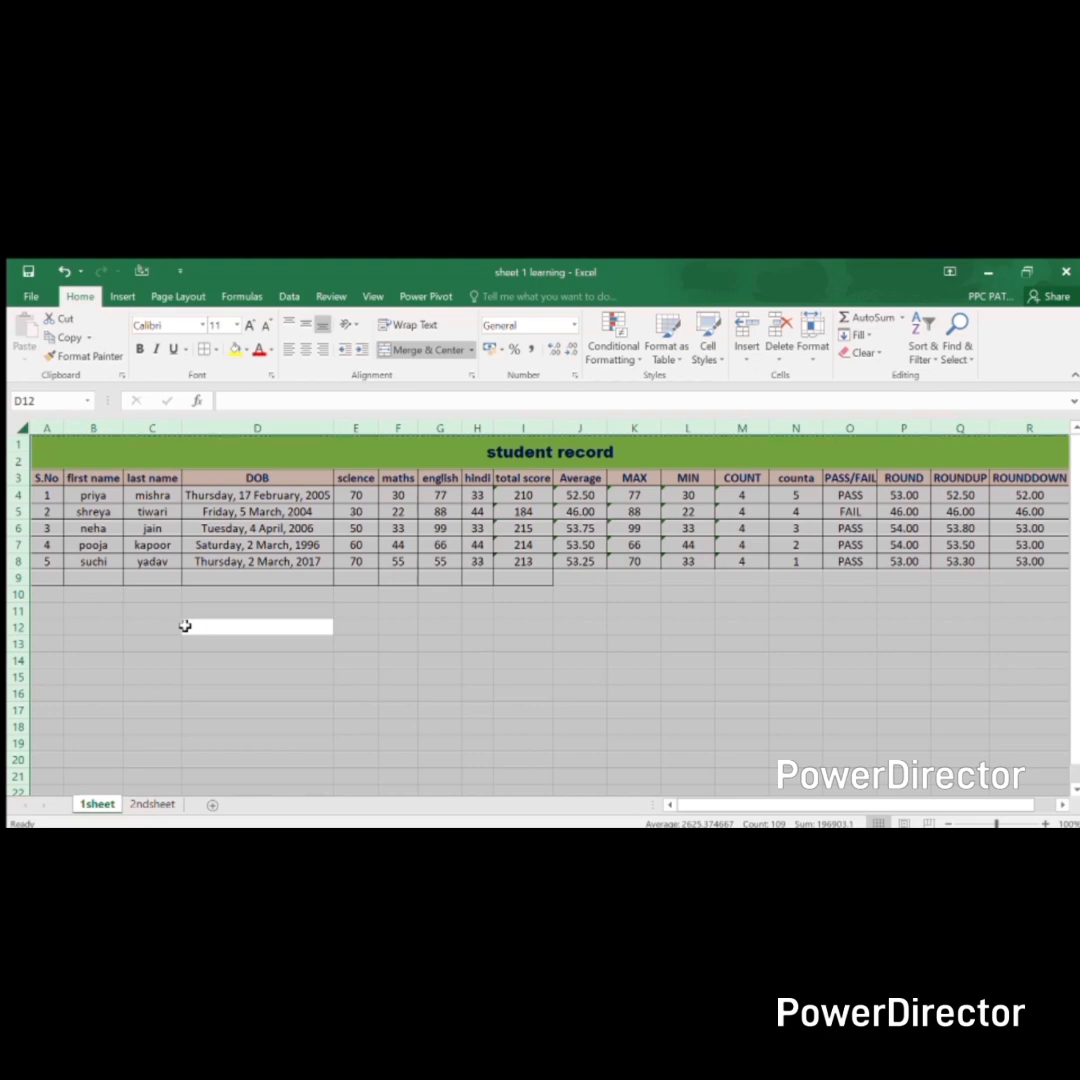
click(211, 805)
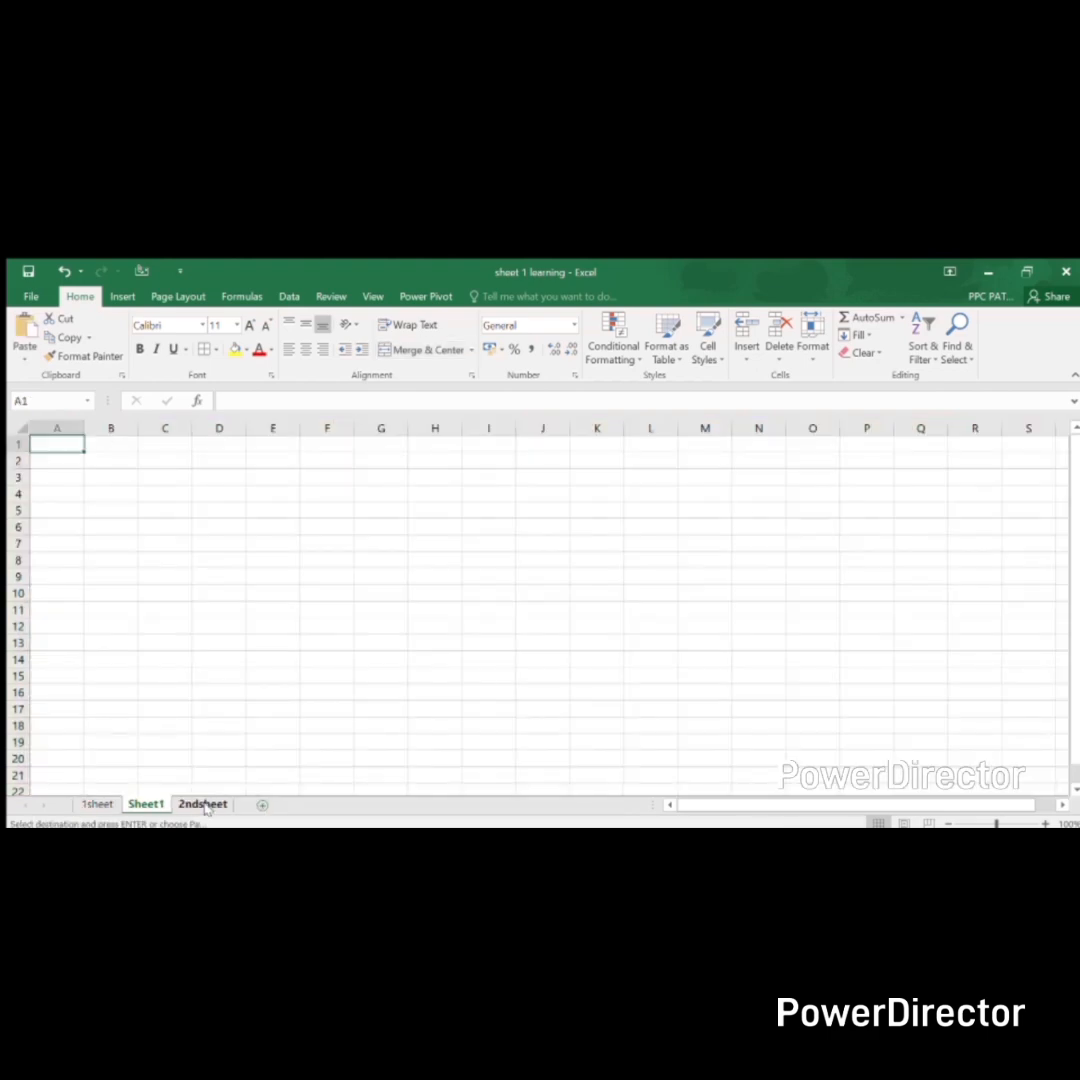
key(ctrl+v)
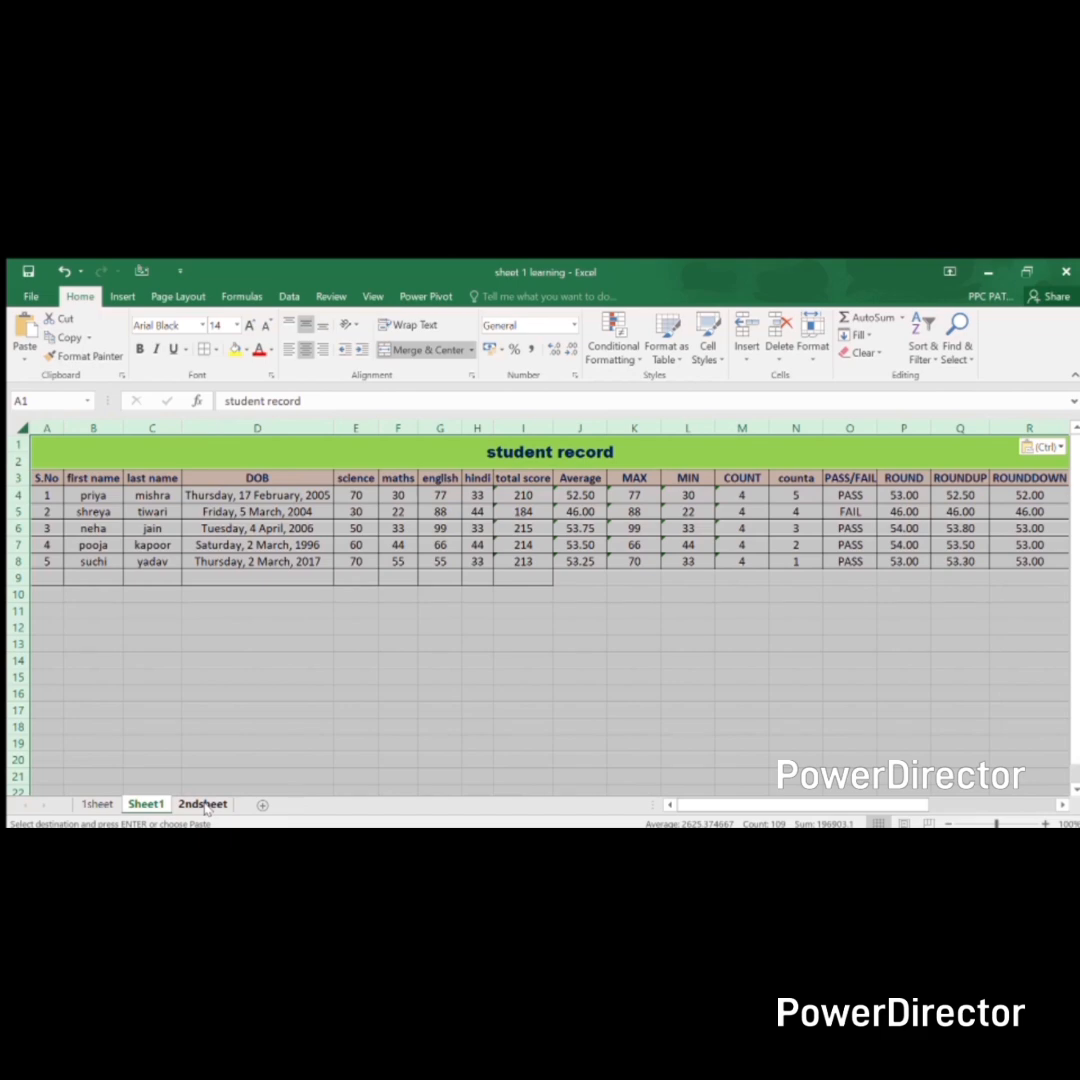
click(231, 741)
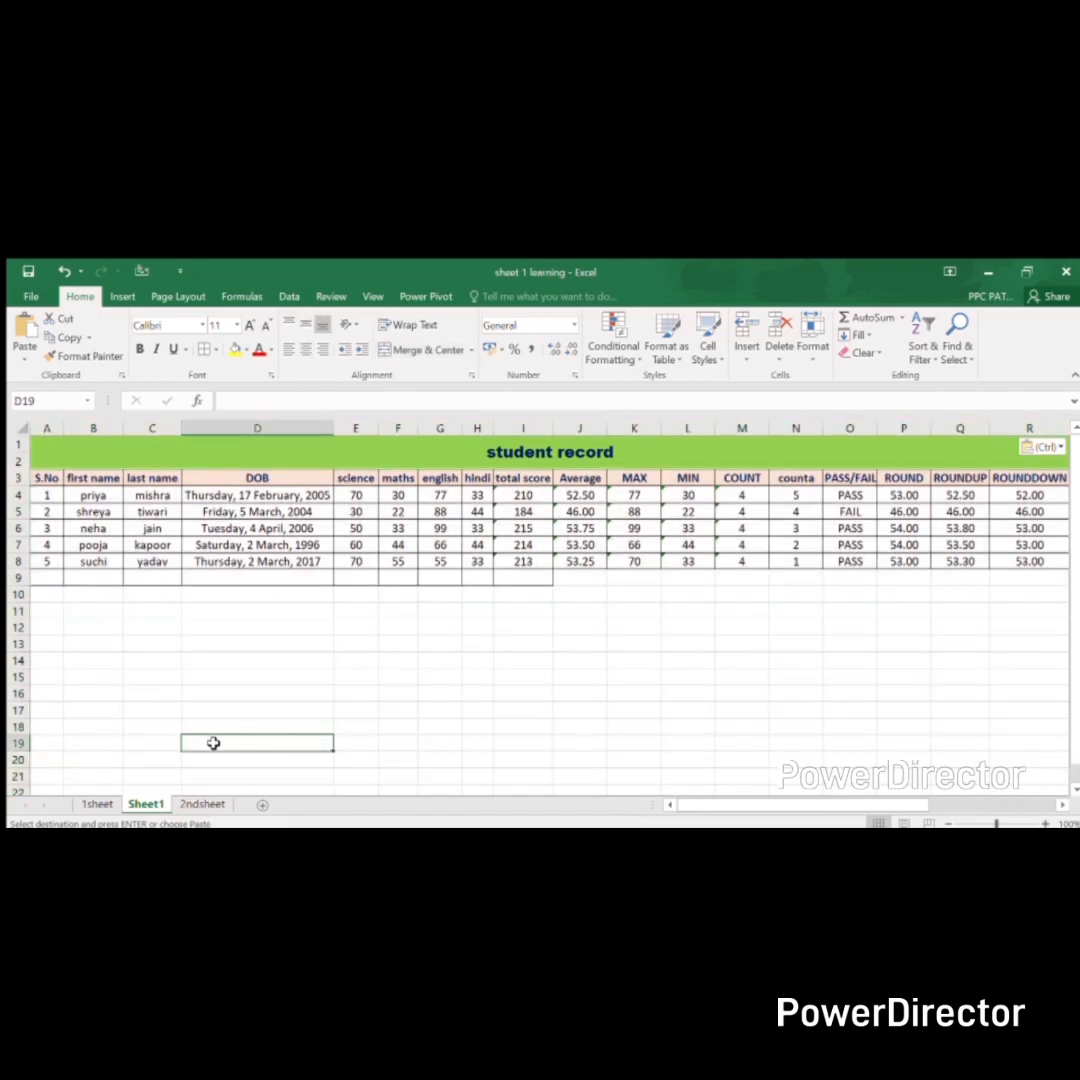
key(ctrl+Page_Up)
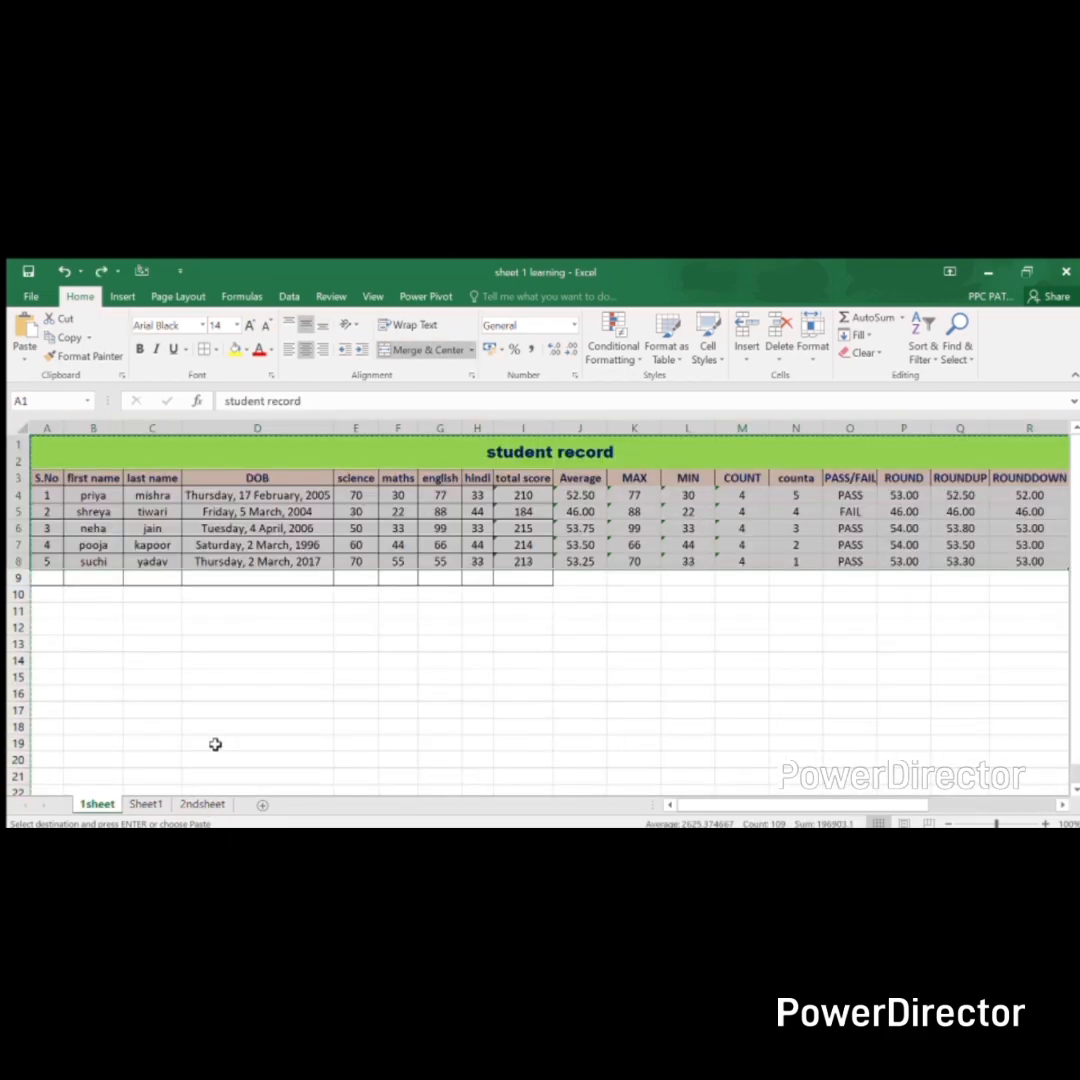
click(215, 744)
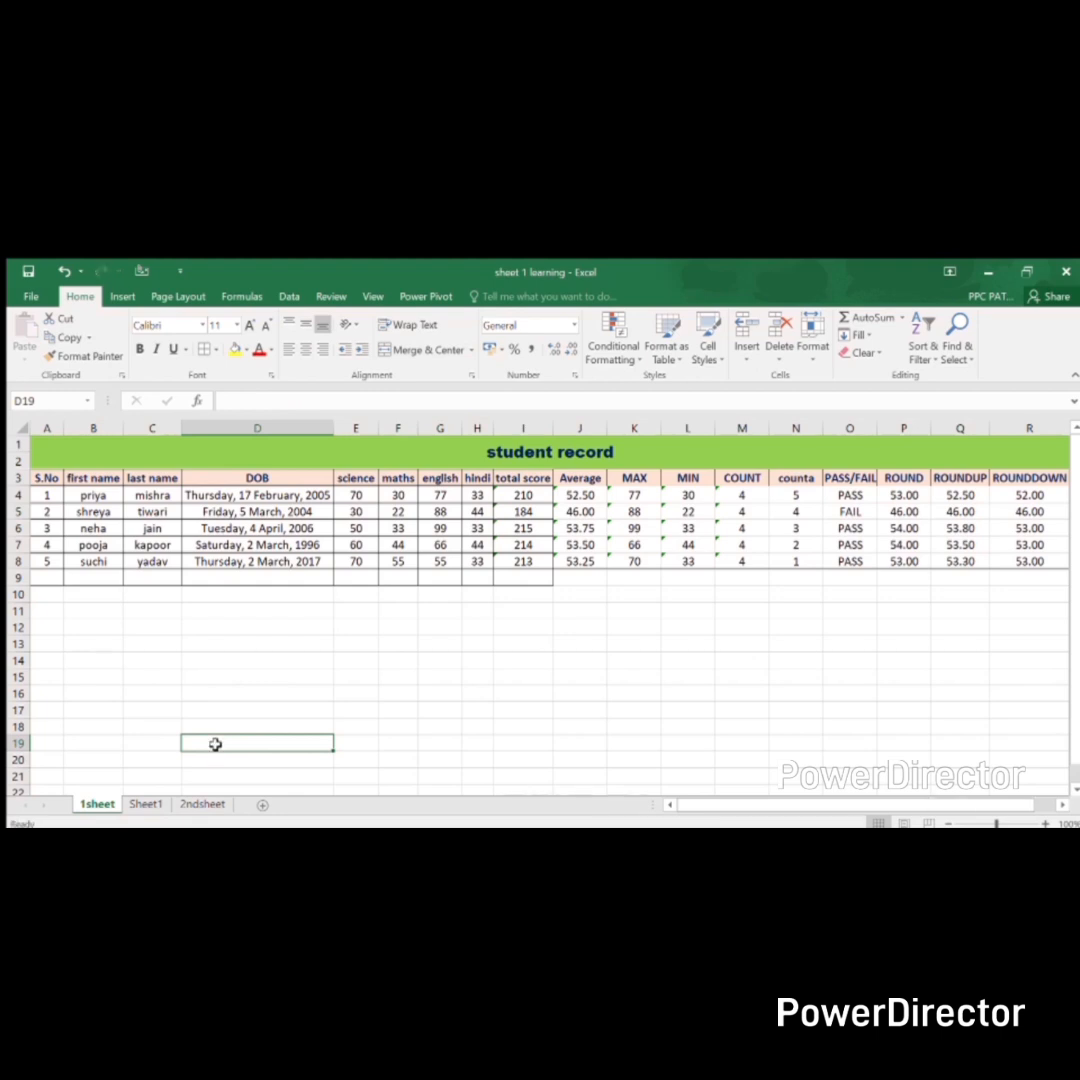
- Examine how the student table scrolls when moving across its columns past ROUNDDOWN and back to column A
key(Right)
key(Right)
key(Right)
key(Right)
key(Right)
key(Right)
key(Right)
key(Right)
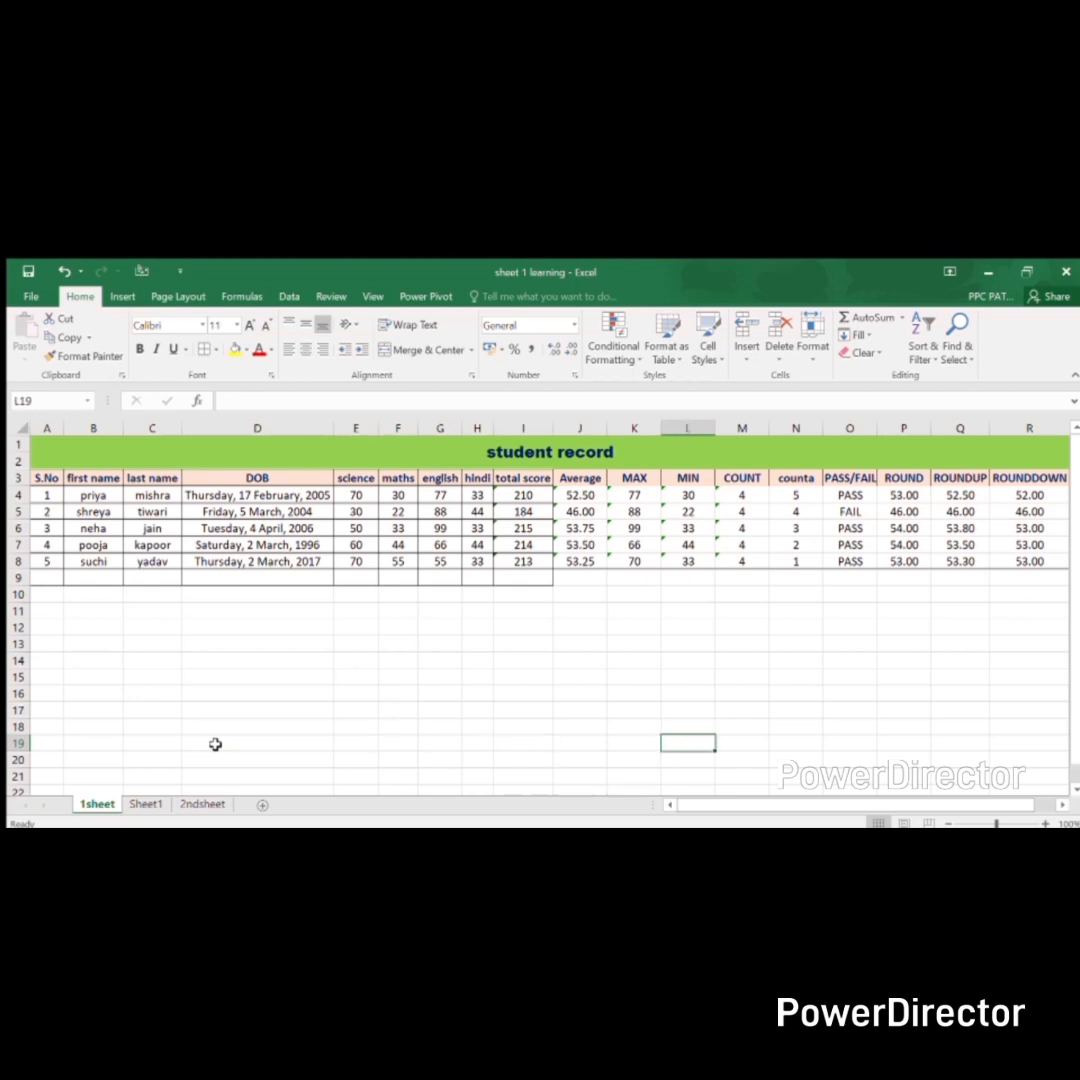
click(313, 503)
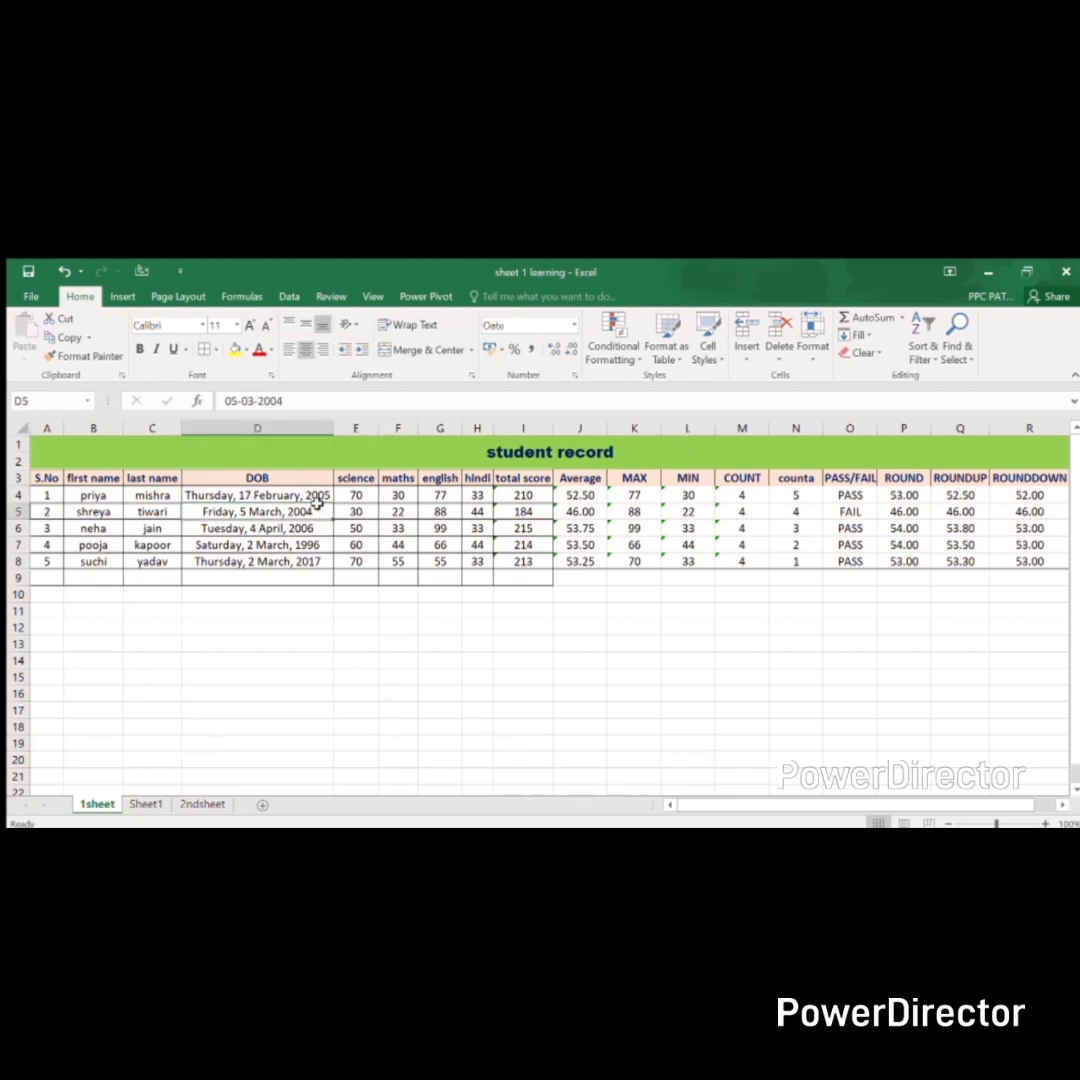
key(ctrl+Right)
key(Right)
key(Right)
key(Right)
key(Right)
key(Right)
key(Right)
key(Right)
key(Right)
key(Right)
key(Right)
key(Right)
key(Right)
key(Right)
key(Right)
key(Right)
key(Right)
key(Right)
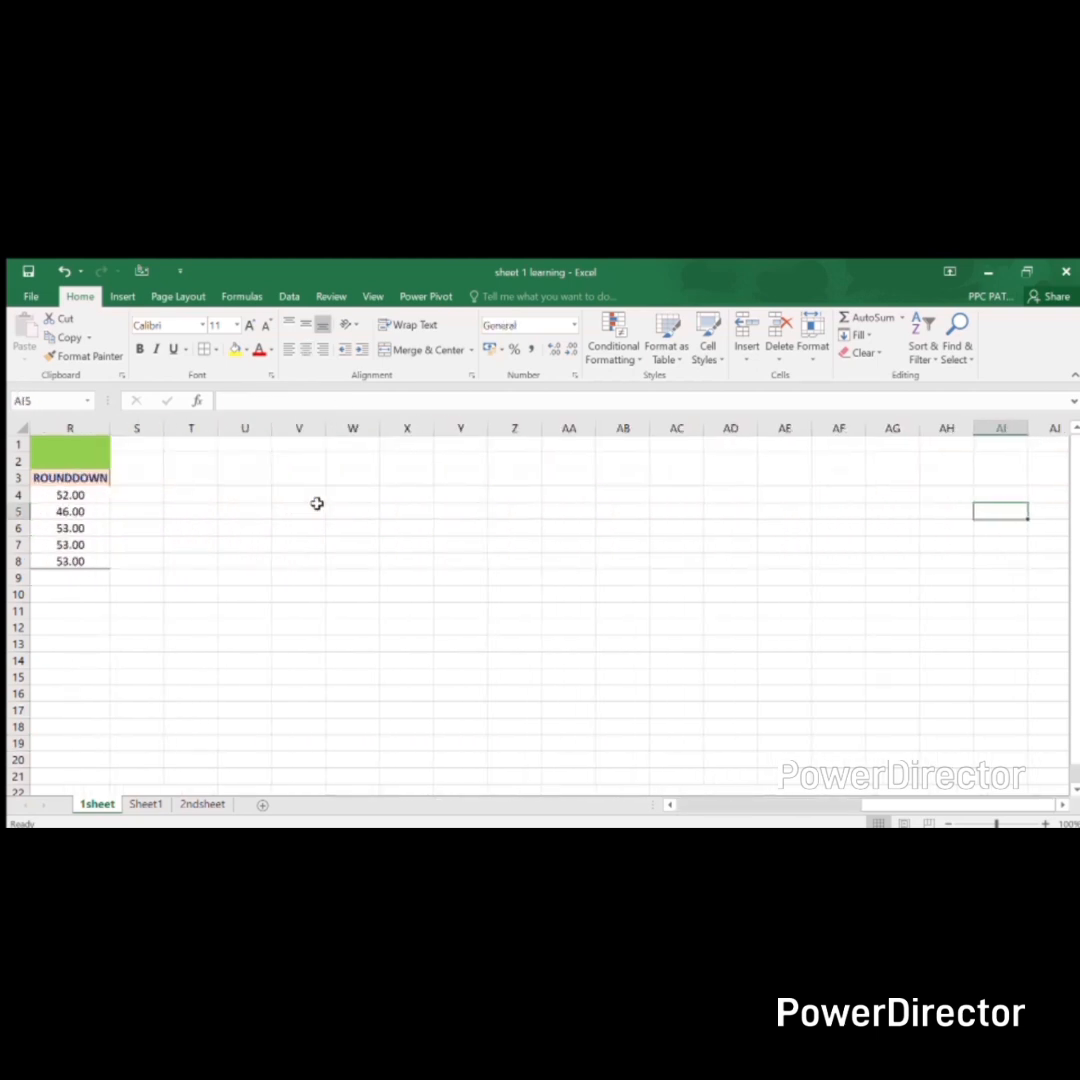
key(Left)
key(Left)
key(Left)
key(Left)
key(Left)
key(Left)
key(Left)
key(Left)
key(Left)
key(Left)
key(Left)
key(Left)
key(Left)
key(Left)
key(Left)
key(Left)
key(Left)
key(Left)
key(Left)
key(Left)
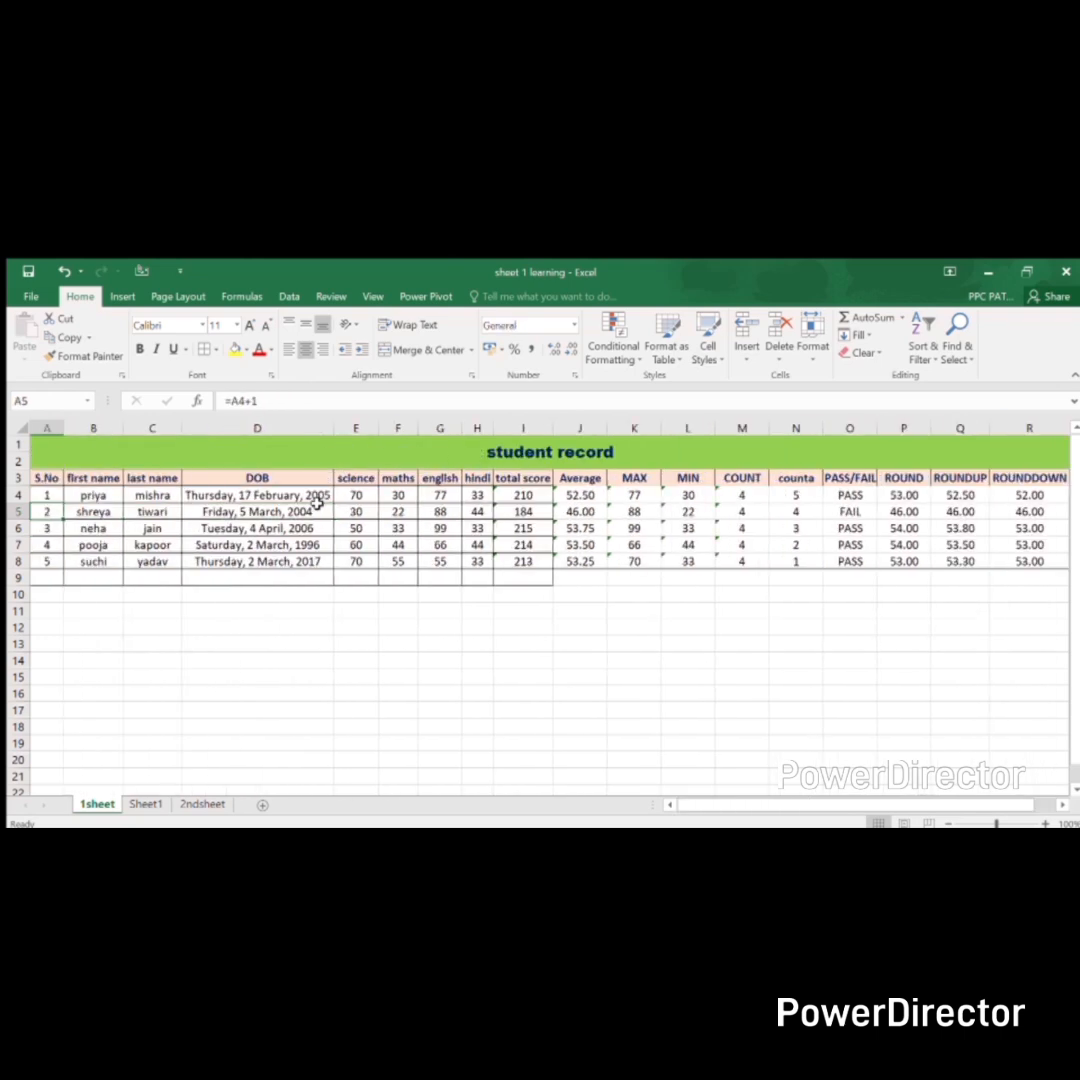
- Freeze the panes at D4 to lock the title and heading rows and columns A to C
key(Up)
key(Right)
key(Right)
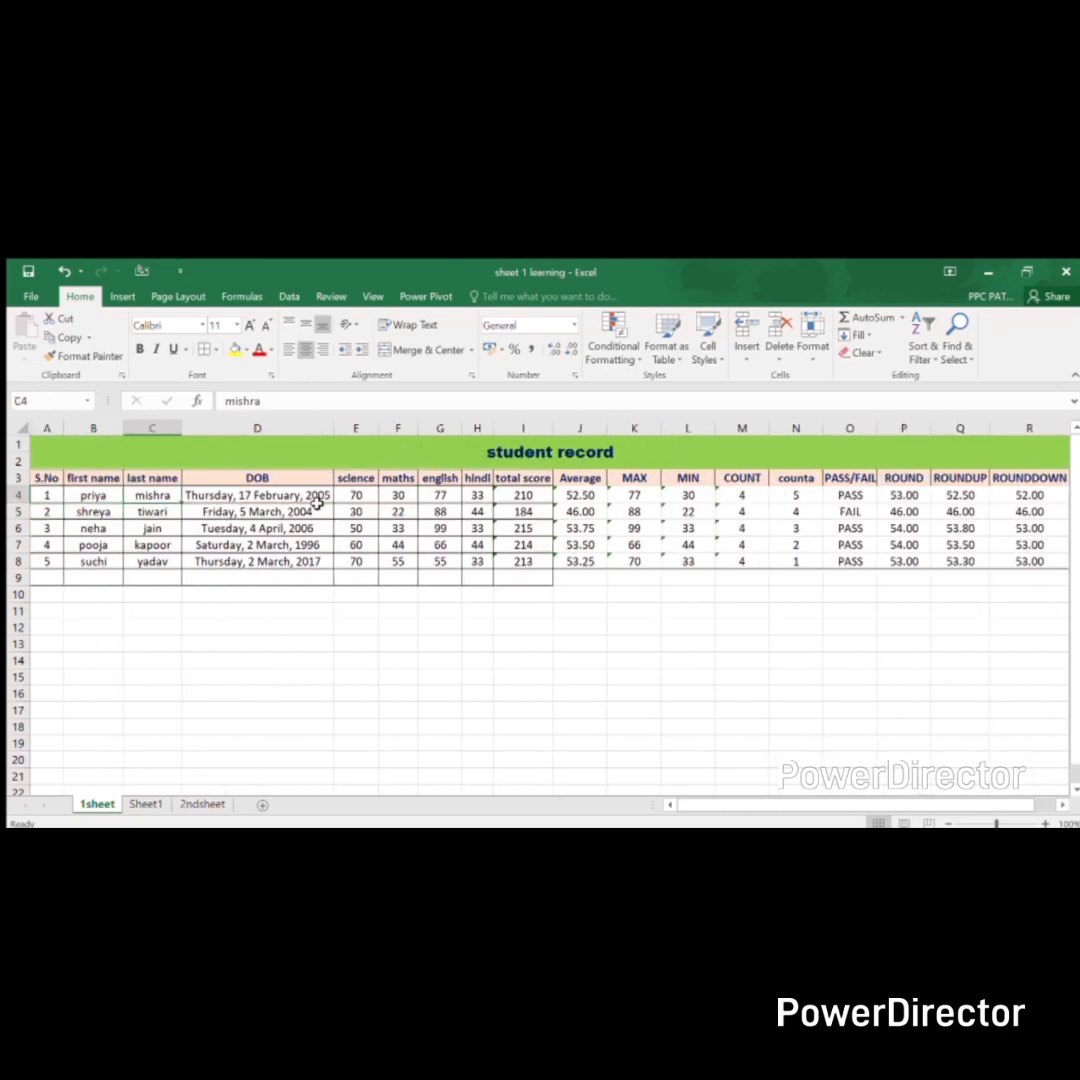
key(Right)
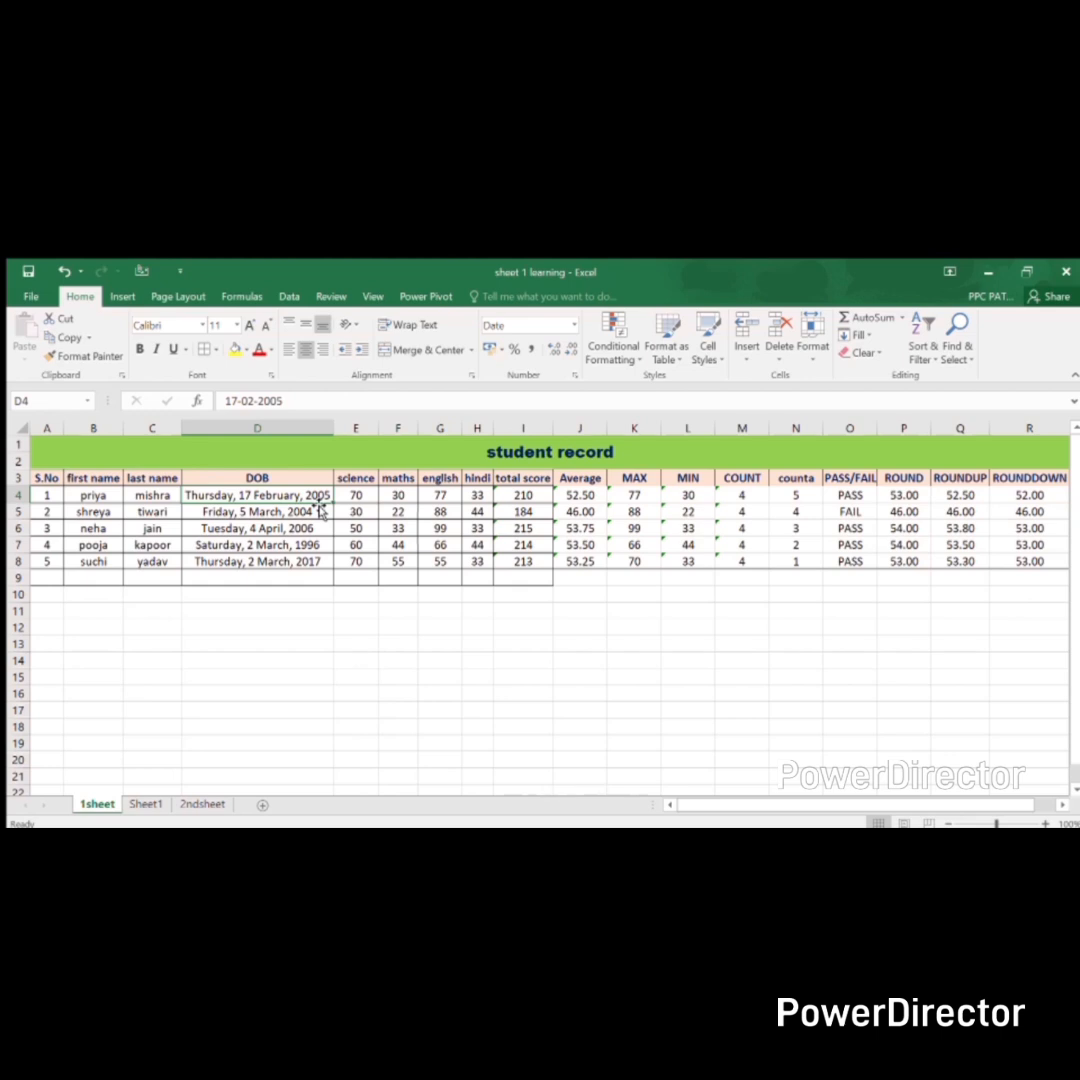
key(Left)
key(Right)
click(372, 296)
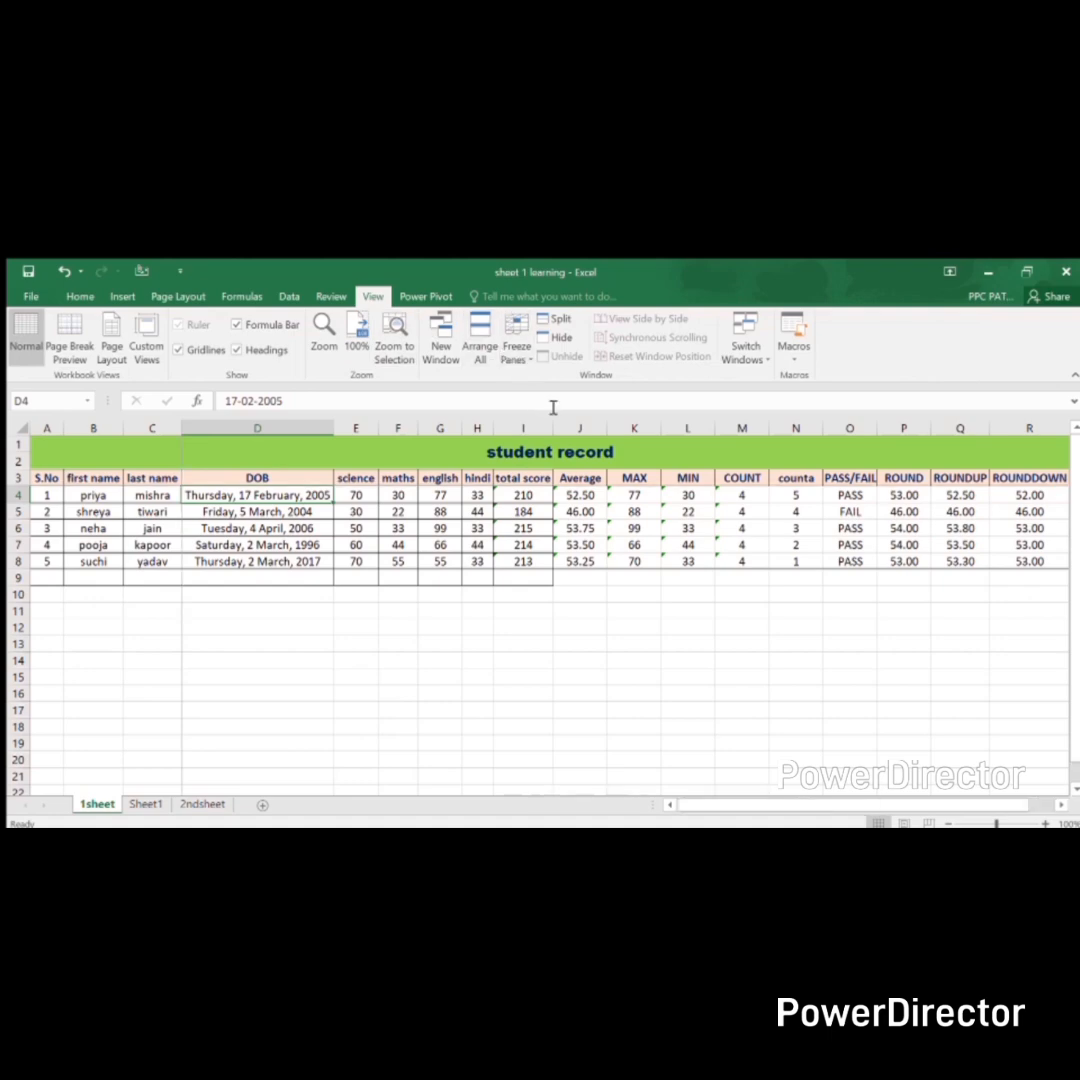
- Check the frozen S.No and name columns by moving back and forth through the columns of row 4
key(Right)
key(Right)
key(Right)
key(Right)
key(Right)
key(Right)
key(Right)
key(Right)
key(Right)
key(Right)
key(Right)
key(Right)
key(Right)
key(Right)
key(Right)
key(Right)
key(Right)
key(Right)
key(Right)
key(Left)
key(Left)
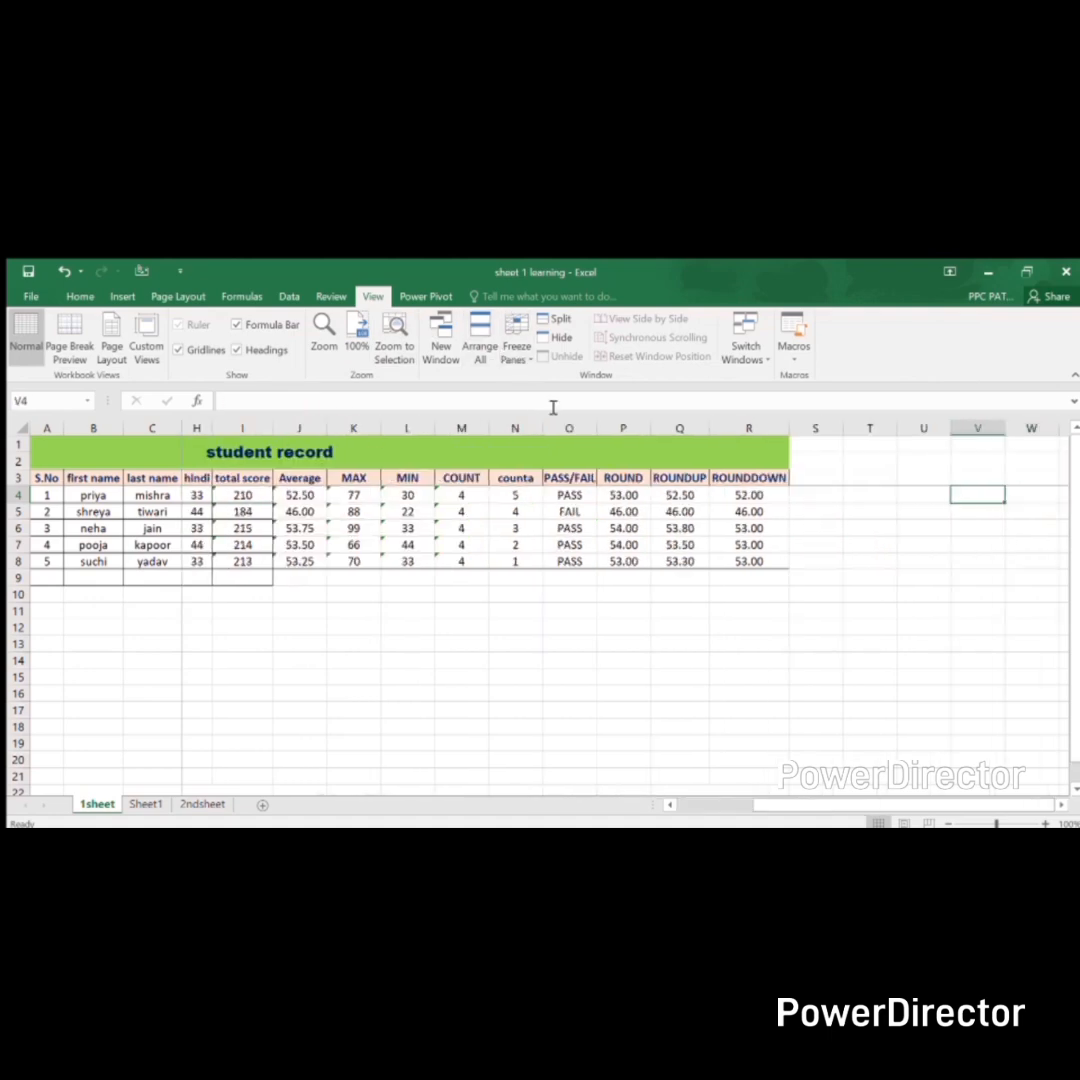
key(Left)
key(Left)
key(Left)
key(Left)
key(Left)
key(Left)
key(Left)
key(Left)
key(Left)
key(Left)
key(Left)
key(Left)
key(Left)
key(Left)
key(Left)
key(Left)
key(Left)
key(Left)
key(Left)
key(Right)
key(Right)
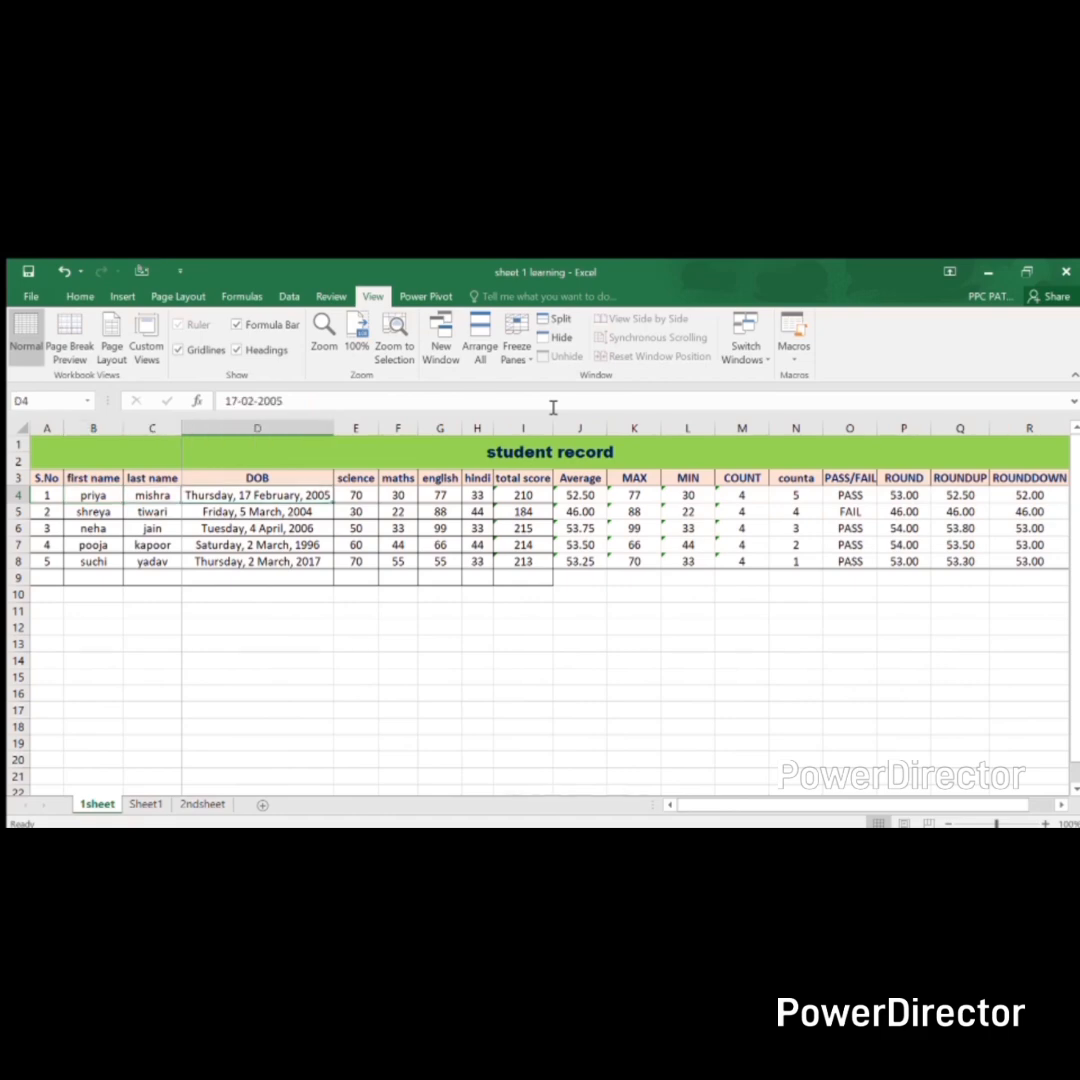
key(Right)
key(Right)
key(Right)
key(Right)
key(Right)
key(Right)
key(Right)
key(Right)
key(Right)
key(Right)
key(Right)
key(Right)
key(Right)
key(Right)
key(Right)
key(Right)
key(Right)
key(Right)
key(Right)
key(Right)
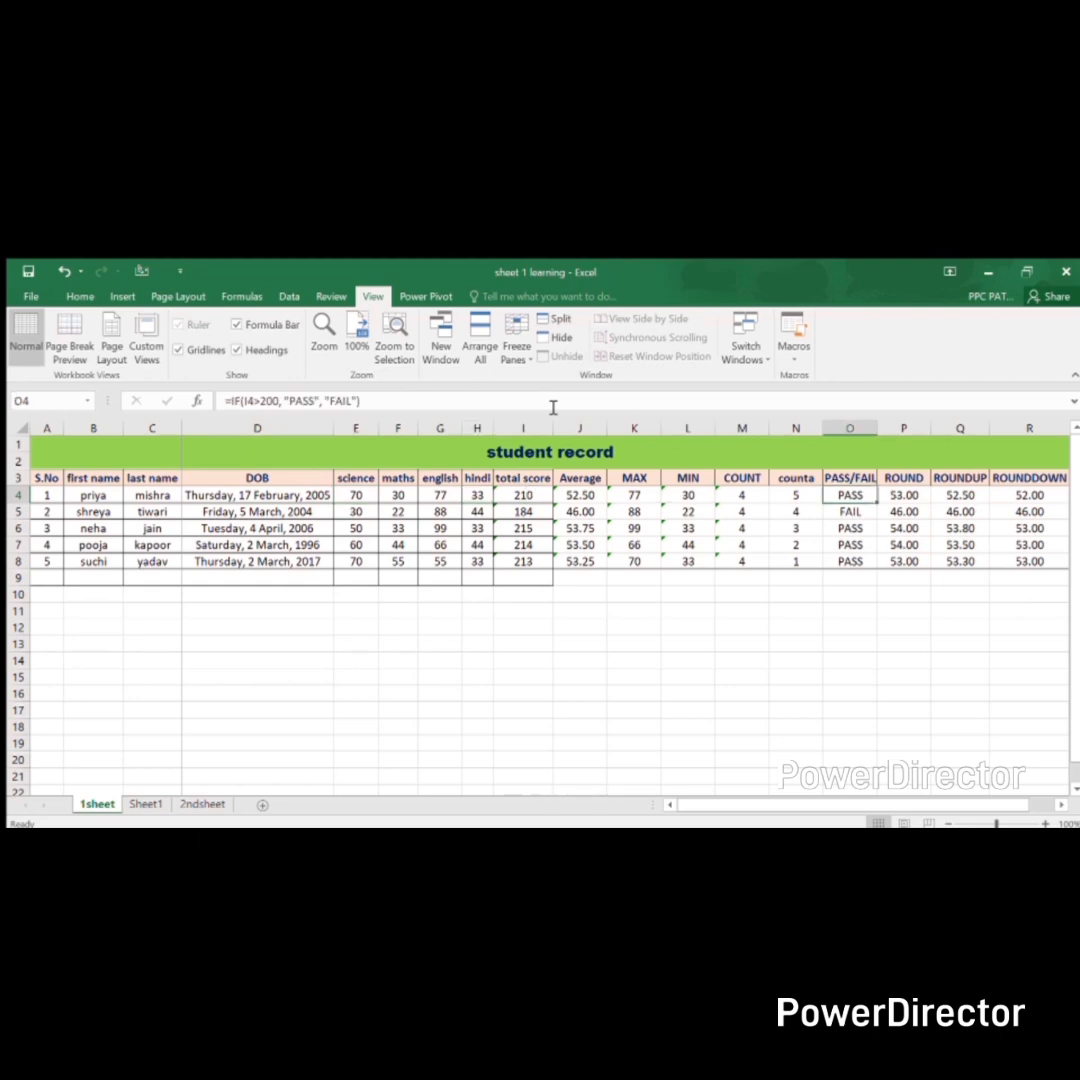
- Examine how the score and result columns scroll beside the frozen columns A to C along row 4
key(Left)
key(Left)
key(Left)
key(Left)
key(Left)
key(Left)
key(Left)
key(Left)
key(Left)
key(Left)
key(Left)
key(Left)
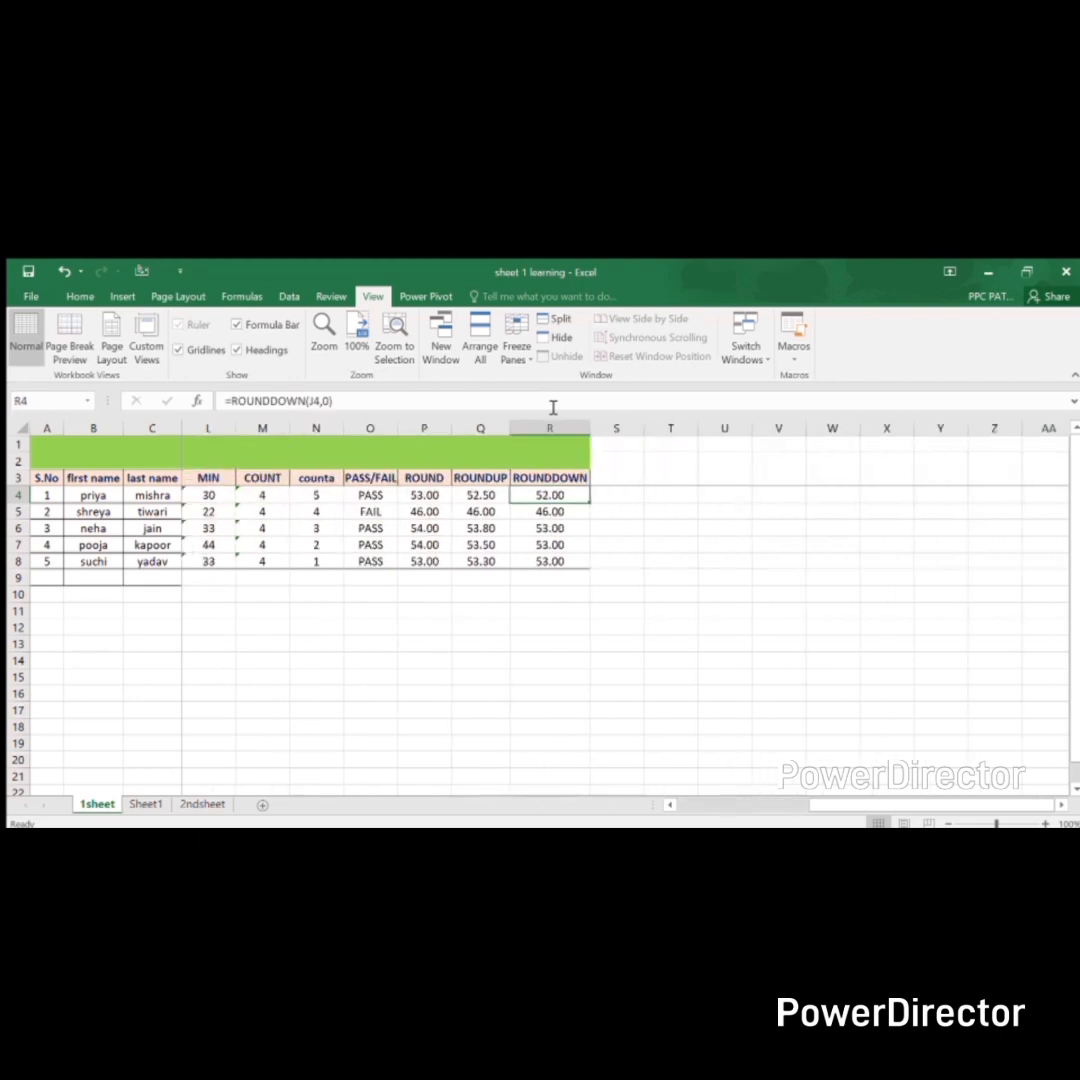
- Add the heading CONCATENATE in S3 and fit column S to its width
key(Right)
key(Right)
key(Right)
key(Right)
key(Right)
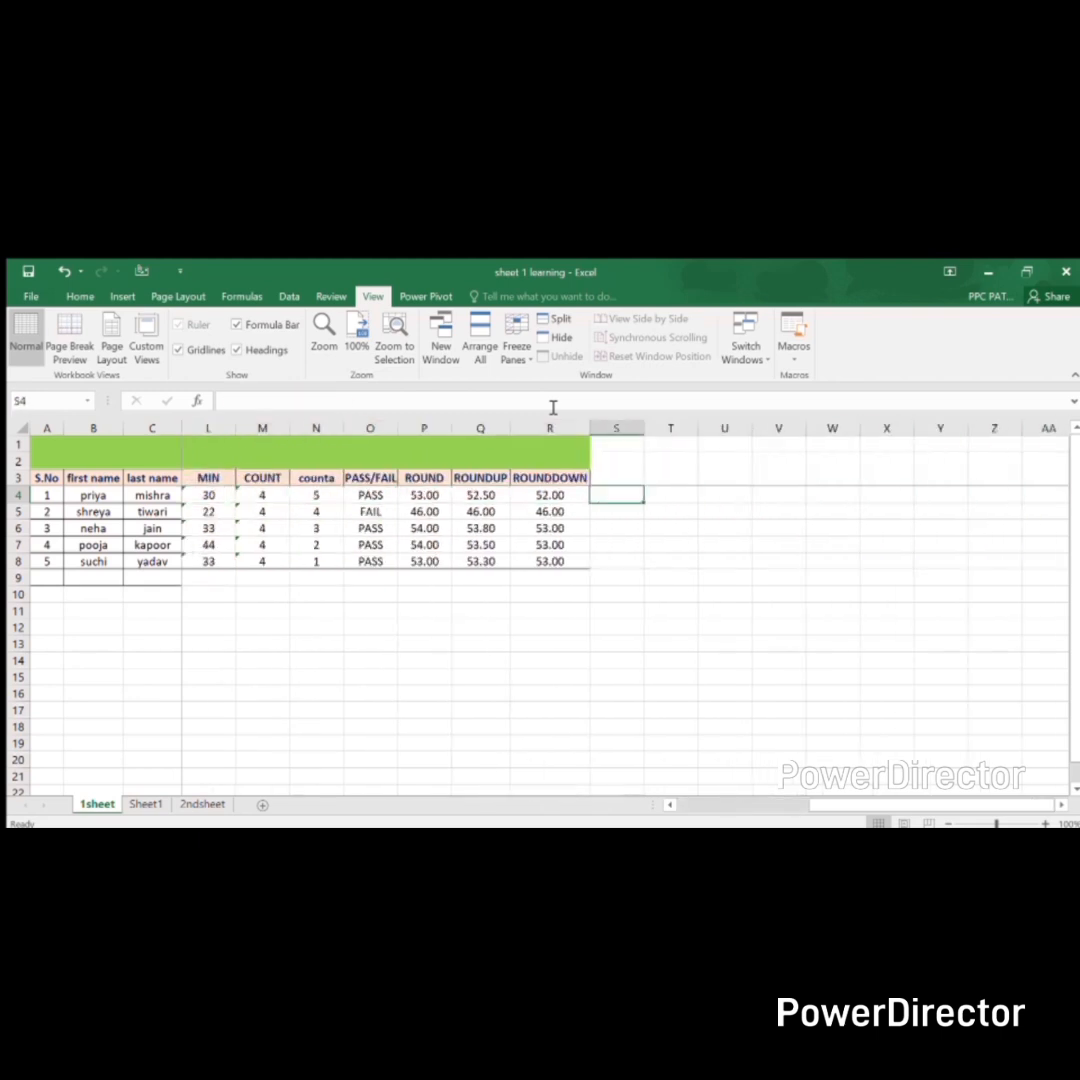
key(Up)
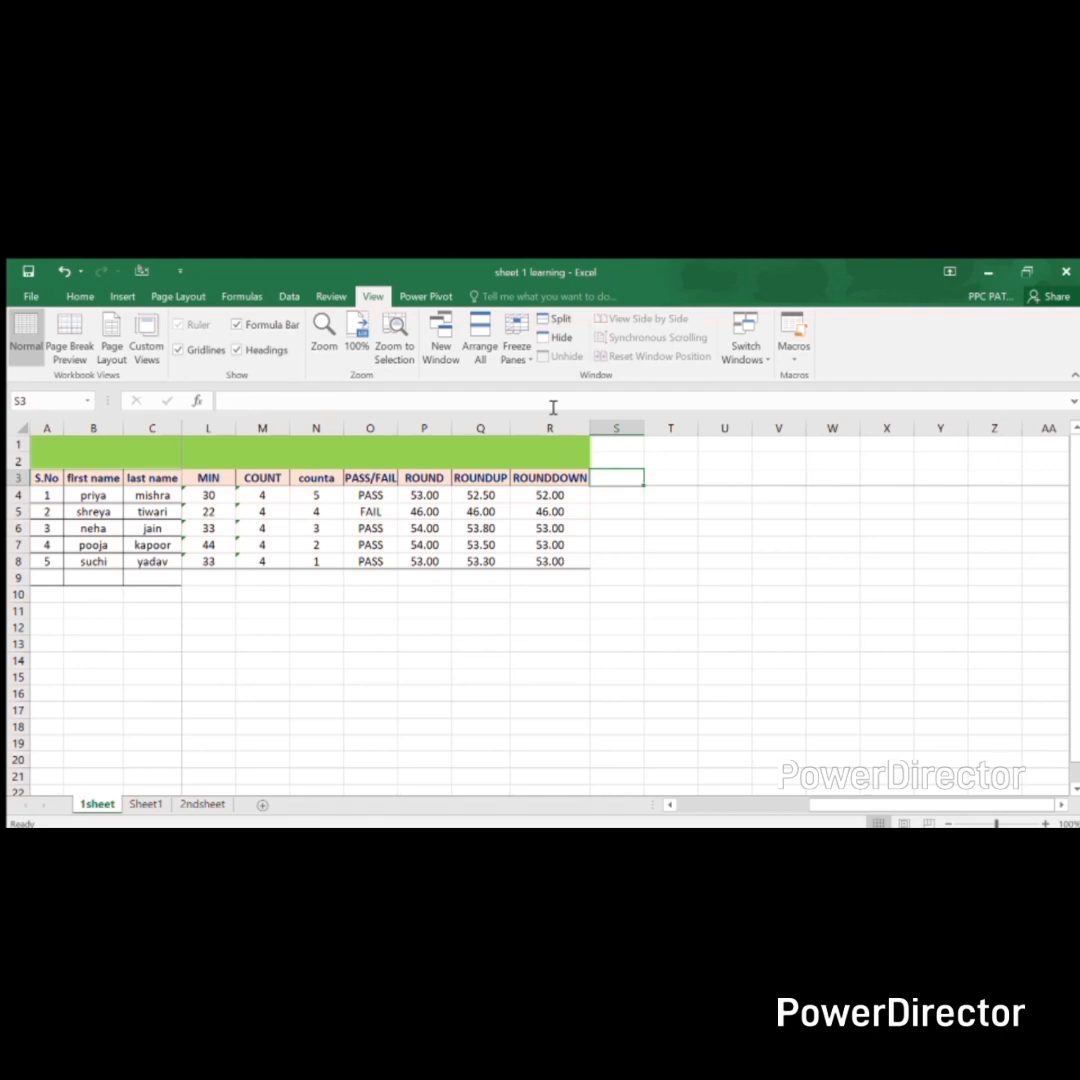
text(CONC)
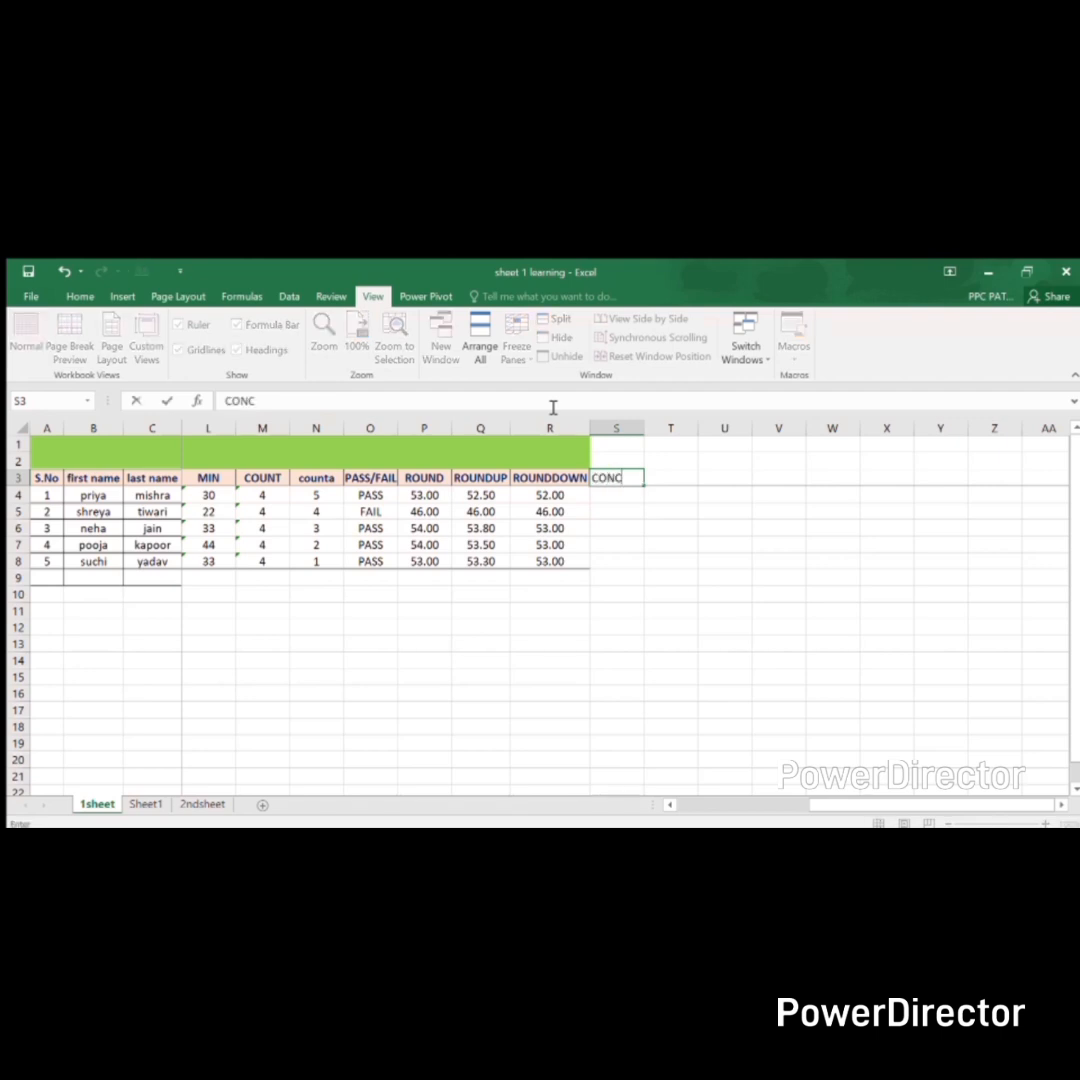
text(ATENATE)
key(Return)
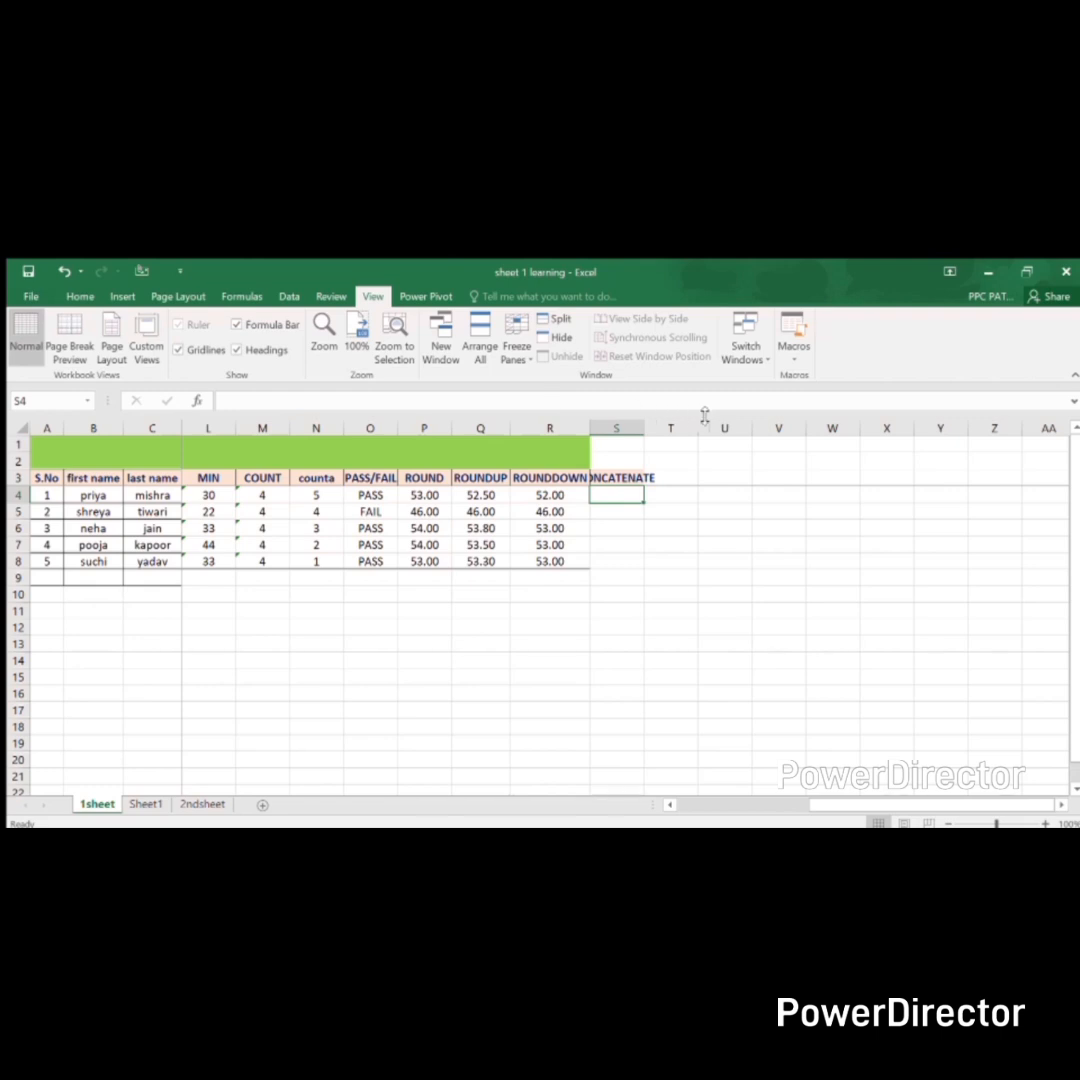
double_click(644, 430)
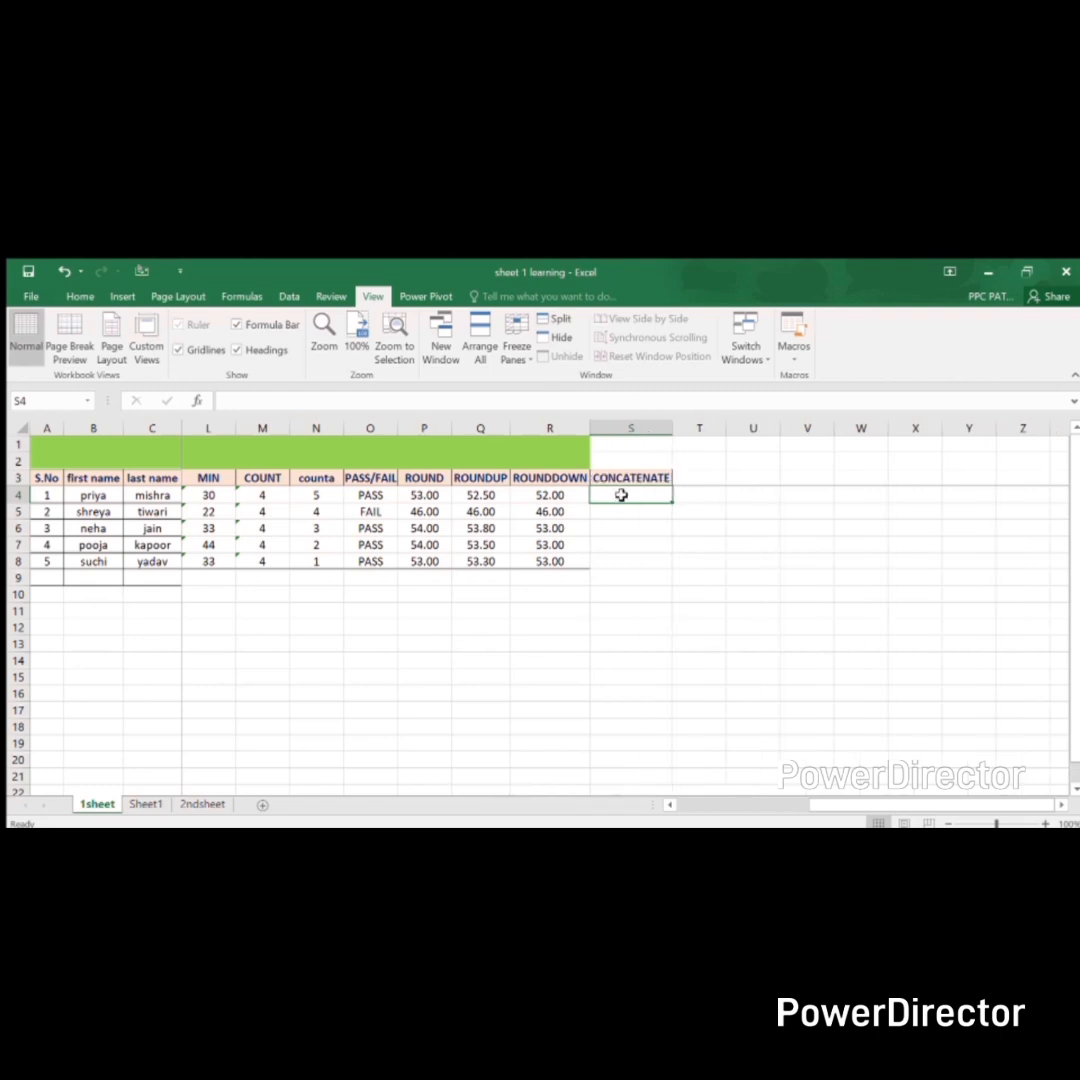
- Enter =CONCATENATE(B4:C4) in S4 to join the first and last name of the first student
text(=CON)
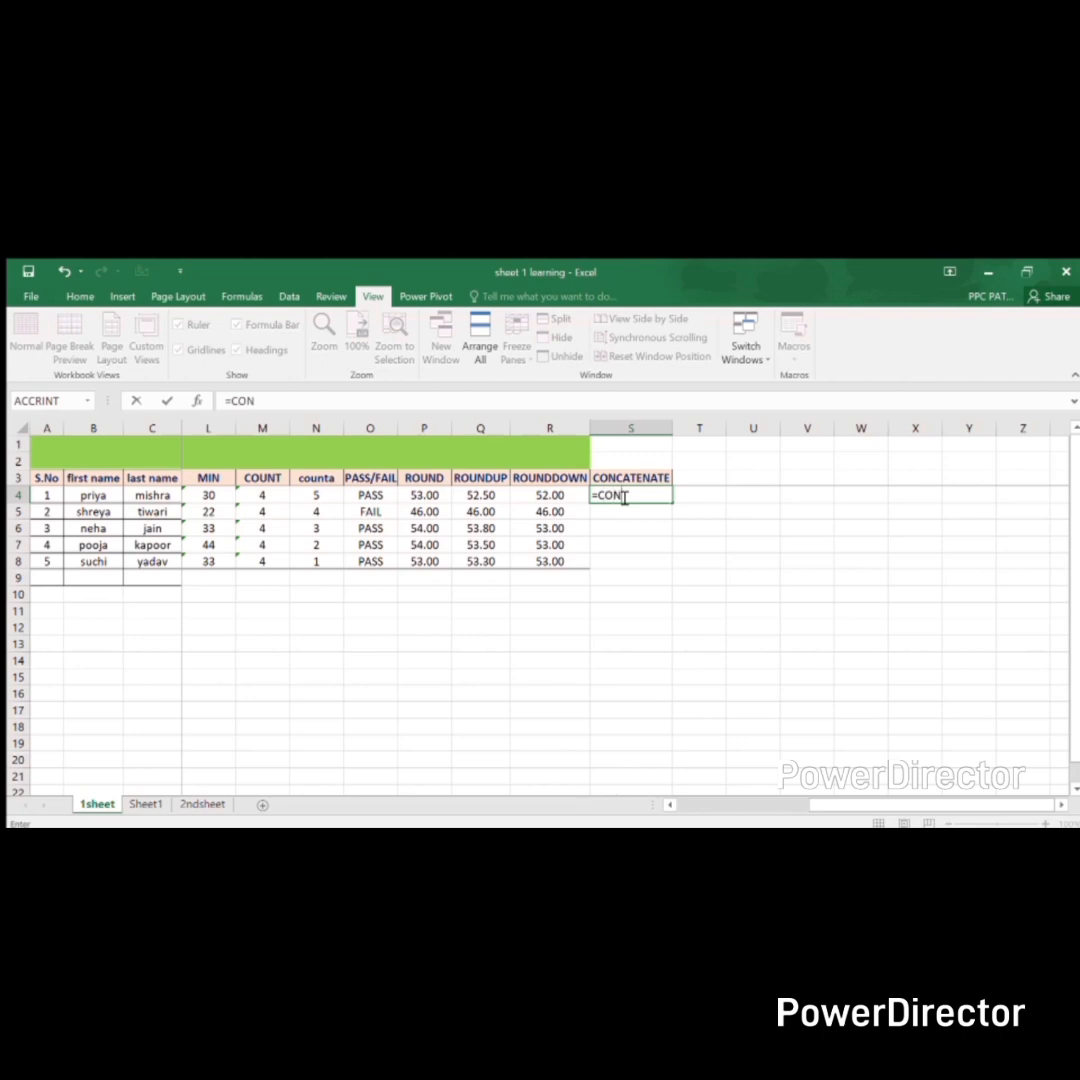
text(CATENA)
key(BackSpace)
key(BackSpace)
key(Tab)
key(Left)
key(Left)
key(Left)
key(Left)
key(Left)
key(Left)
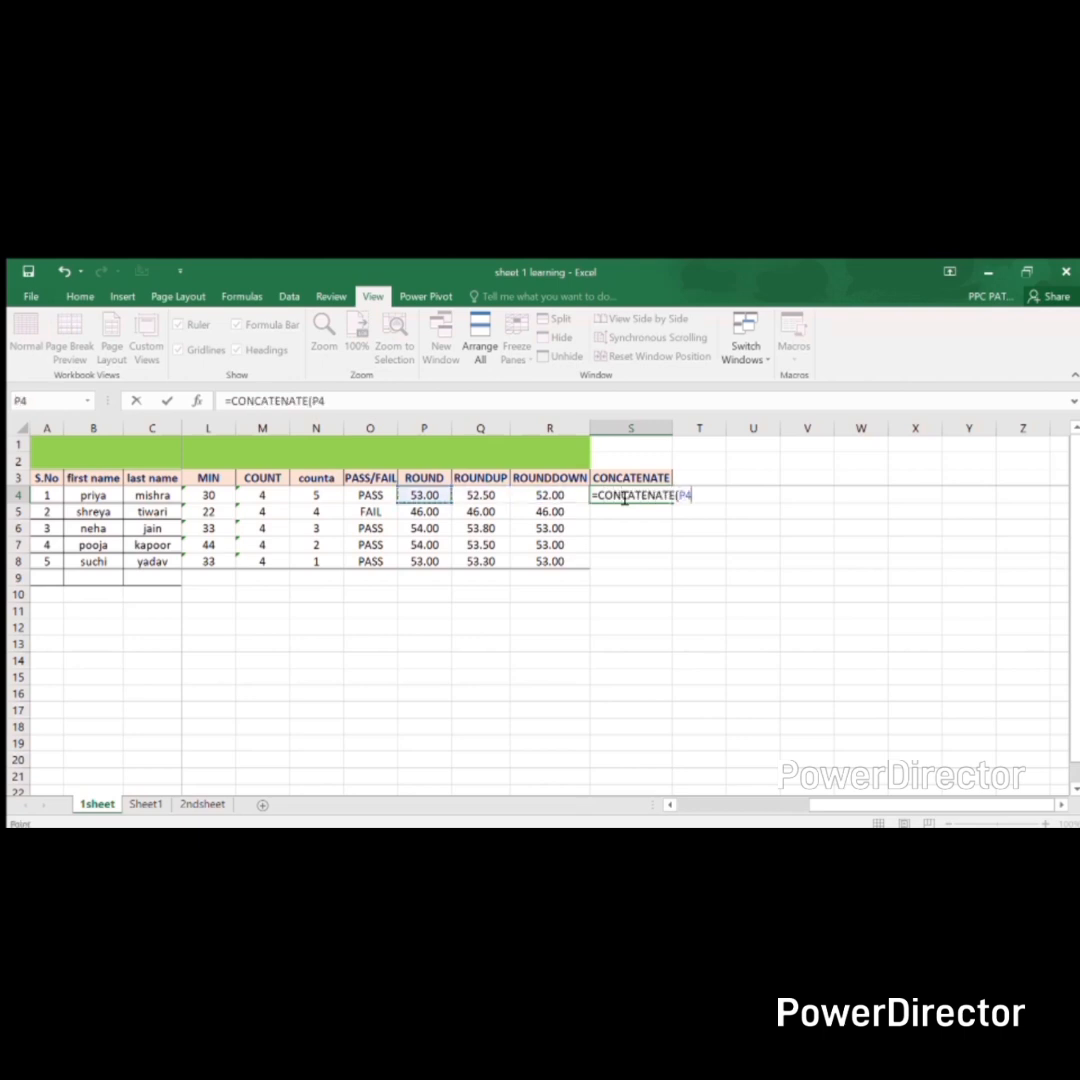
key(Left)
key(Left)
key(Left)
key(Left)
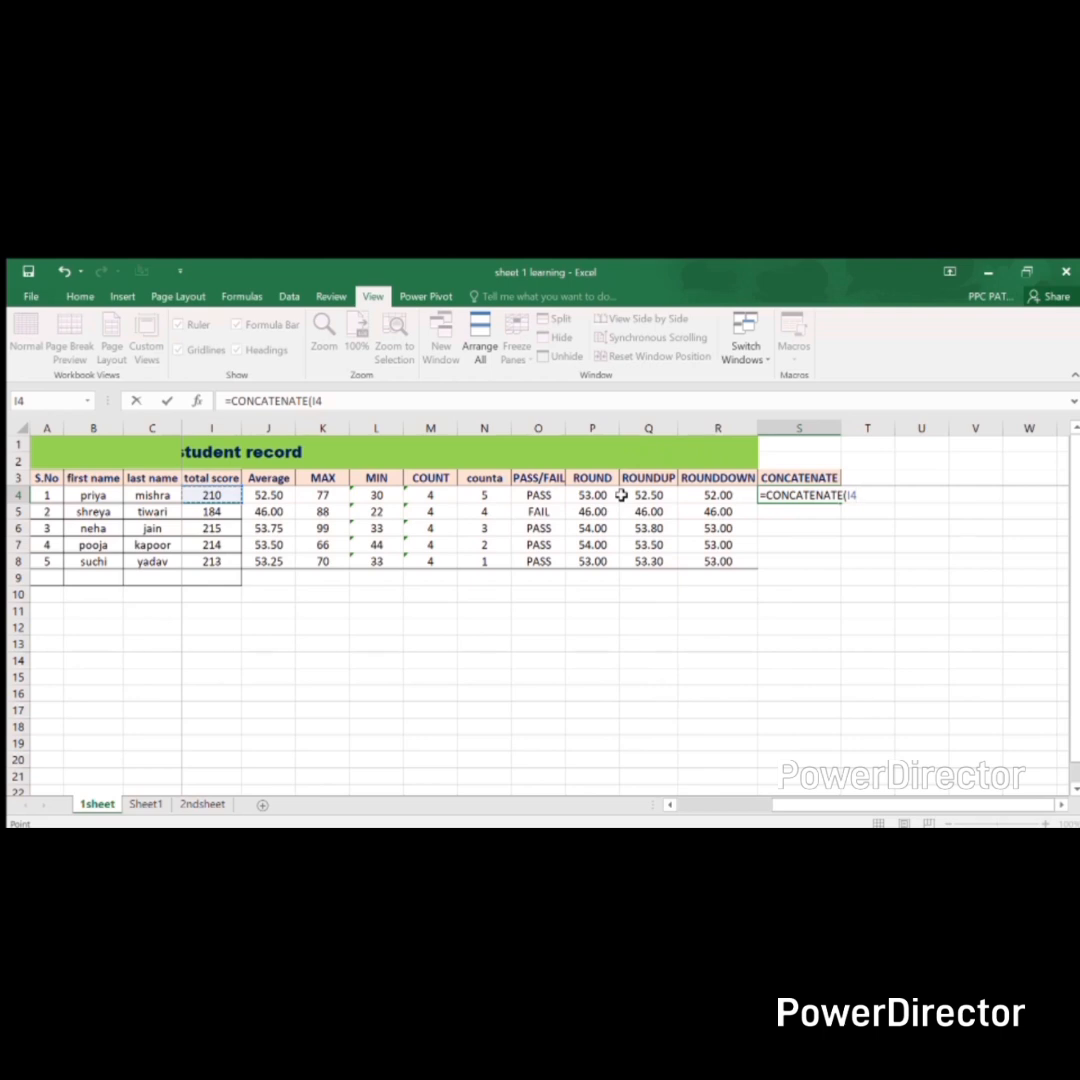
click(115, 494)
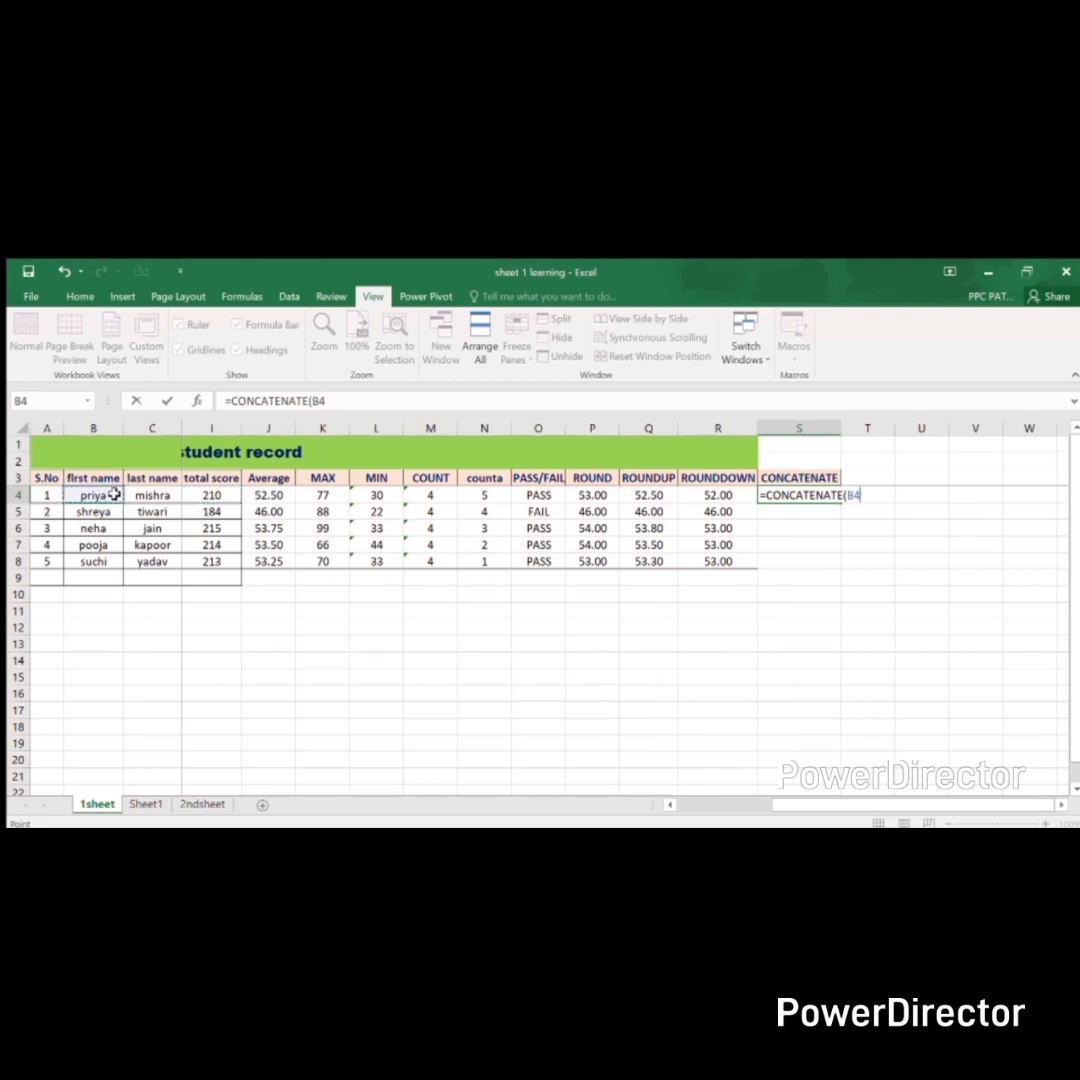
key(shift+Right)
text())
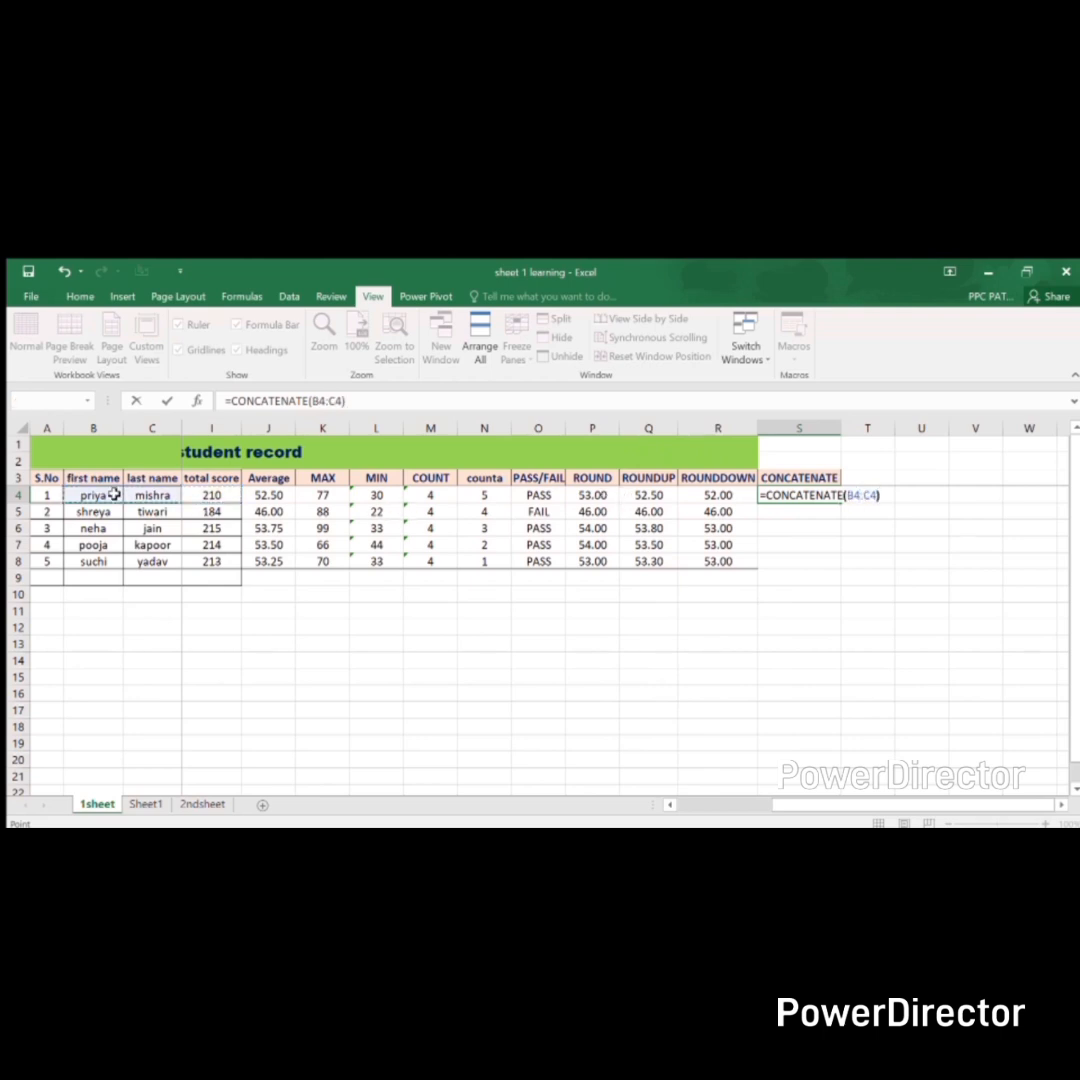
key(Return)
key(Up)
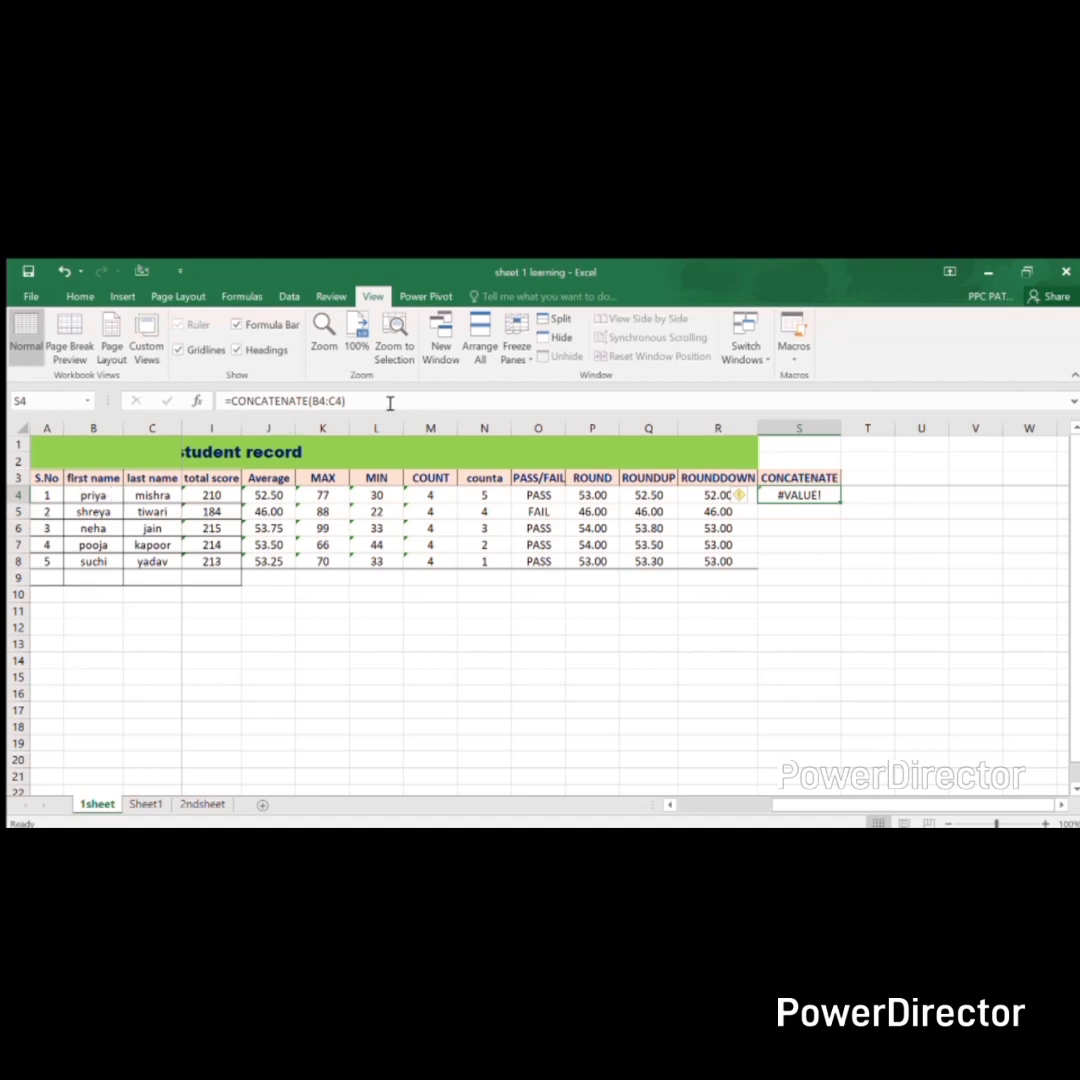
- Correct the S4 formula to =CONCATENATE(B4,C4), with the two name cells as separate arguments
click(333, 403)
key(BackSpace)
text(,)
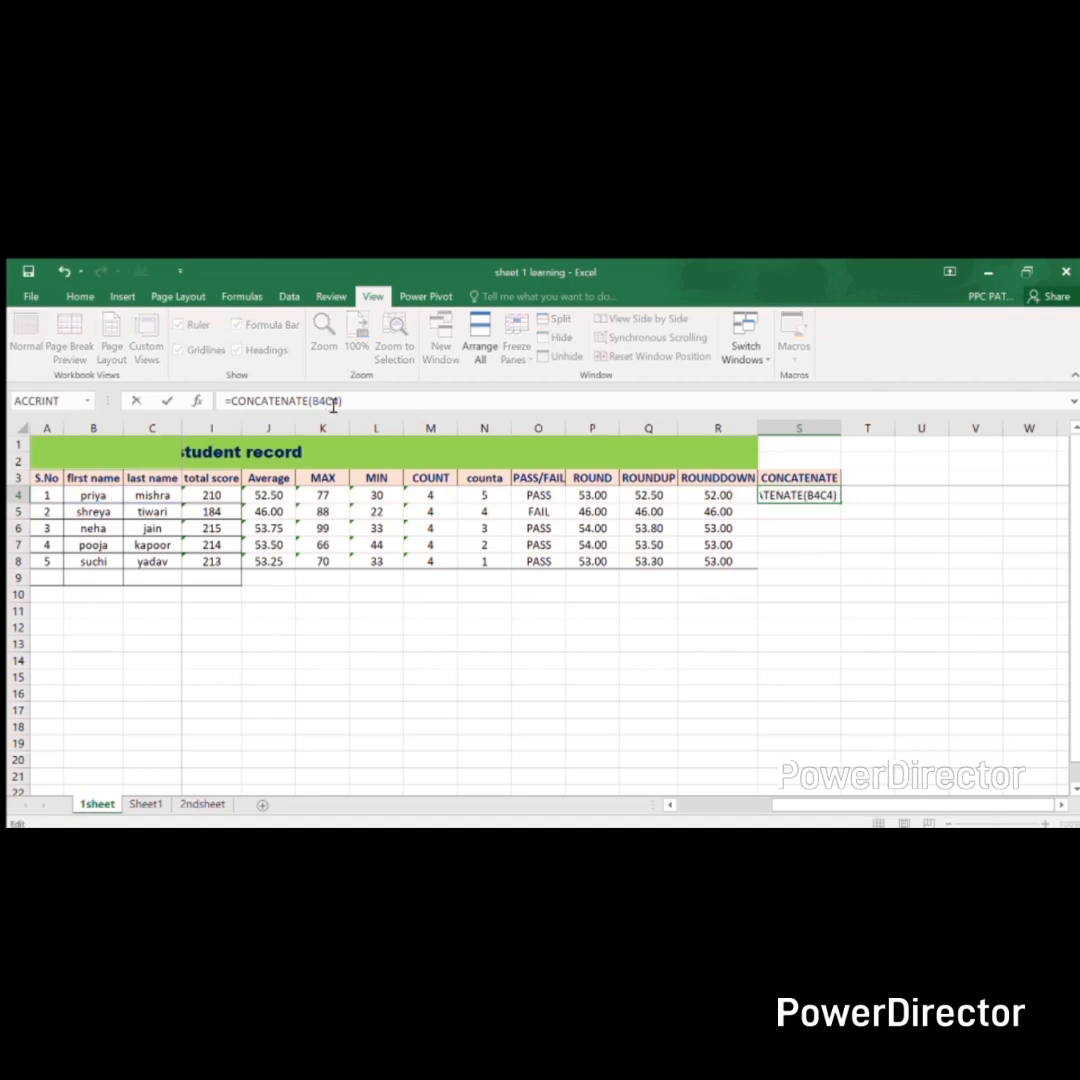
key(ctrl+Return)
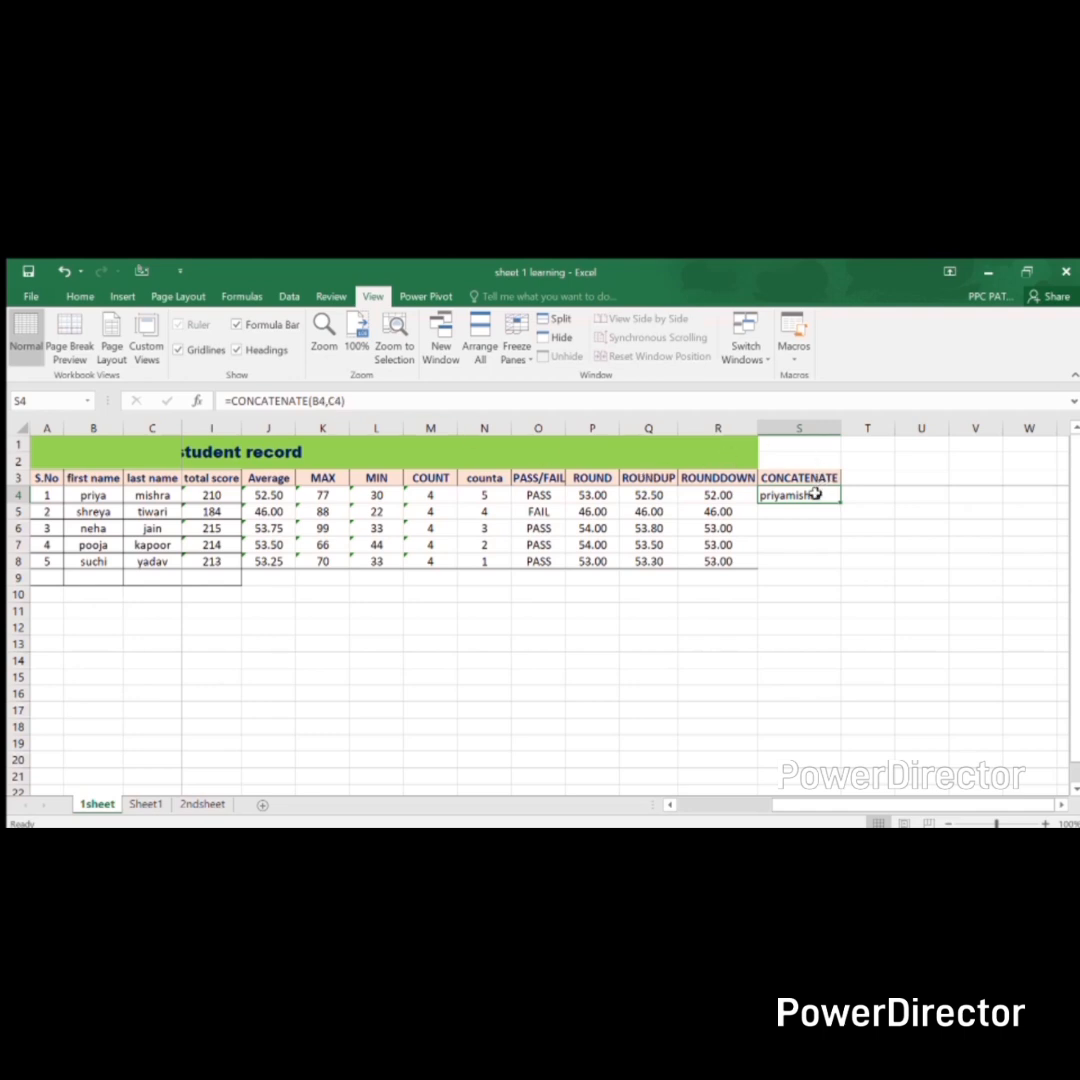
- Add a space argument between the names in S4 so the formula reads =CONCATENATE(B4," ",C4)
click(335, 402)
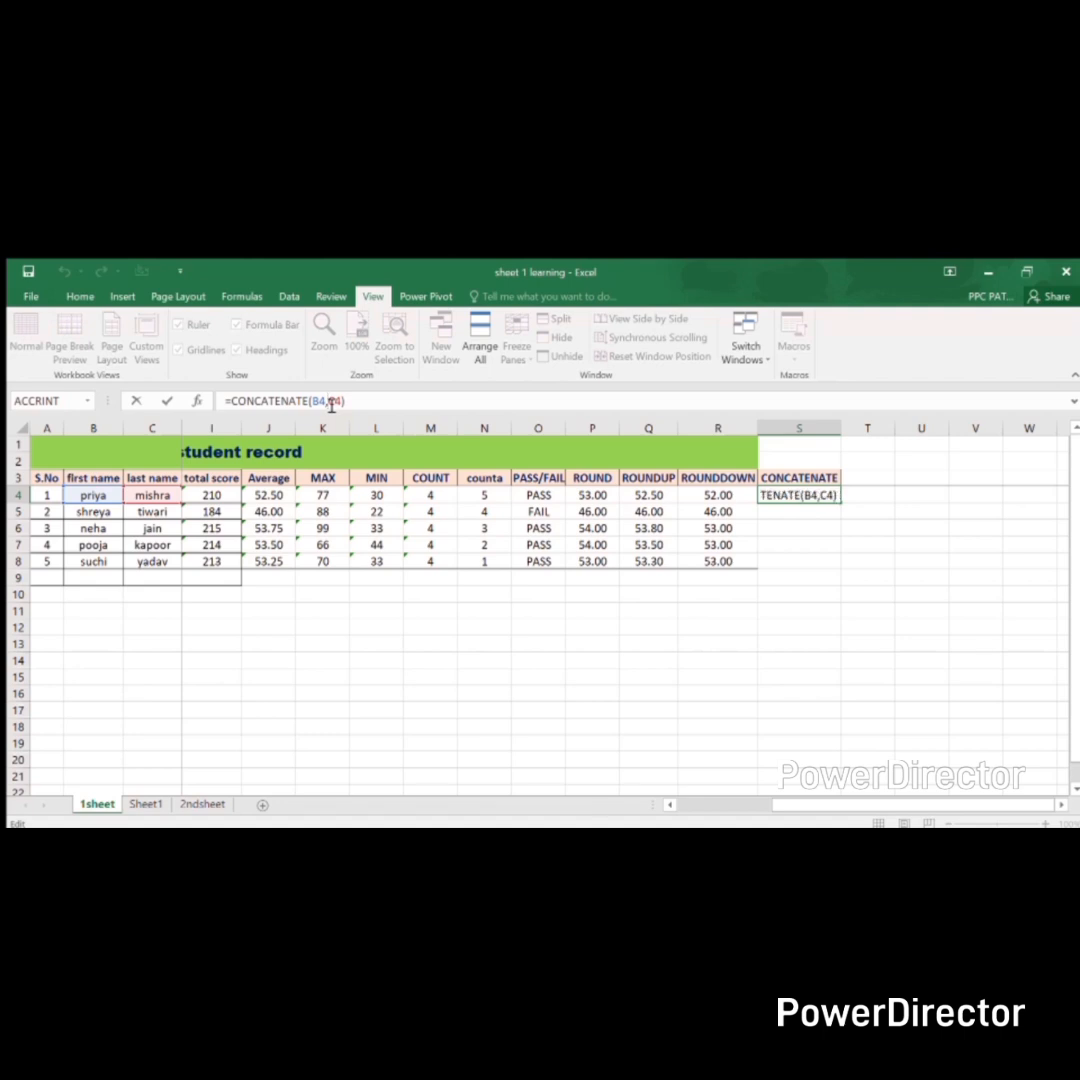
text(" ")
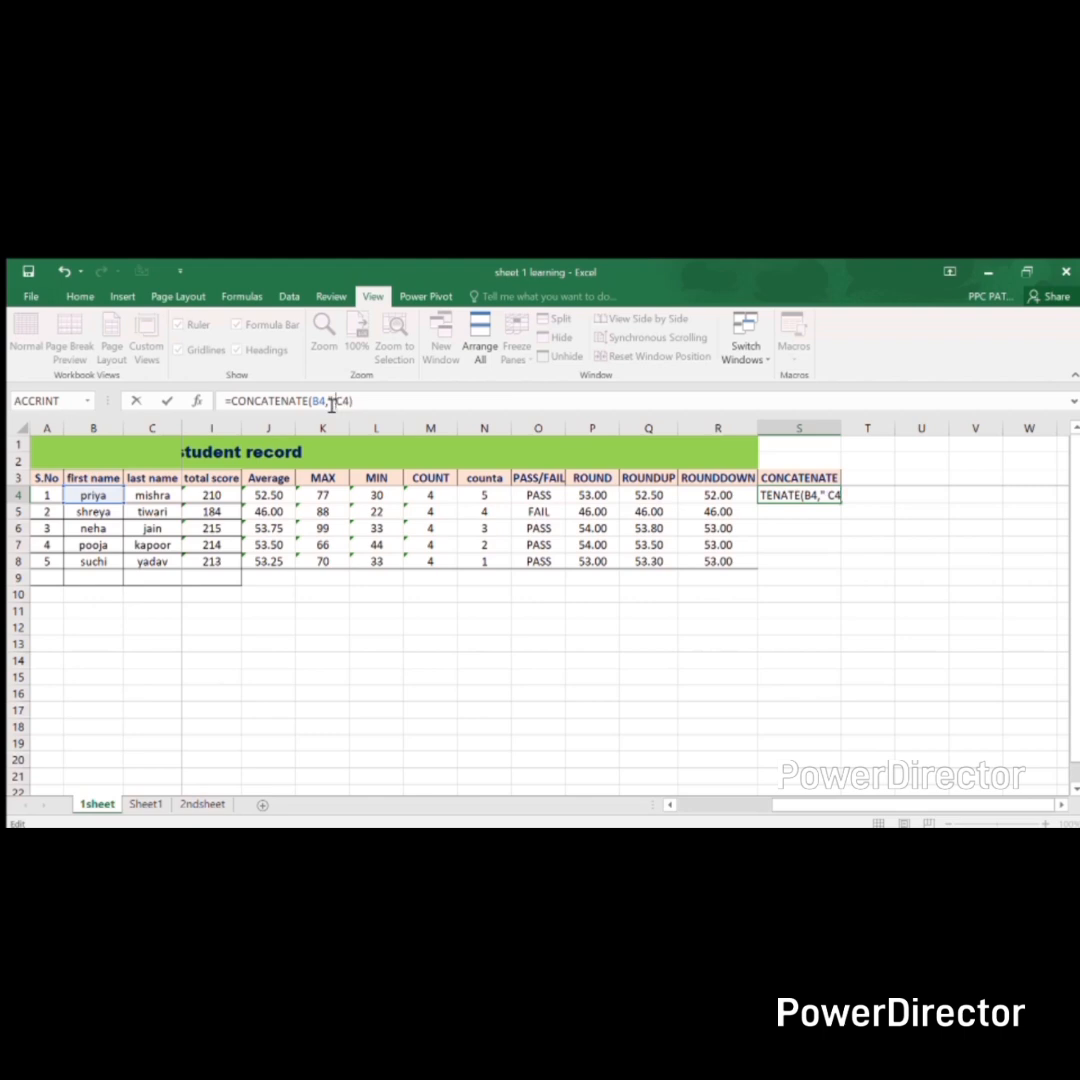
text(,)
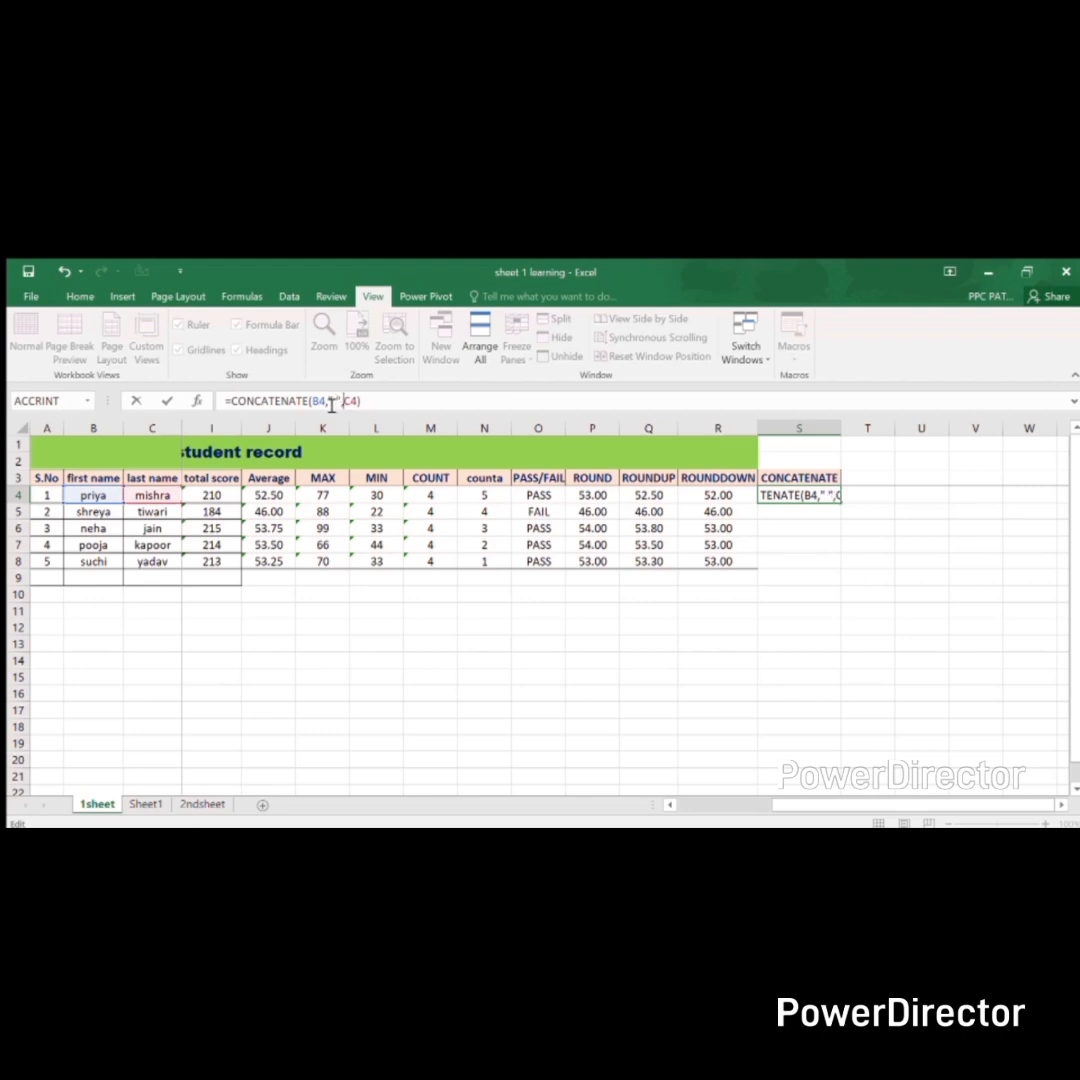
key(Return)
- Fill the CONCATENATE formula from S4 down to S7
key(Up)
key(shift+Down)
key(shift+Down)
key(shift+Down)
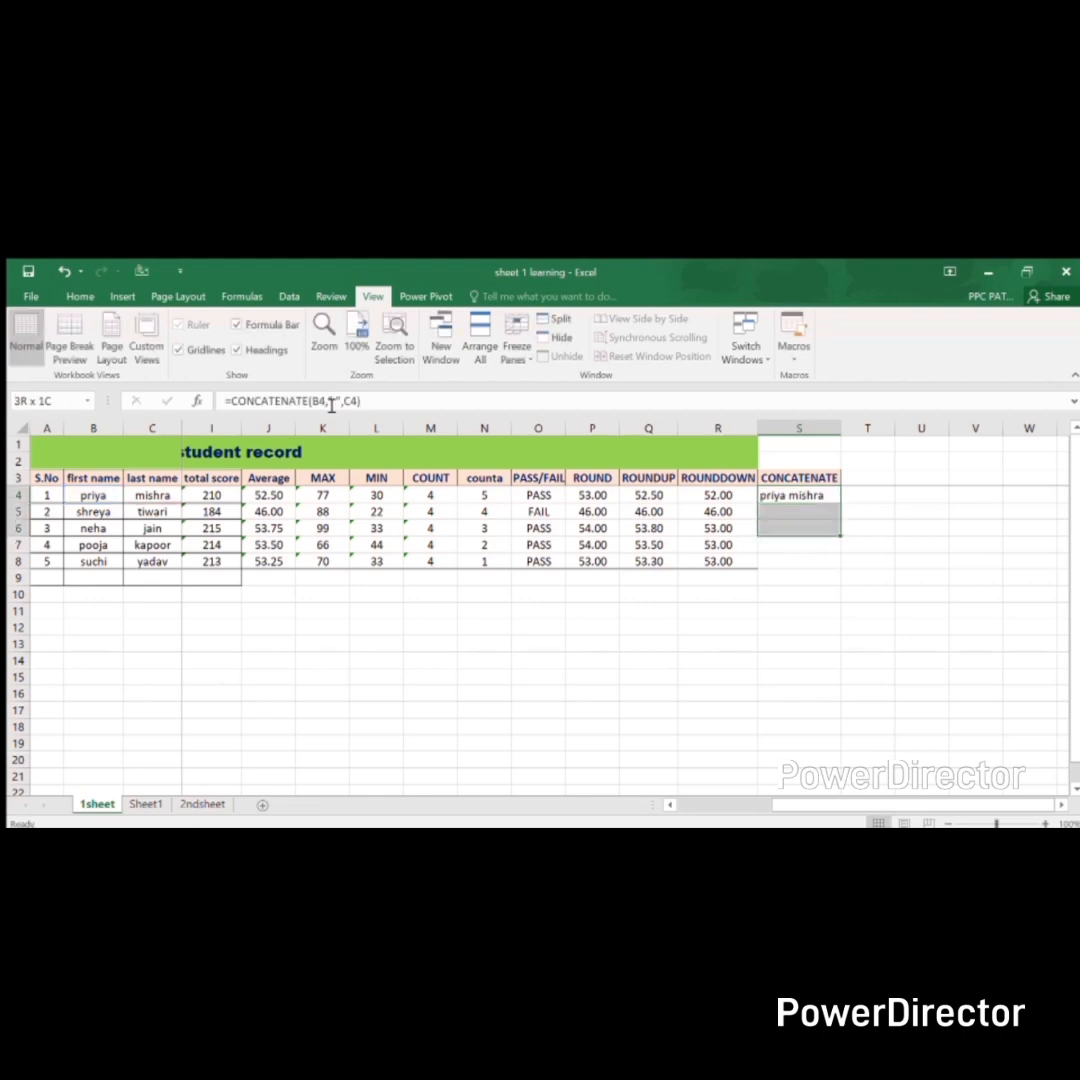
key(ctrl+d)
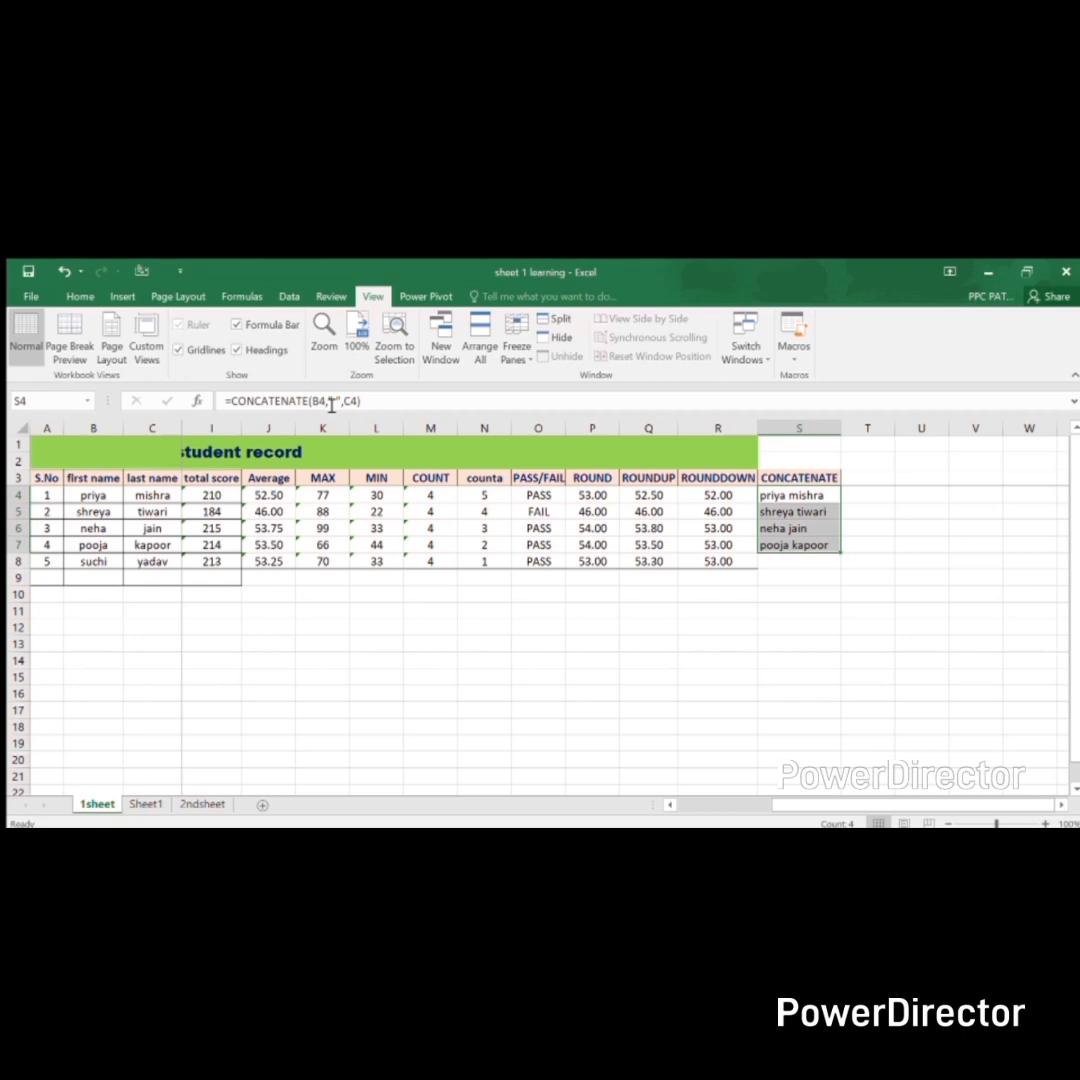
- Add the heading TRIM in T3, beside the CONCATENATE heading
click(455, 582)
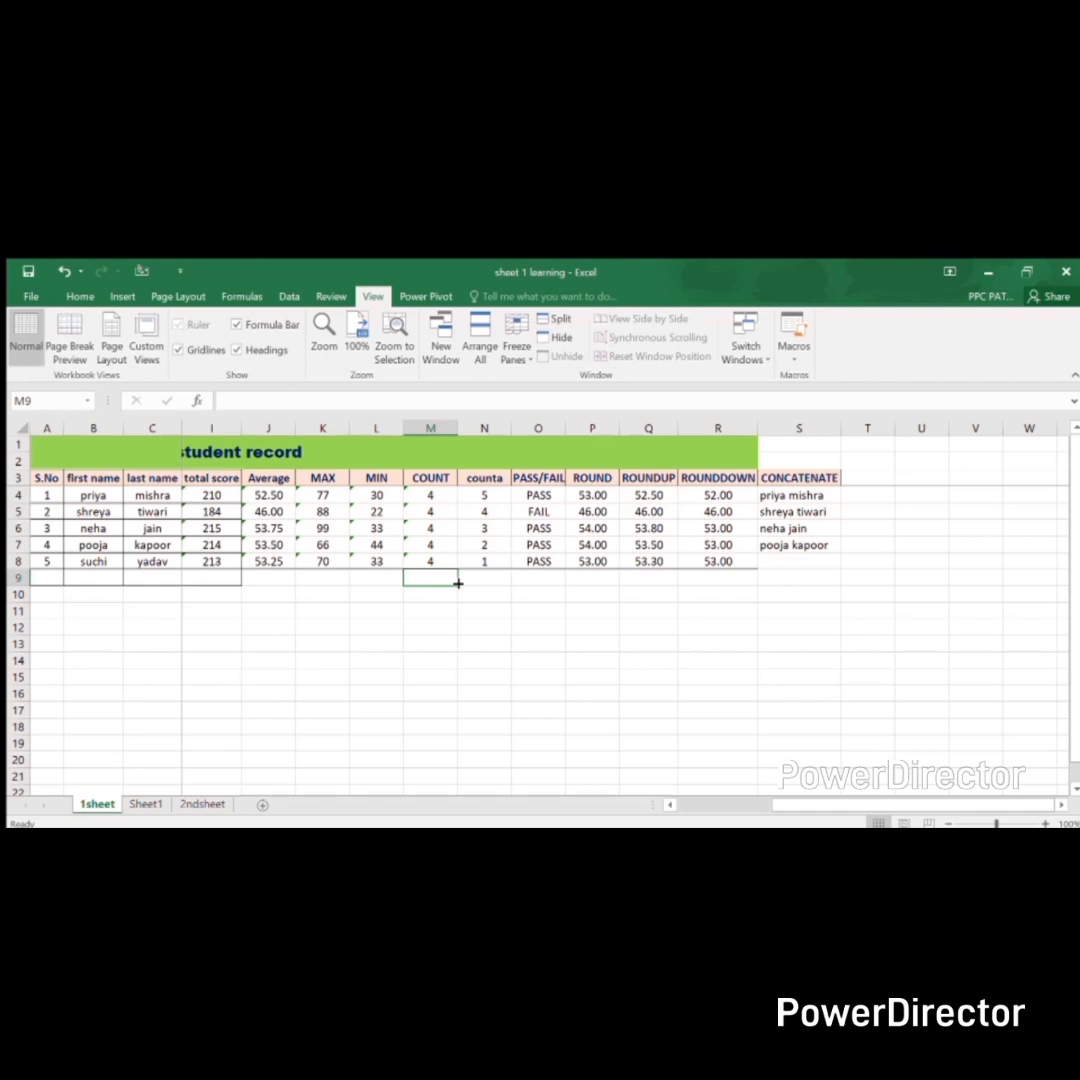
key(Up)
key(Up)
key(Up)
key(Up)
key(Up)
key(Up)
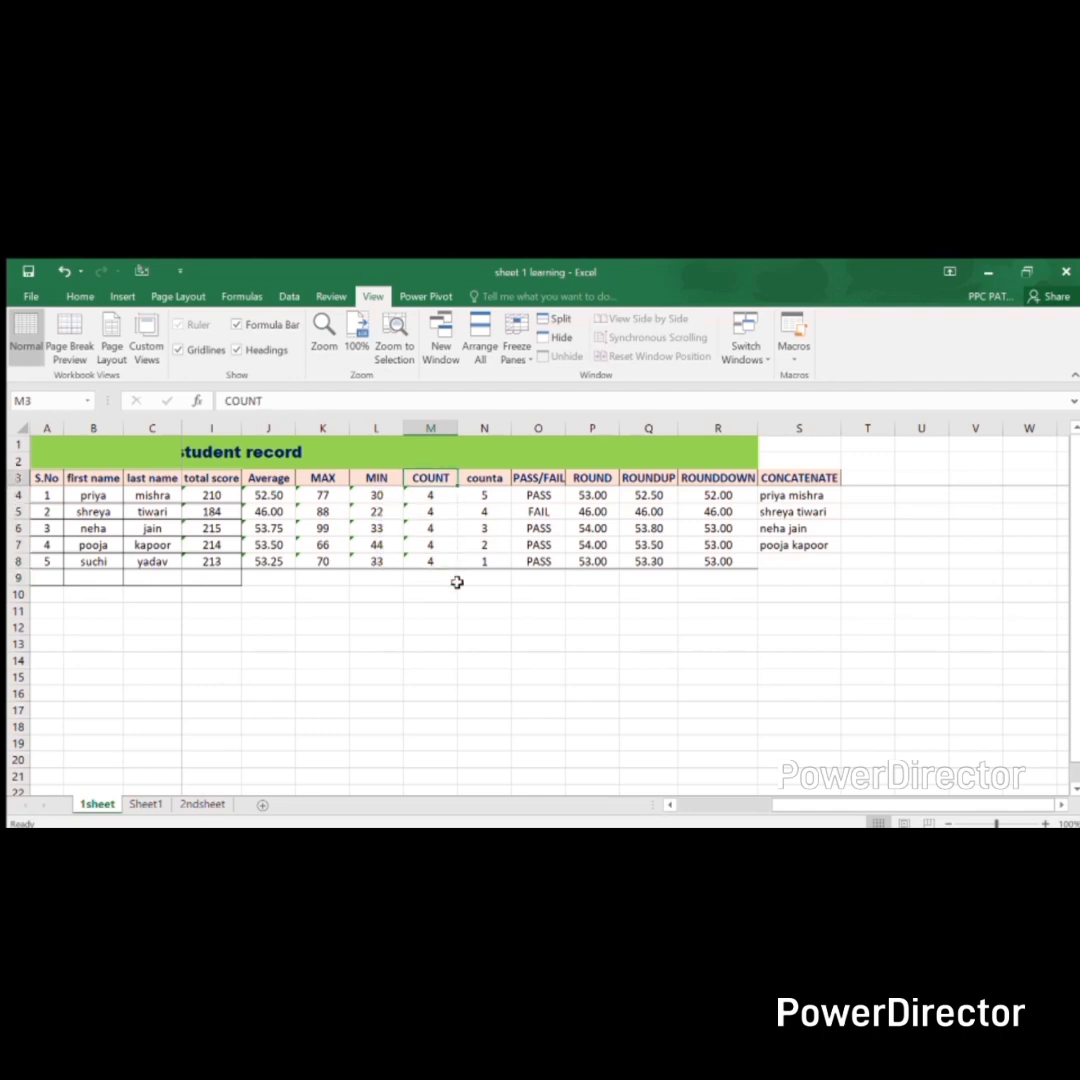
key(Right)
key(Right)
key(Right)
key(Right)
key(Right)
key(Right)
key(Right)
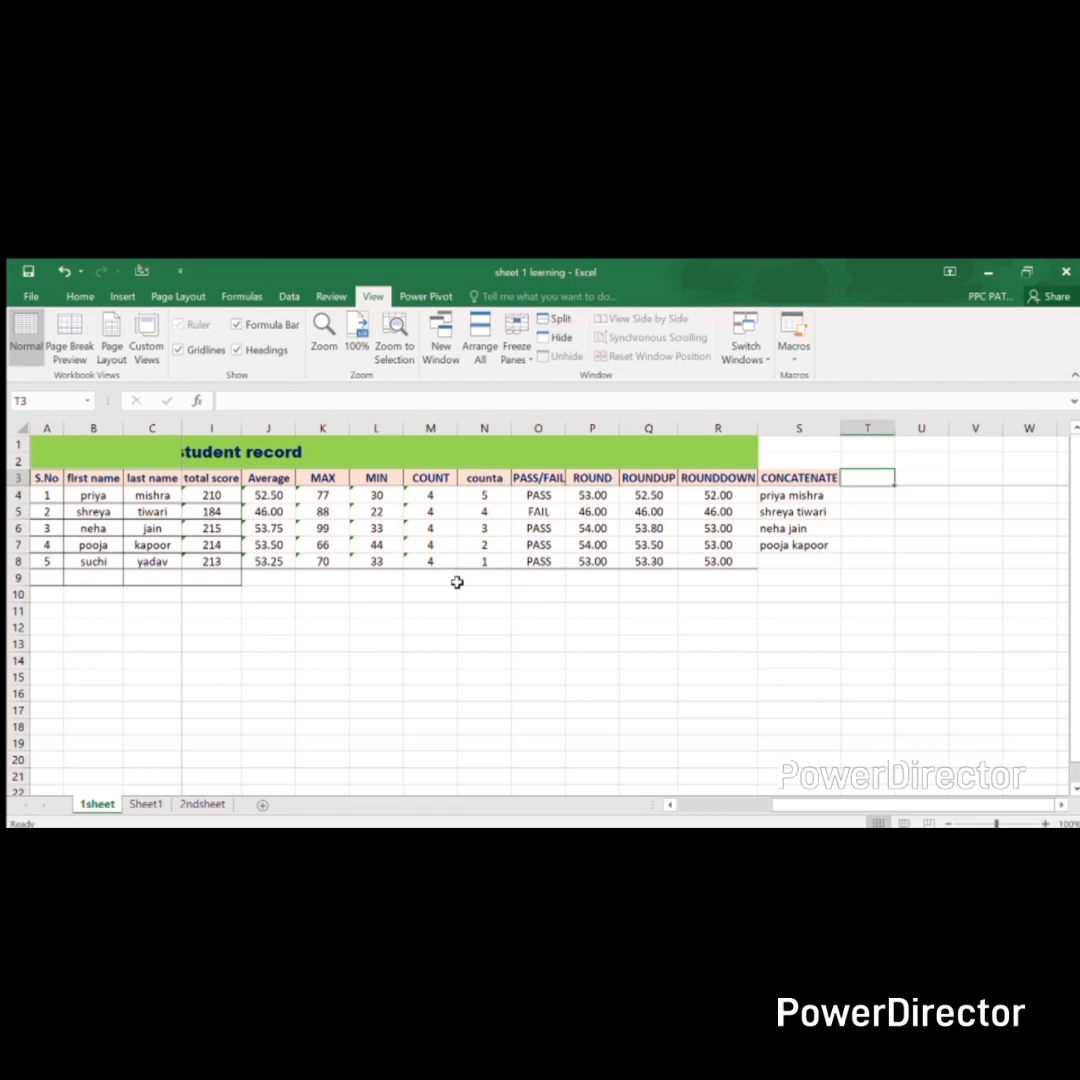
text(TRIM)
key(Return)
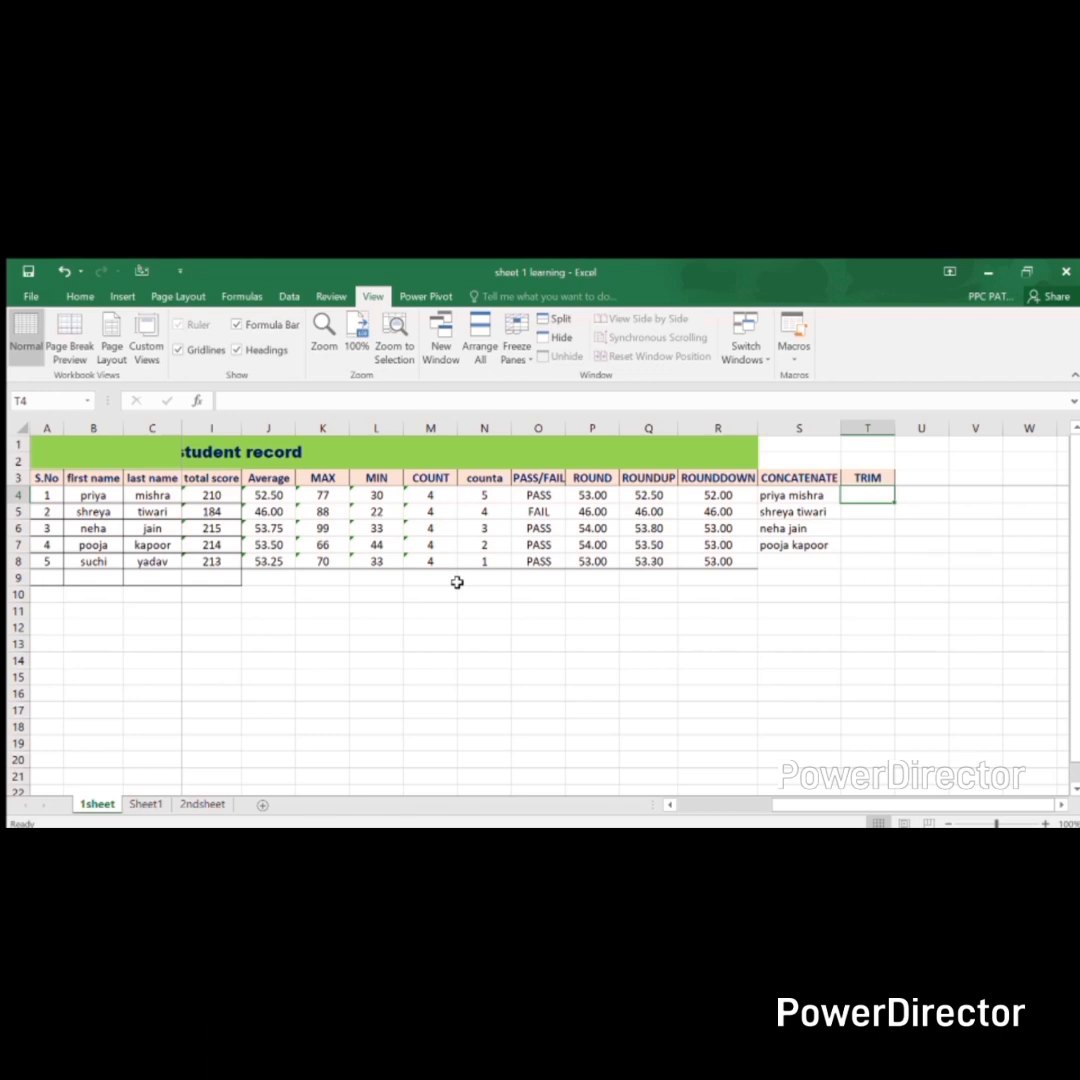
text(=)
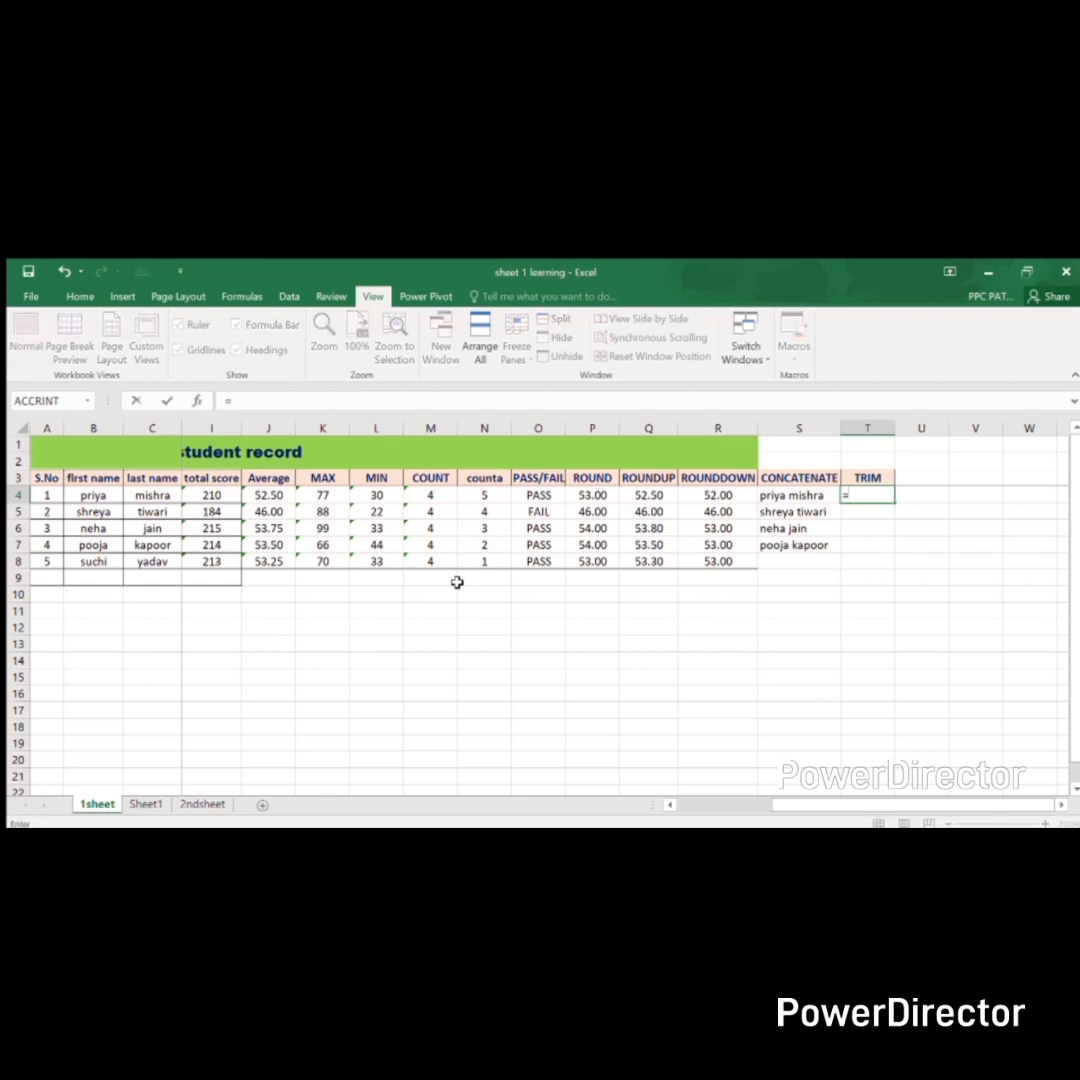
text(TRIM()
key(Left)
key(Escape)
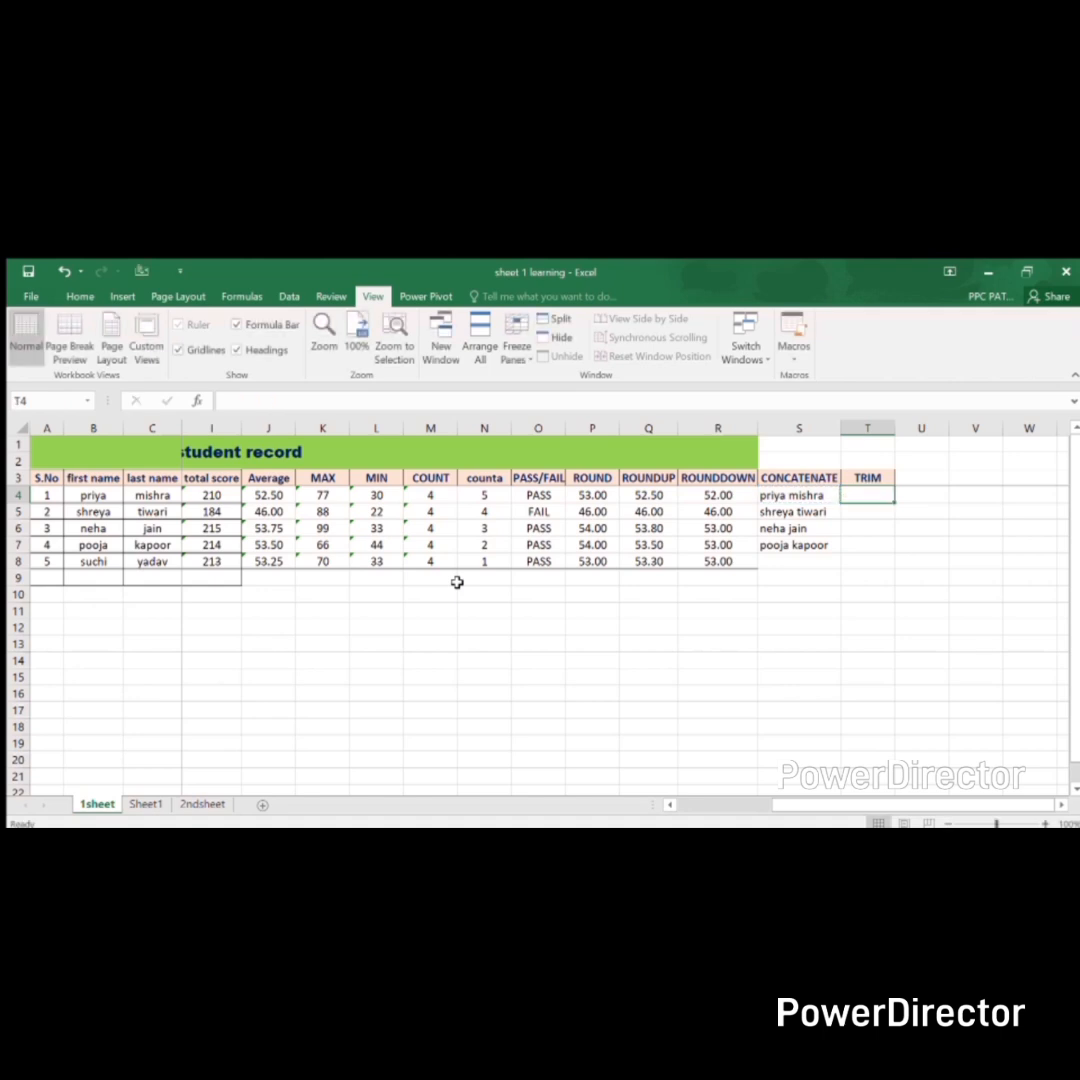
- Enter =TRIM(S4) in T4, widening column S and fitting column T to its contents
drag(844, 427, 933, 429)
text(=)
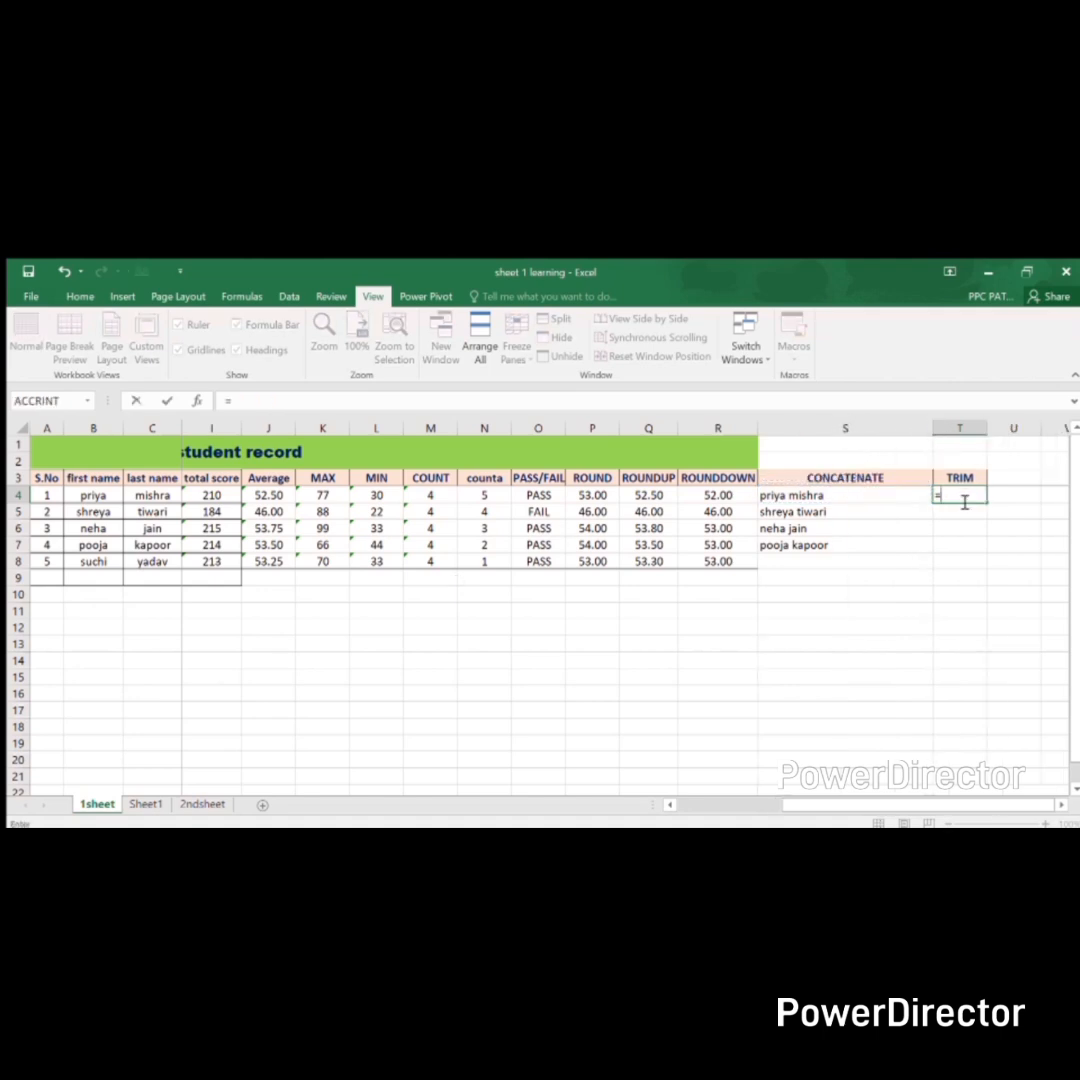
text(TRIM()
key(Left)
text())
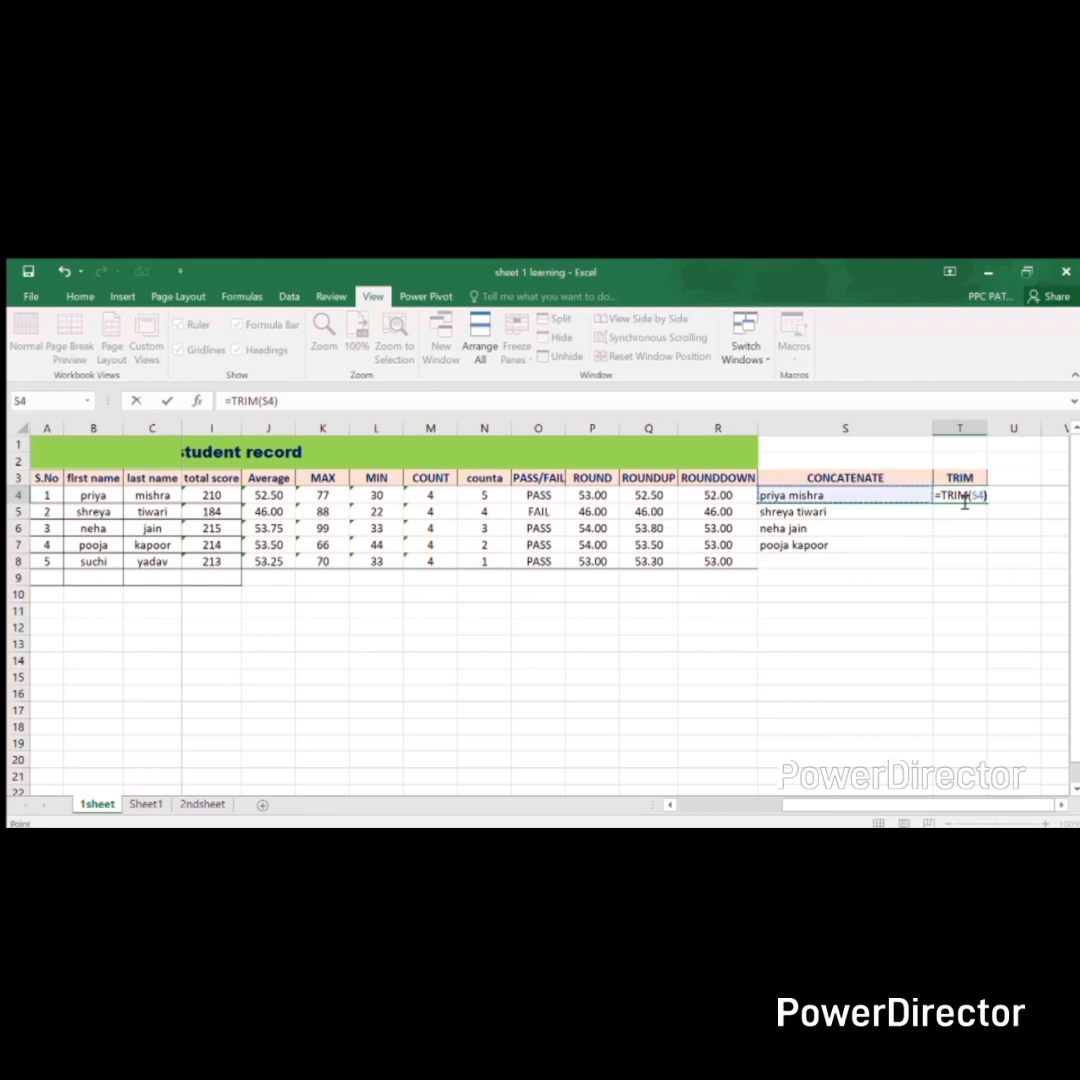
key(Return)
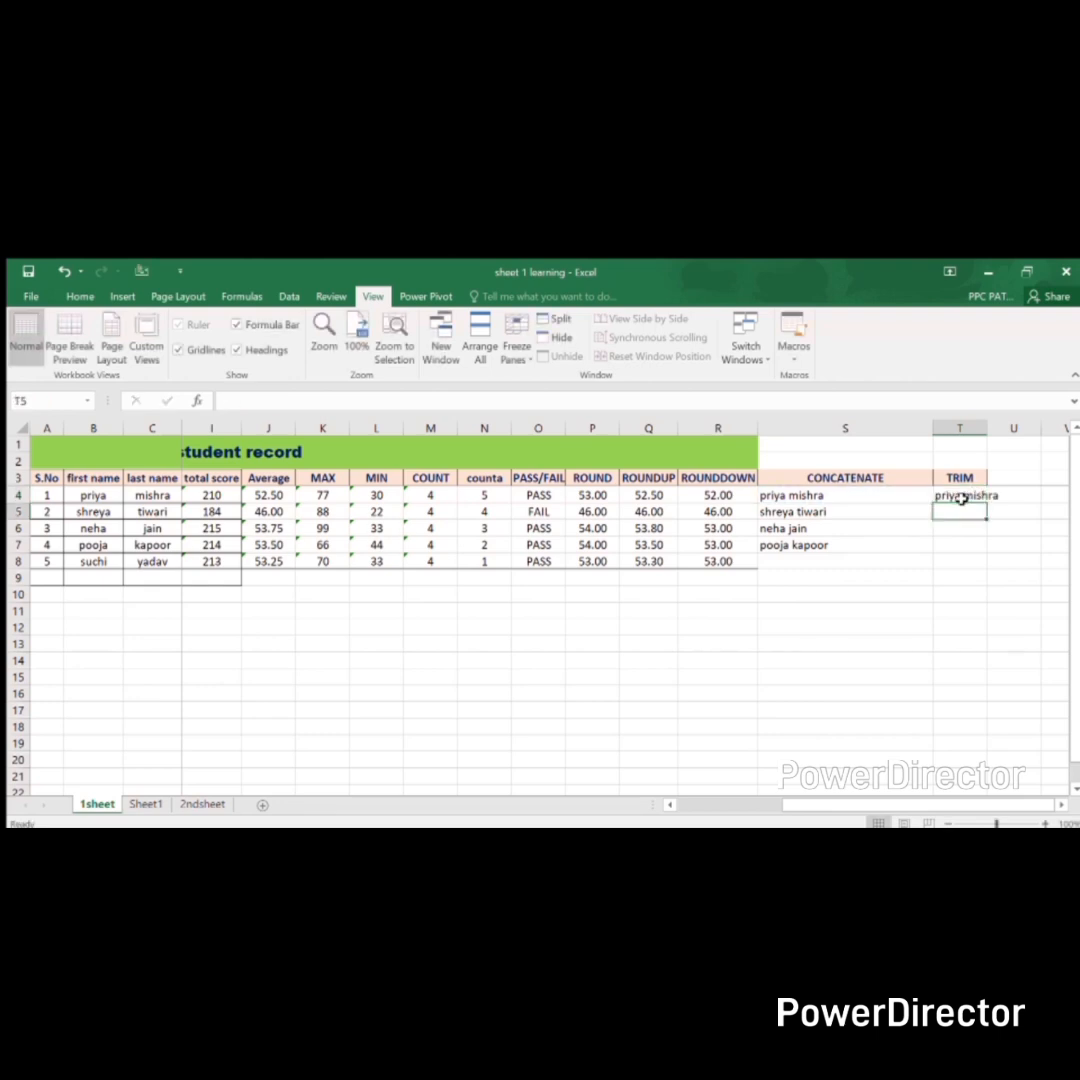
double_click(987, 428)
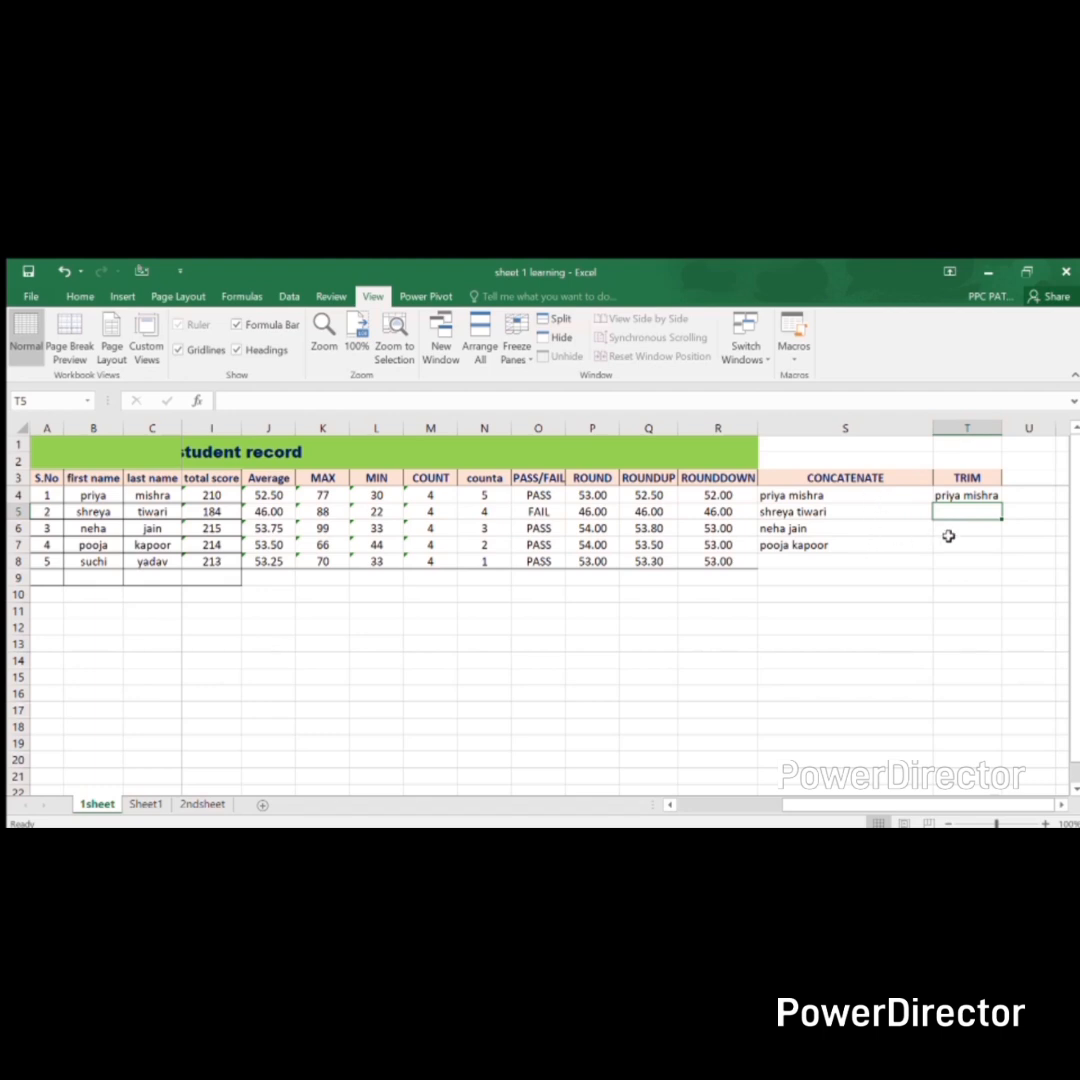
- Try filling the TRIM formula down to T8 and widening column T, and undo both changes
click(972, 494)
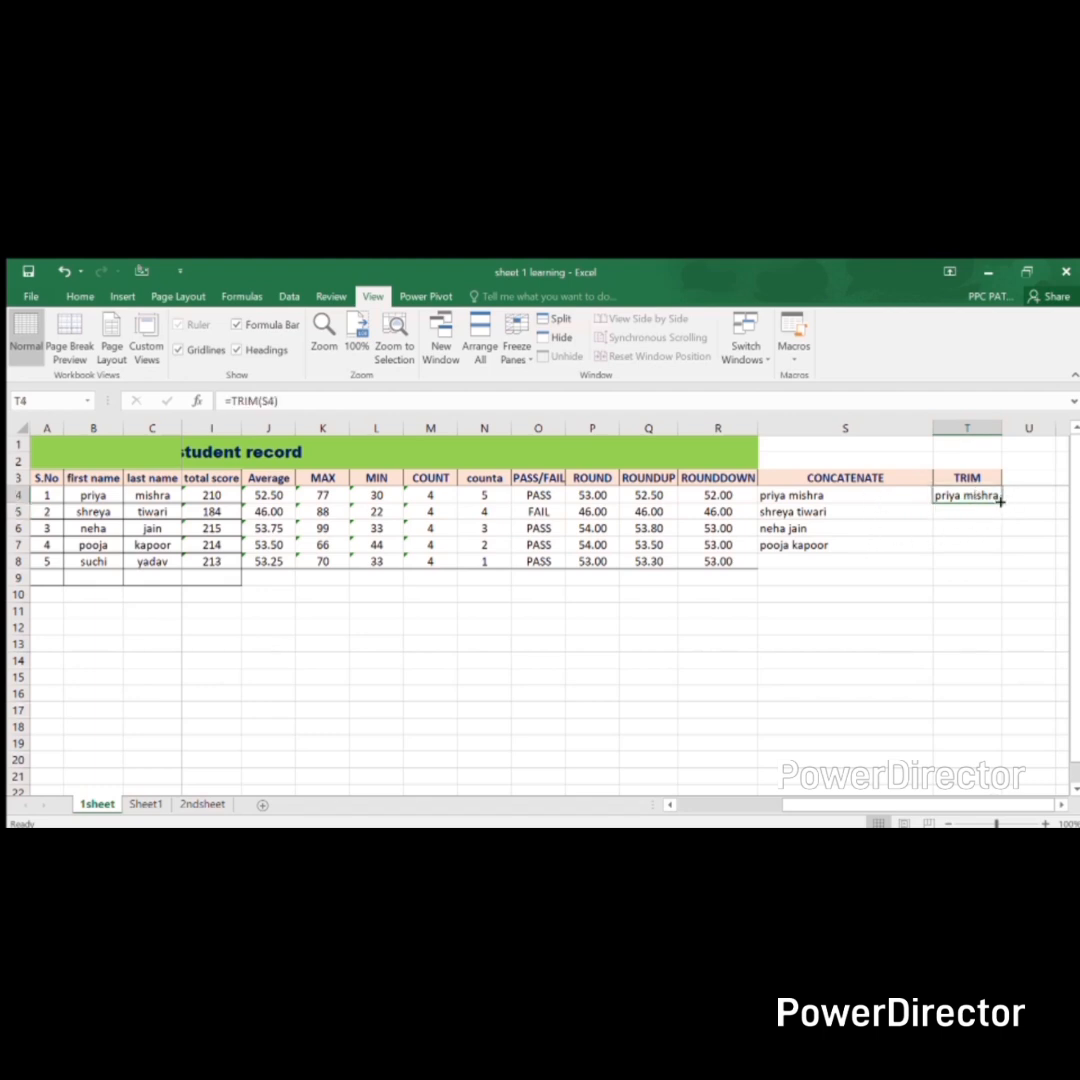
drag(1001, 503, 1005, 570)
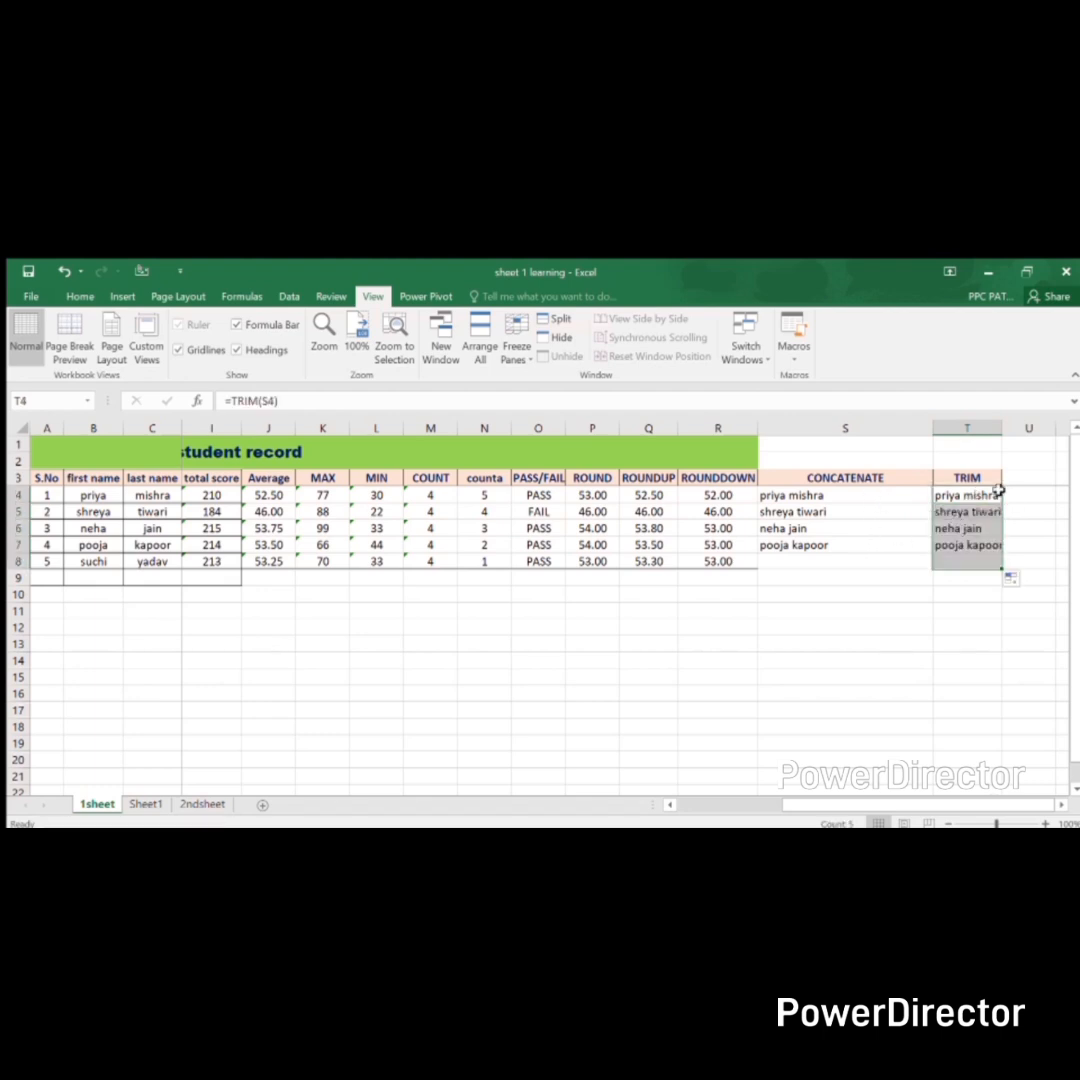
drag(1002, 433, 1025, 434)
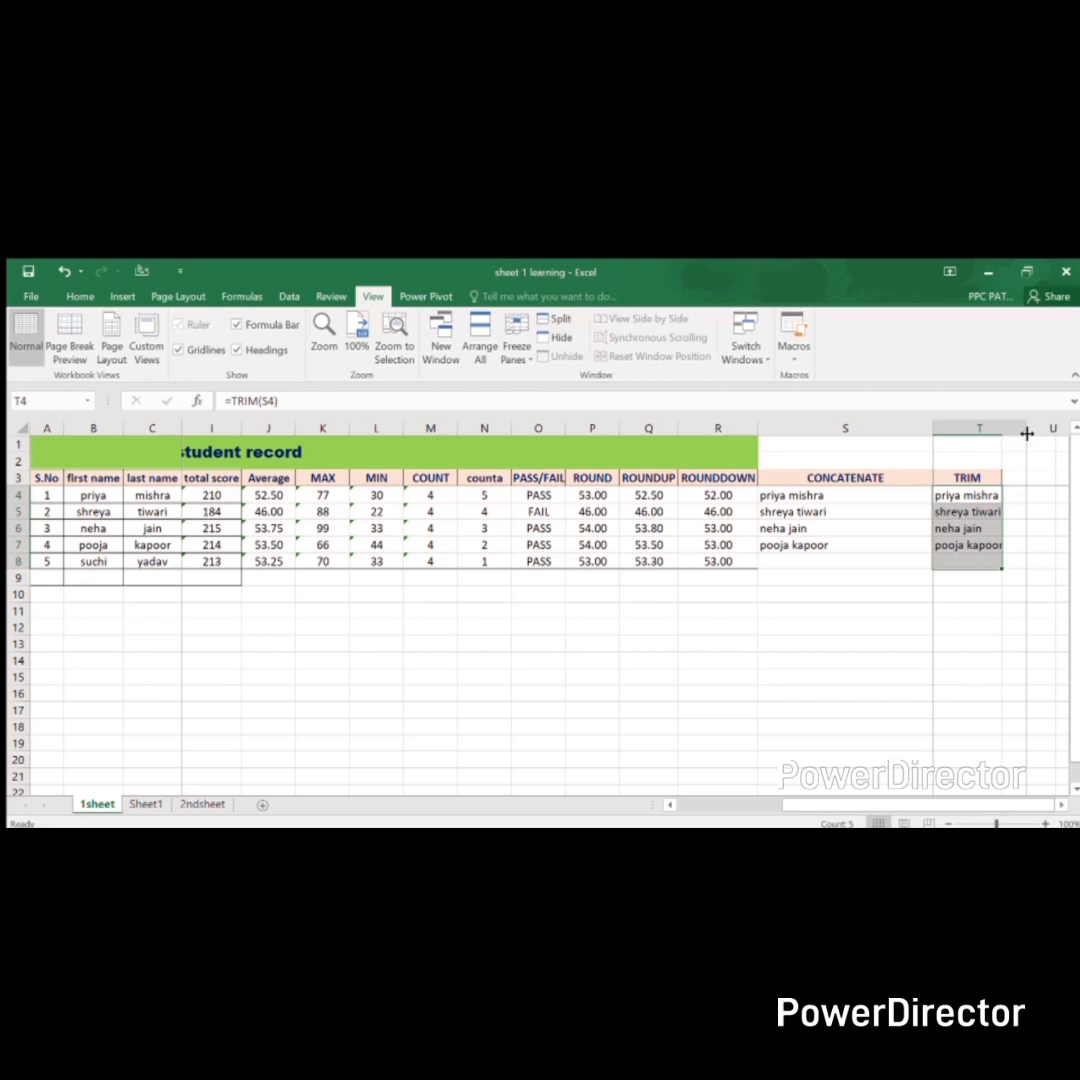
click(1001, 511)
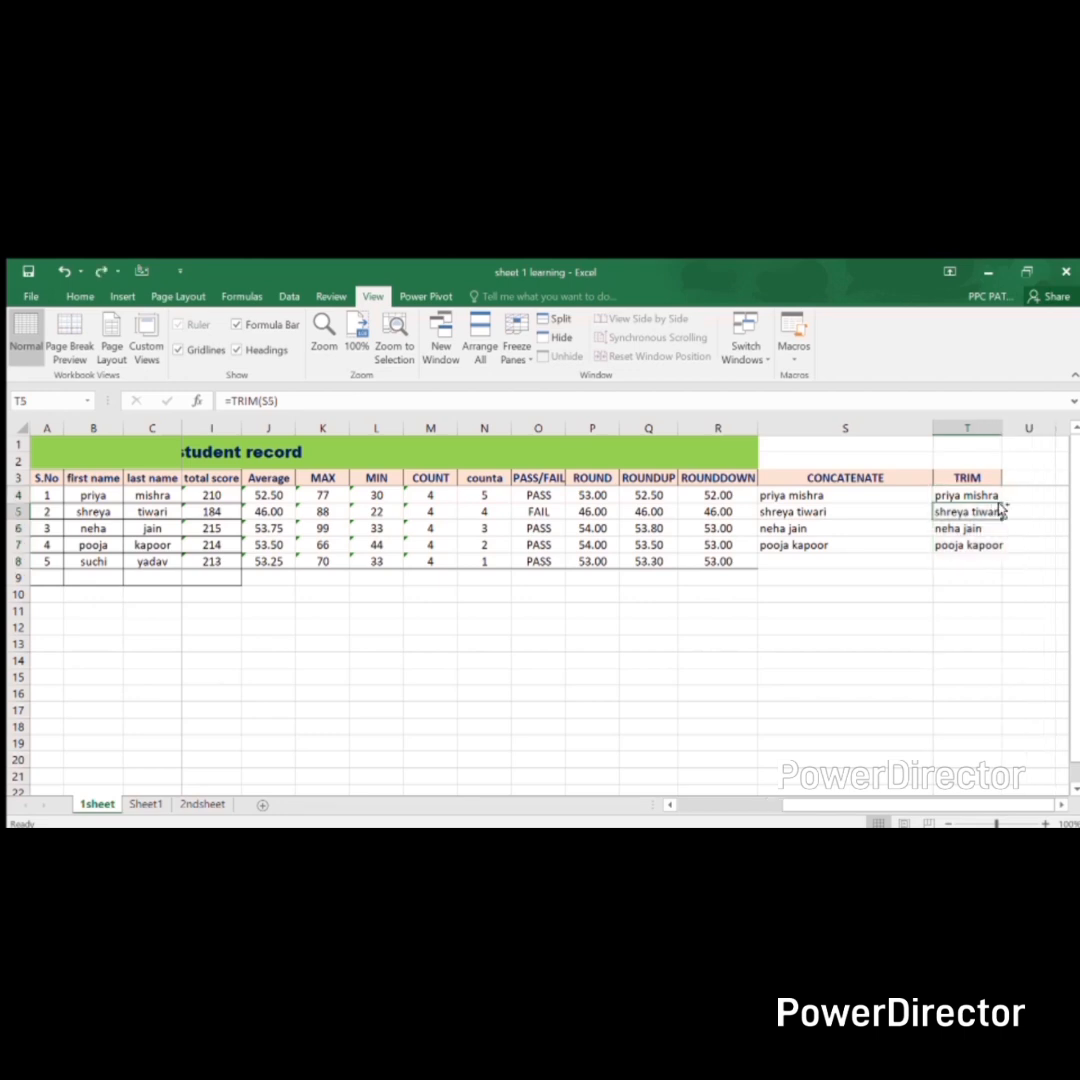
key(ctrl+z)
key(ctrl+z)
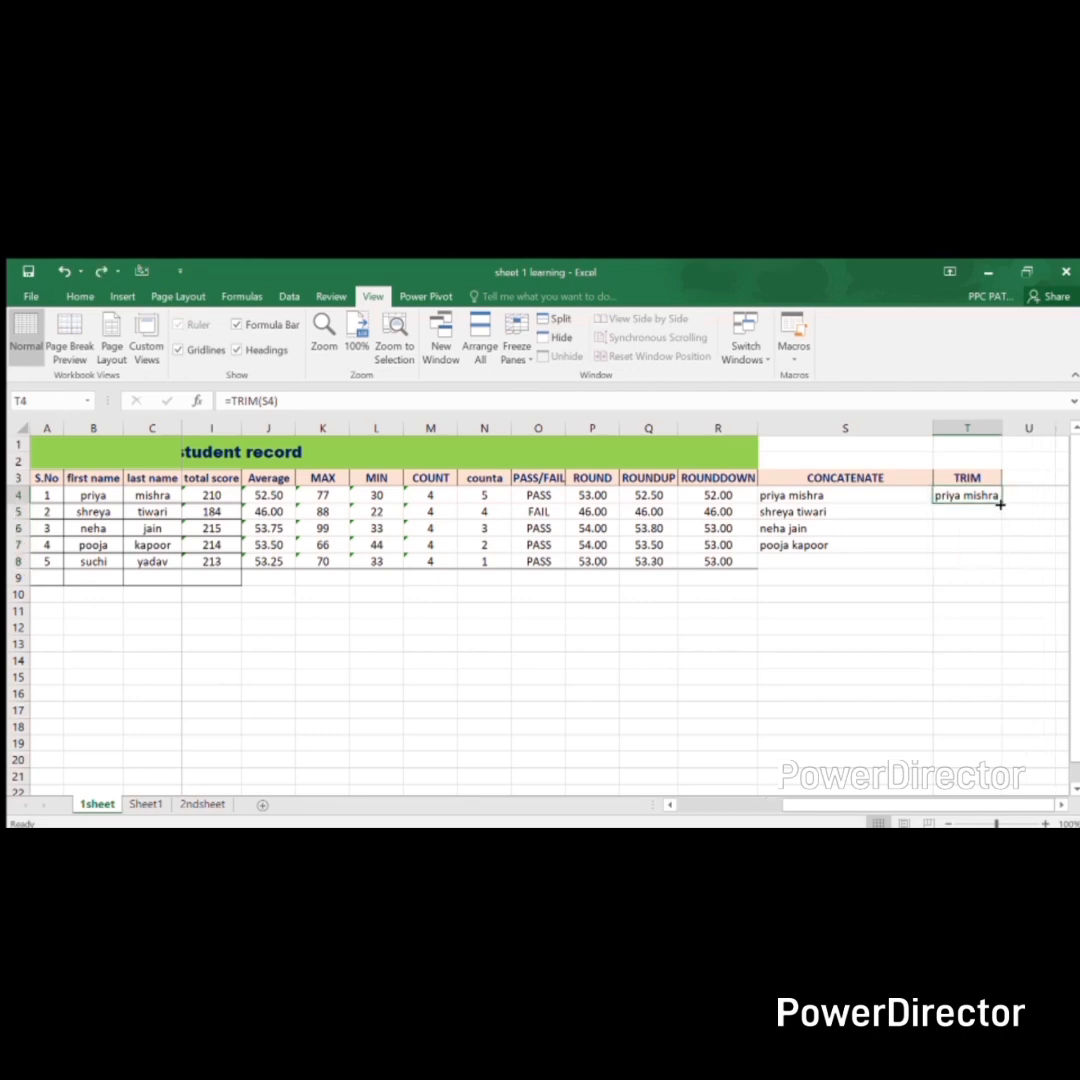
- Fill the TRIM formula from T4 down to T8
double_click(1000, 503)
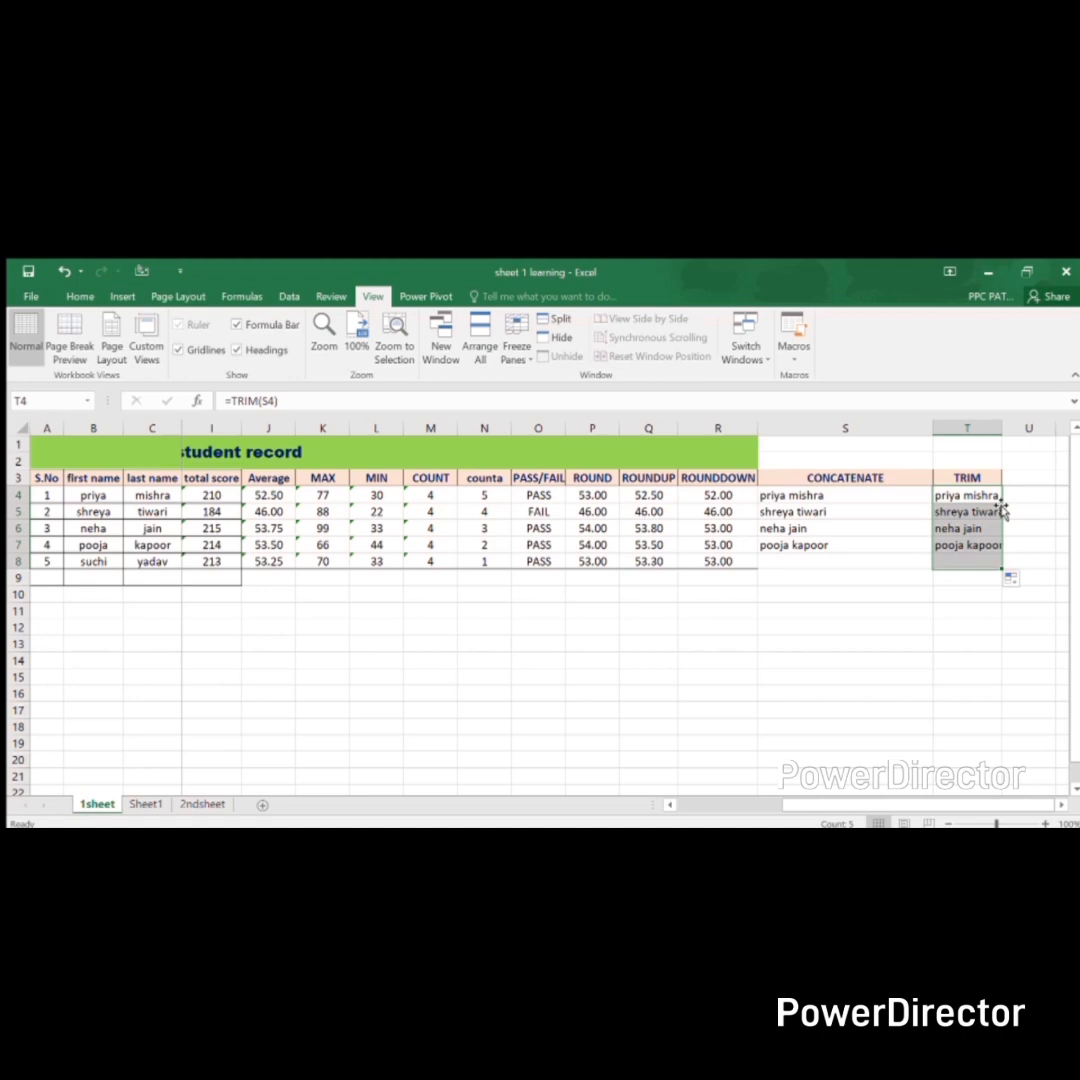
- Widen column T to fit the trimmed full names and narrow column S, the CONCATENATE column
click(972, 543)
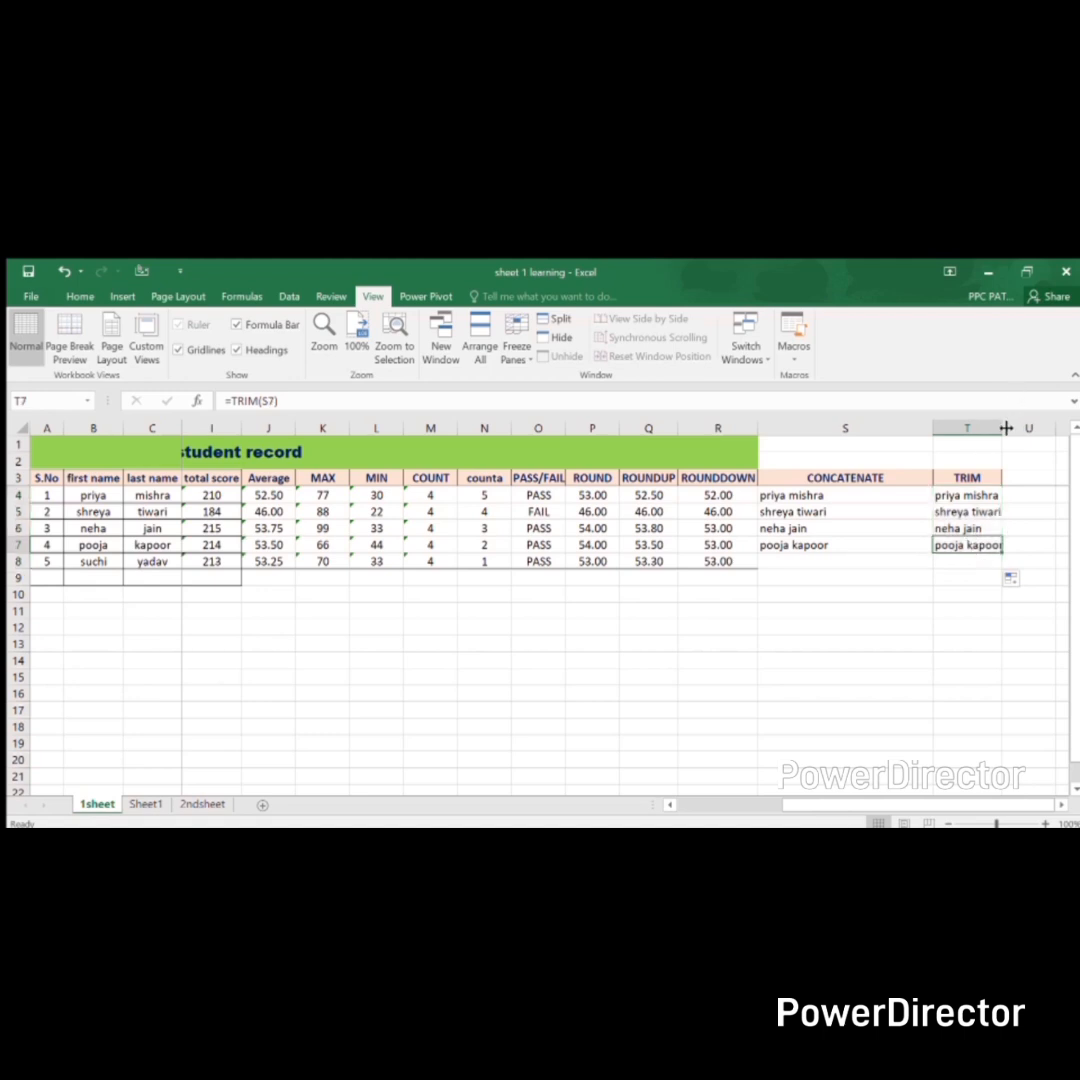
drag(1006, 428, 1017, 428)
click(1038, 478)
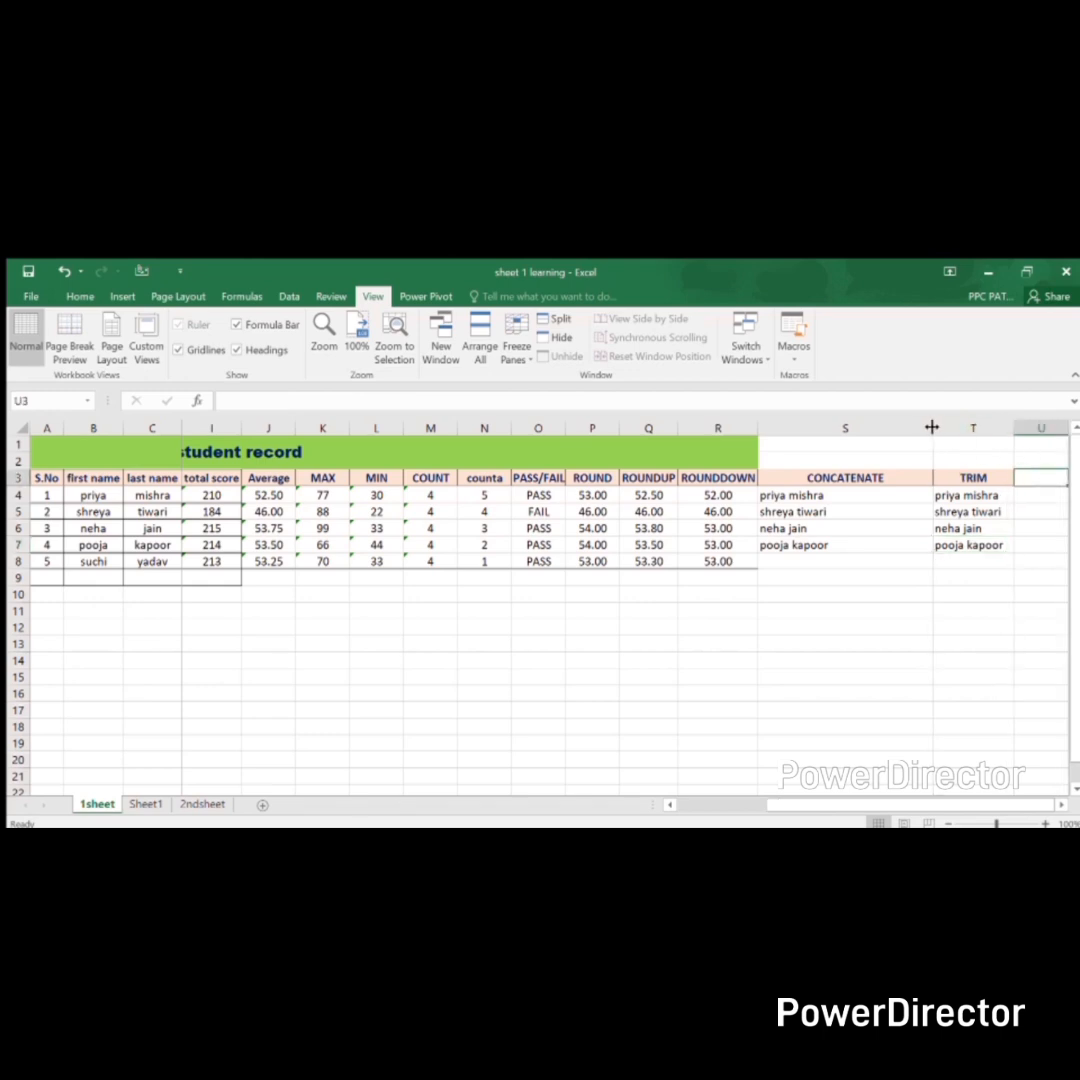
drag(899, 428, 860, 428)
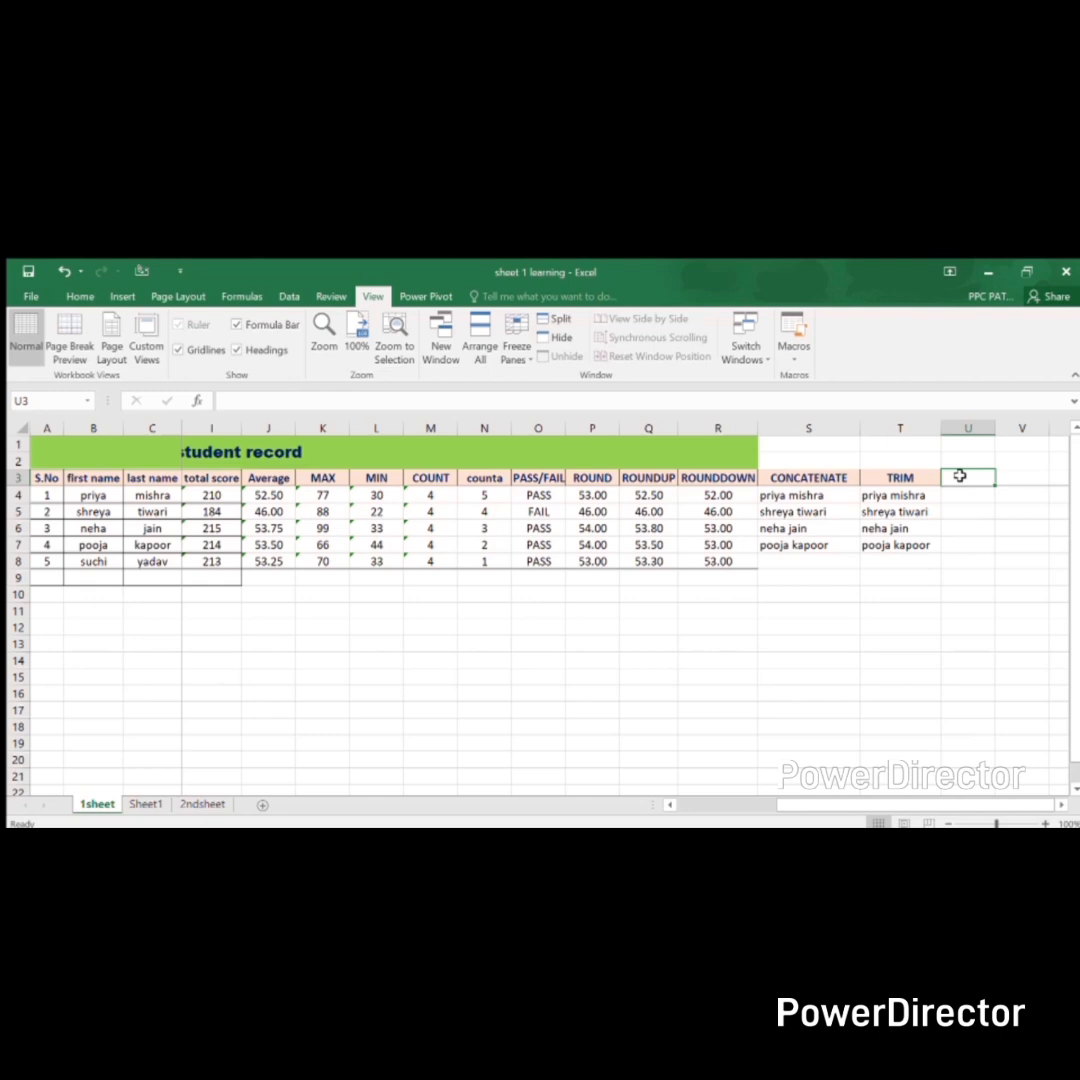
- Add the heading LEFT in U3, beside the TRIM heading
text(LEFT)
key(Return)
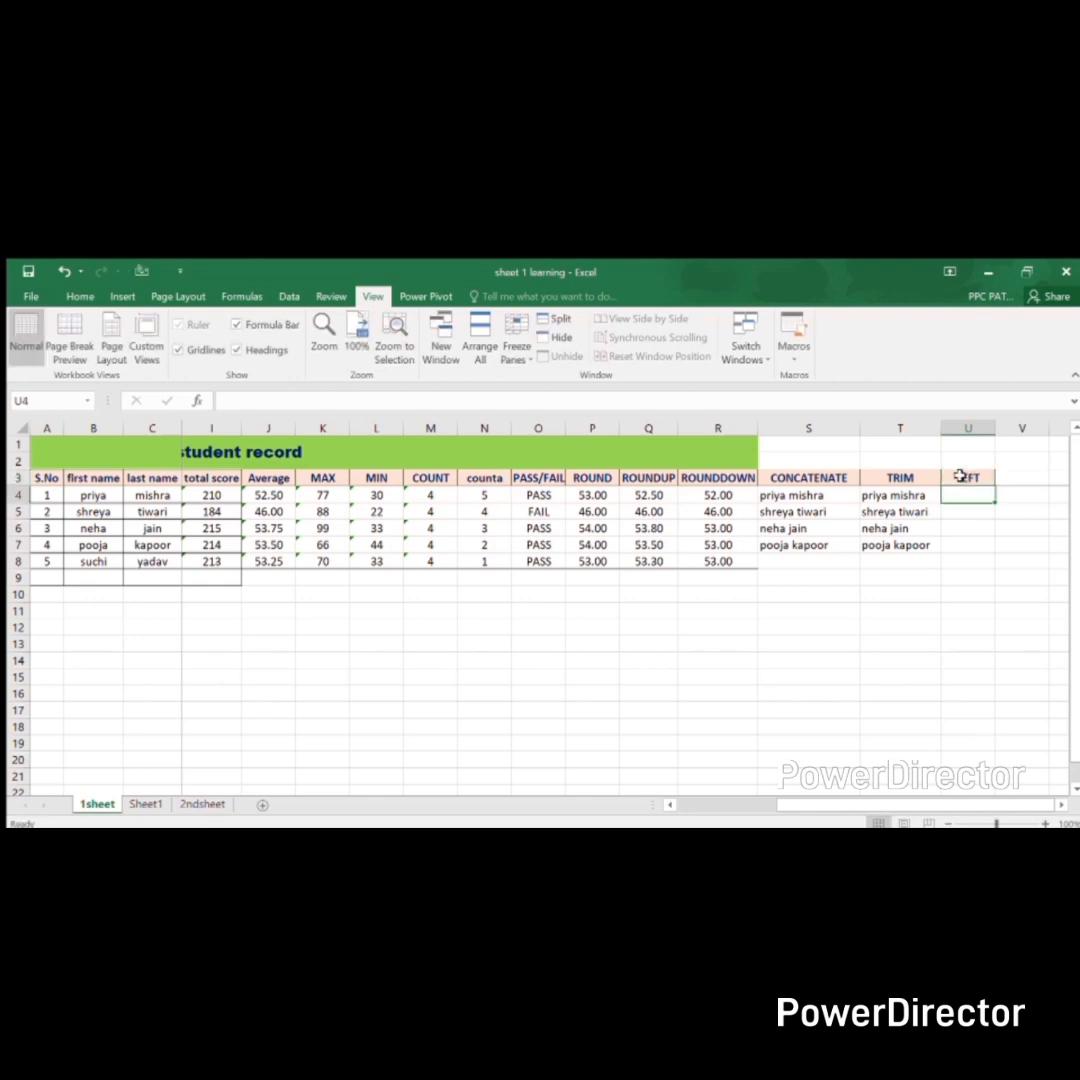
text(=LEF)
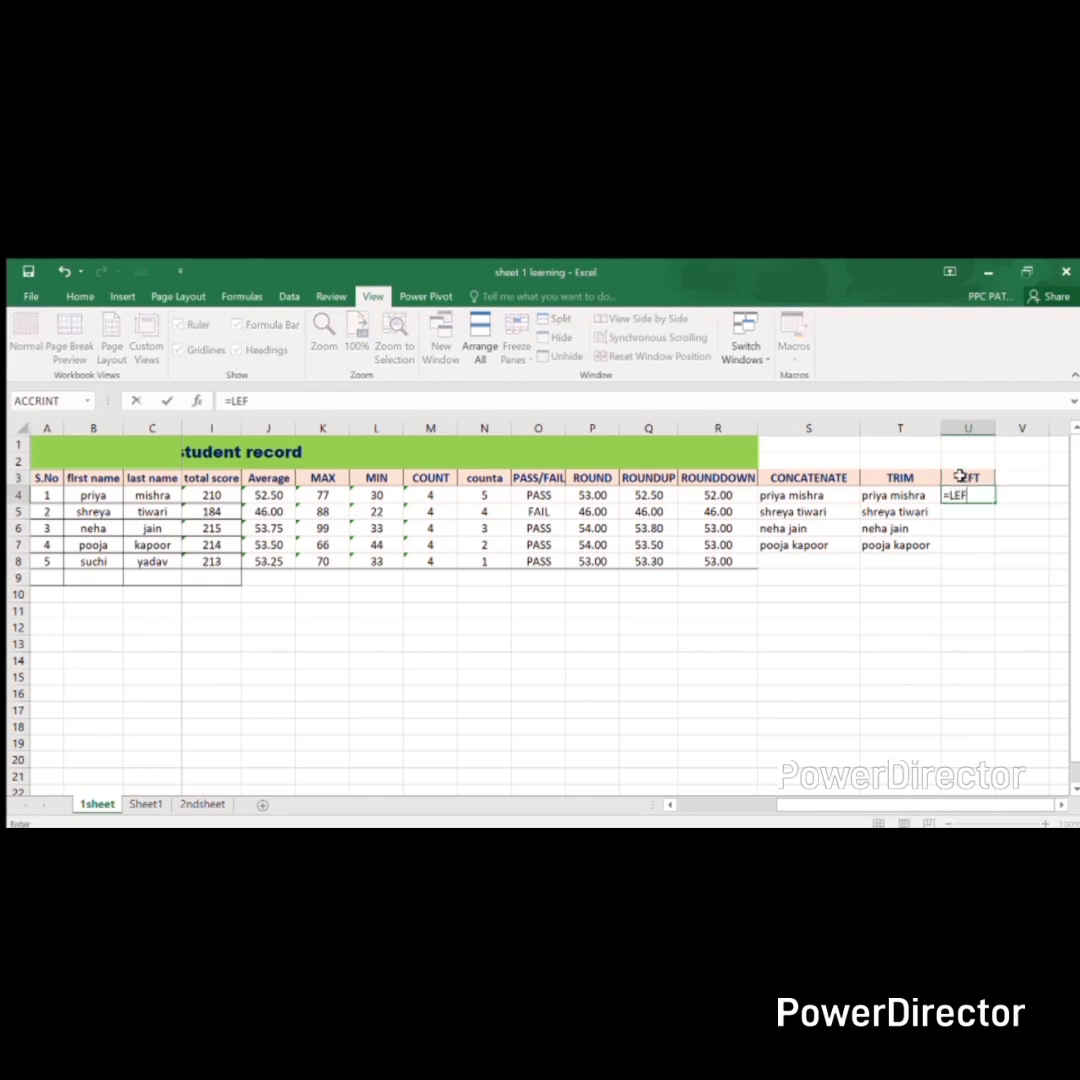
text(T)
key(Left)
key(Right)
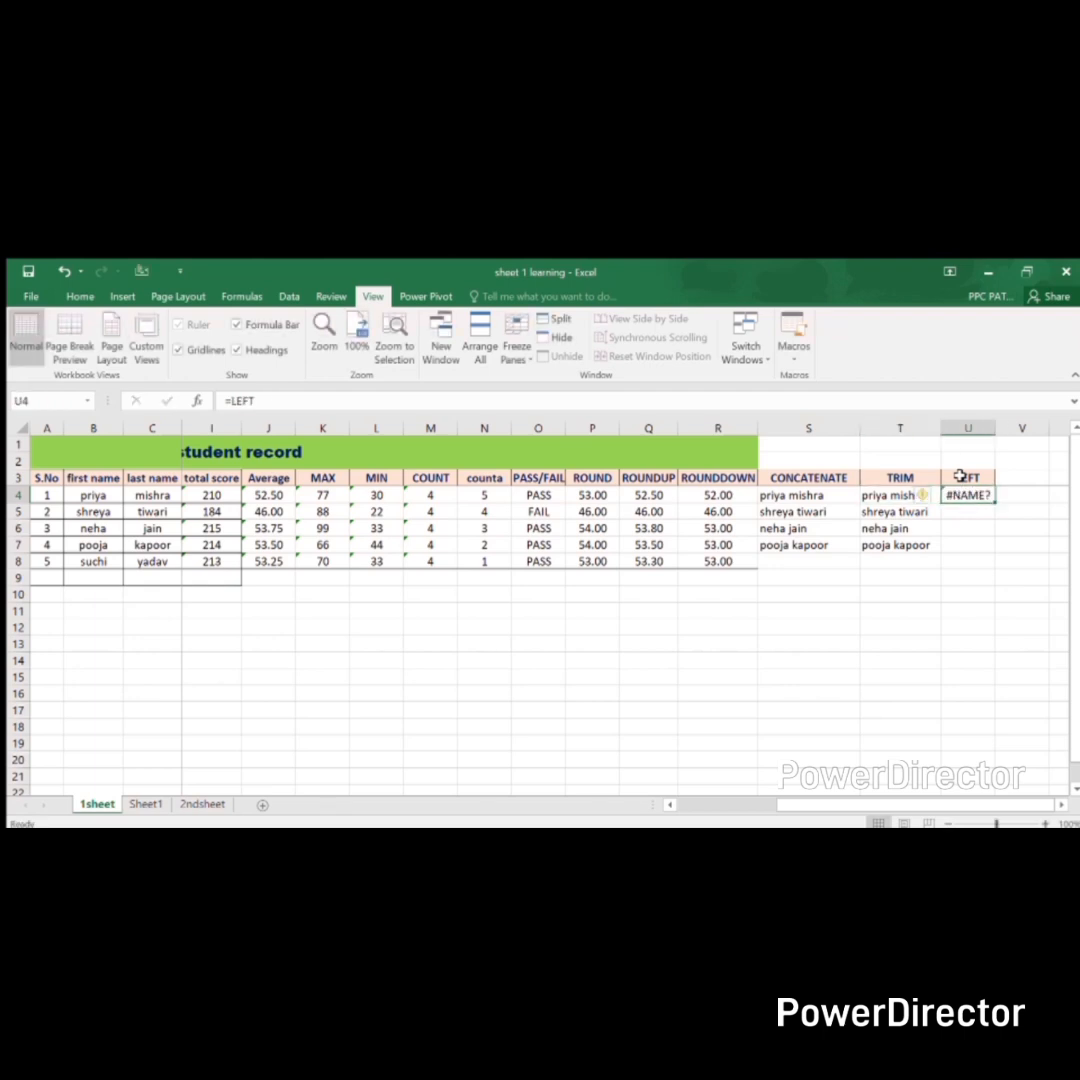
- Enter =LEFT(S4,5) in U4 to extract the first five characters of the concatenated name
text(=LEFT)
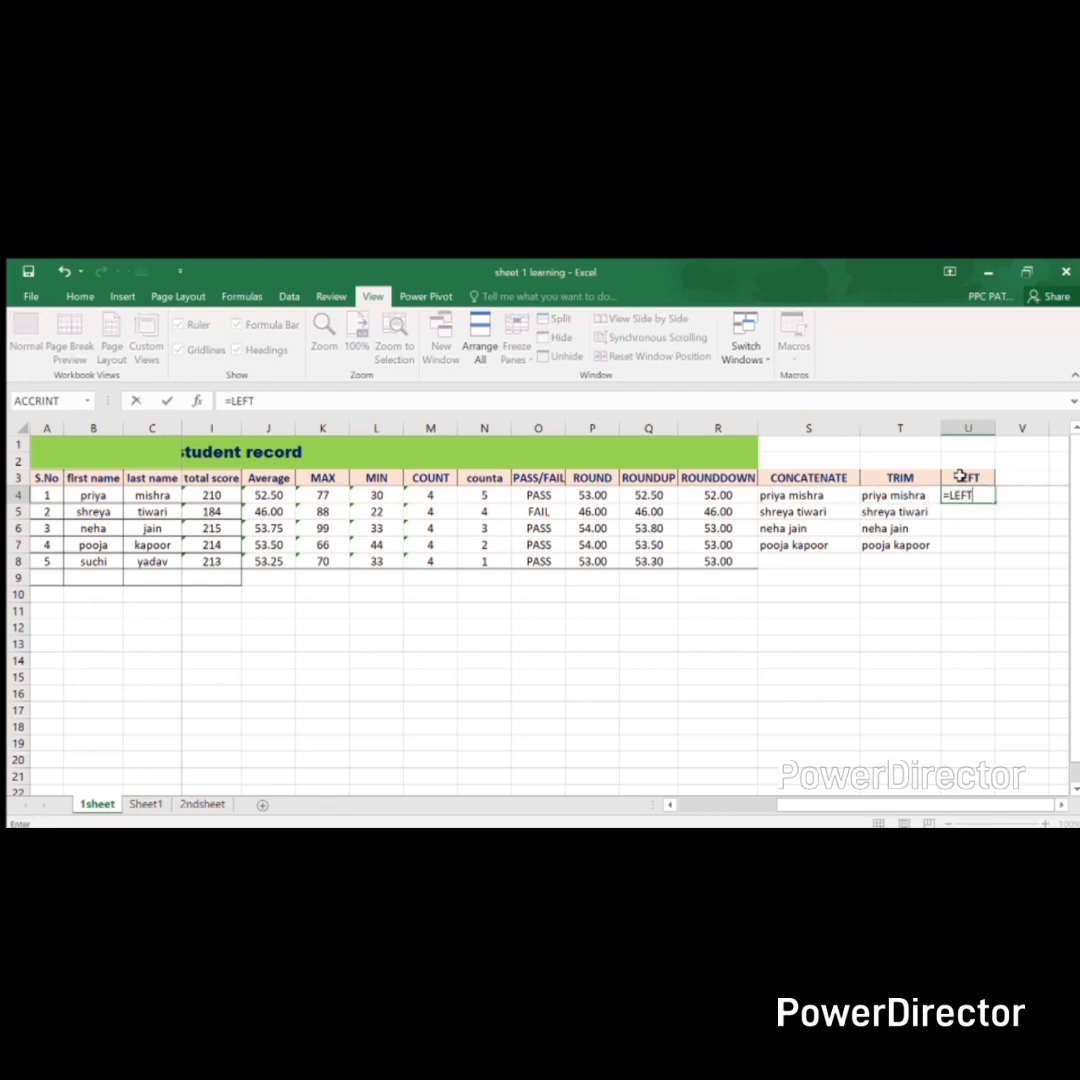
text(()
key(Left)
key(Left)
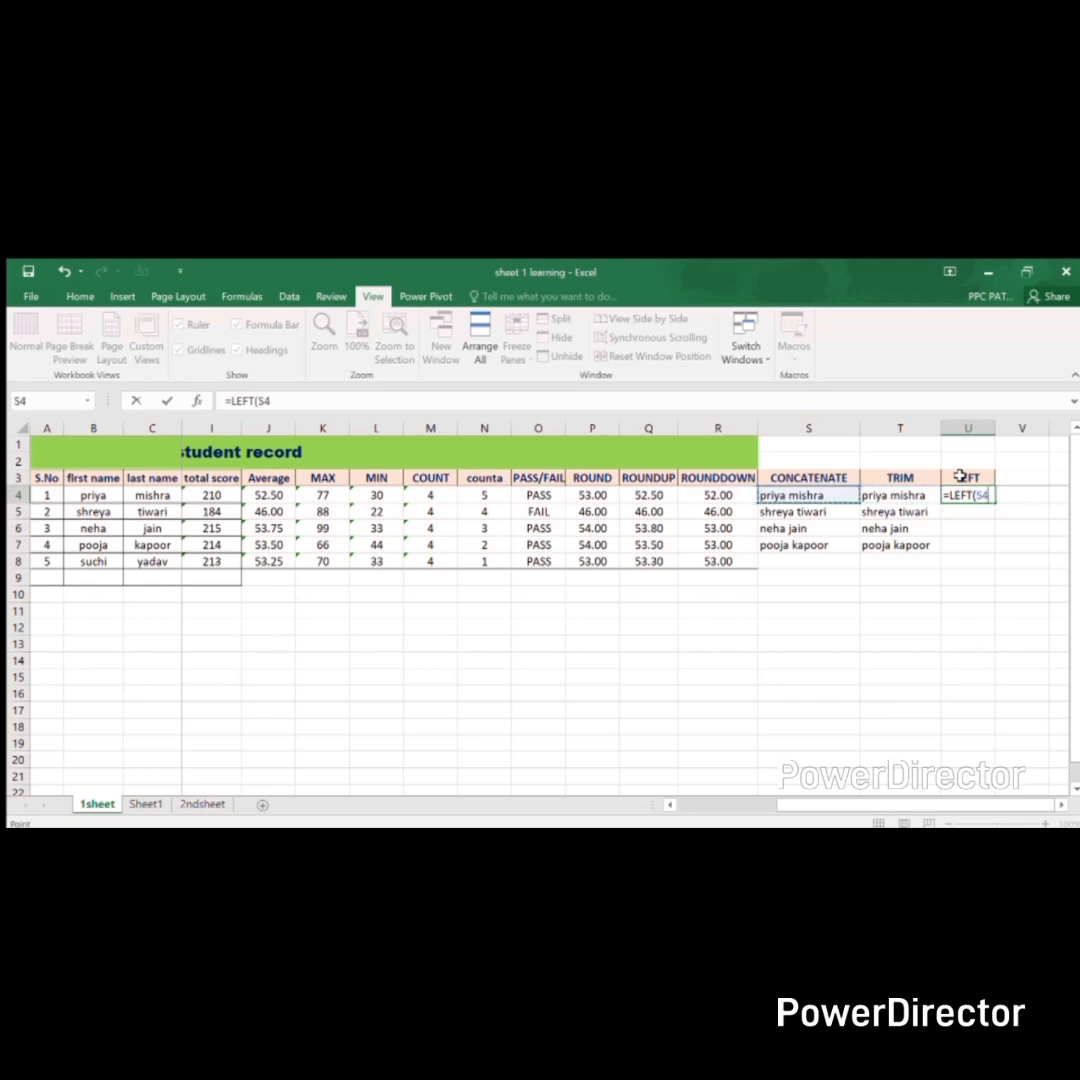
text(,5))
key(Return)
key(Up)
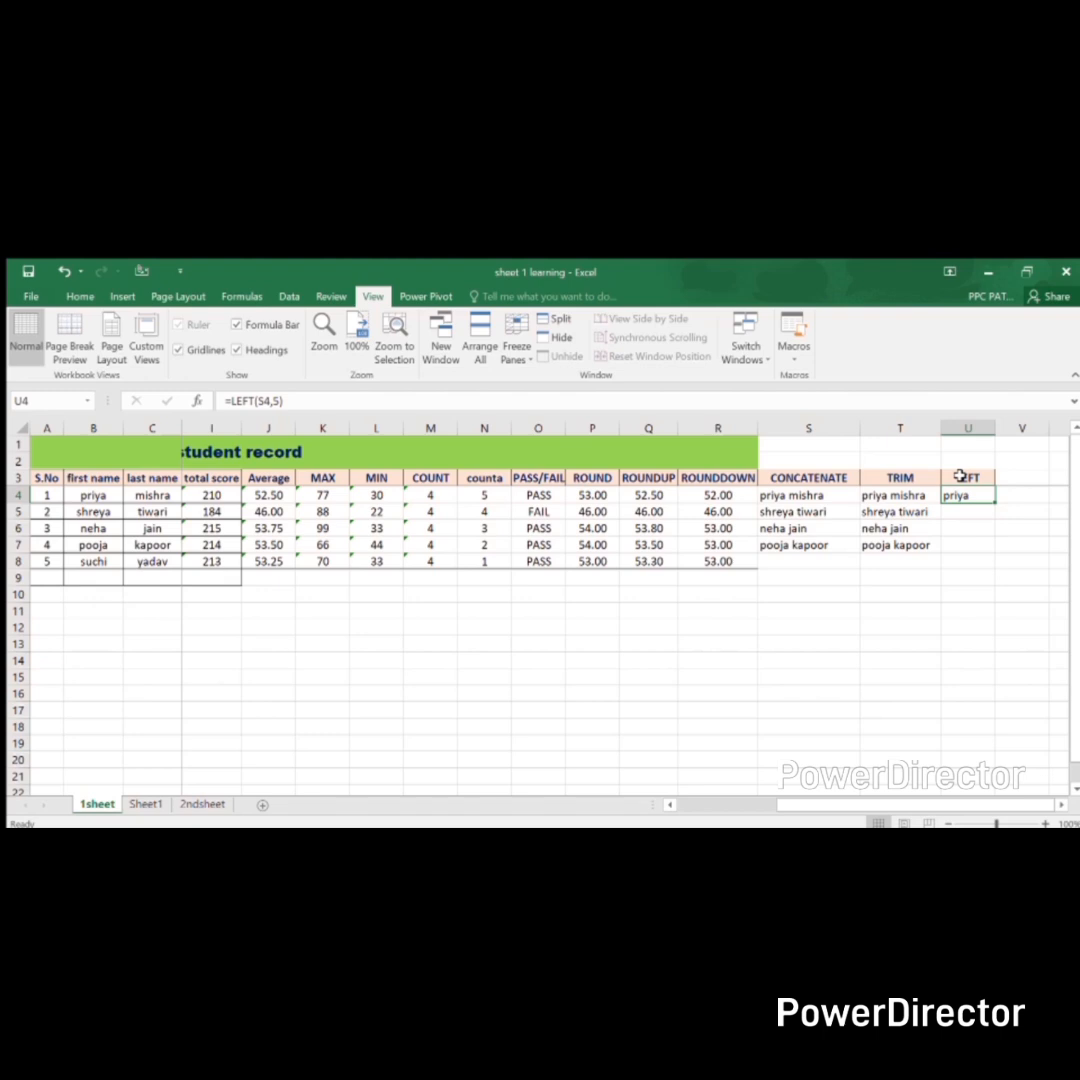
- Fill the LEFT formula from U4 down to U7 and check the copied formulas
key(shift+Down)
key(shift+Down)
key(shift+Down)
key(ctrl+d)
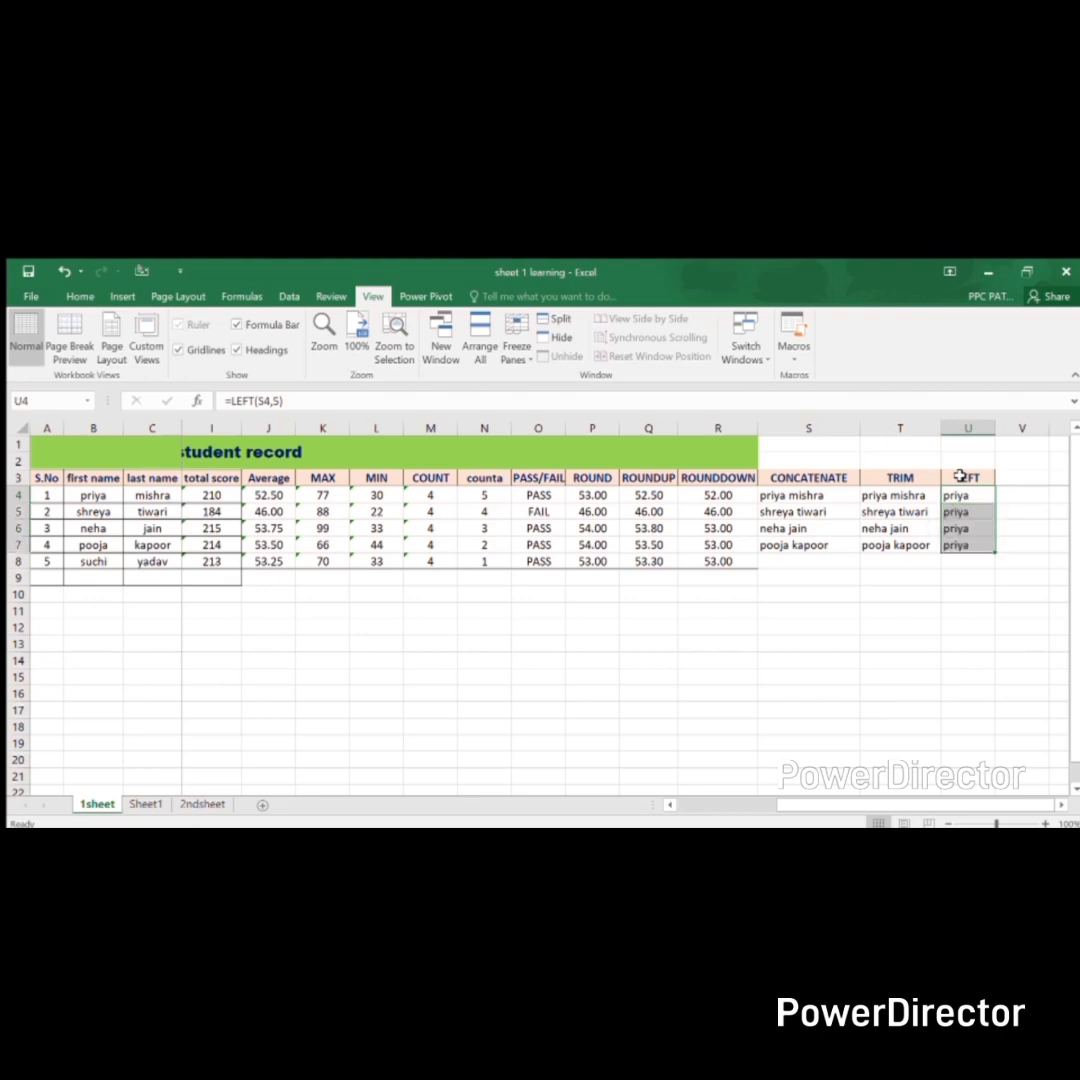
key(Return)
key(Down)
key(Up)
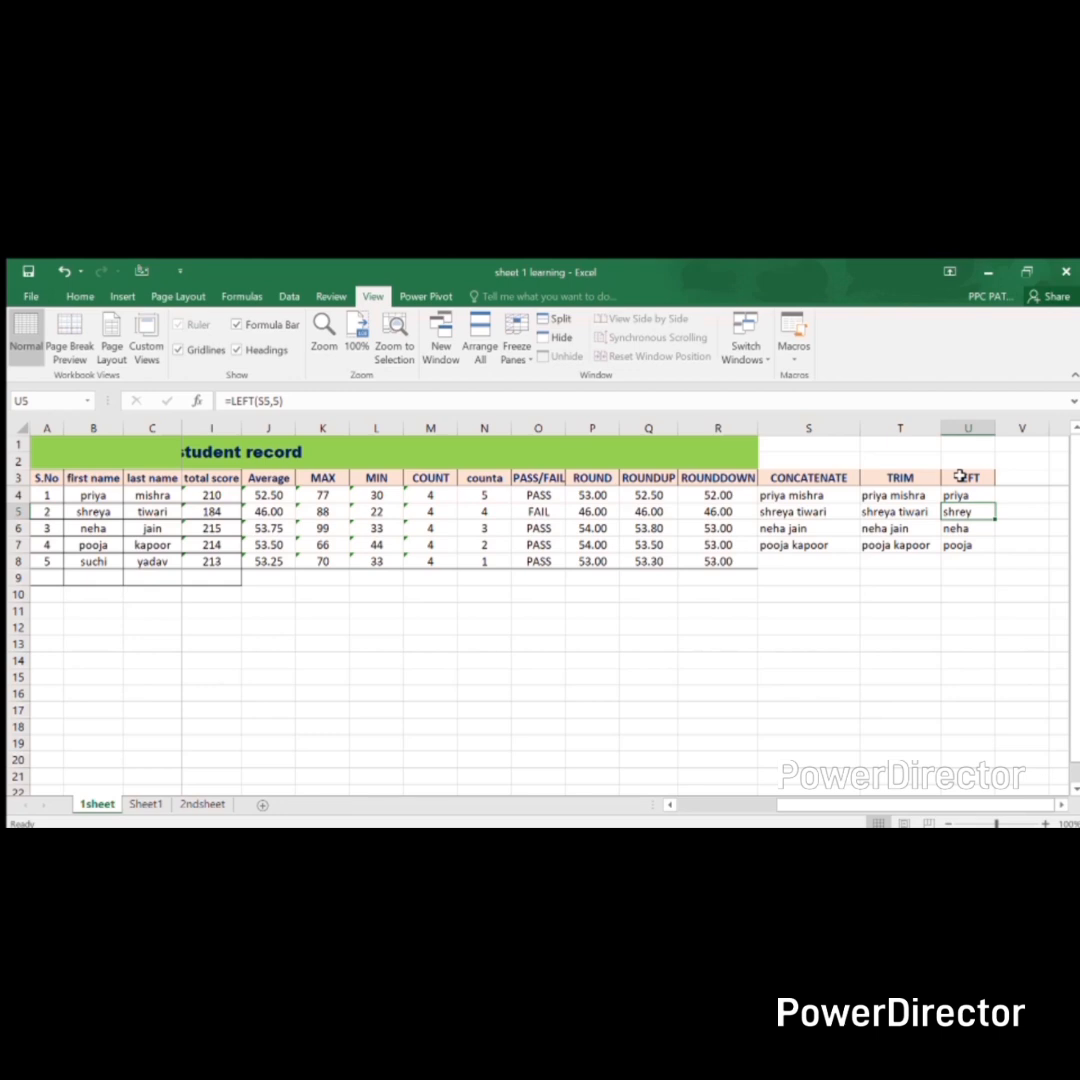
key(Down)
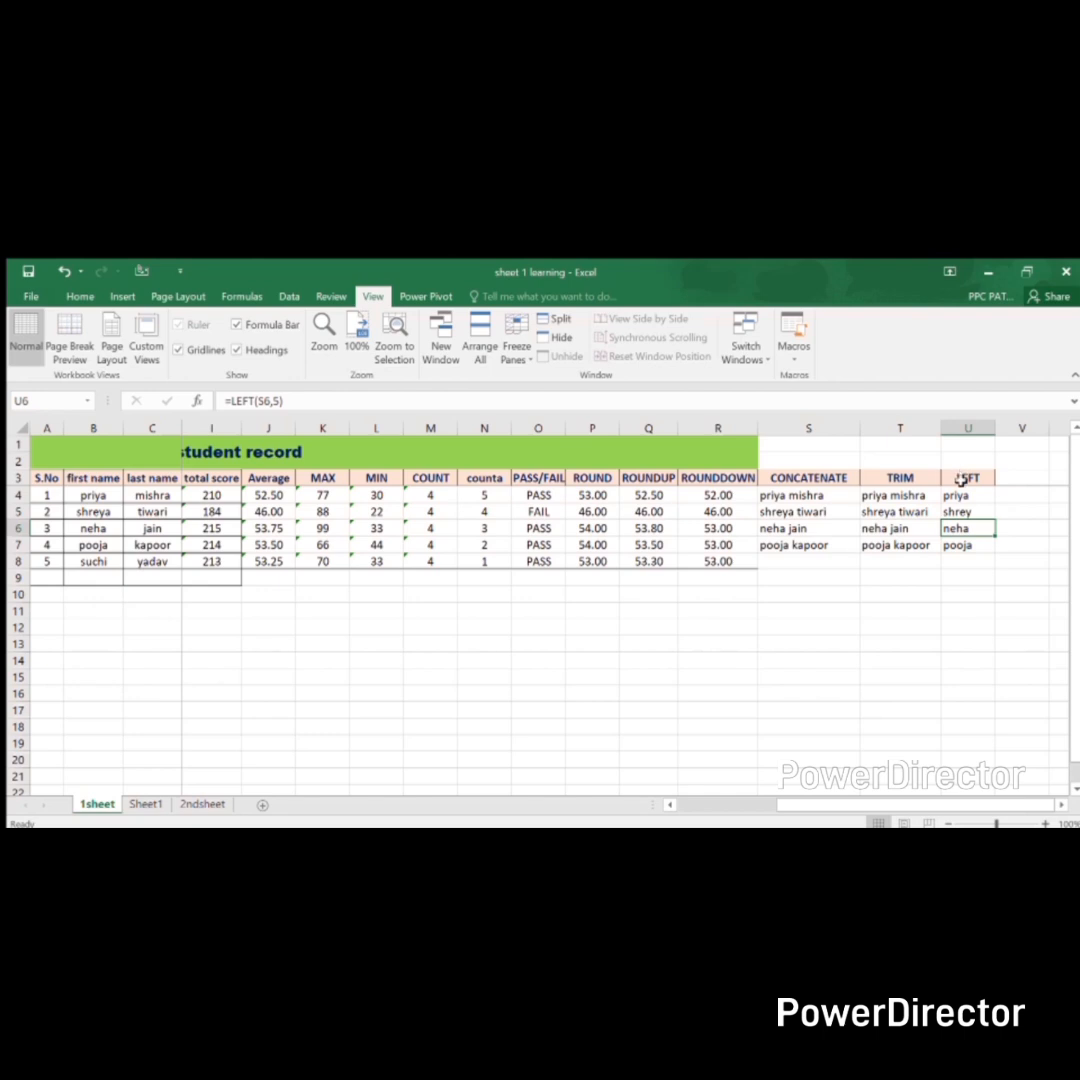
- Try appending the letter A to the first name in B6, and undo the edit
click(793, 528)
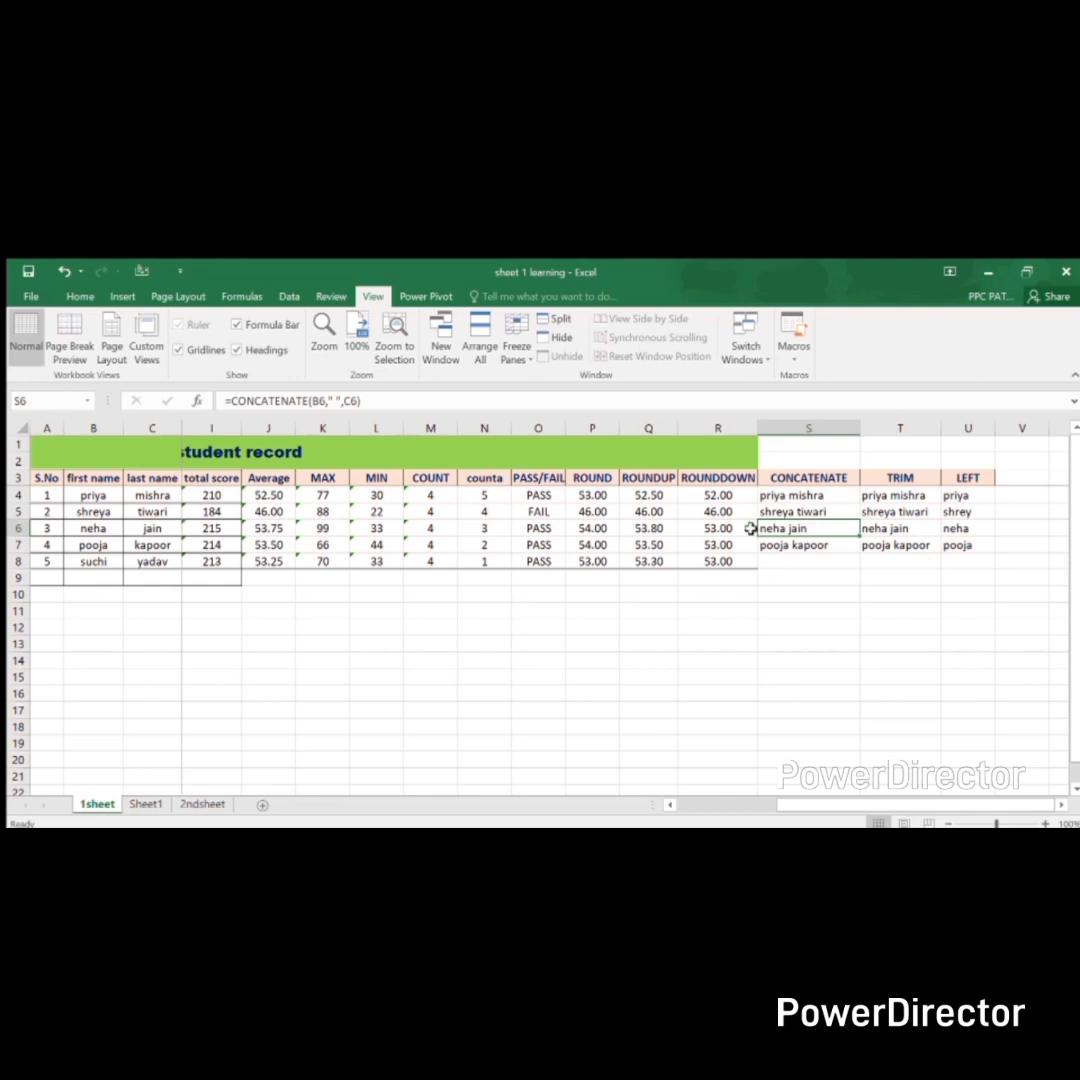
click(102, 529)
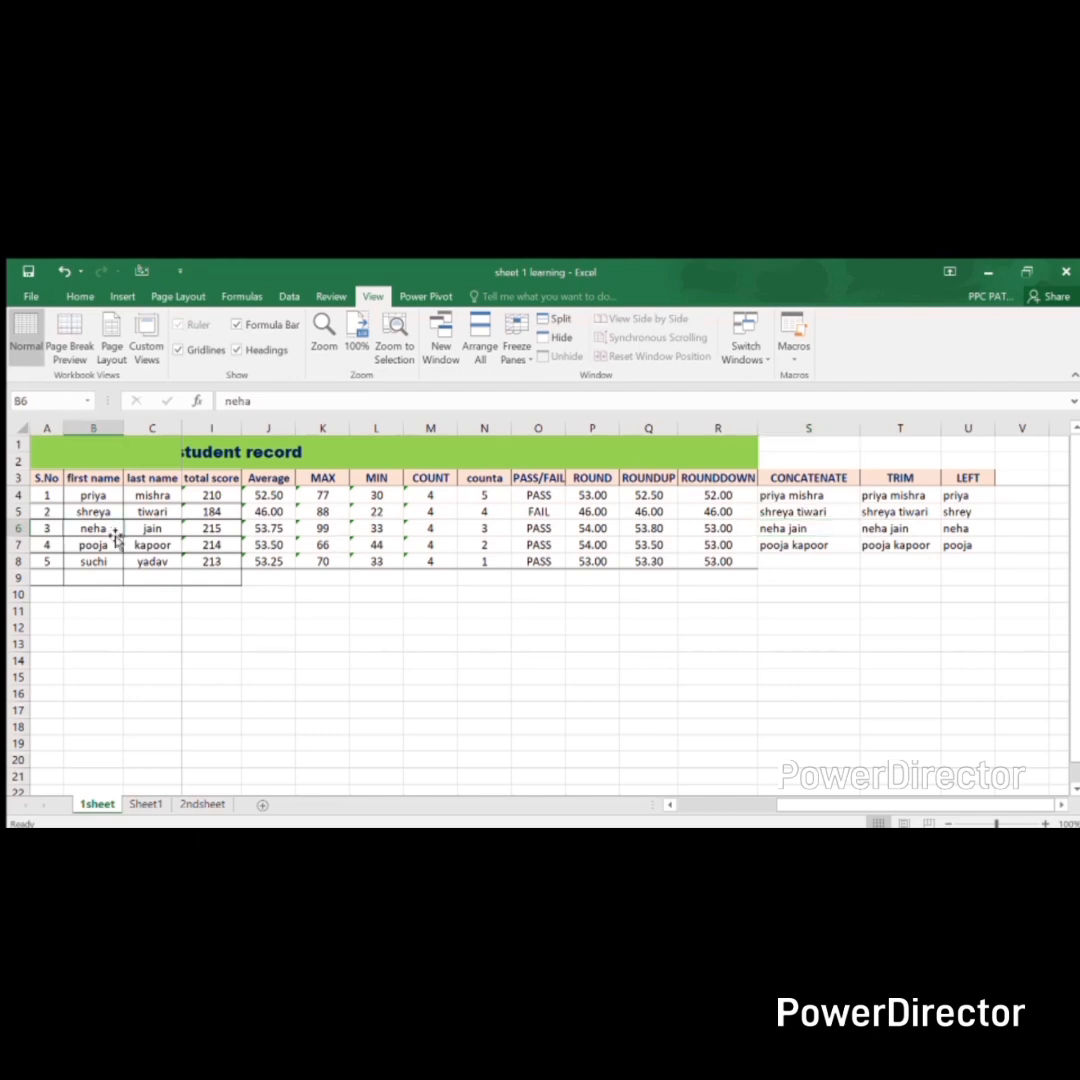
click(256, 402)
text(A)
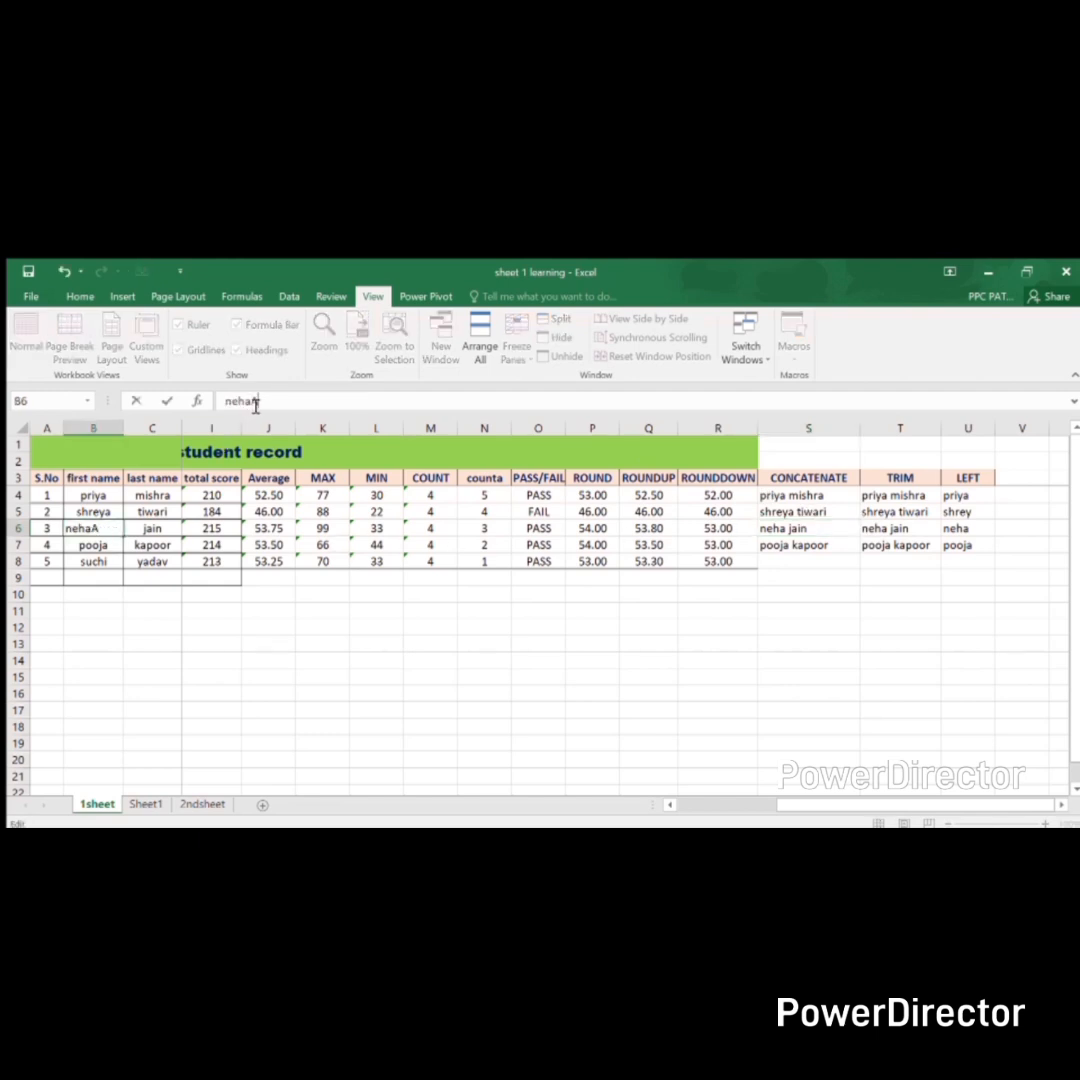
key(ctrl+Return)
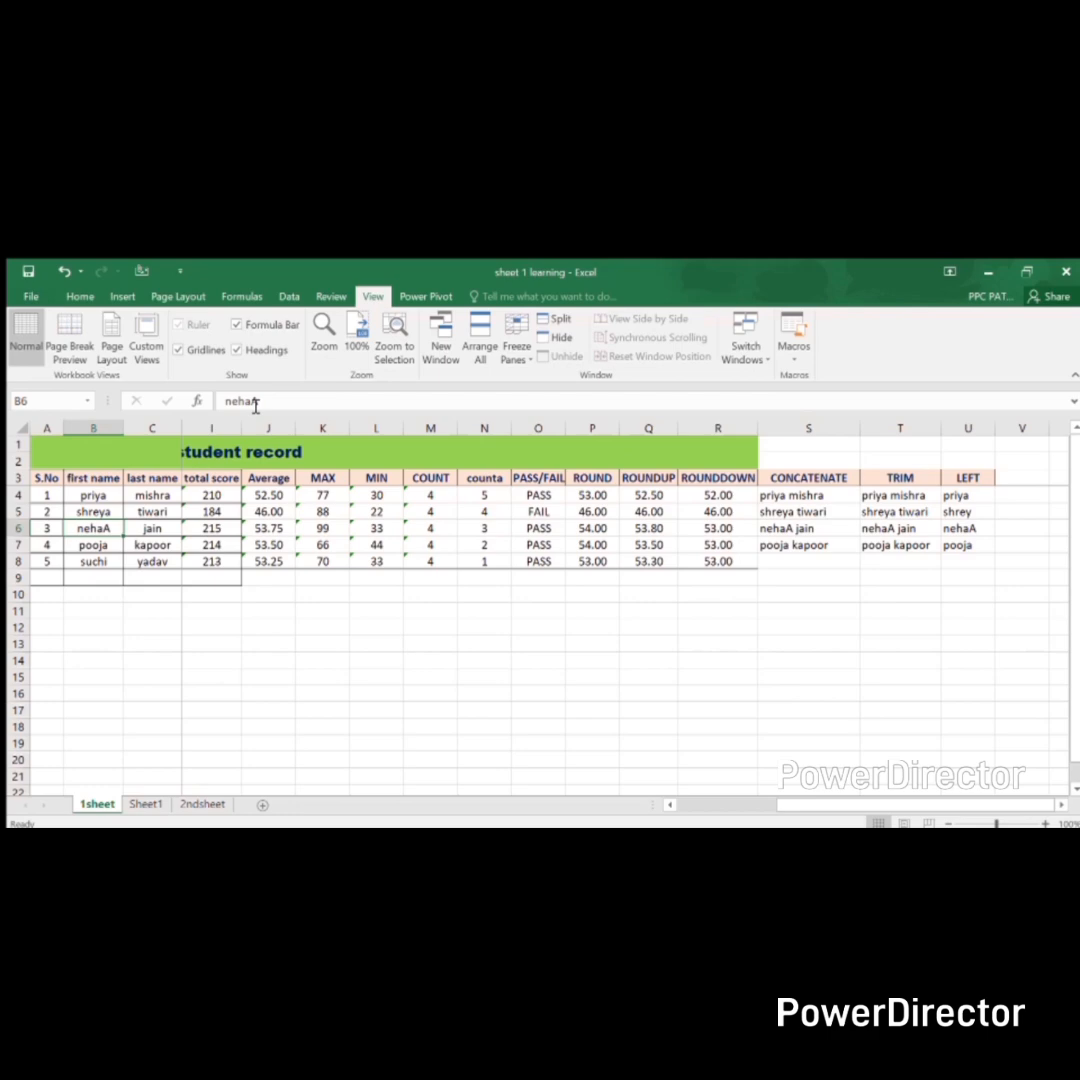
key(ctrl+z)
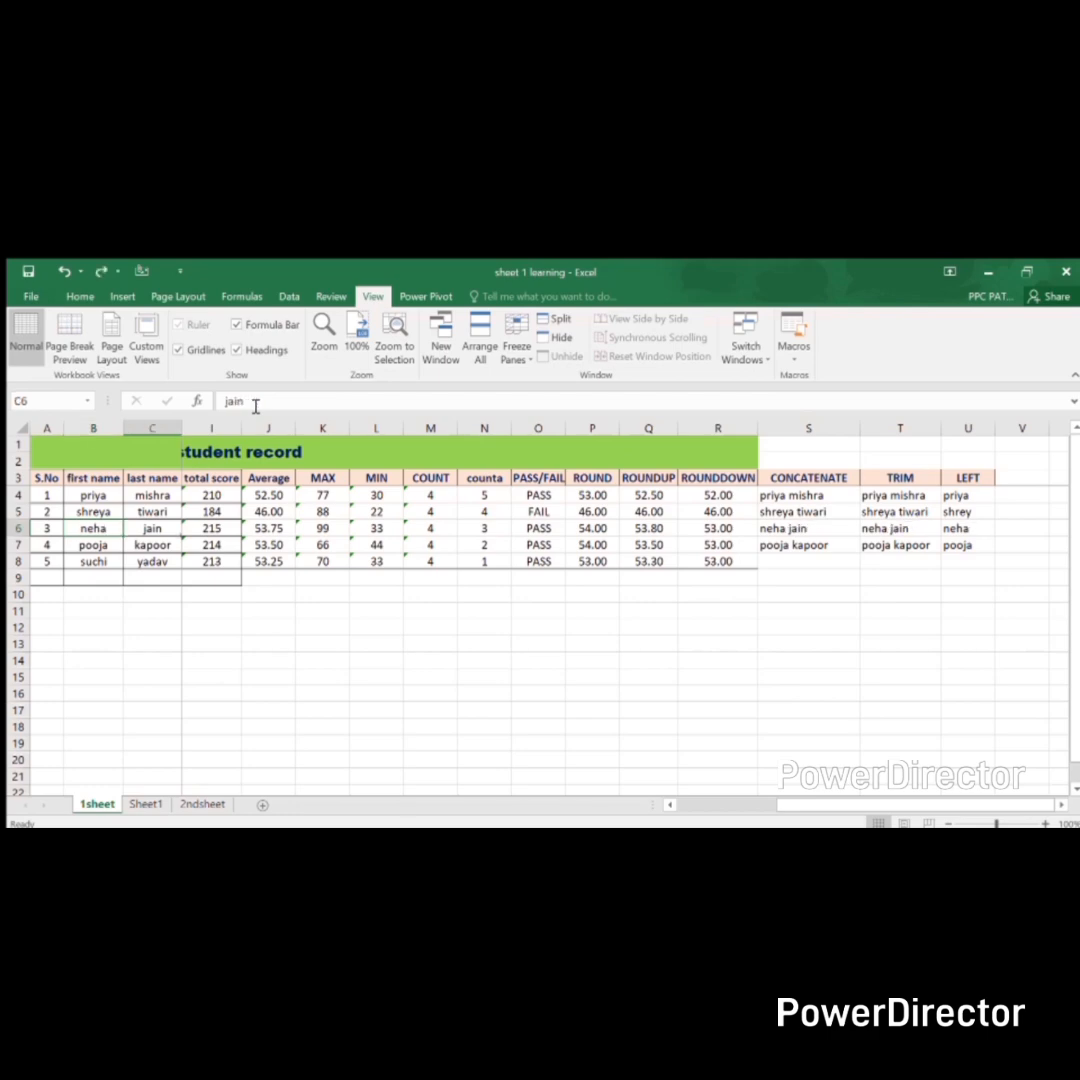
- Add the heading RIGHT in V3, beside the LEFT heading
key(ctrl+z)
key(ctrl+z)
key(ctrl+z)
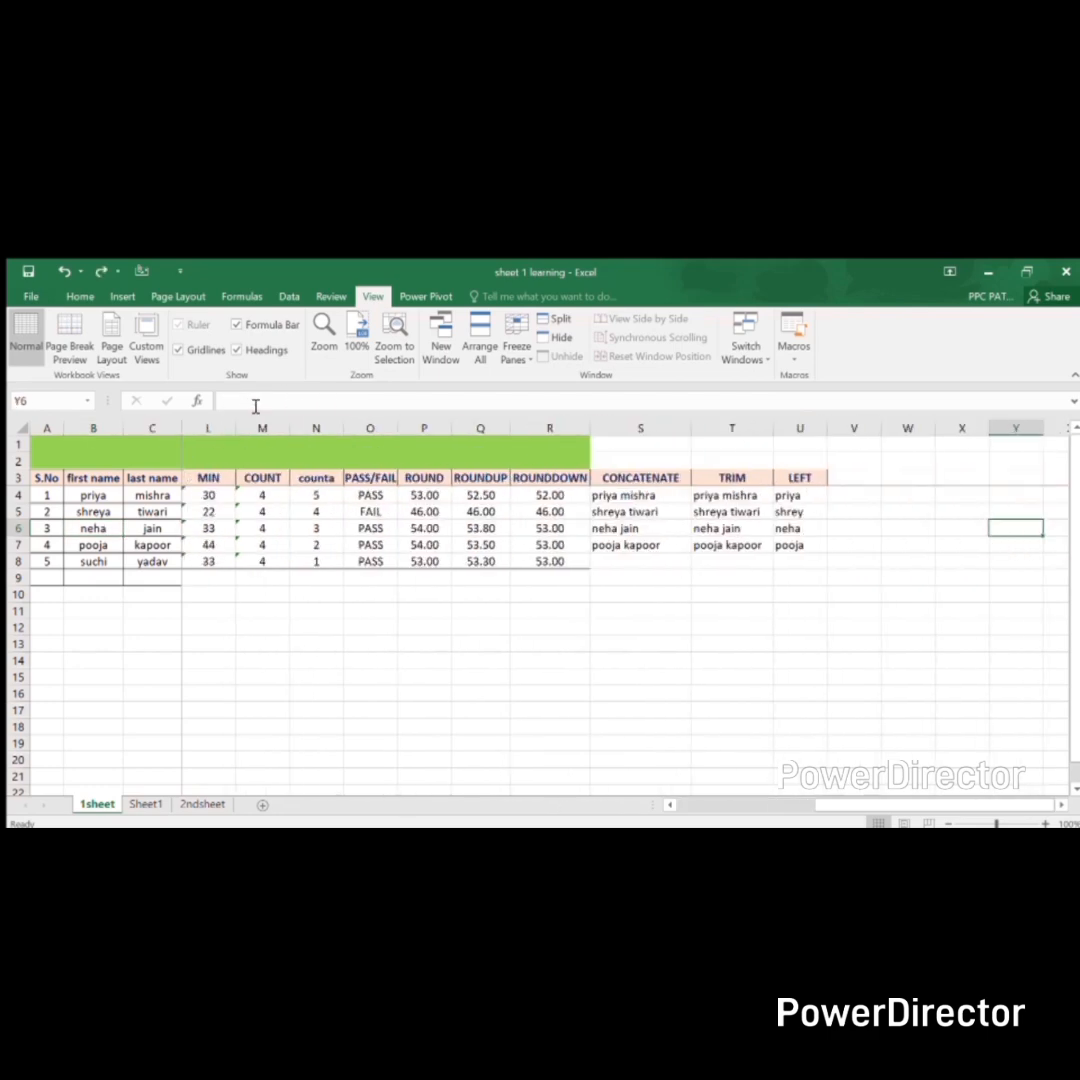
key(Up)
key(Up)
key(Up)
key(Right)
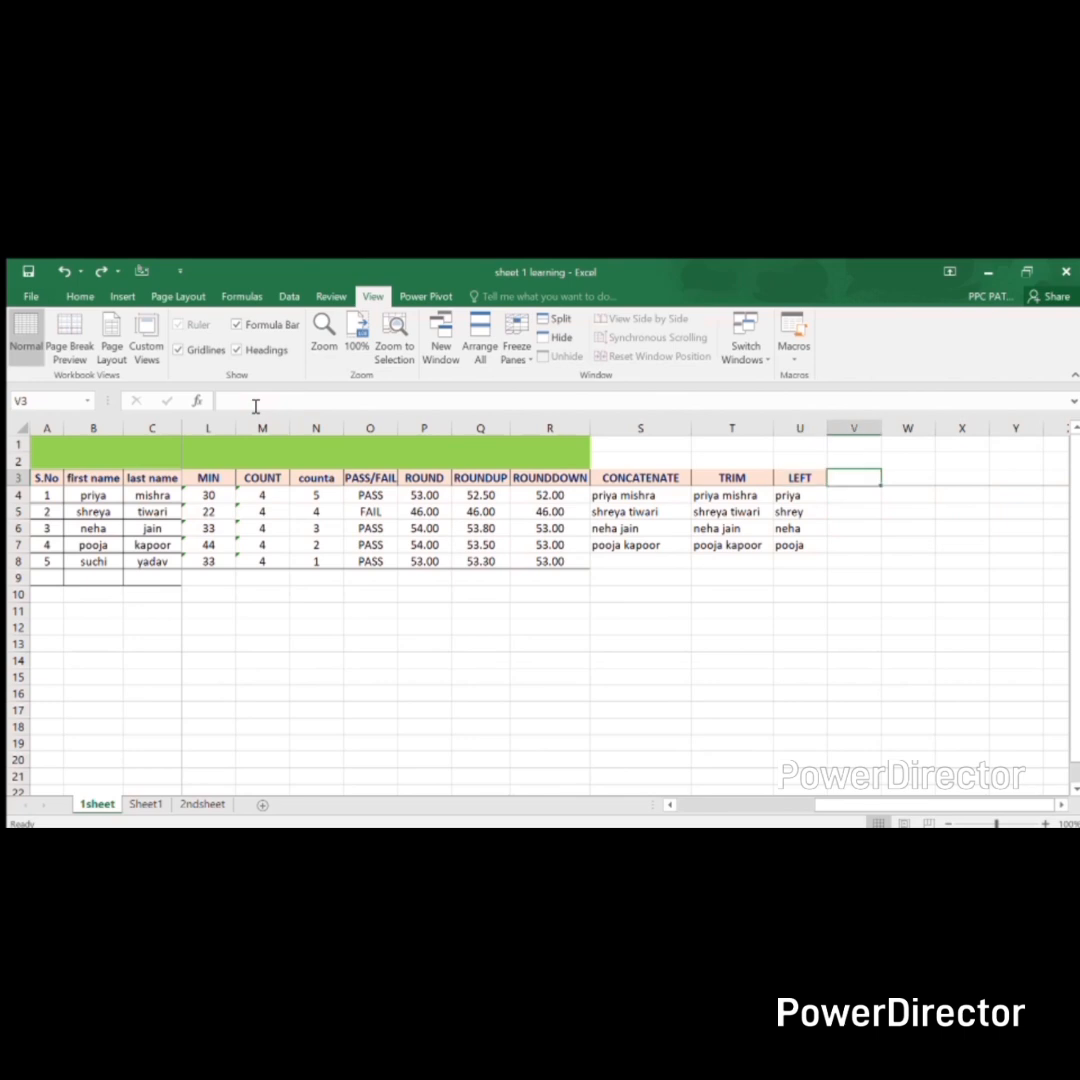
text(RI)
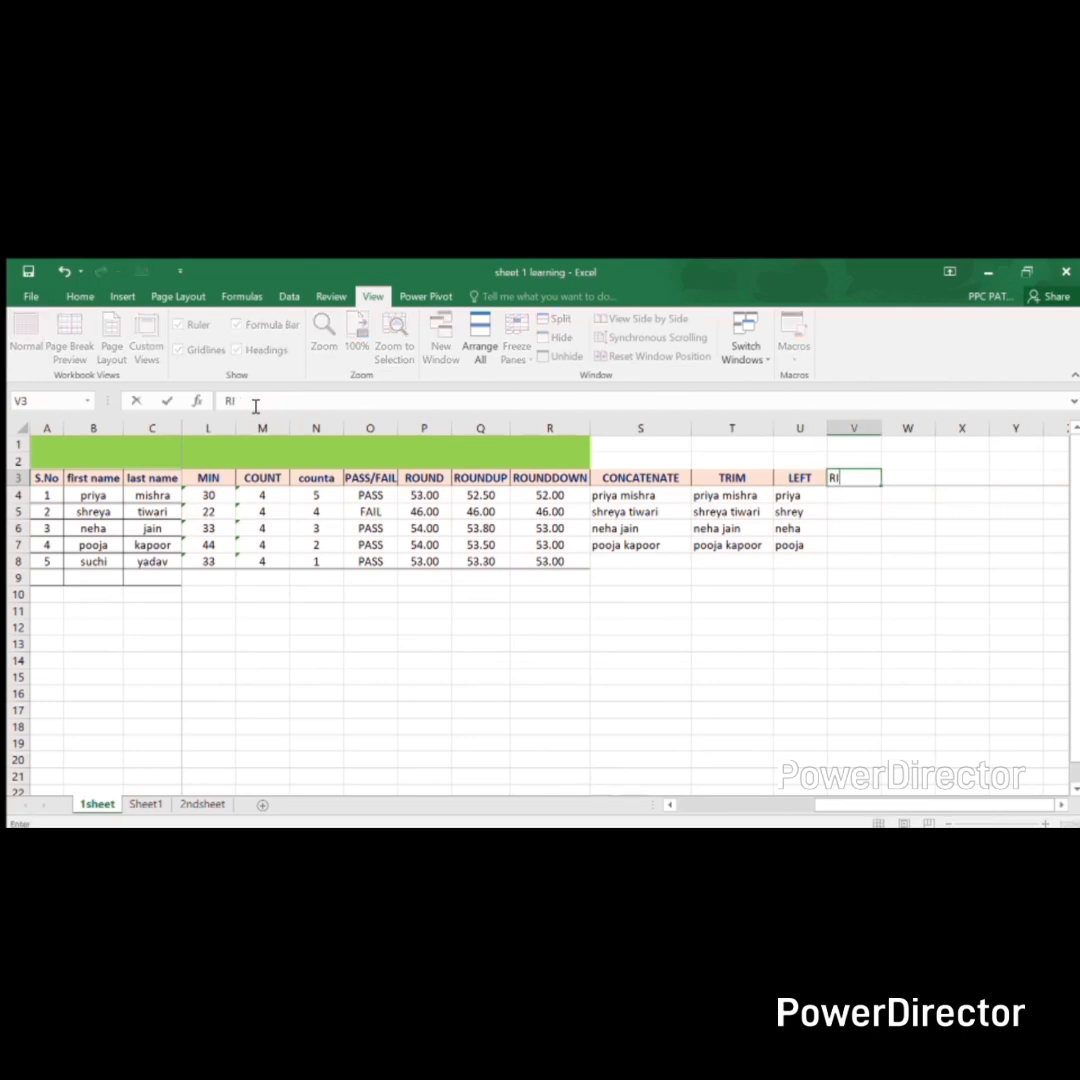
text(GHT)
key(Return)
- Enter =RIGHT(T4,6) in V4 to extract the last six characters of the trimmed name
text(=)
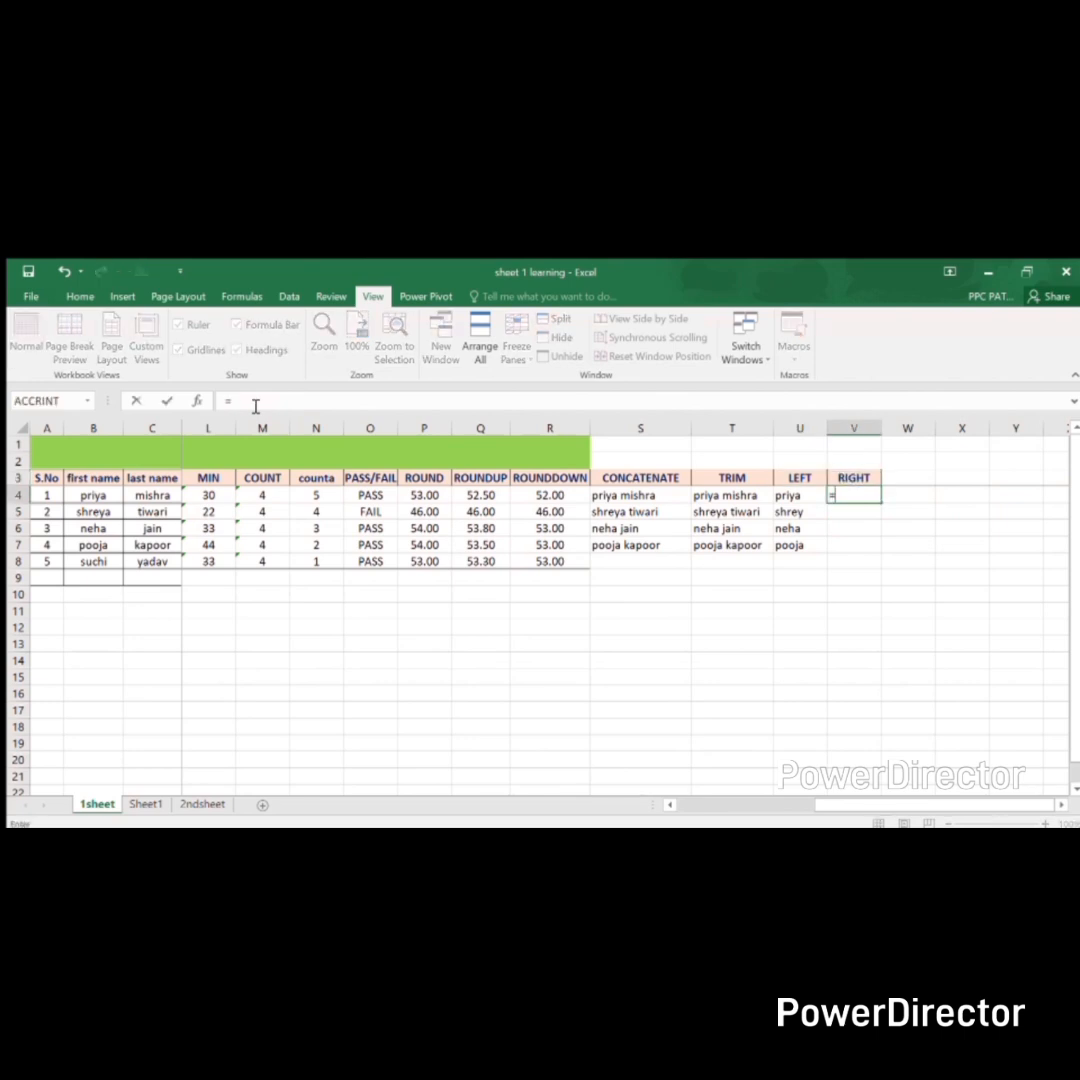
text(RIGHT()
key(Left)
key(Left)
key(Left)
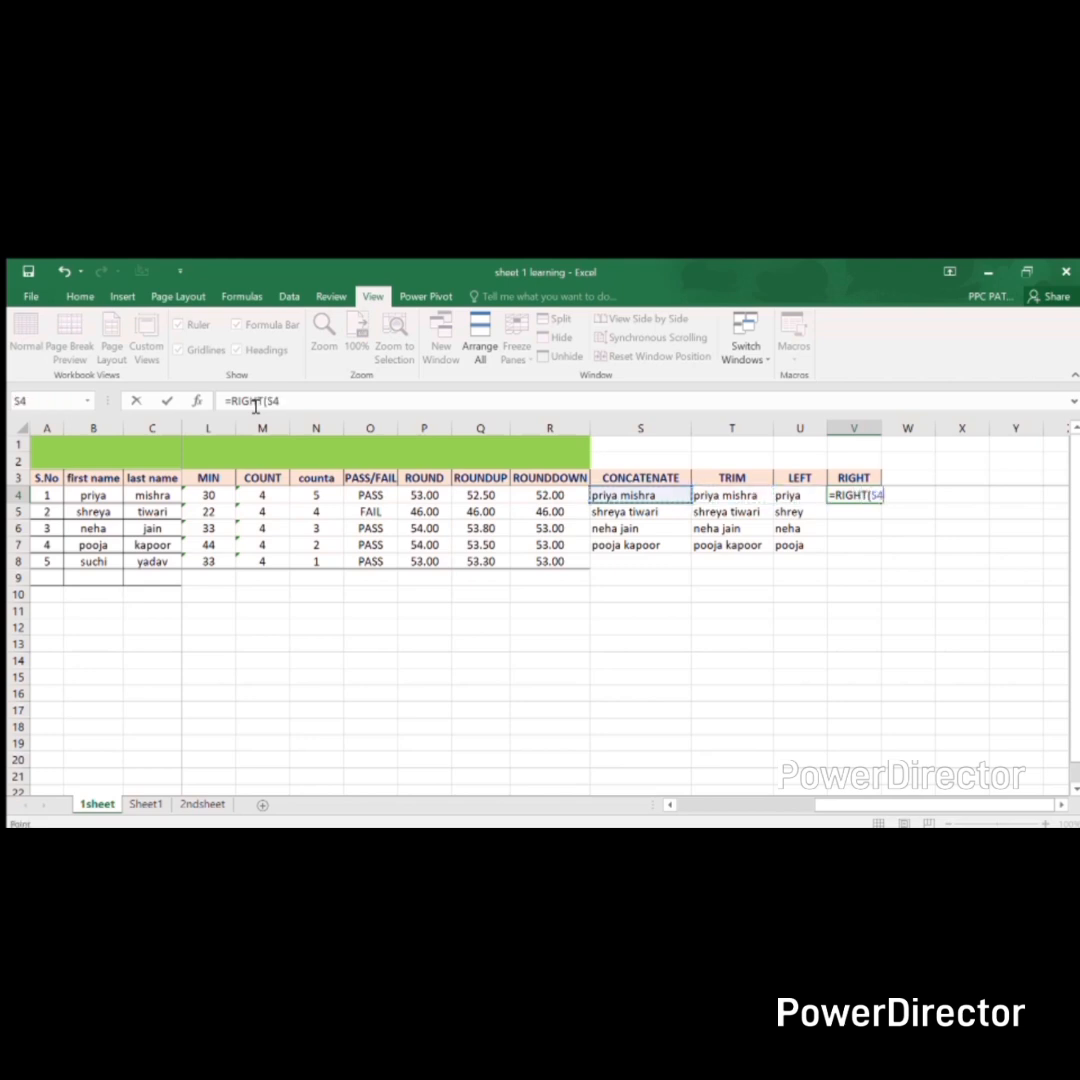
key(Right)
text(,6))
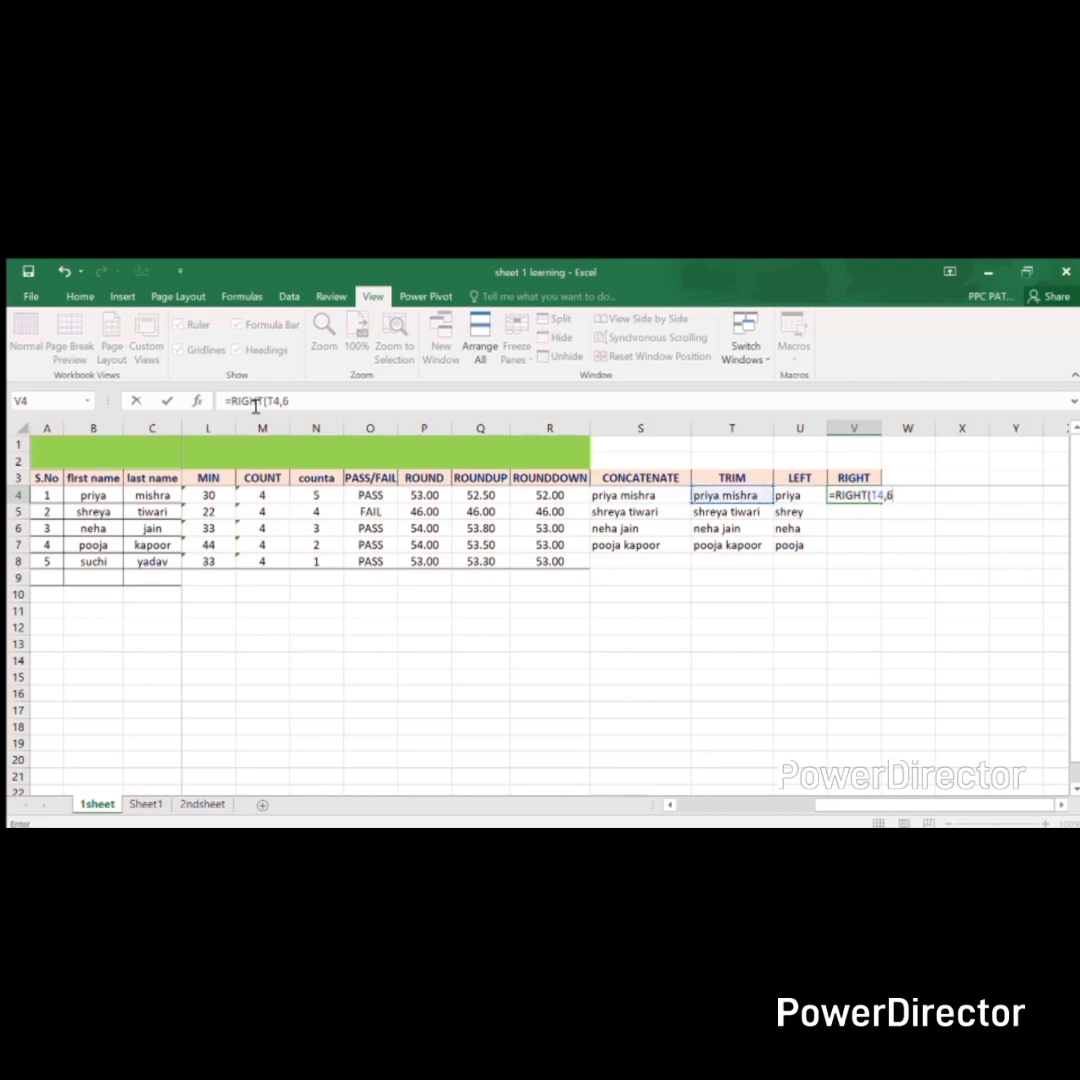
key(Return)
key(Up)
- Fill the RIGHT formula from V4 down to V7
key(shift+Down)
key(shift+Down)
key(shift+Down)
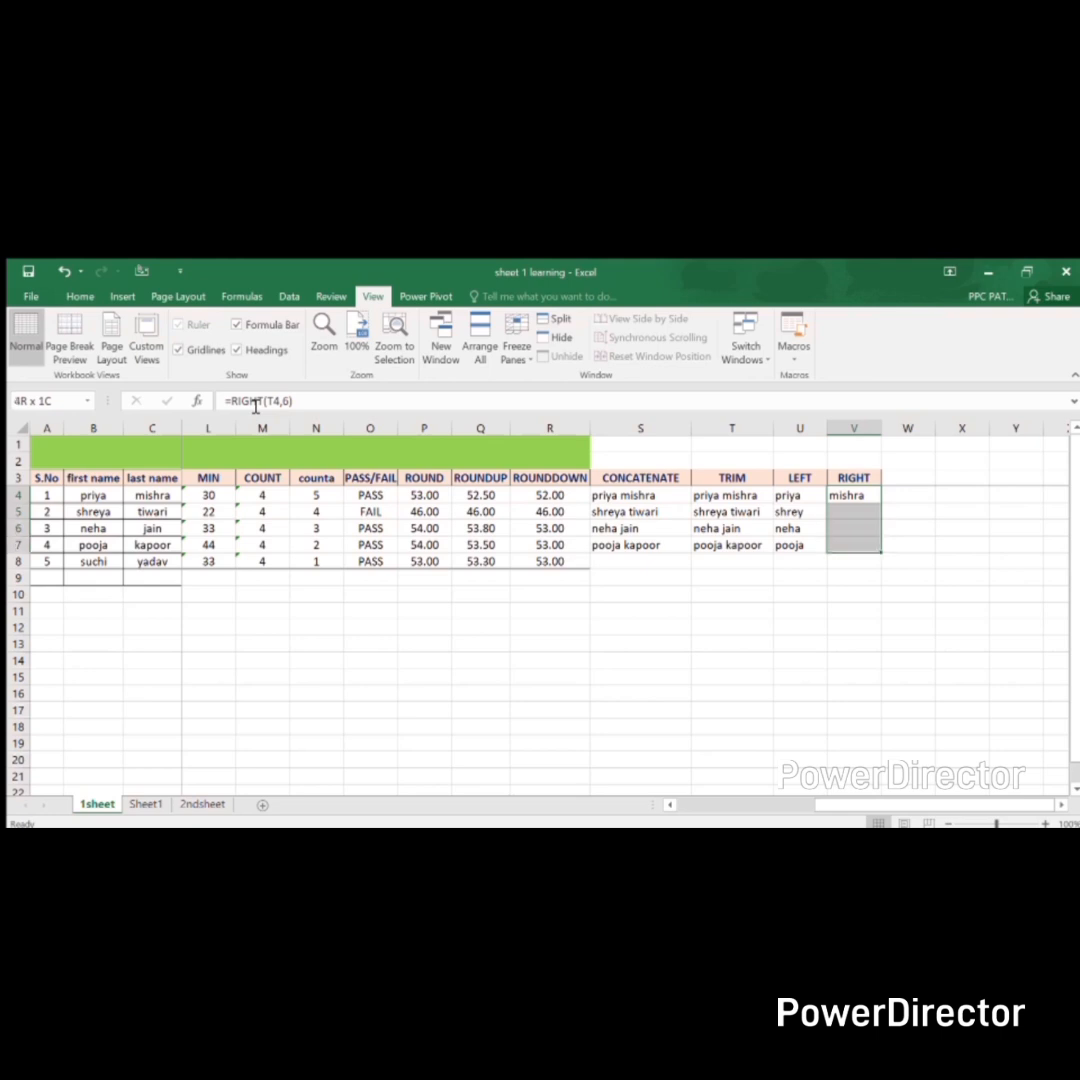
key(ctrl+d)
- Add the heading LOWER in W3, beside the RIGHT heading
key(Right)
key(Up)
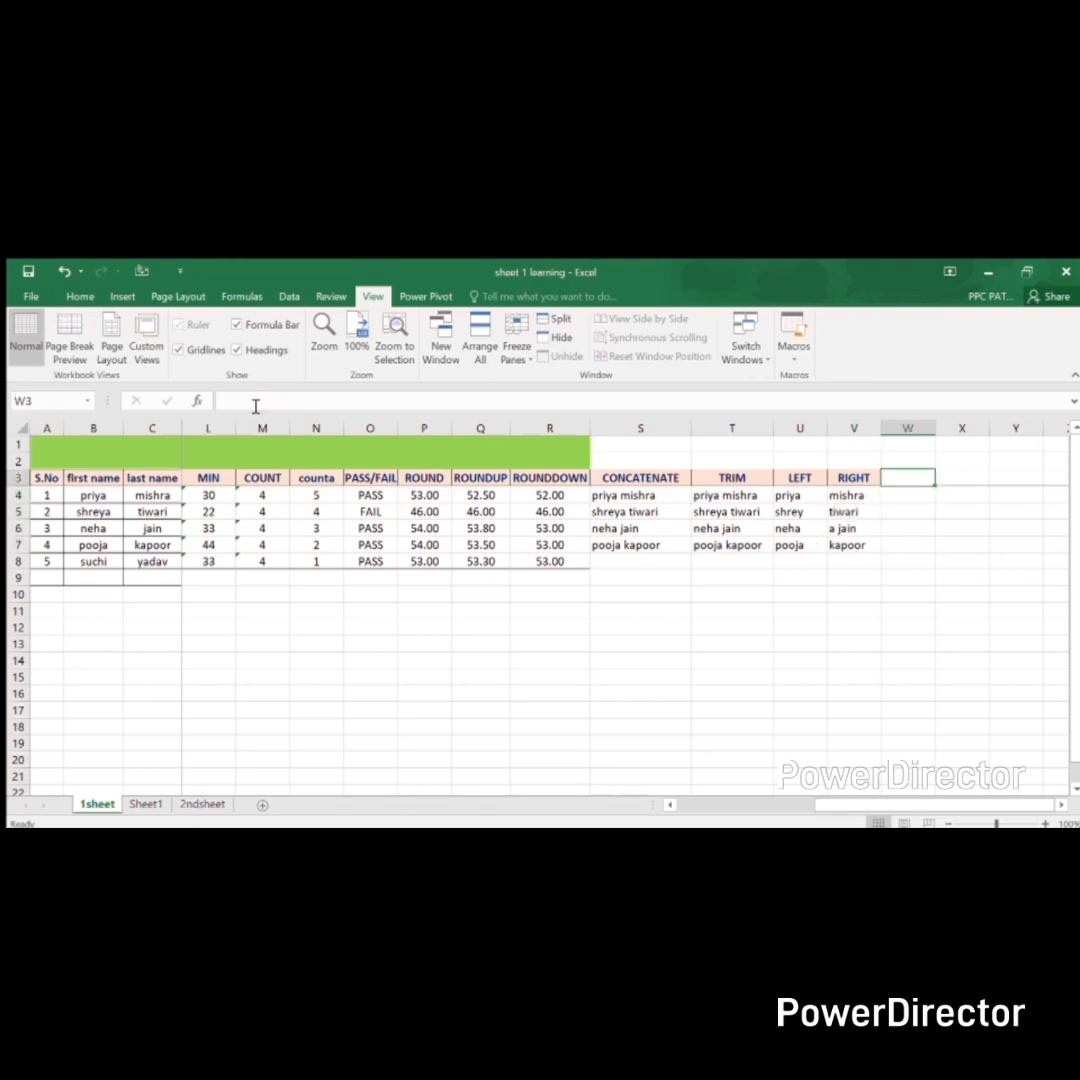
text(LOWER)
key(Return)
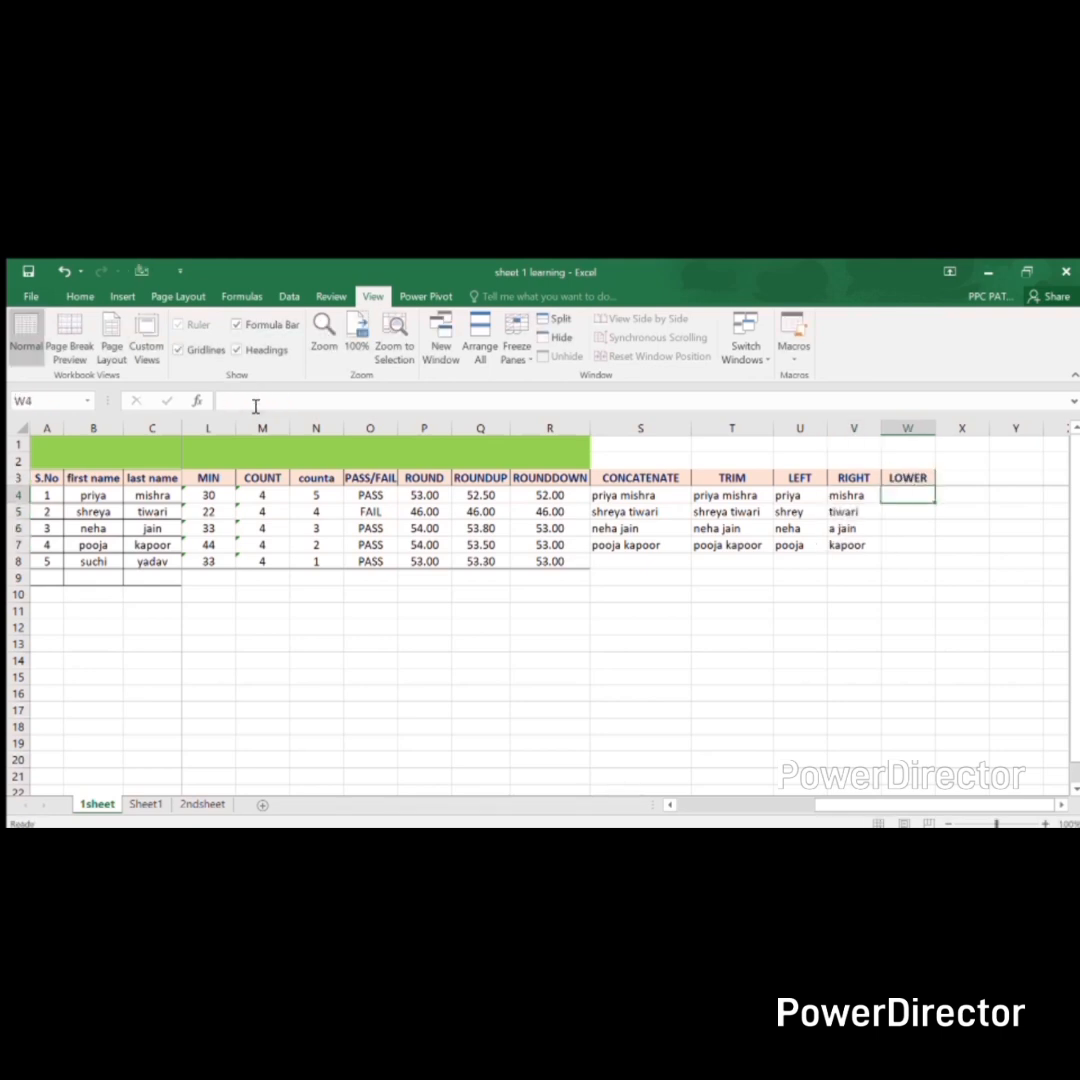
- Enter =LOWER(S4) in W4 to convert the concatenated name to lowercase
text(=)
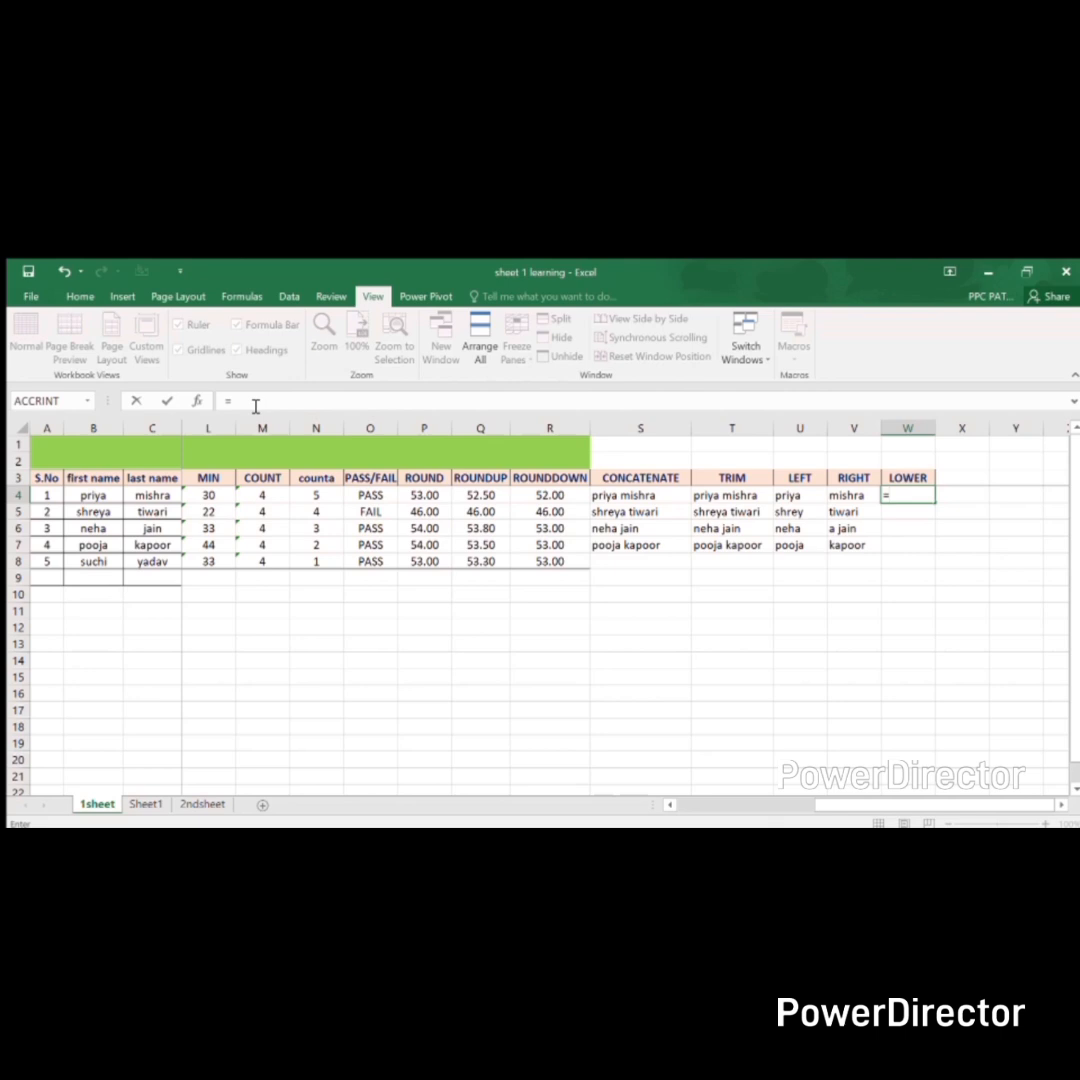
text(LOWER()
key(Left)
key(Left)
key(Left)
key(Left)
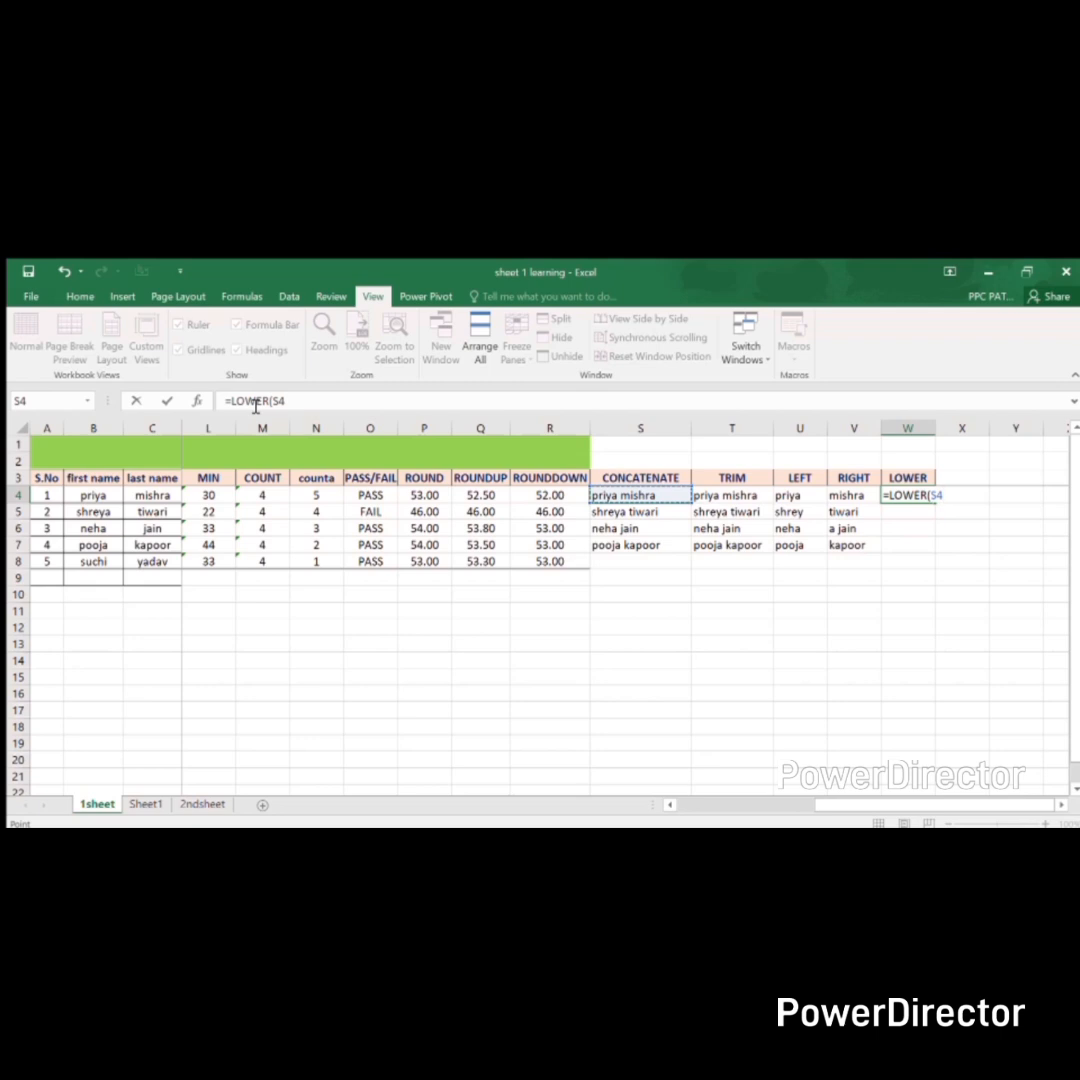
text())
key(Return)
key(Up)
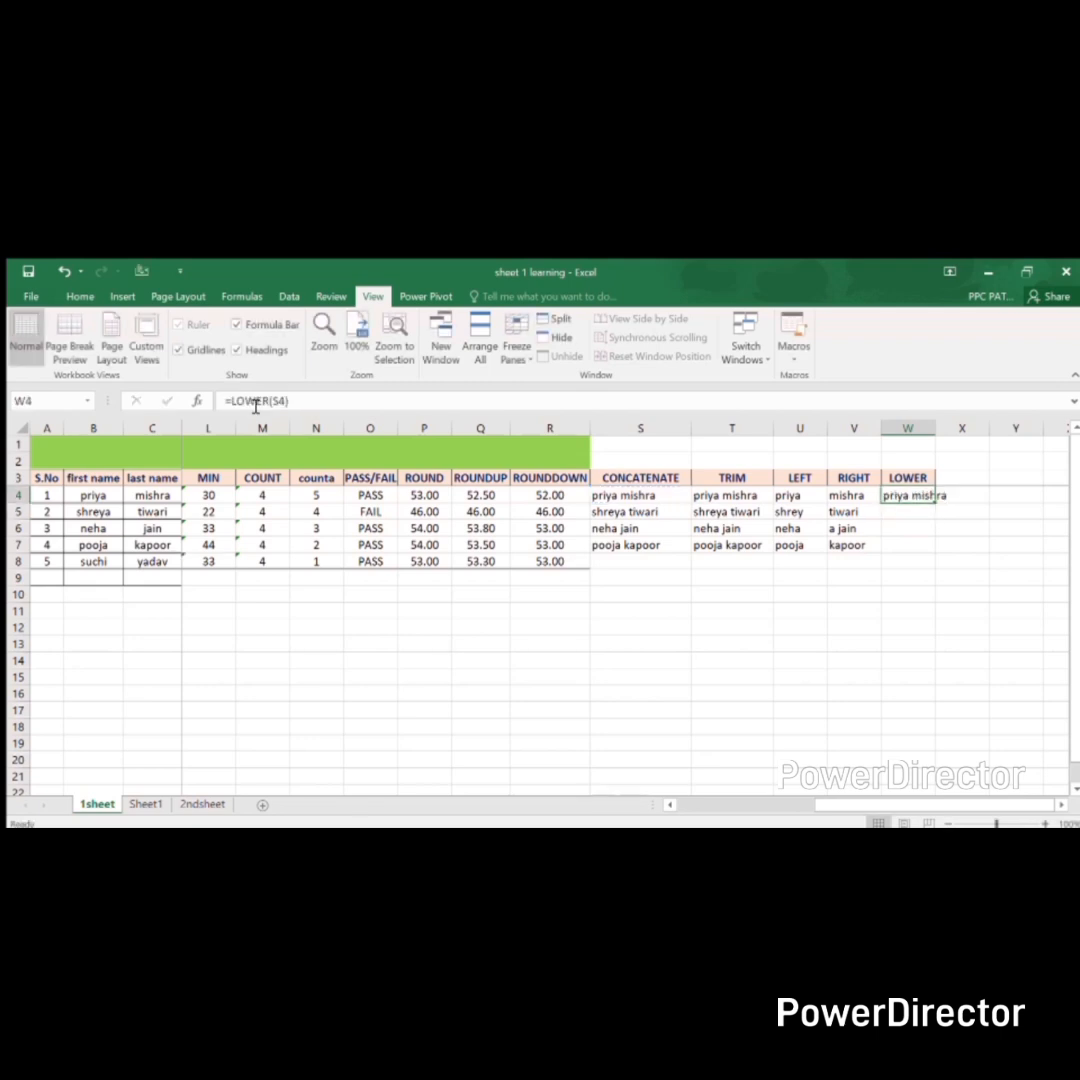
- Fill the LOWER formula from W4 down to W7 and fit column W to its contents
key(shift+Down)
key(shift+Down)
key(shift+Down)
key(ctrl+d)
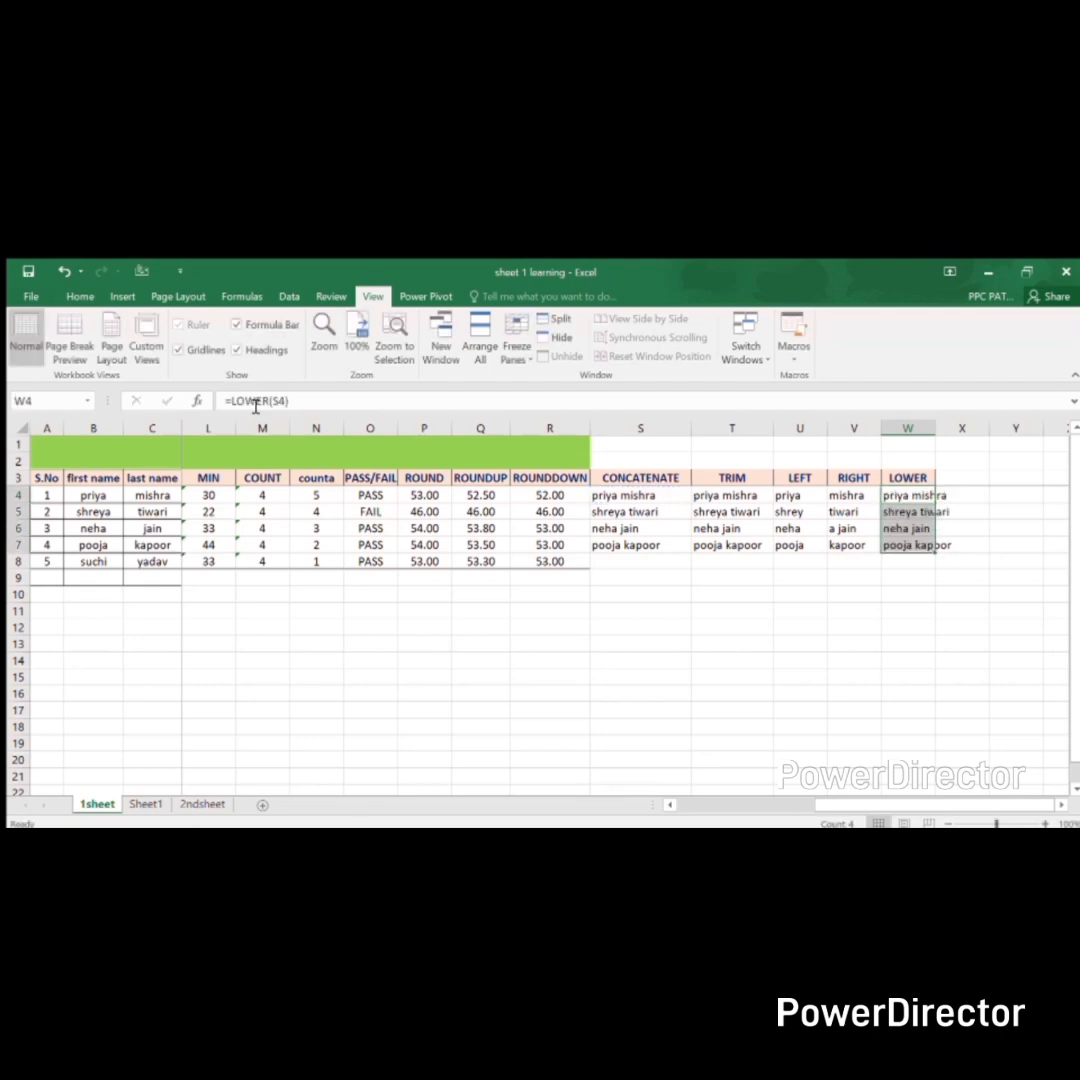
double_click(940, 427)
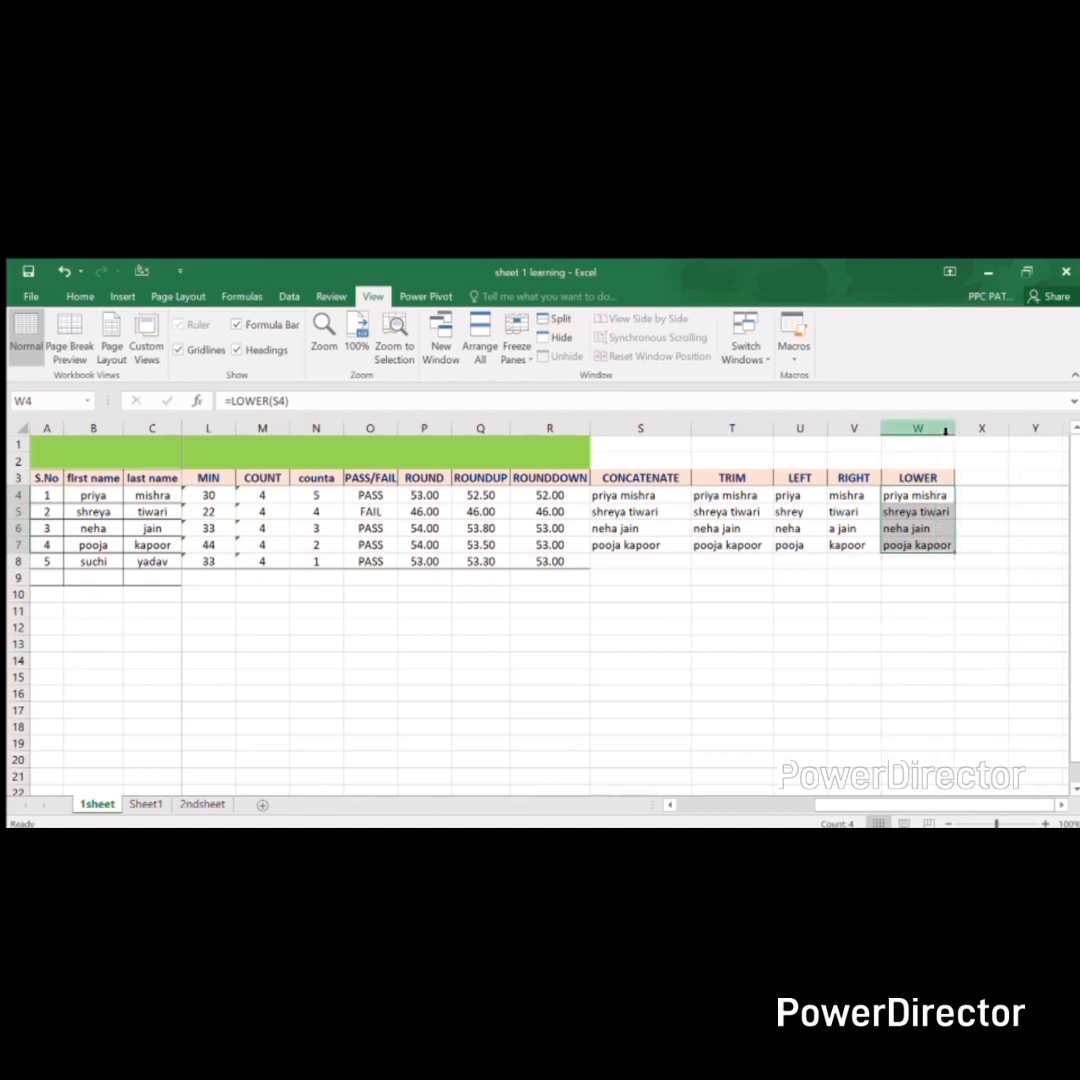
- Add the heading UPPER in X3, beside the LOWER heading
key(Right)
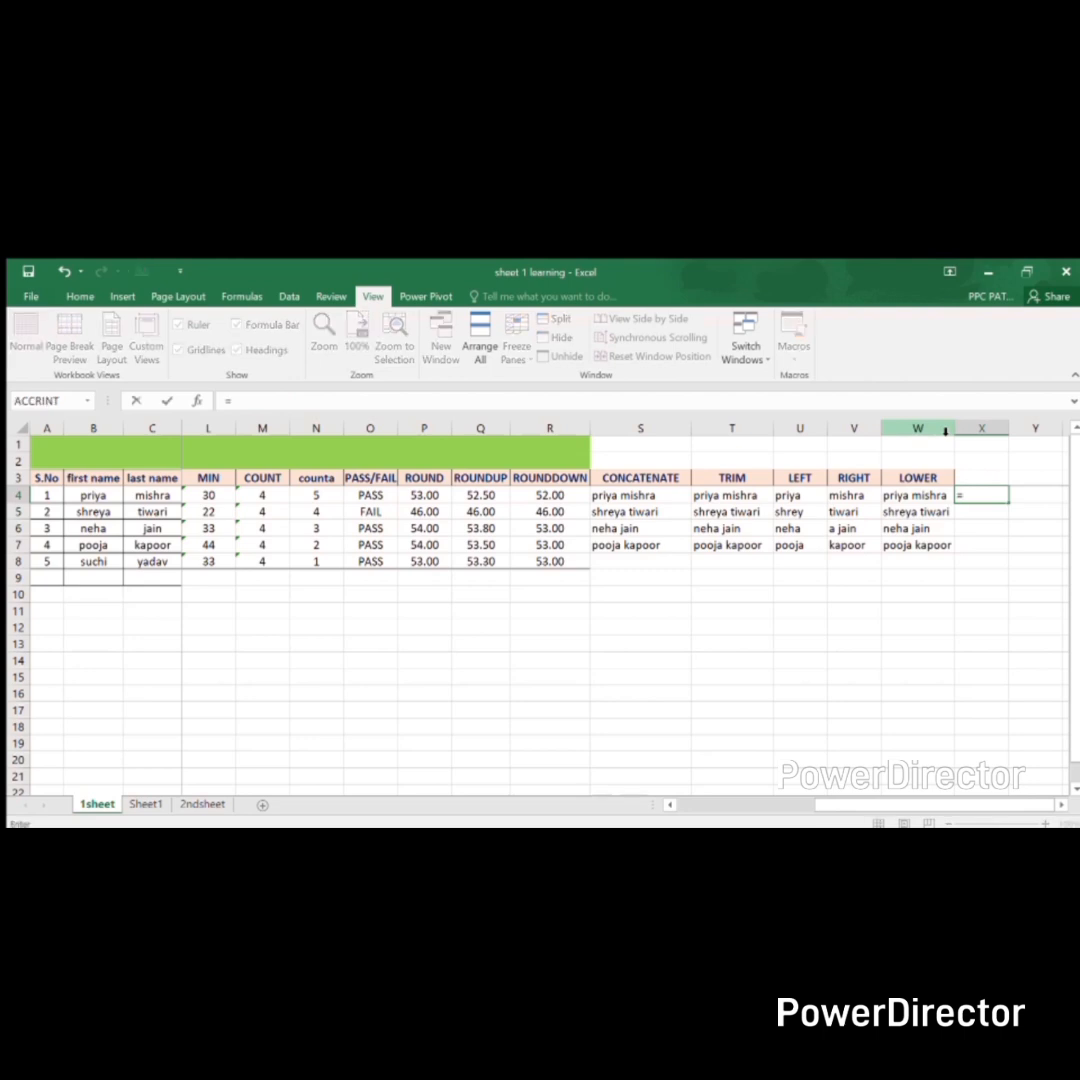
key(Up)
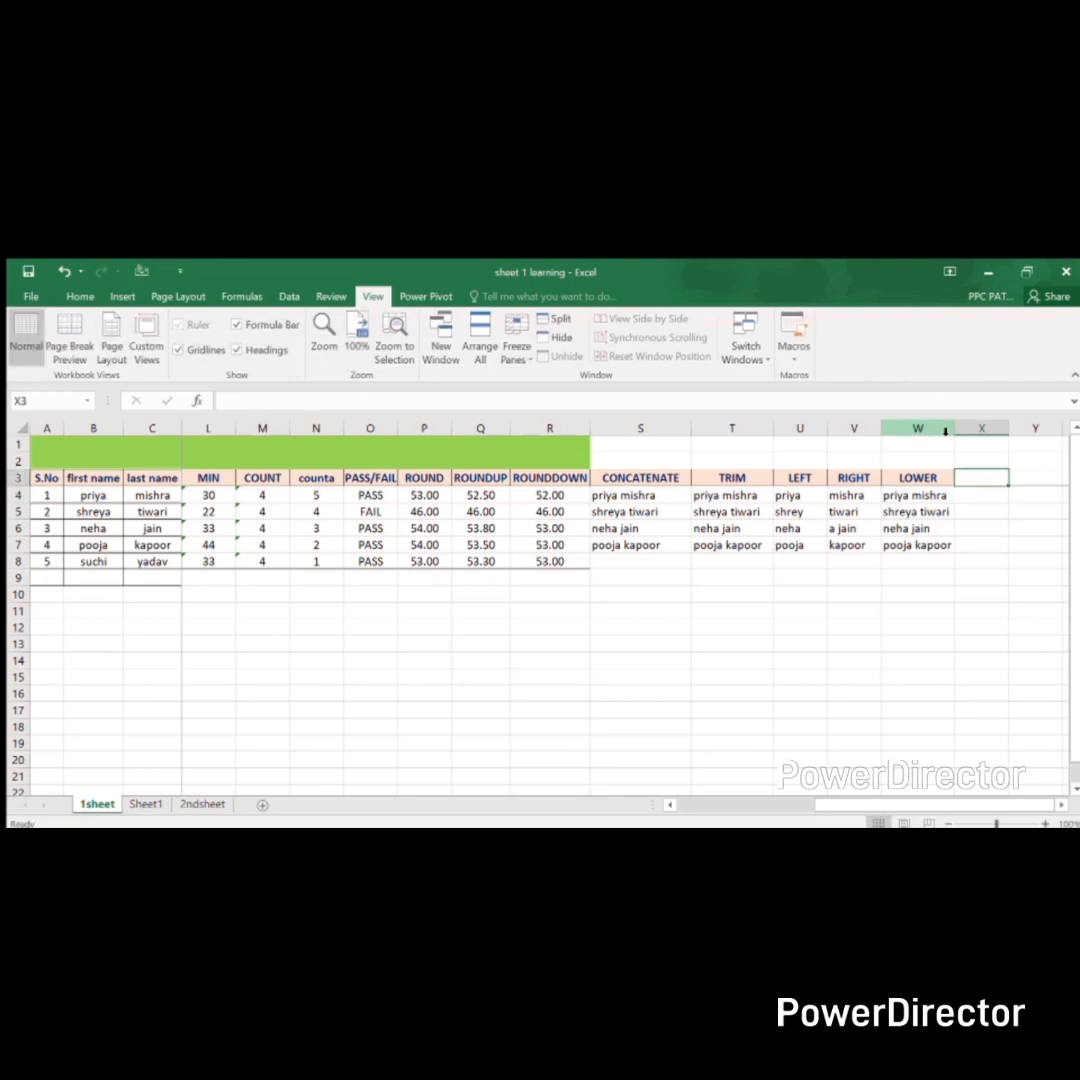
text(UPPER)
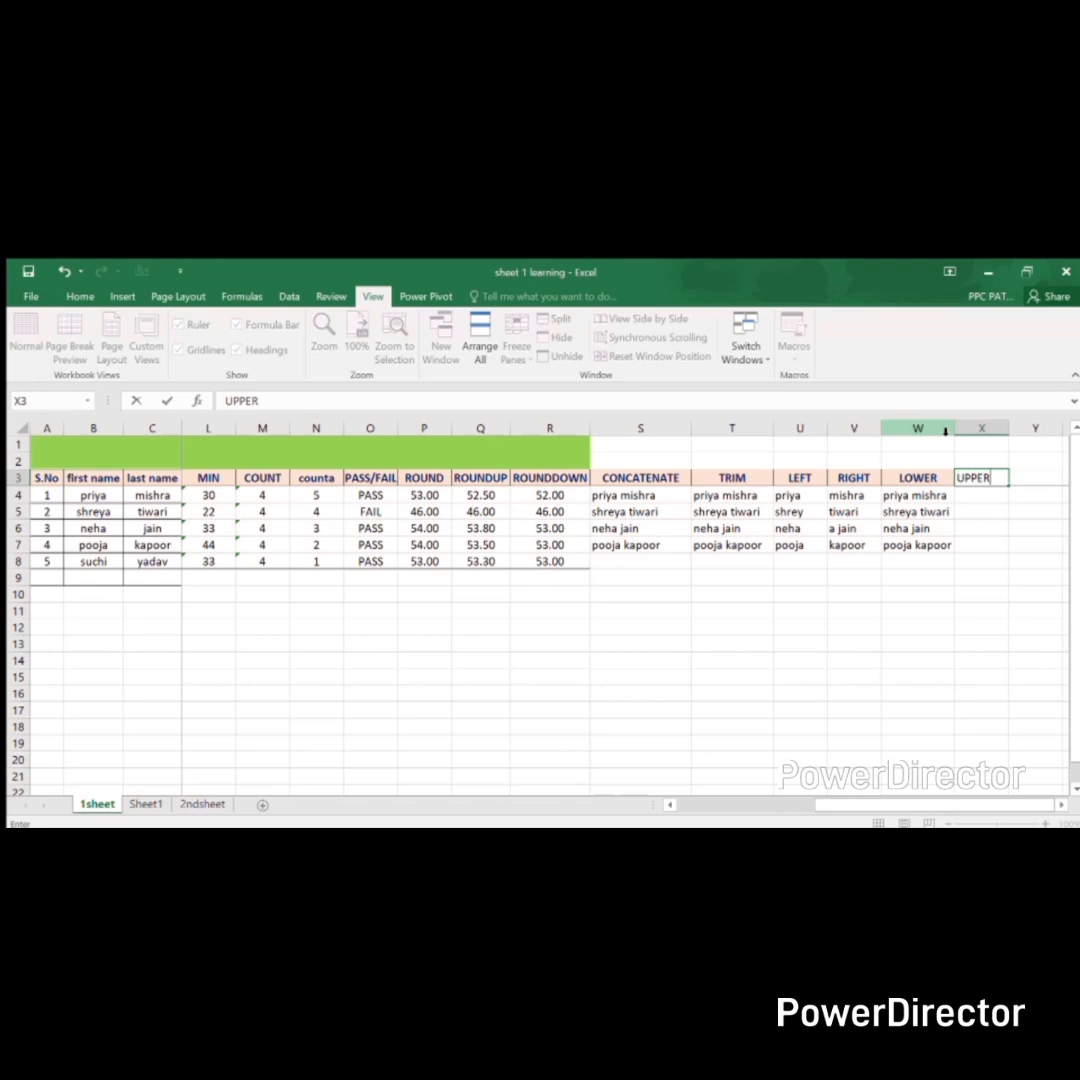
key(Return)
- Enter =UPPER(T4) in X4 to convert the trimmed name to uppercase
text(=)
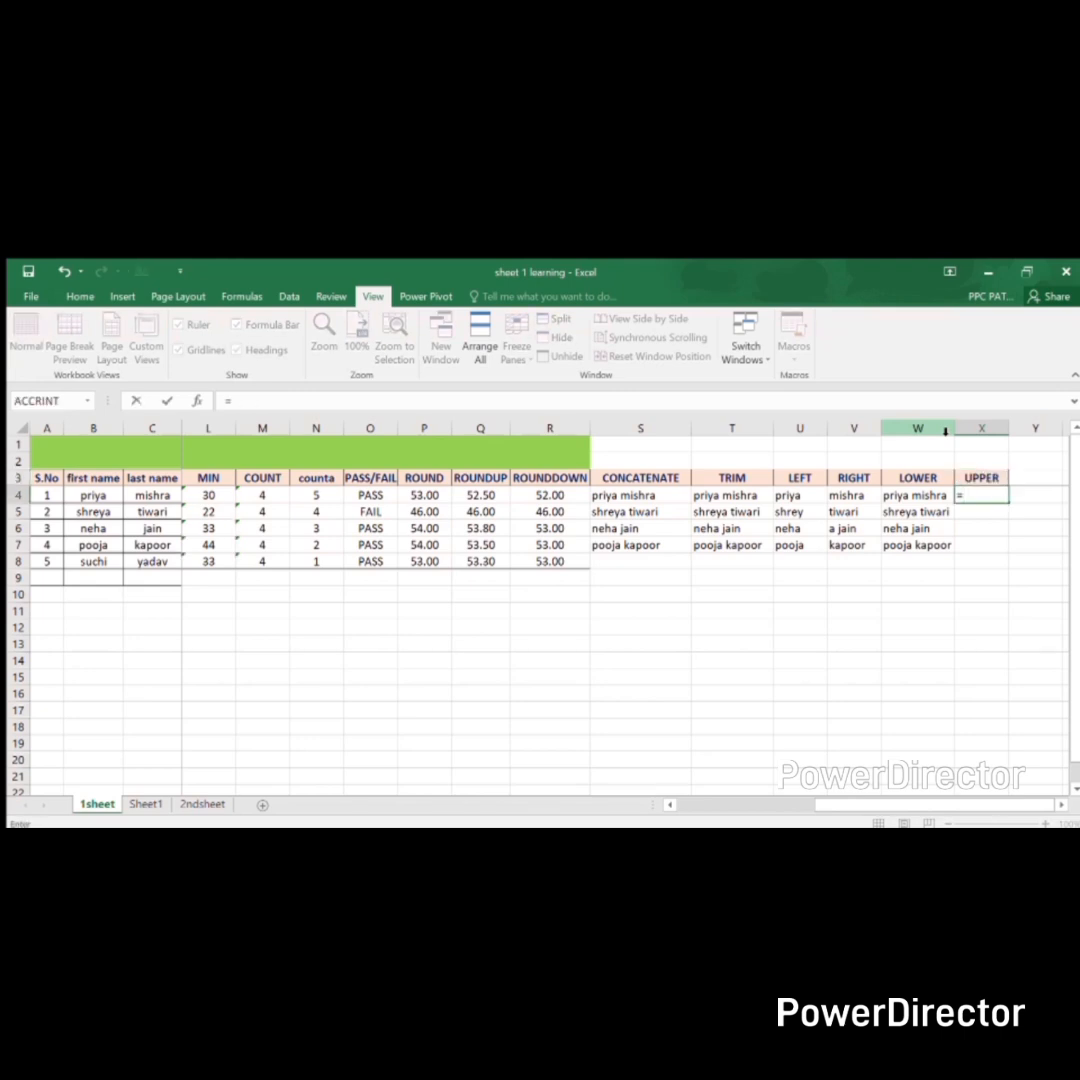
text(UPPER()
key(Left)
key(Left)
key(Right)
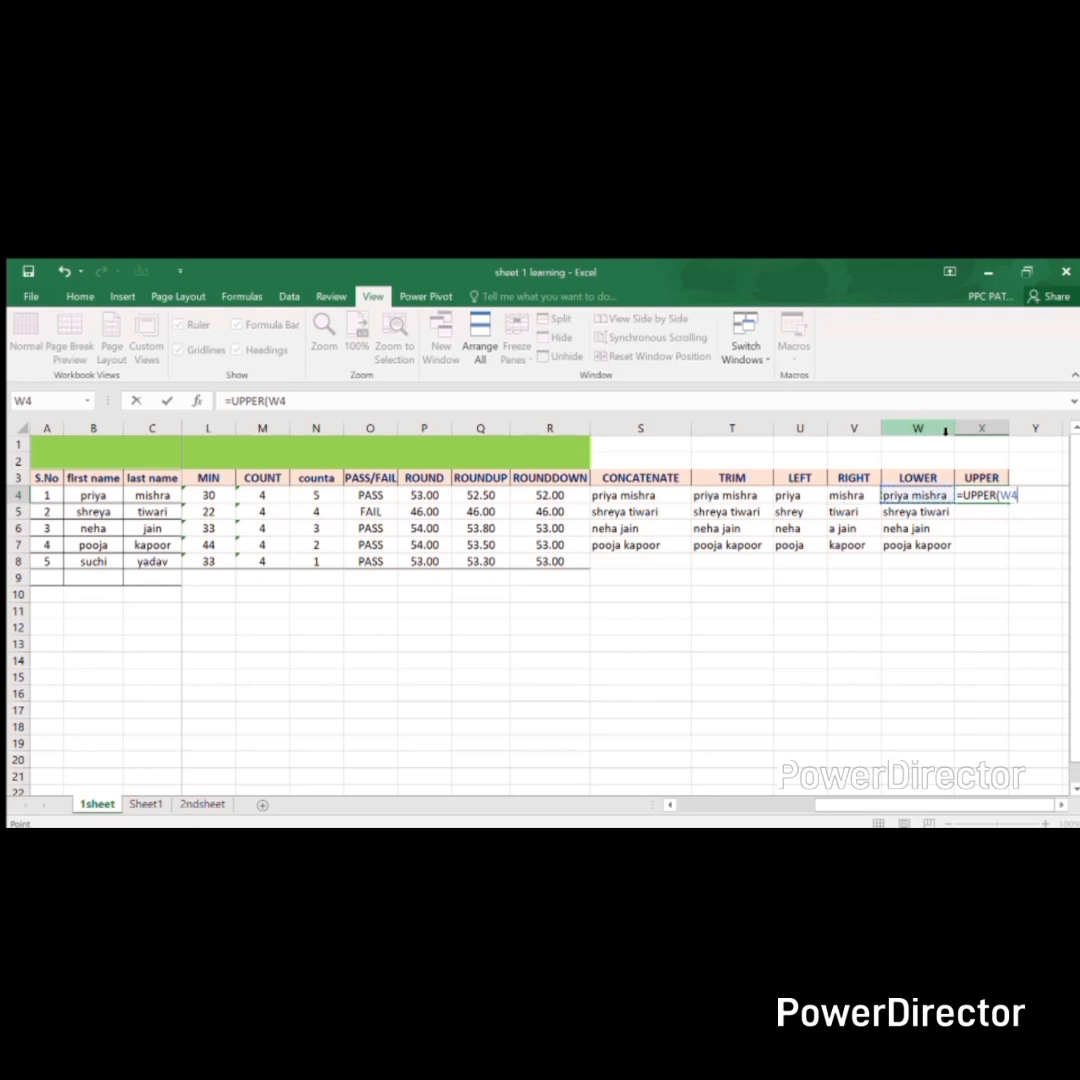
key(Left)
key(Left)
key(Left)
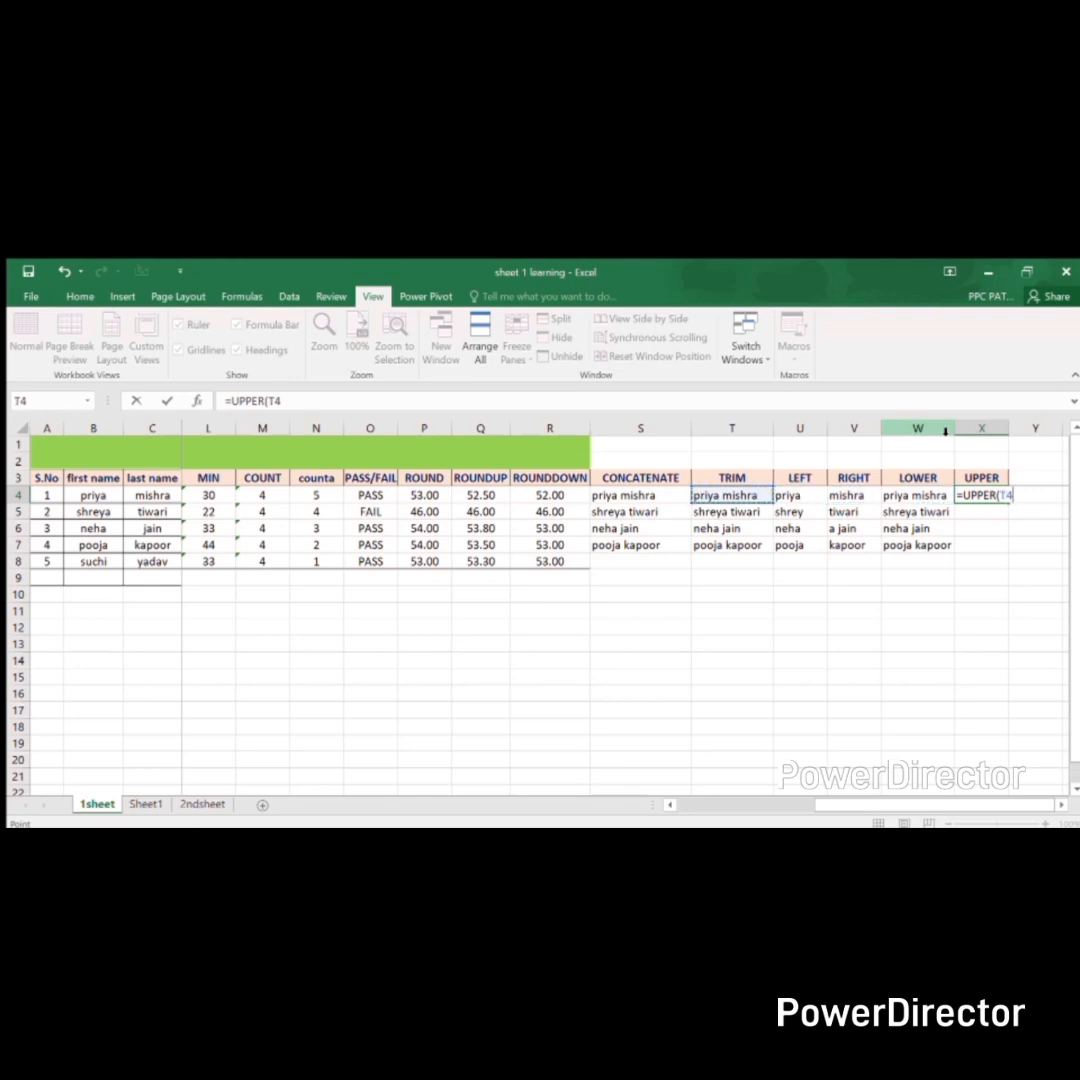
text())
key(Return)
- Fill the UPPER formula from X4 down to X7 and fit column X to its contents
key(Up)
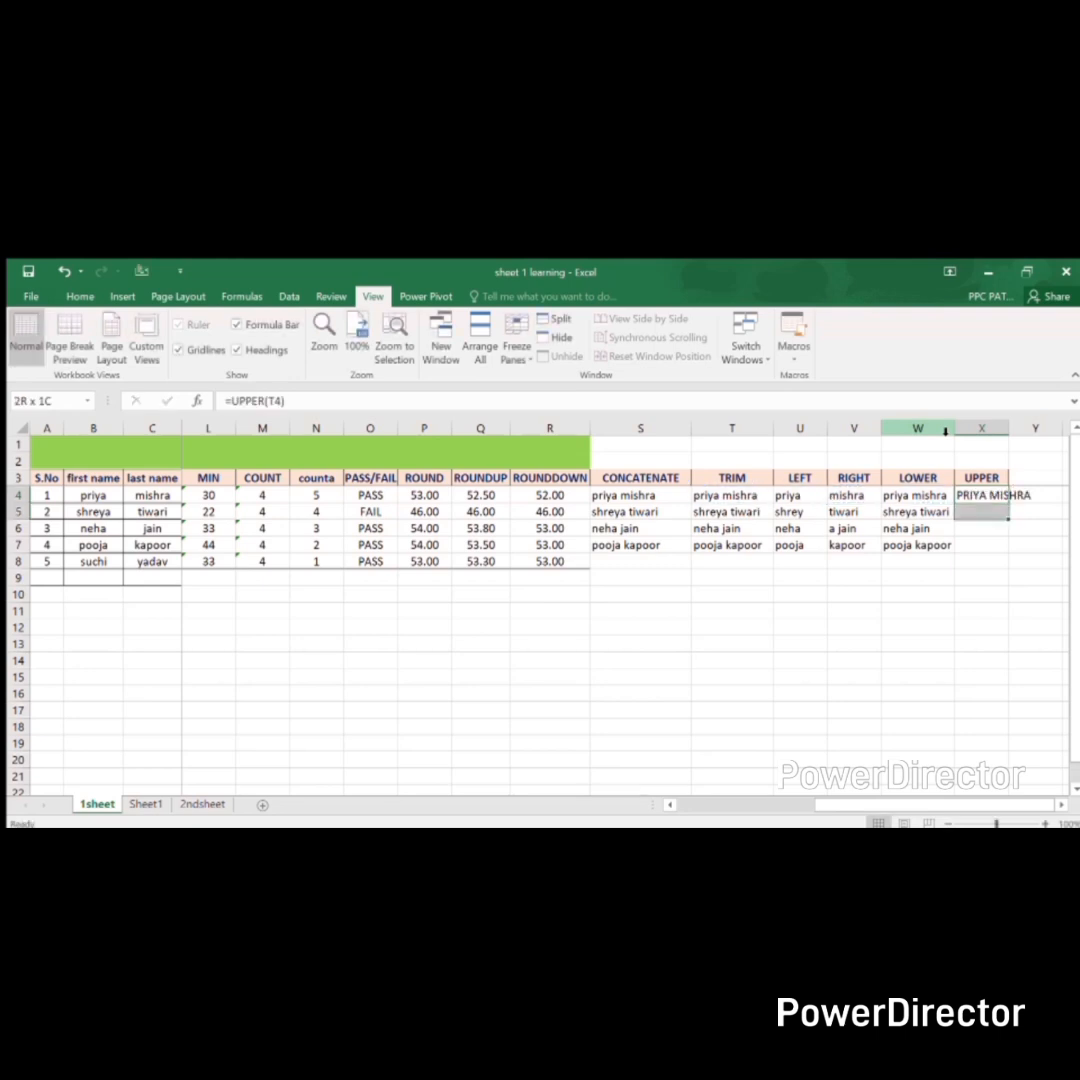
key(shift+Down)
key(shift+Down)
key(shift+Down)
key(ctrl+d)
key(Right)
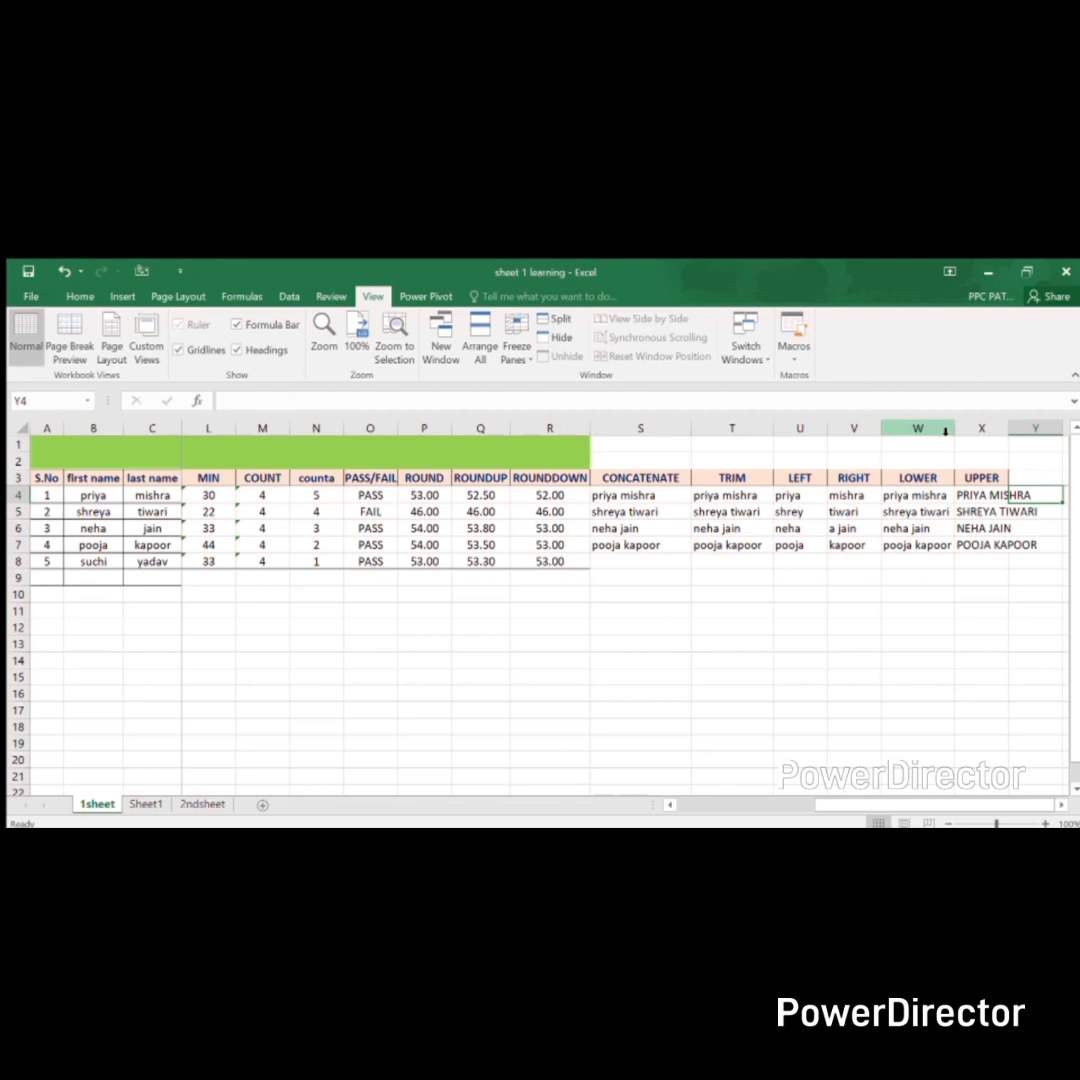
double_click(1008, 429)
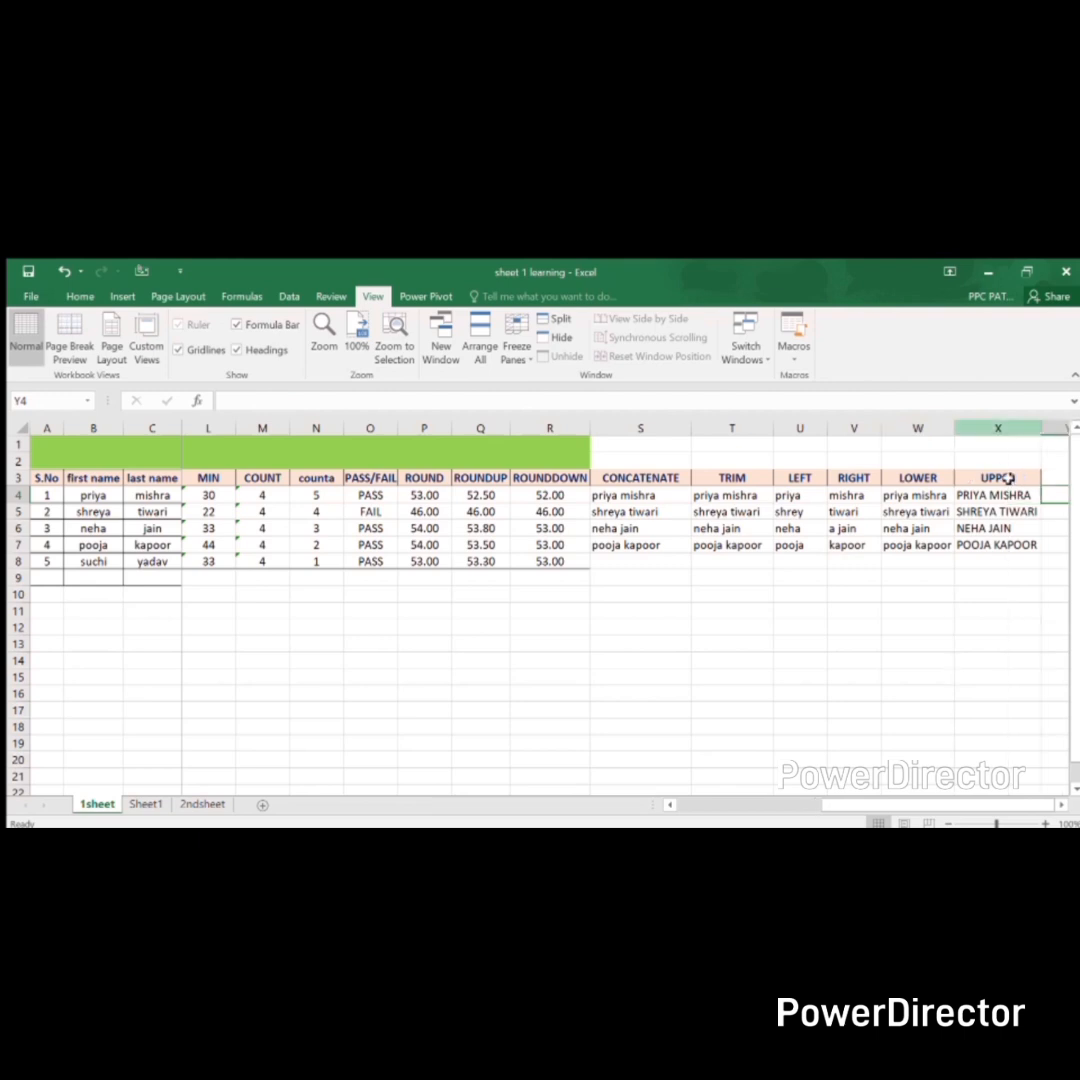
- Add the heading PROPER in Y3, beside the UPPER heading
click(1051, 478)
text(PRO)
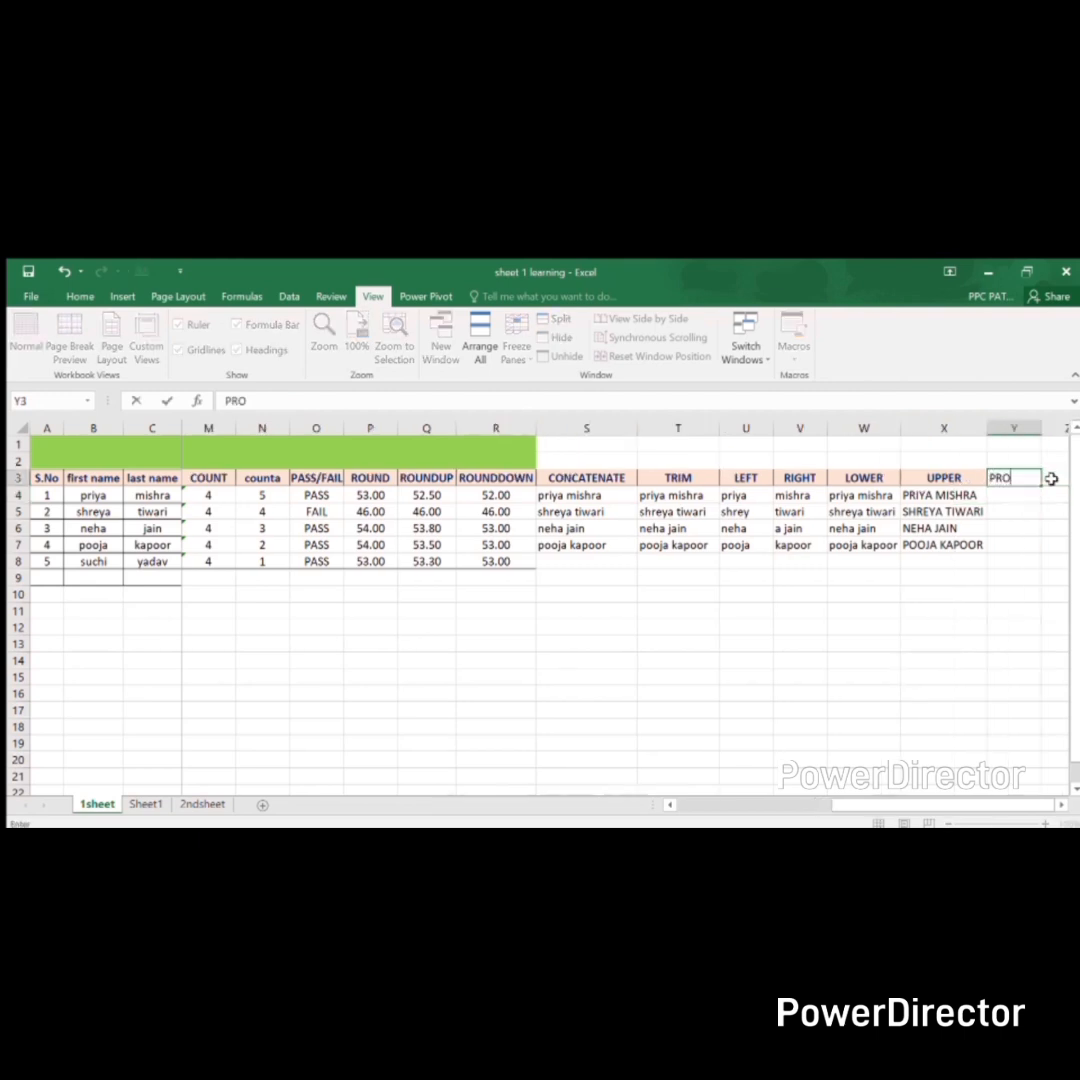
text(PER)
key(Return)
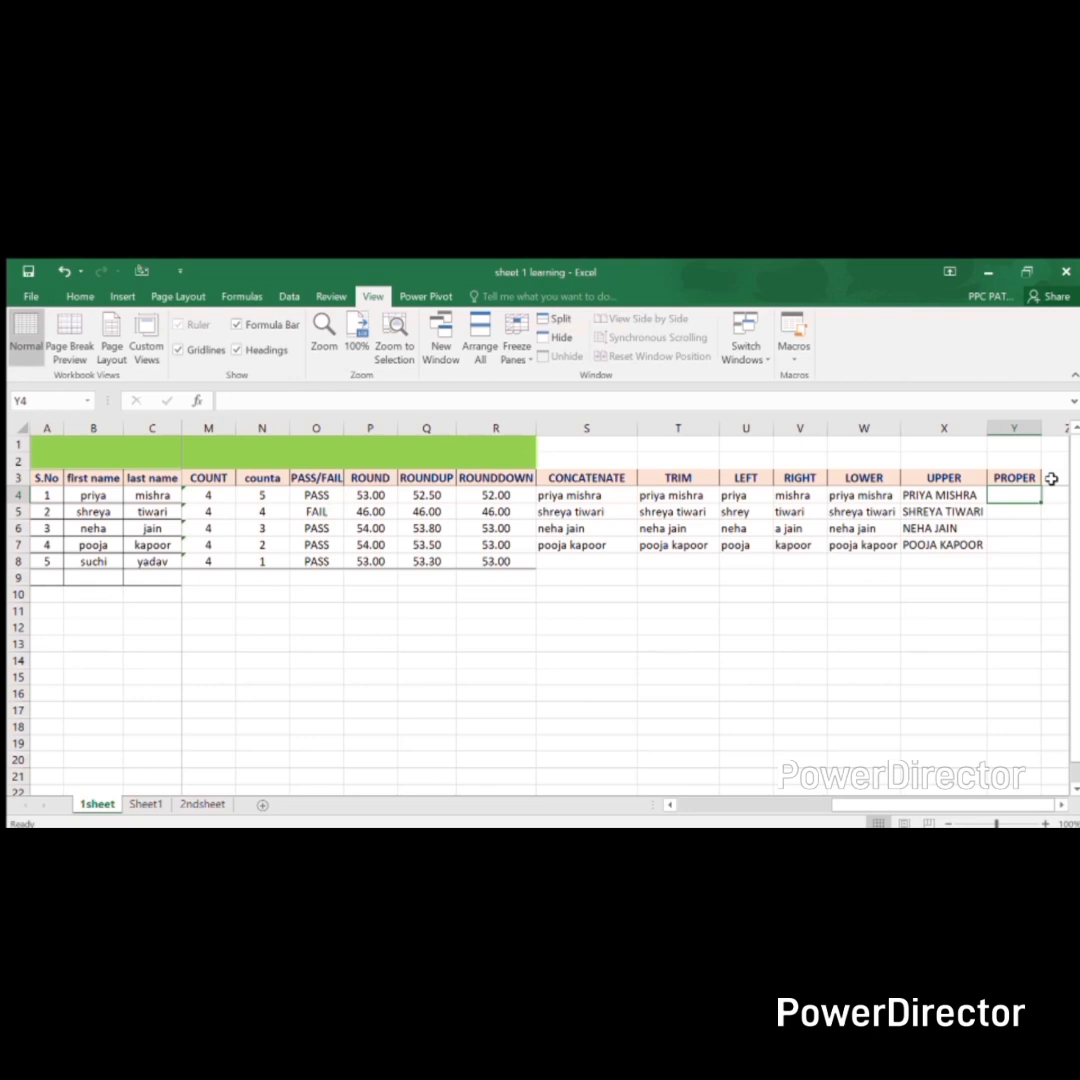
- Enter =PROPER(T4) in Y4 to capitalize the first letters of the trimmed name
text(=P)
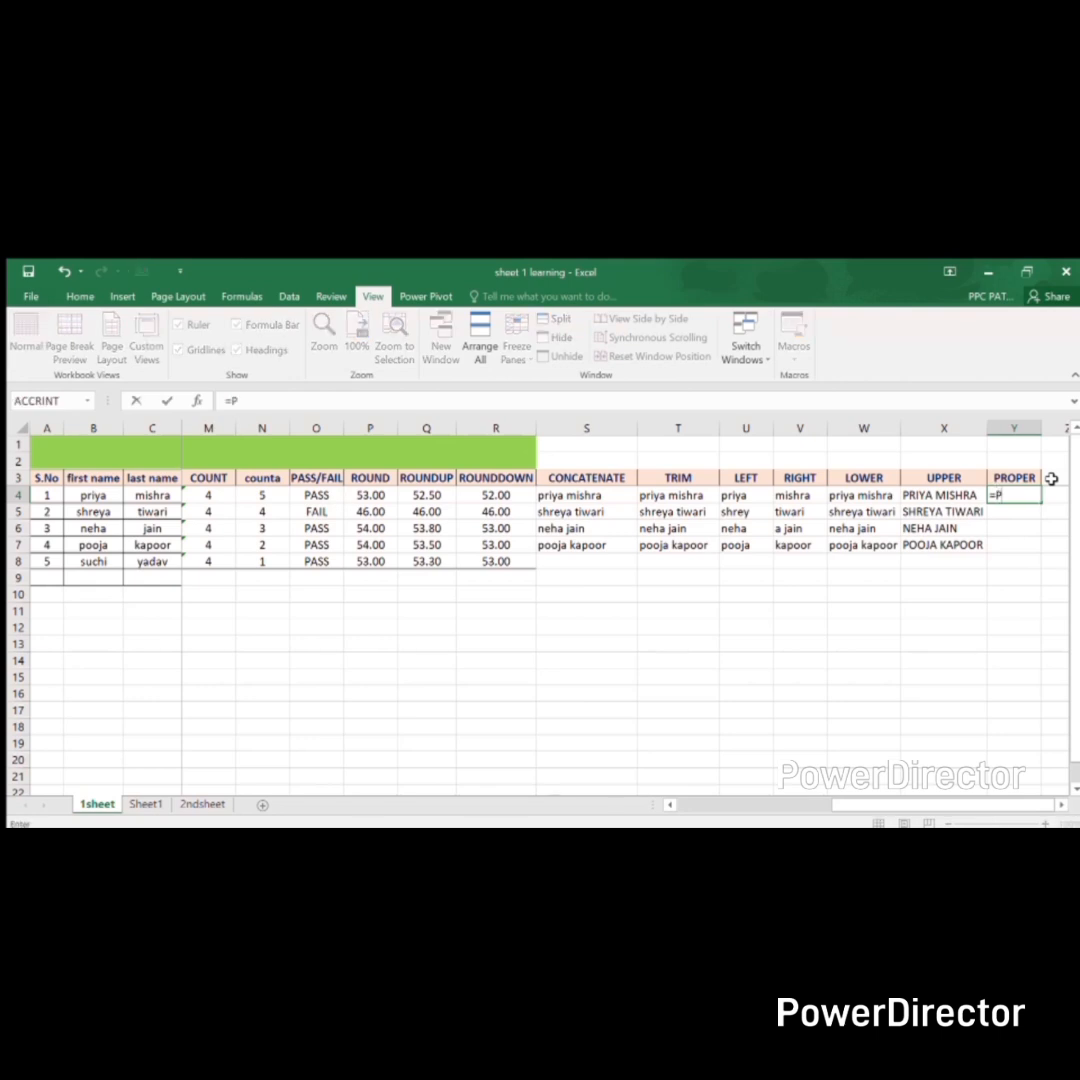
text(ROPER()
key(Left)
key(Left)
key(Left)
key(Left)
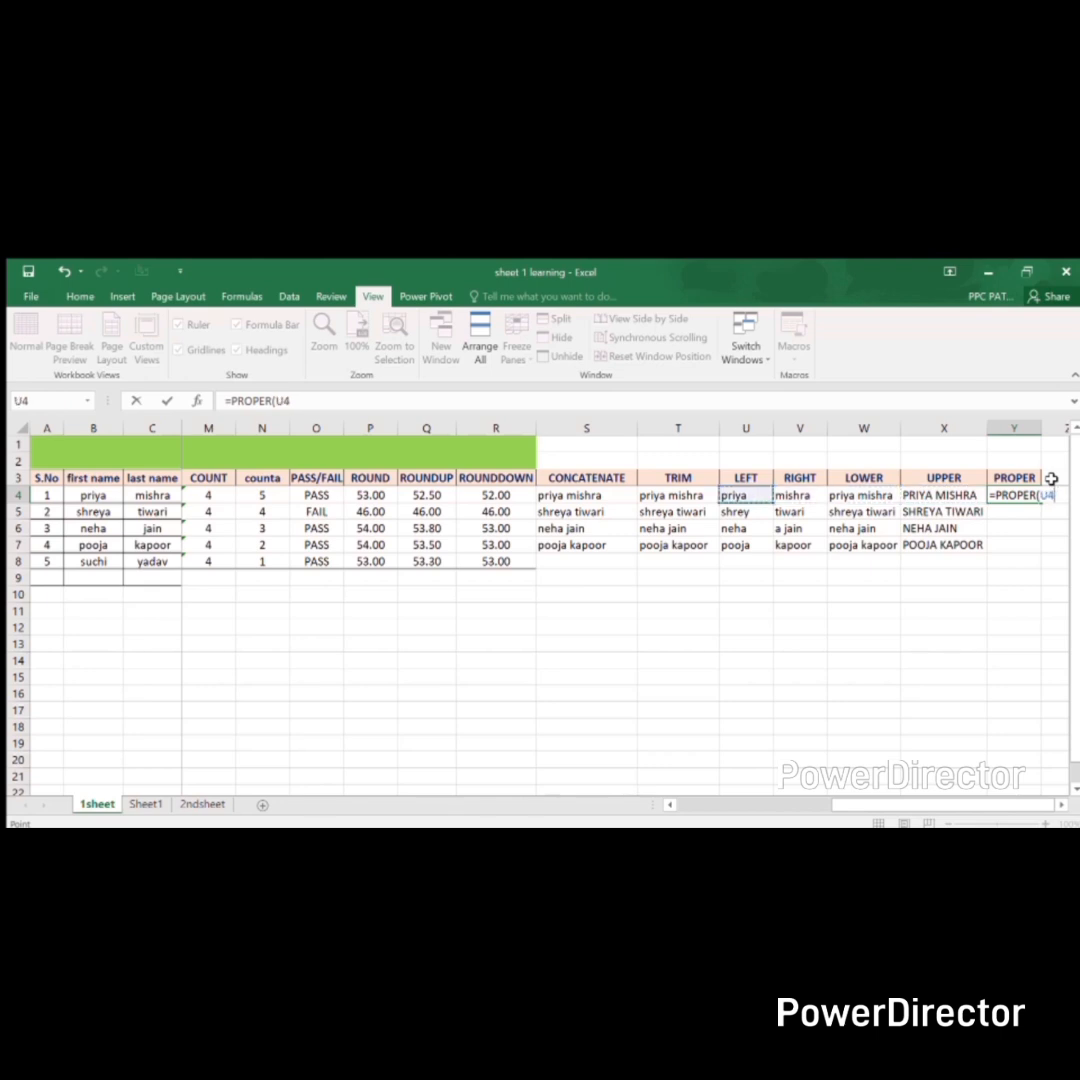
key(Left)
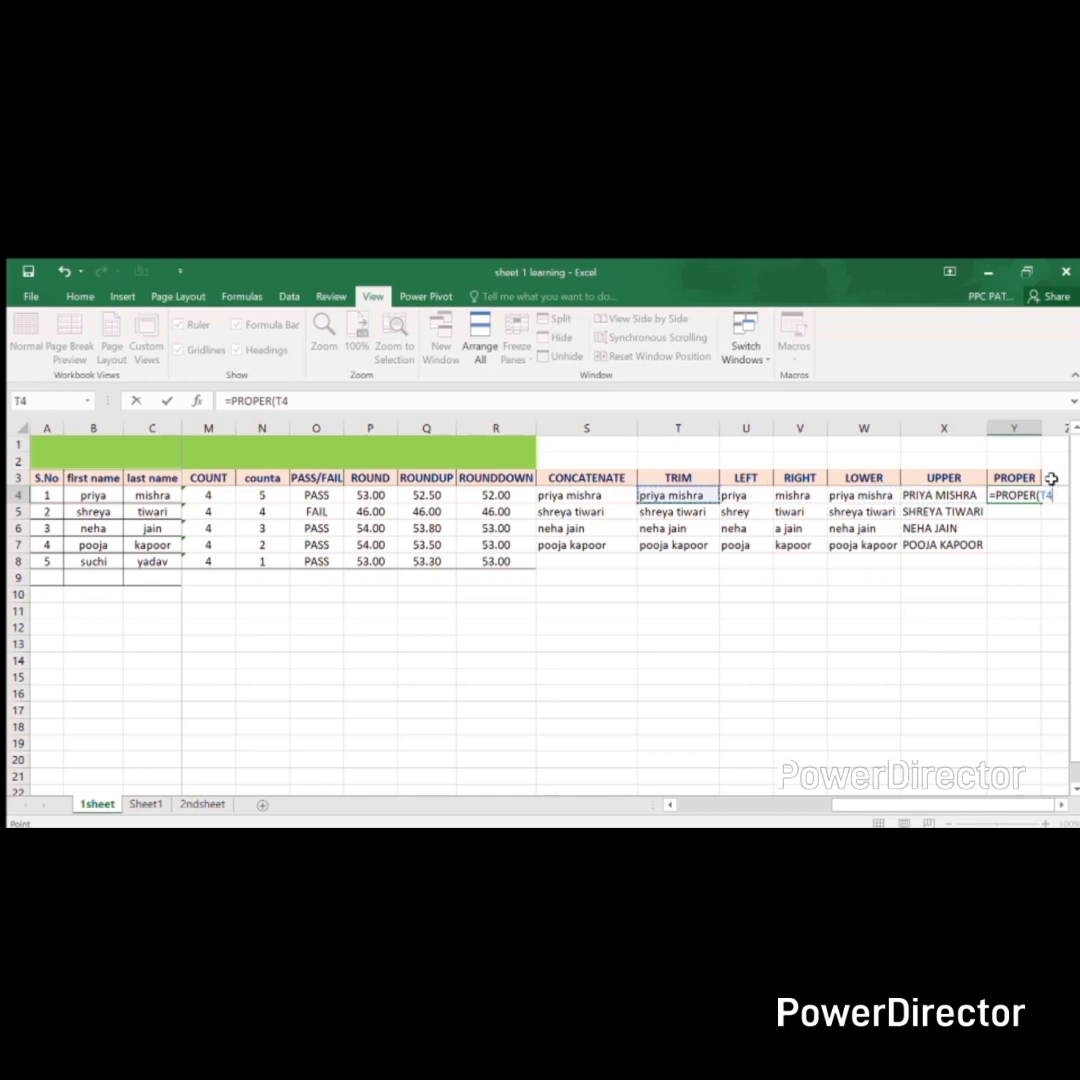
text())
key(Return)
- Fill the PROPER formula from Y4 down to Y7 and fit column Y to its contents
key(Up)
key(shift+Down)
key(shift+Down)
key(shift+Down)
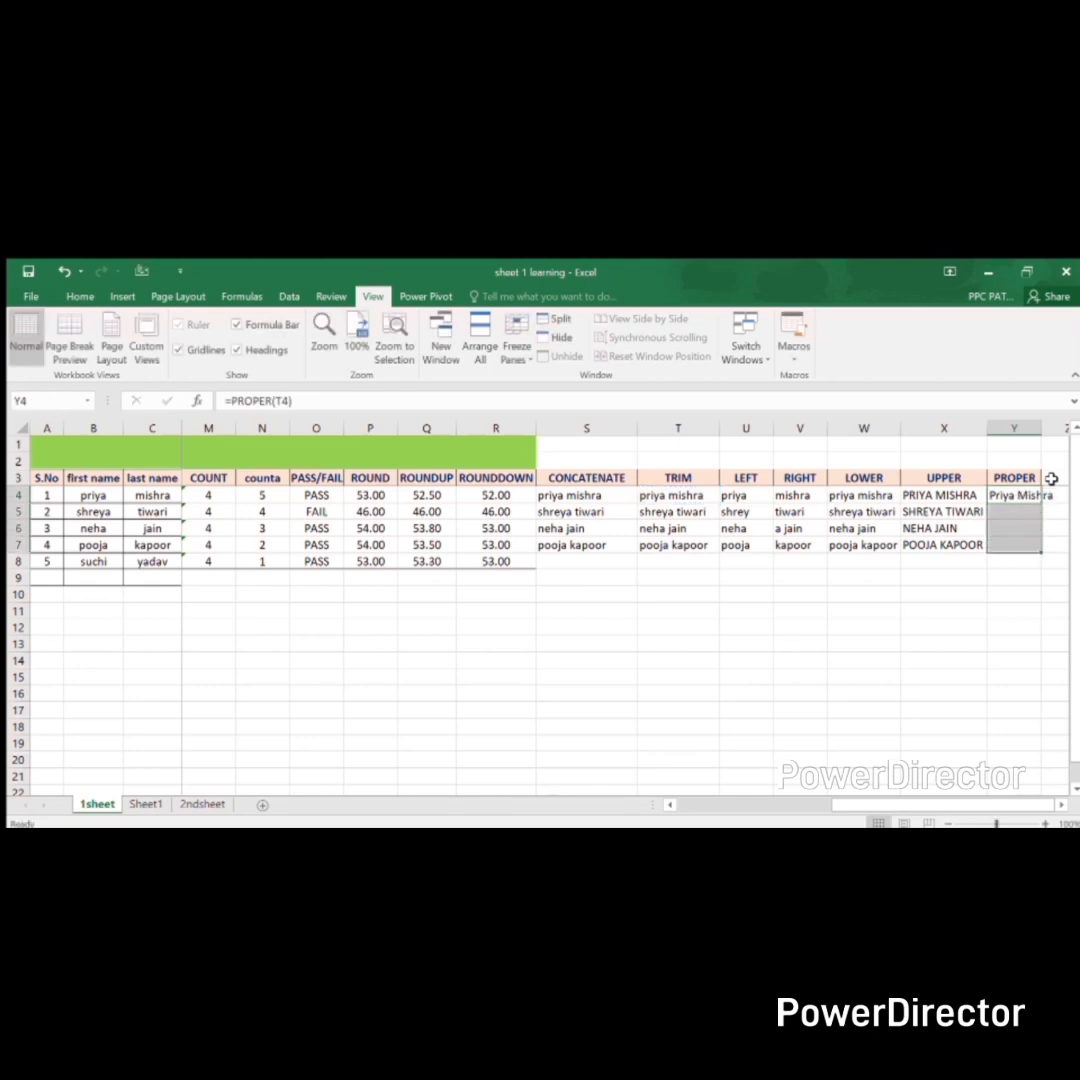
key(ctrl+d)
double_click(1041, 428)
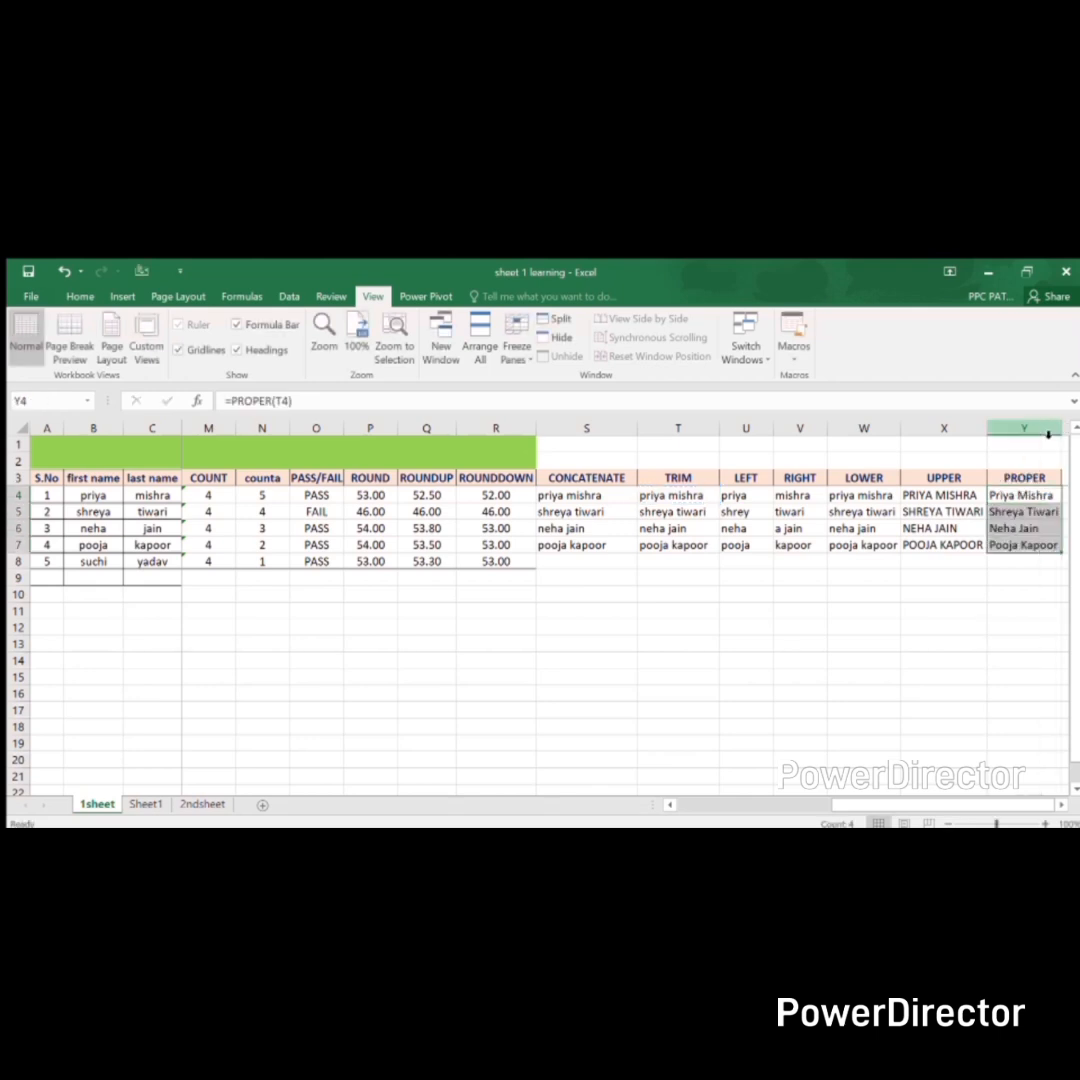
- Add the heading LENGTH in Z3, beside the PROPER heading
click(1039, 476)
key(Right)
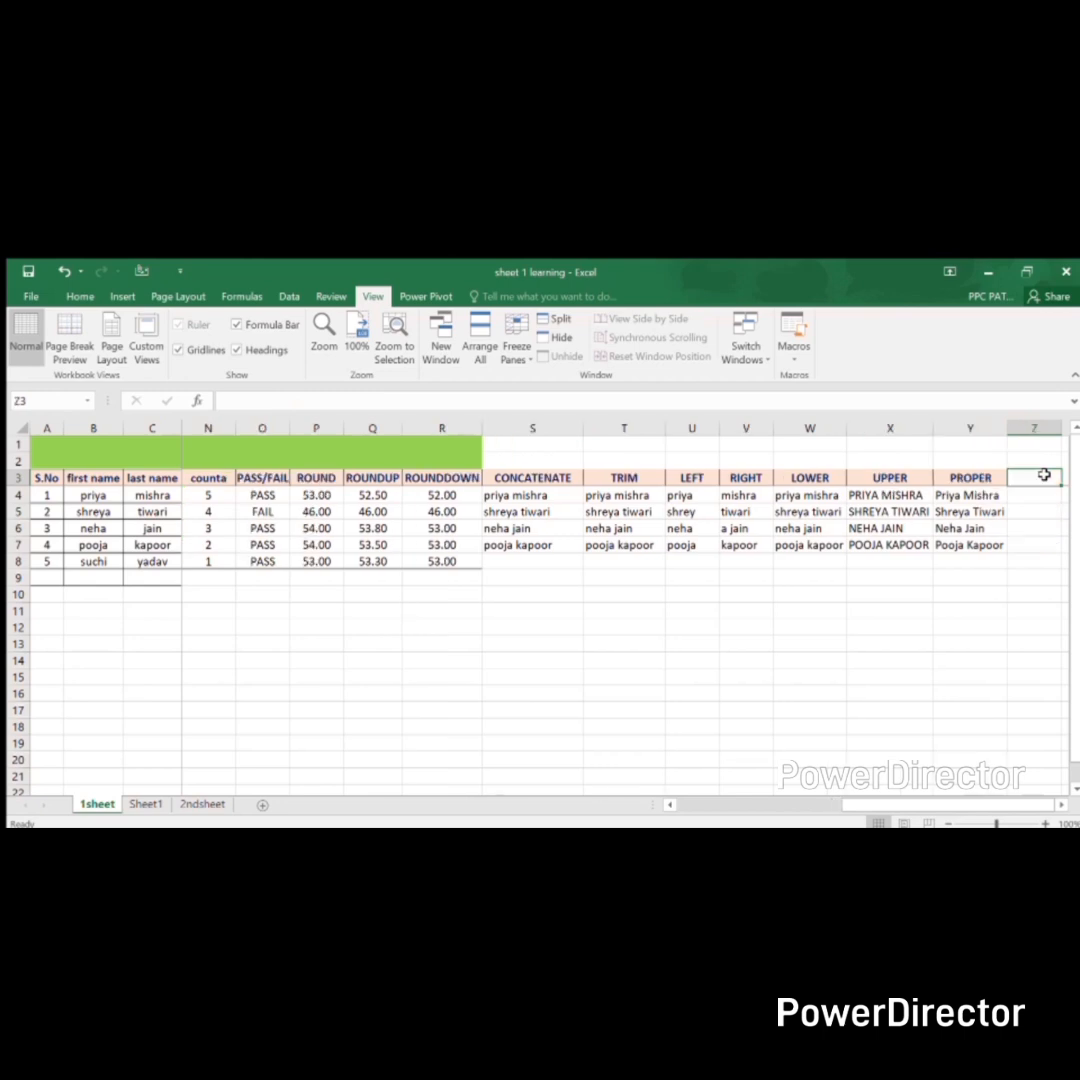
text(LEN)
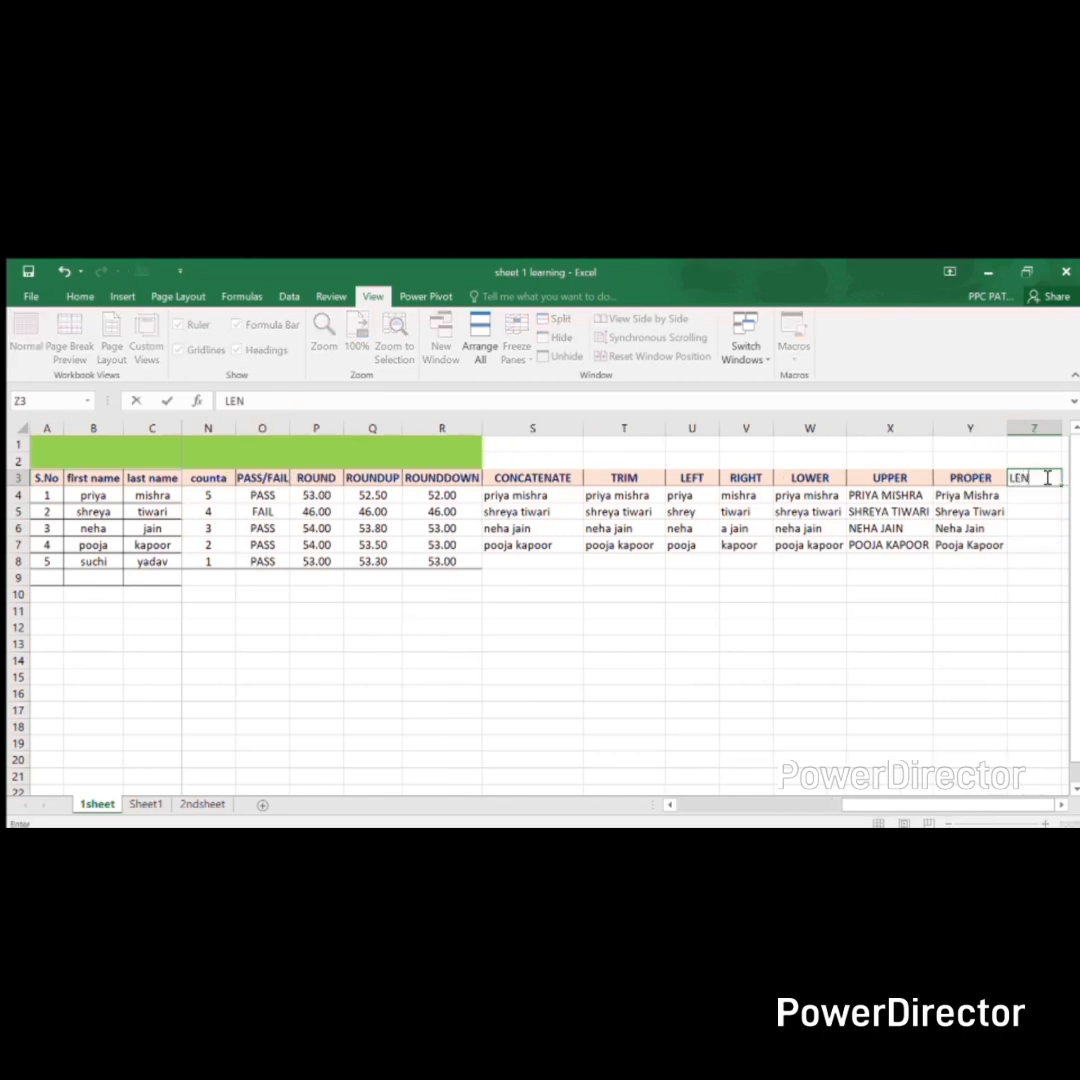
key(Return)
click(1040, 477)
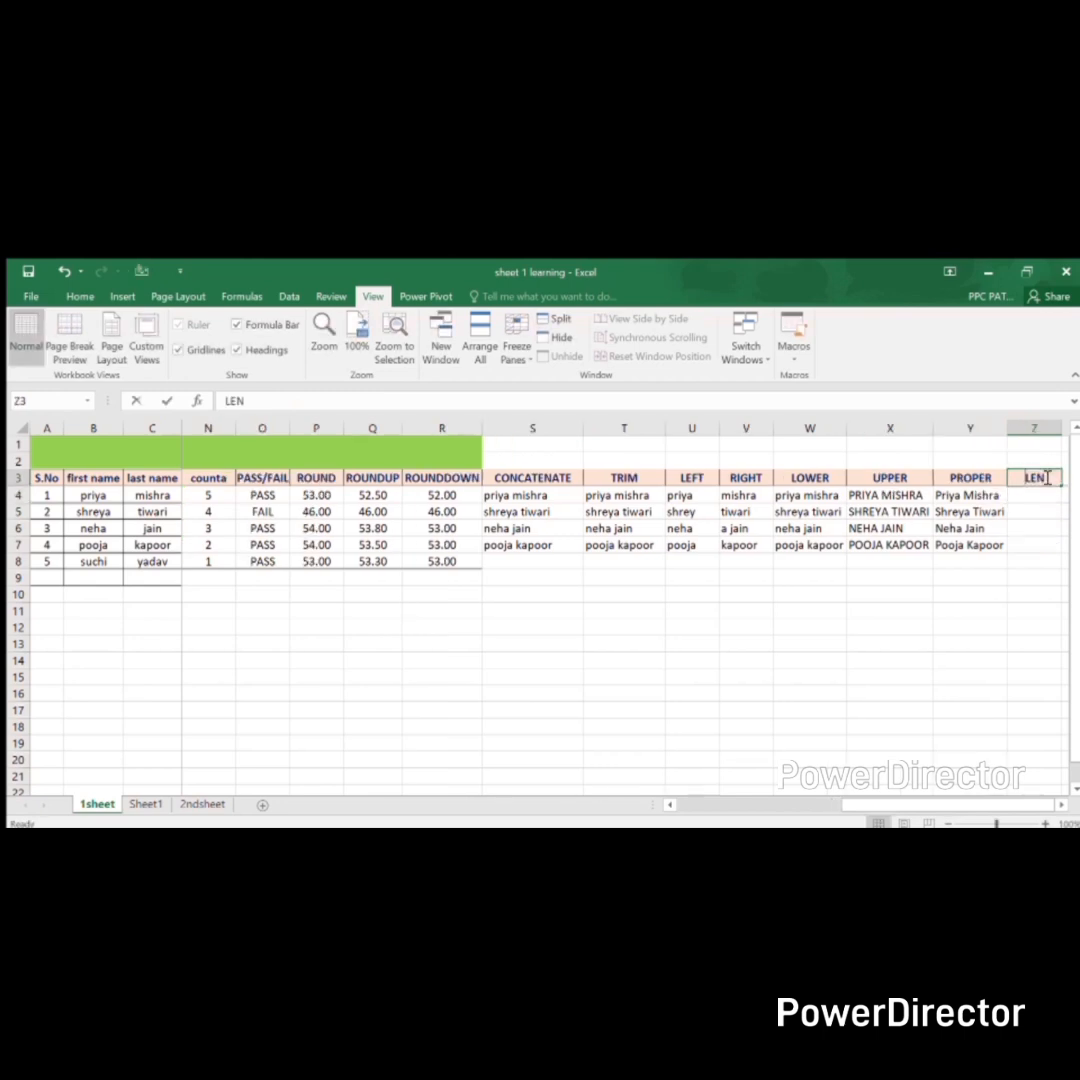
text(LENGHT)
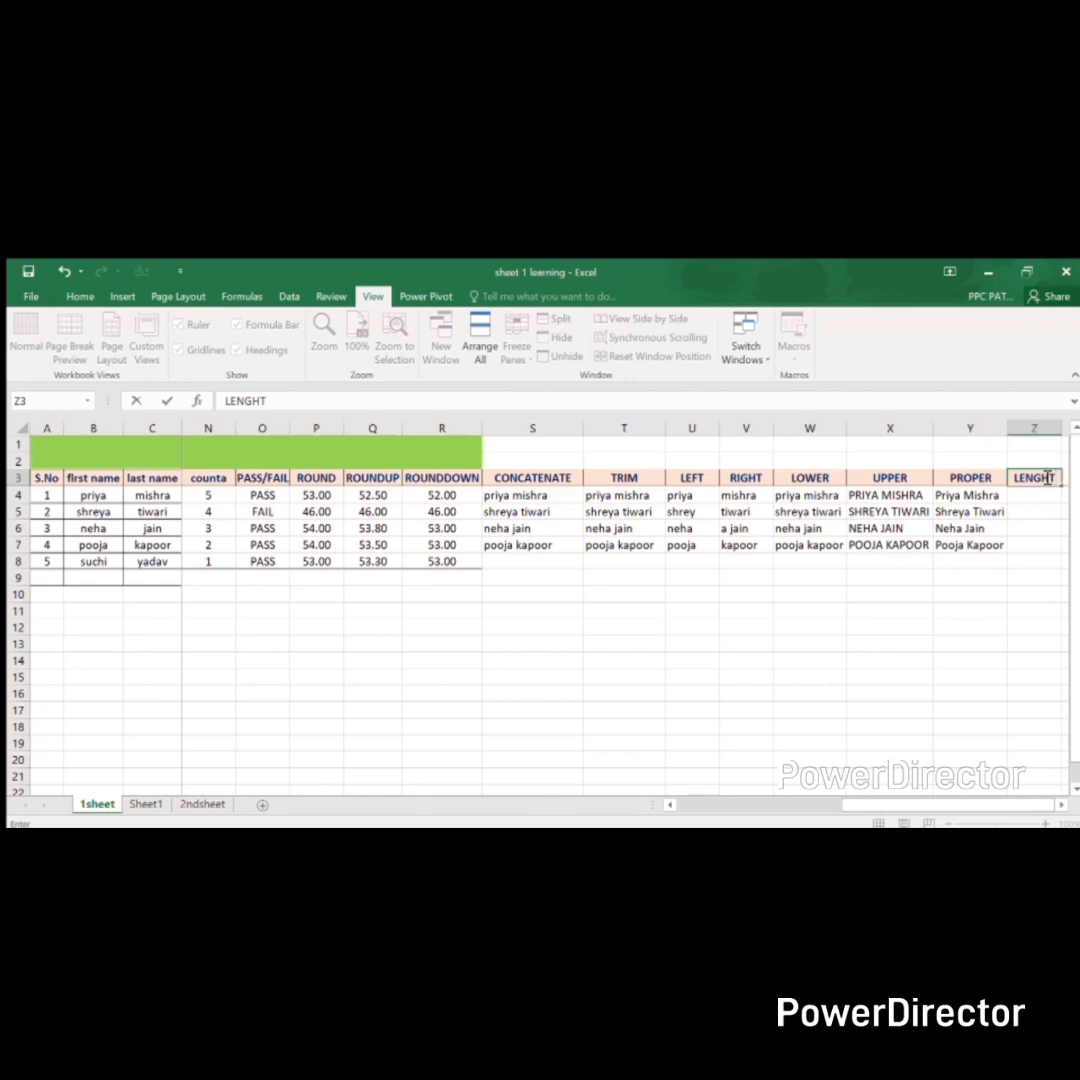
key(BackSpace)
key(BackSpace)
text(TH)
key(Return)
- Enter =LEN(W4) in Z4 to count the characters of the lowercase name
text(=LEN()
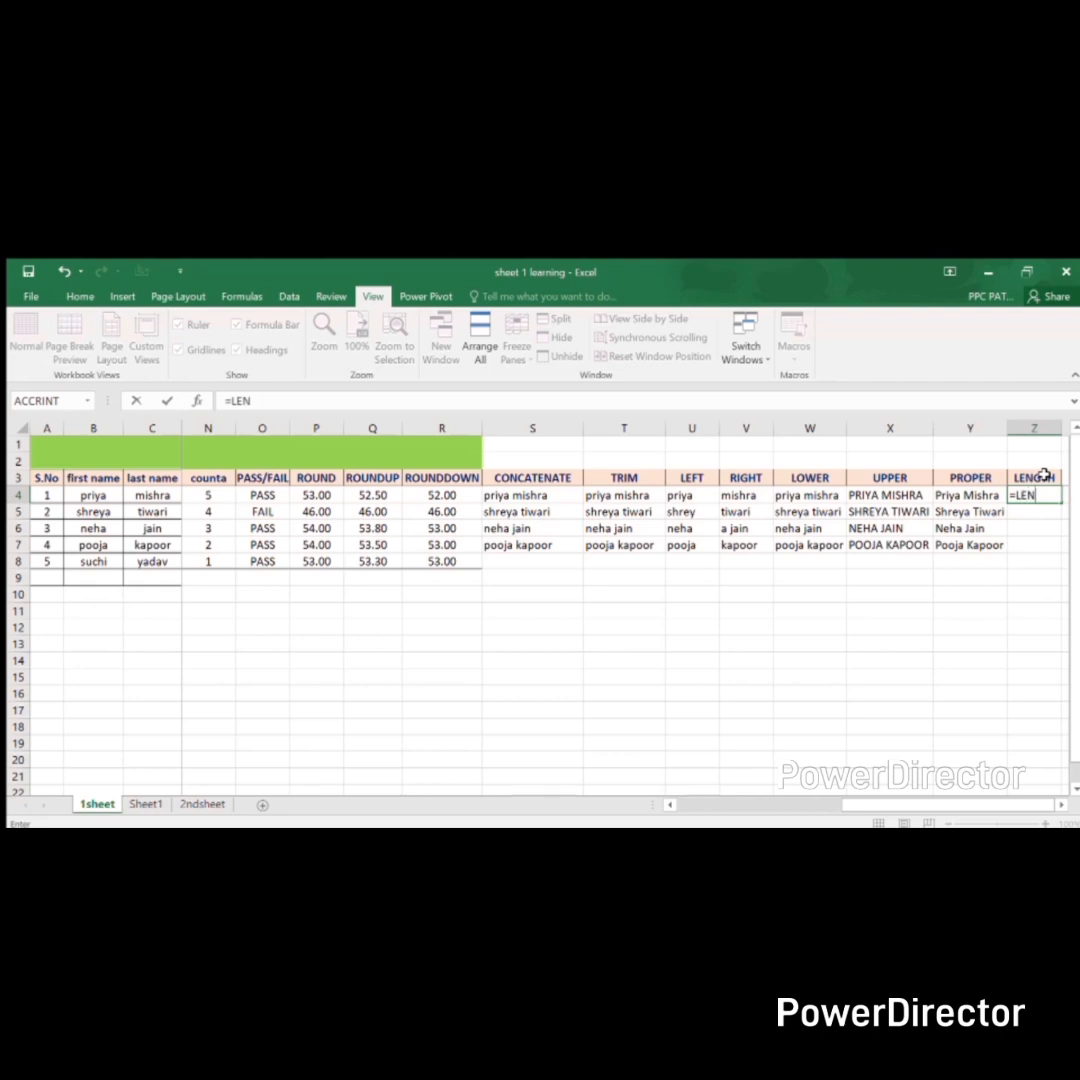
key(Left)
key(Left)
key(Left)
key(Left)
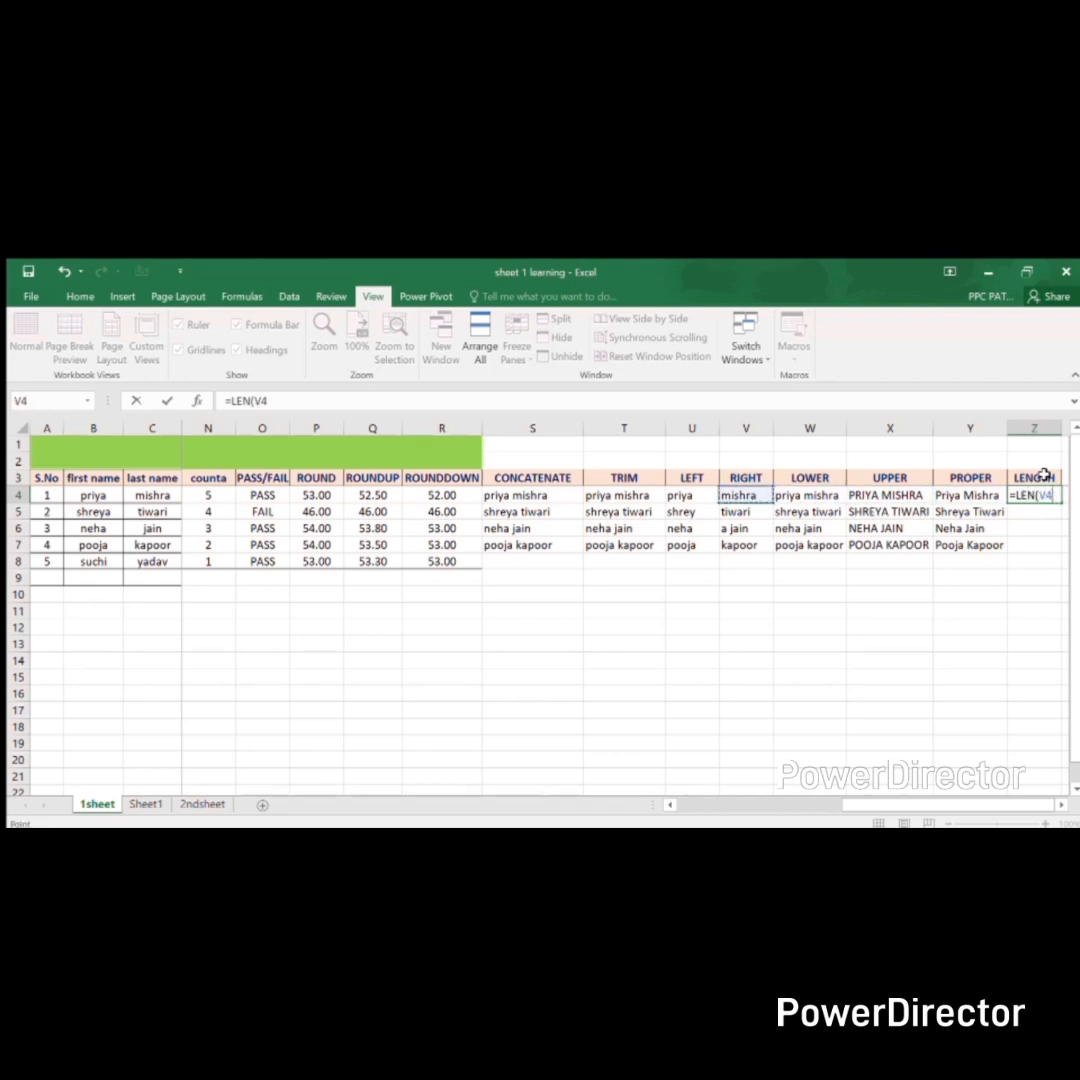
key(Right)
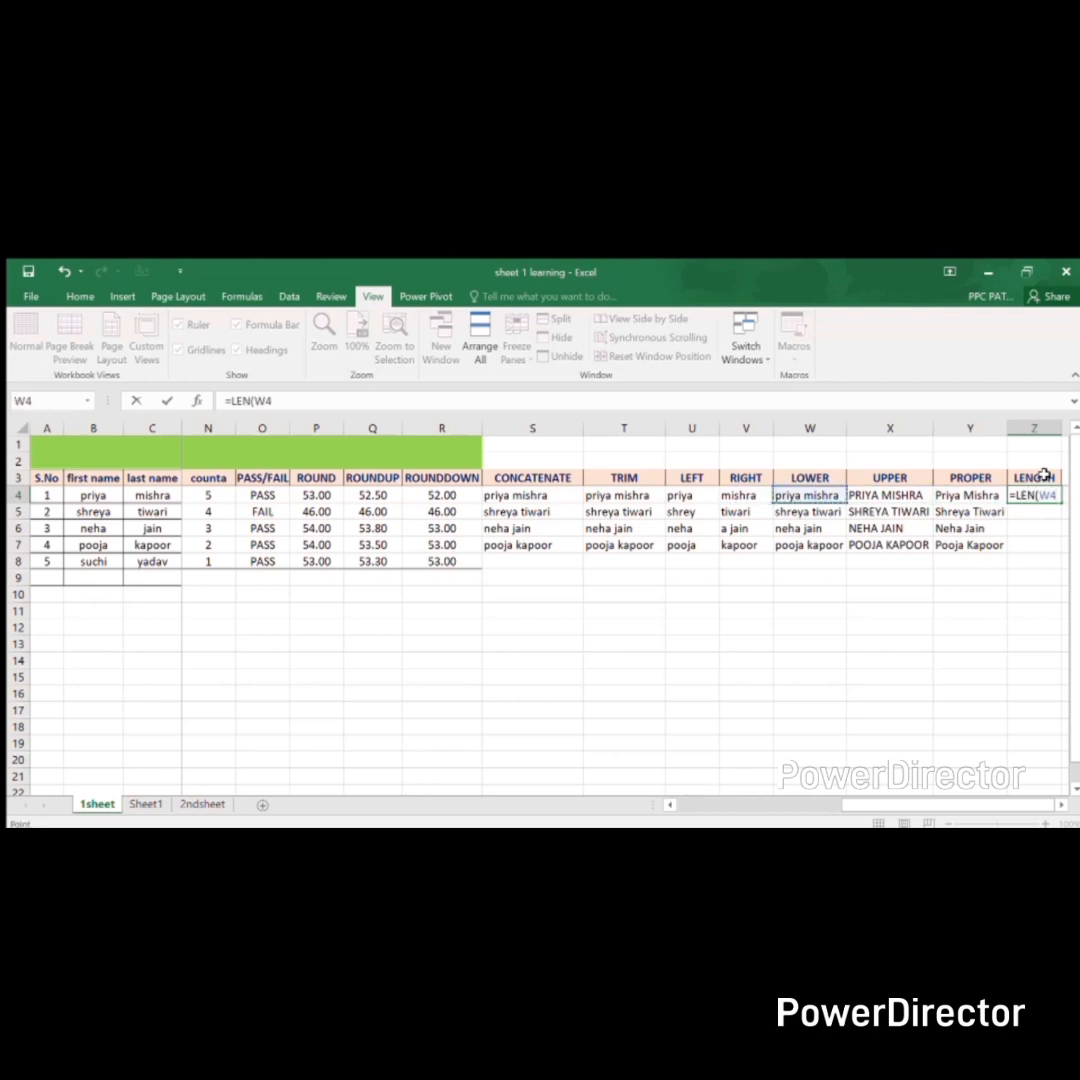
key(ctrl+Return)
- Fill the LEN formula from Z4 down to Z7
key(shift+Down)
key(shift+Down)
key(shift+Down)
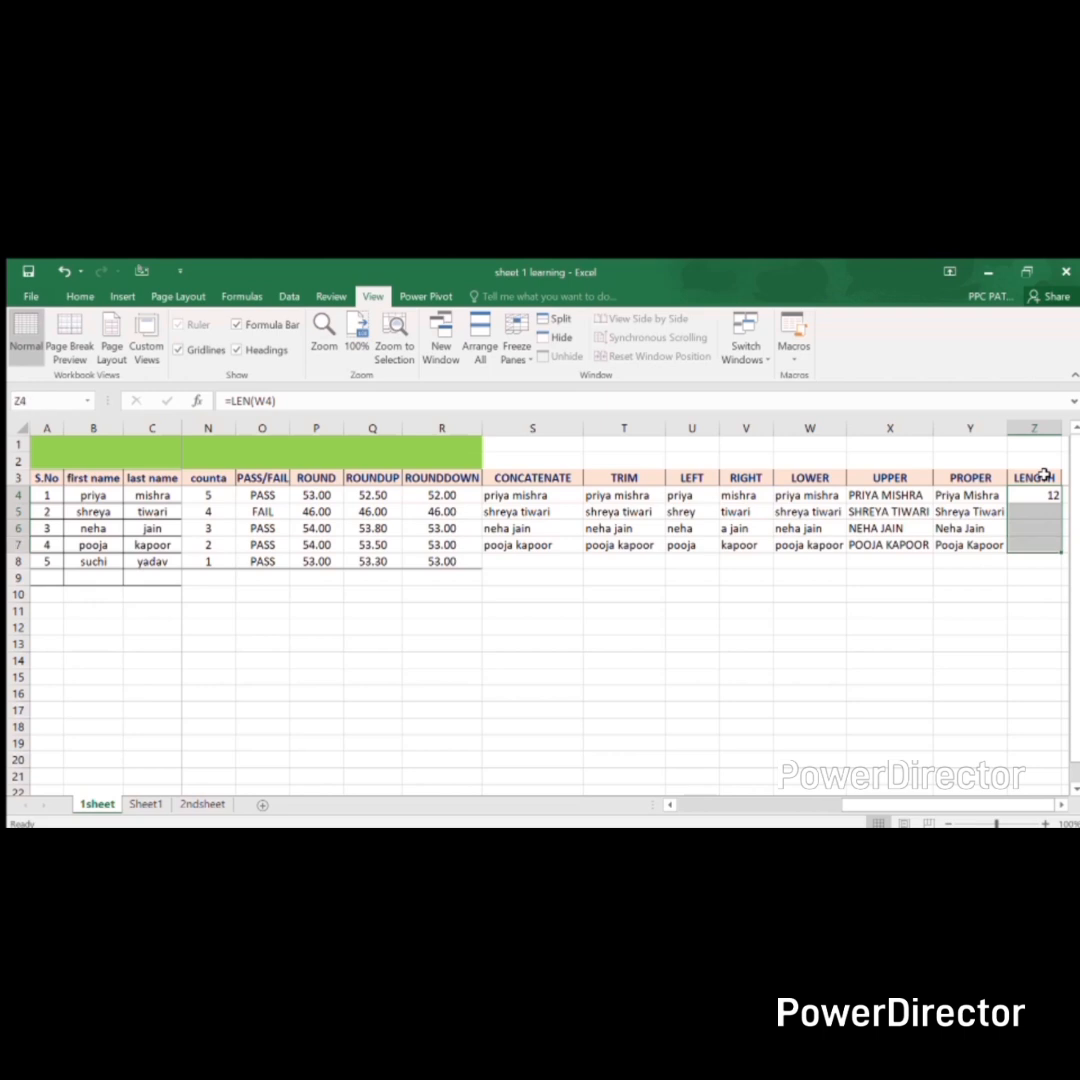
key(ctrl+d)
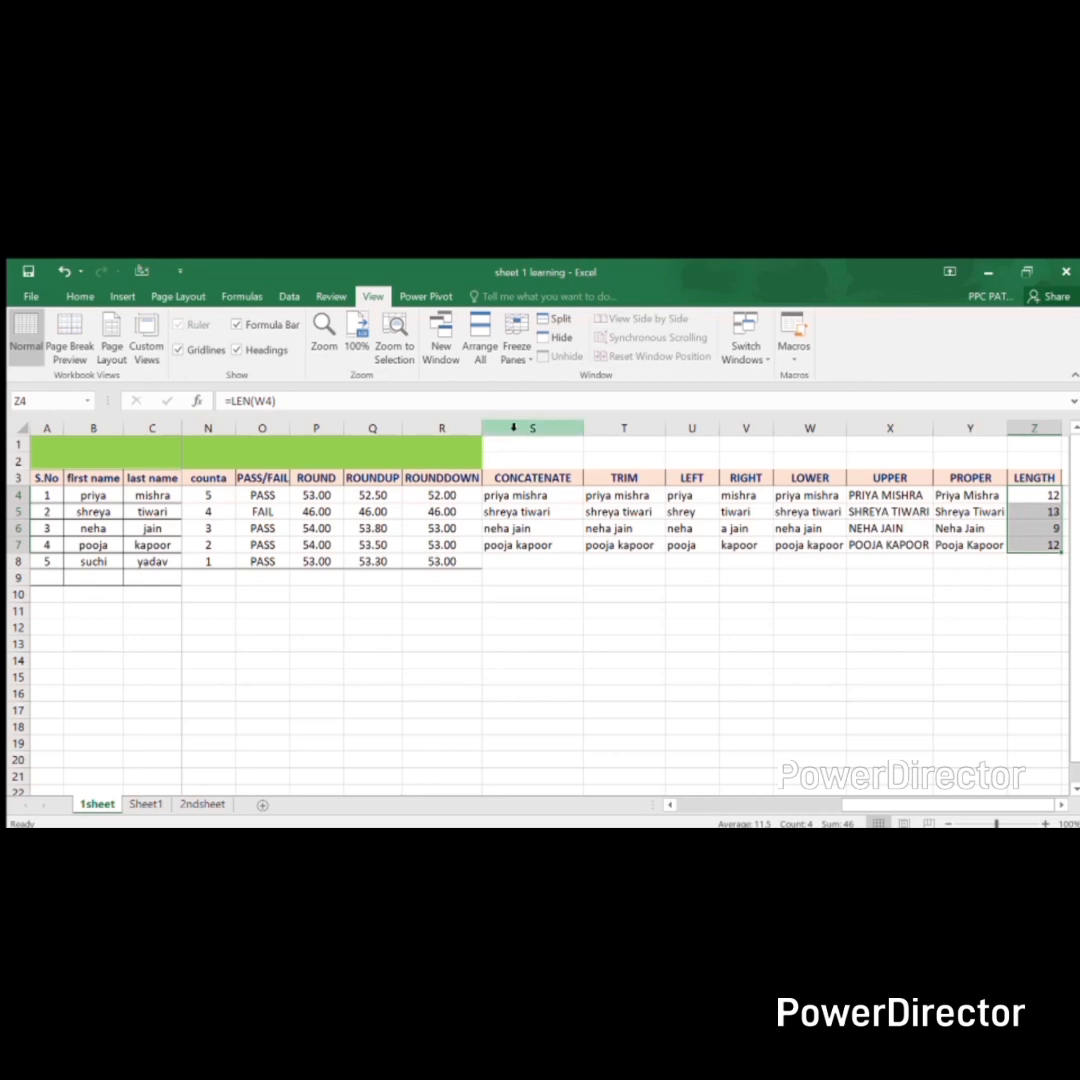
- Extend the merged, centered "student record" title across A1:Z2 so it spans all columns up to LENGTH
click(356, 449)
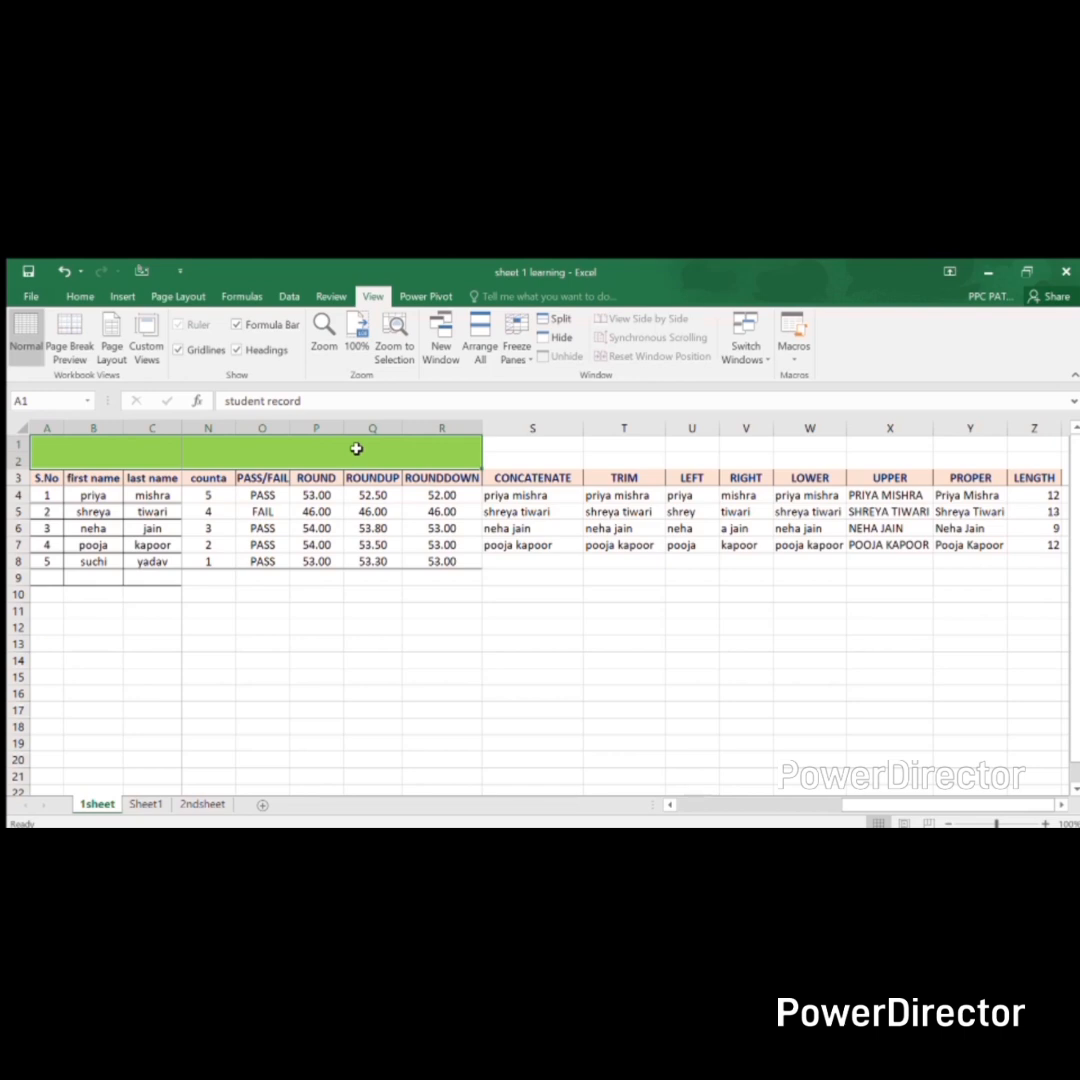
key(shift+Right)
key(shift+Right)
key(shift+Right)
key(shift+Right)
key(shift+Right)
key(shift+Right)
key(shift+Right)
key(shift+Right)
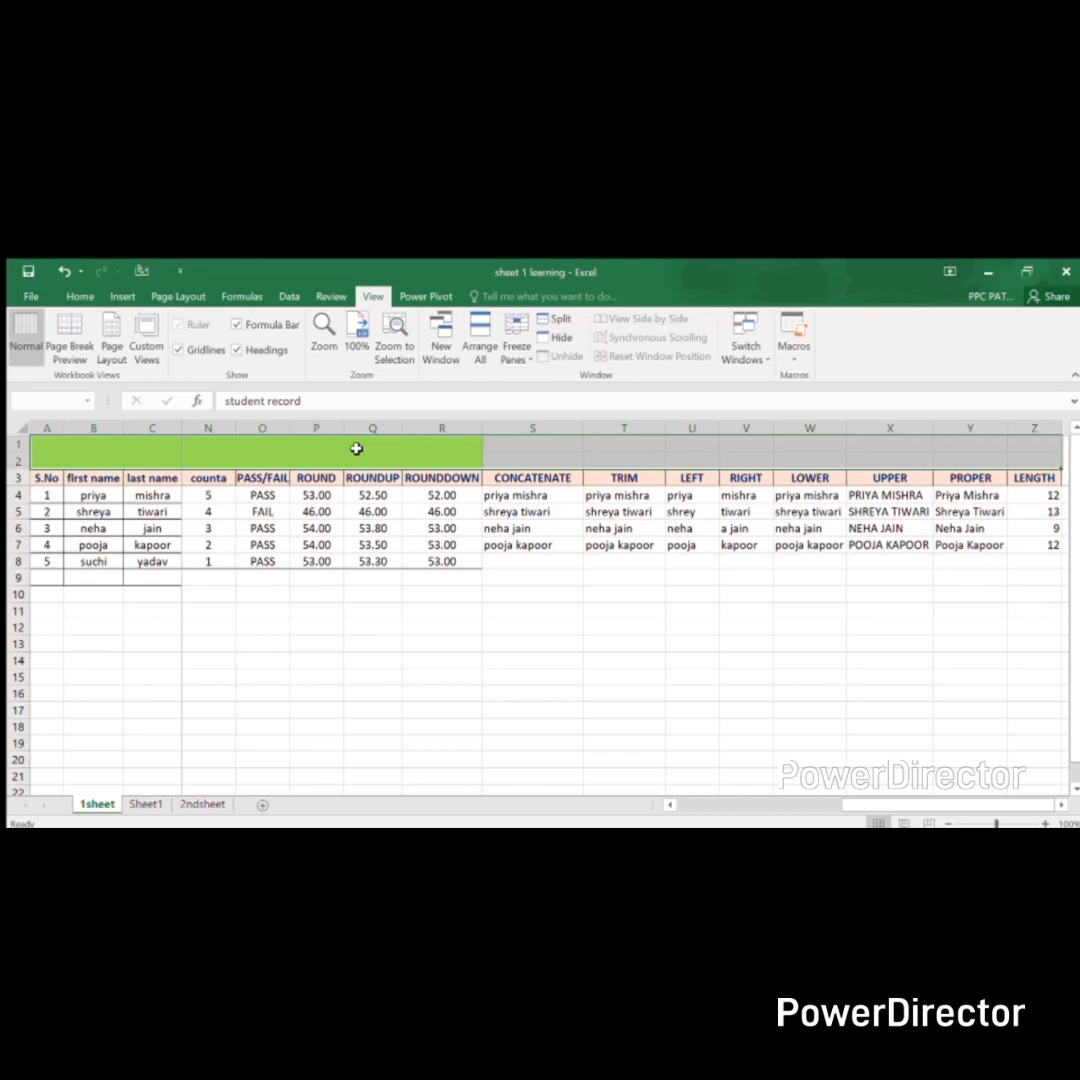
click(74, 295)
click(418, 350)
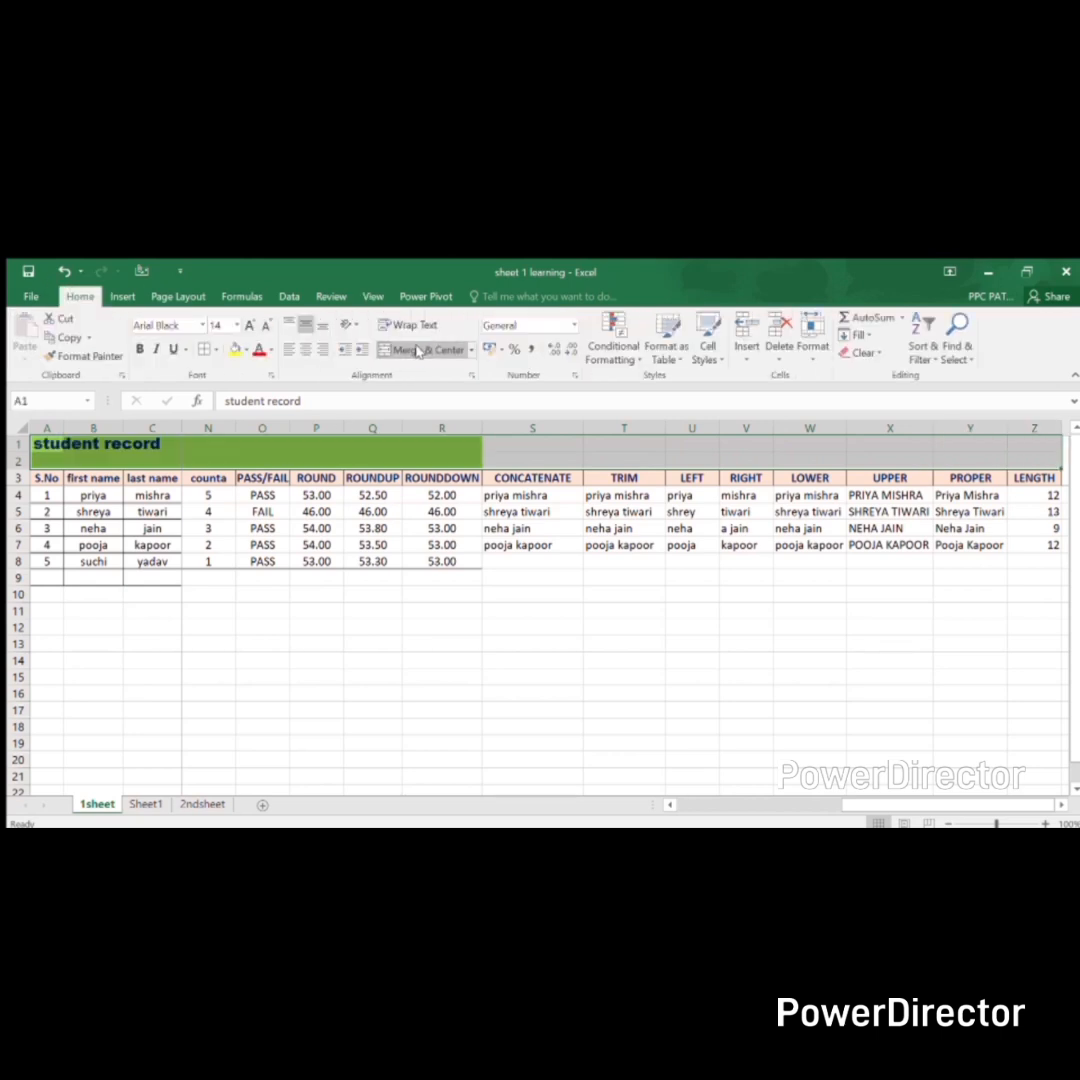
click(418, 350)
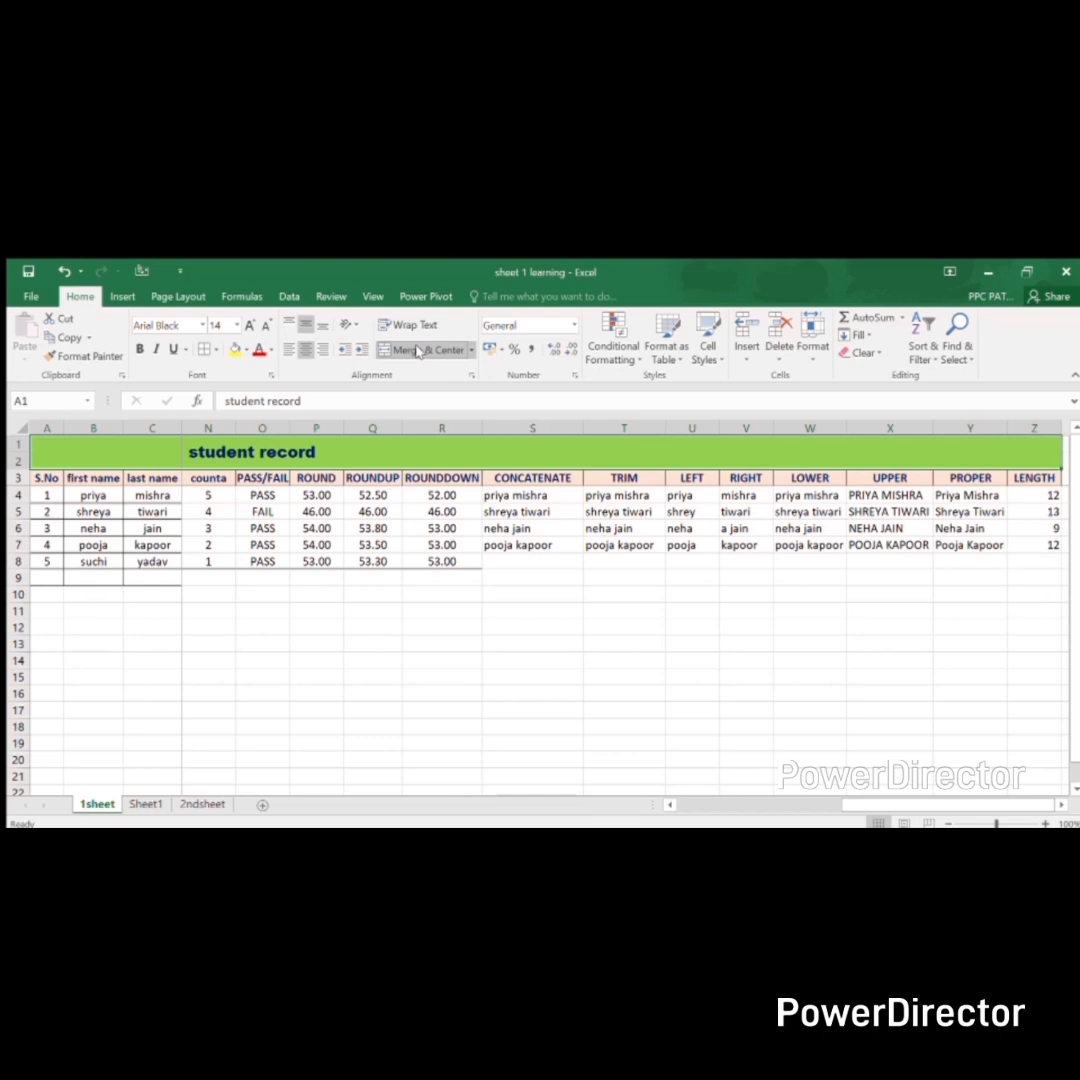
- Apply all borders and center alignment to the whole student record table, A1:Z8
drag(46, 477, 1040, 562)
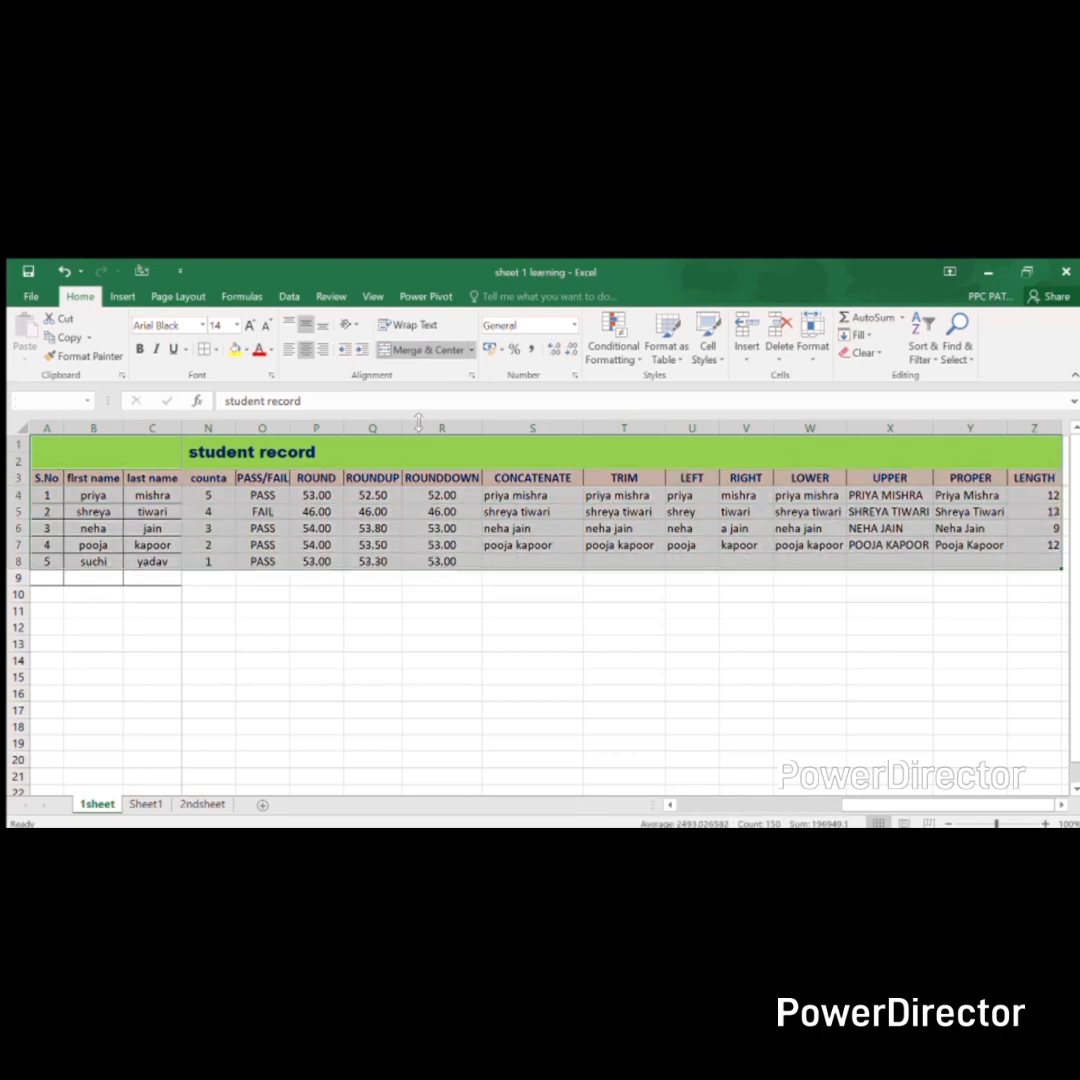
click(201, 348)
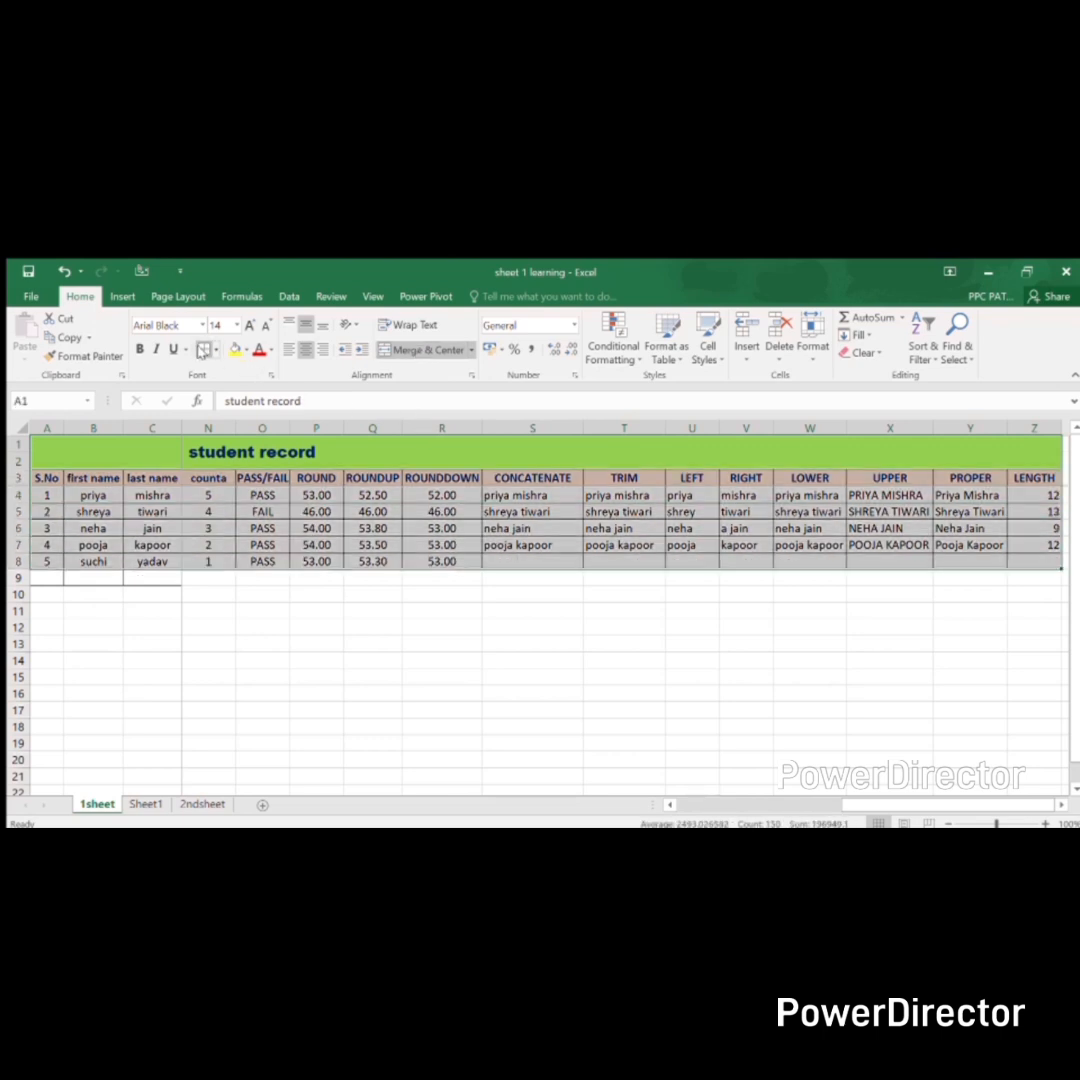
click(305, 350)
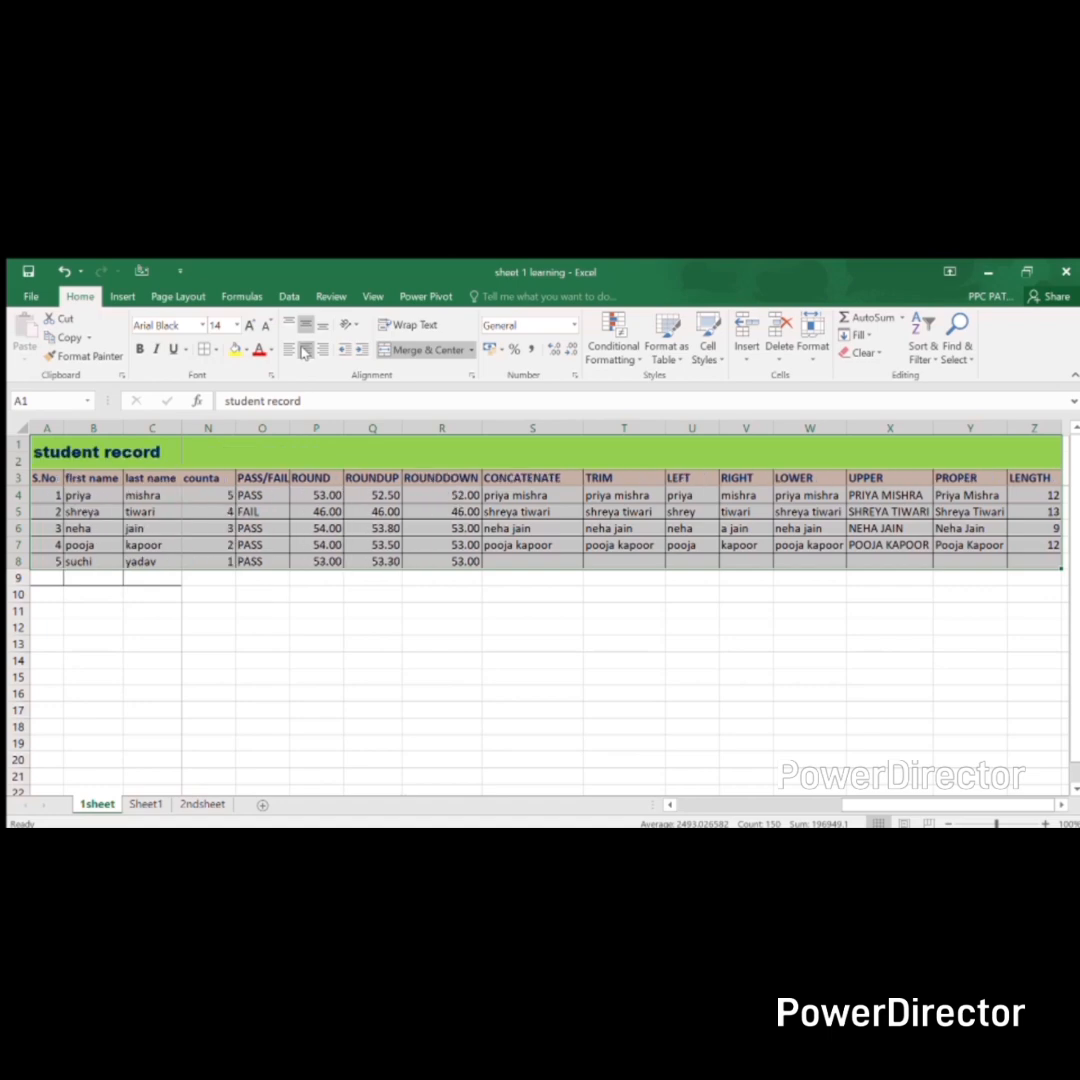
click(305, 350)
- Review the formatted table from the ROUND column back to the first record in A4
click(310, 500)
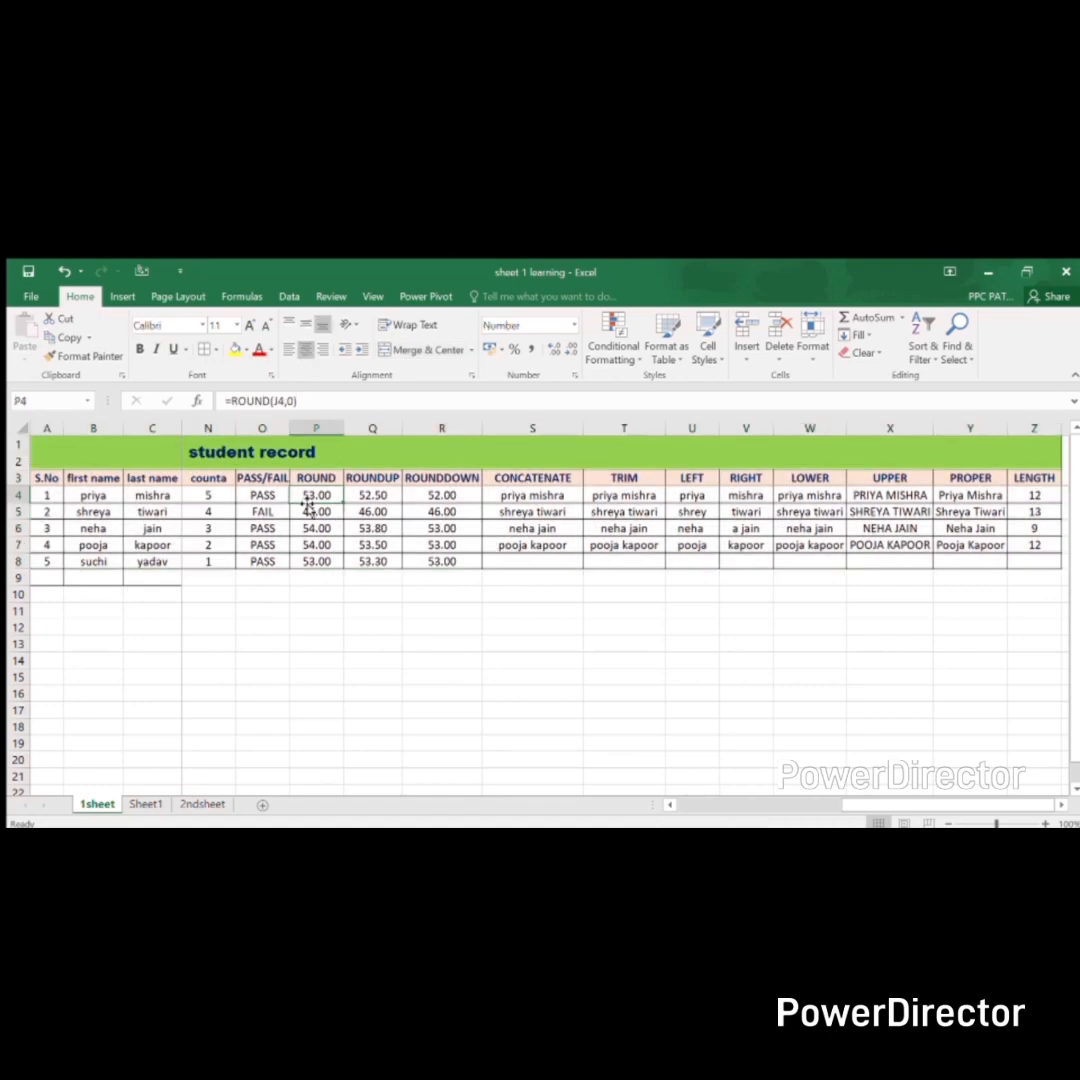
key(Left)
key(Left)
key(Left)
key(Left)
key(Left)
key(Left)
key(Left)
key(Left)
key(Left)
key(Left)
key(Left)
key(Left)
key(Left)
key(Left)
key(Left)
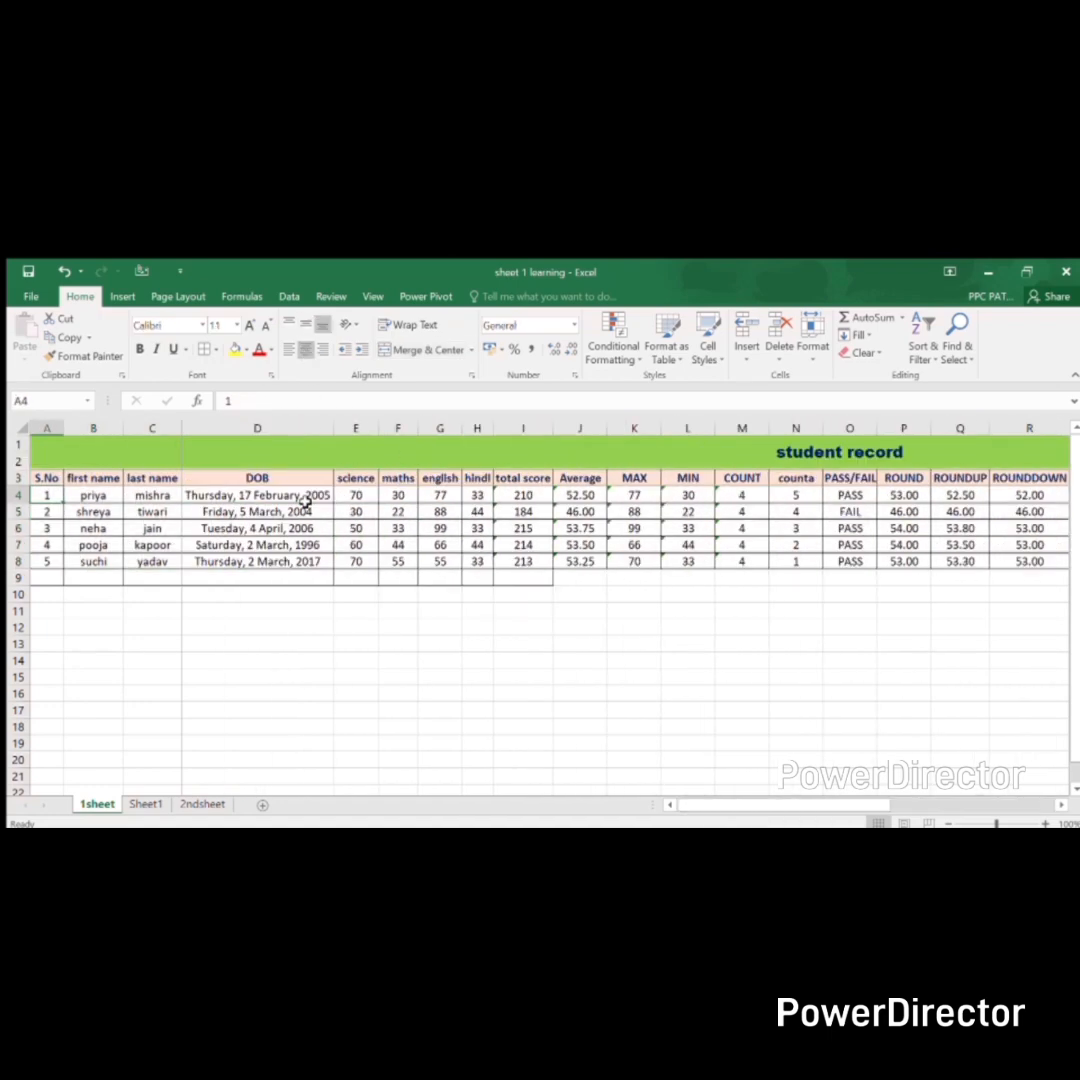